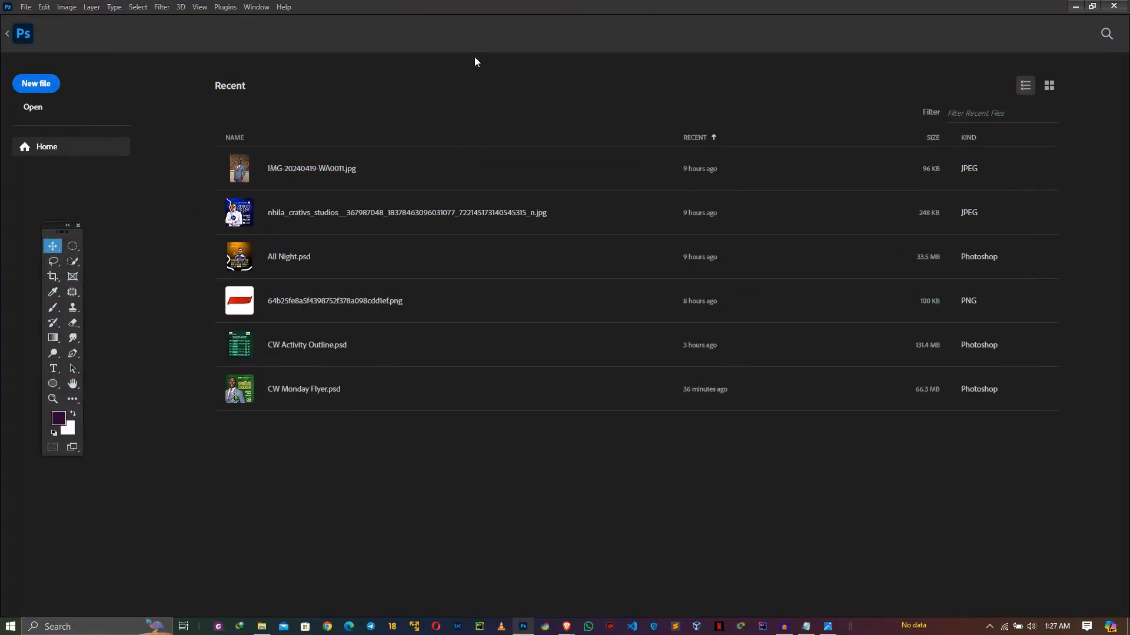
Step: Create an 8 × 8 inch, 300 ppi RGB document named "CW Monday Flyer" with a white background
click(34, 89)
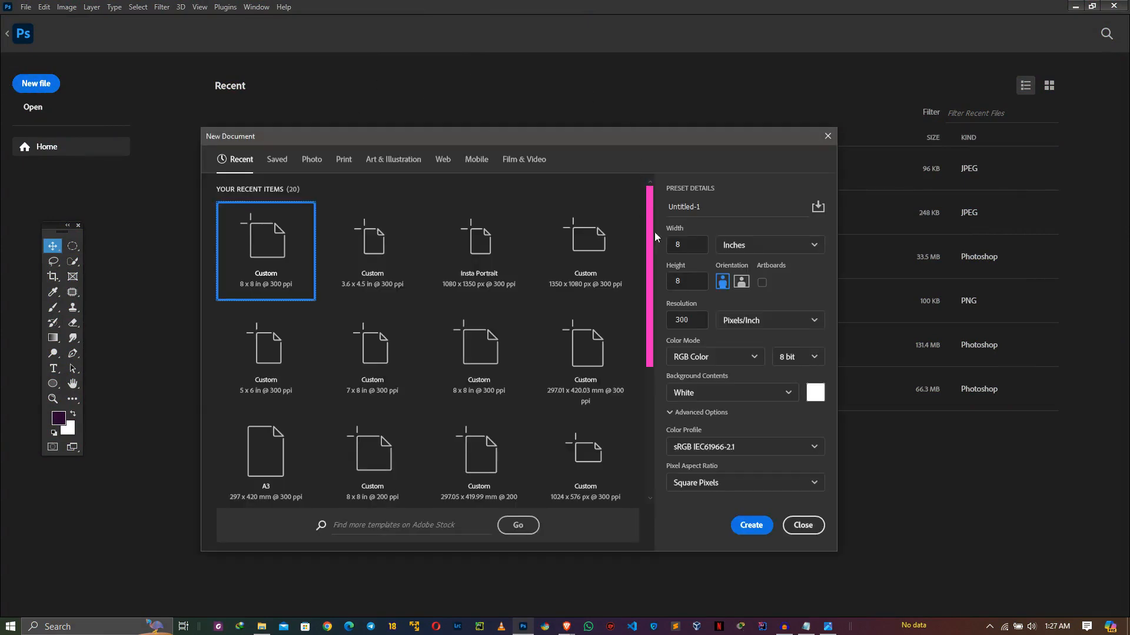
drag(687, 246, 659, 323)
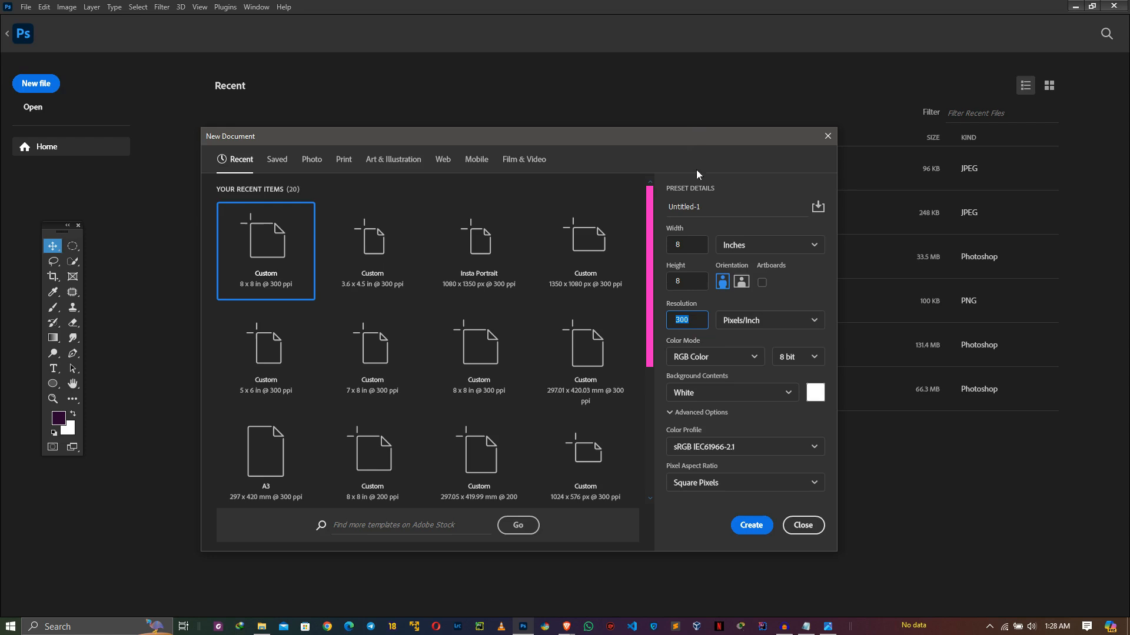
drag(700, 207, 672, 213)
text(CW M)
text(oda)
text(nda)
text(y Gl)
key(BackSpace)
text(Flyer)
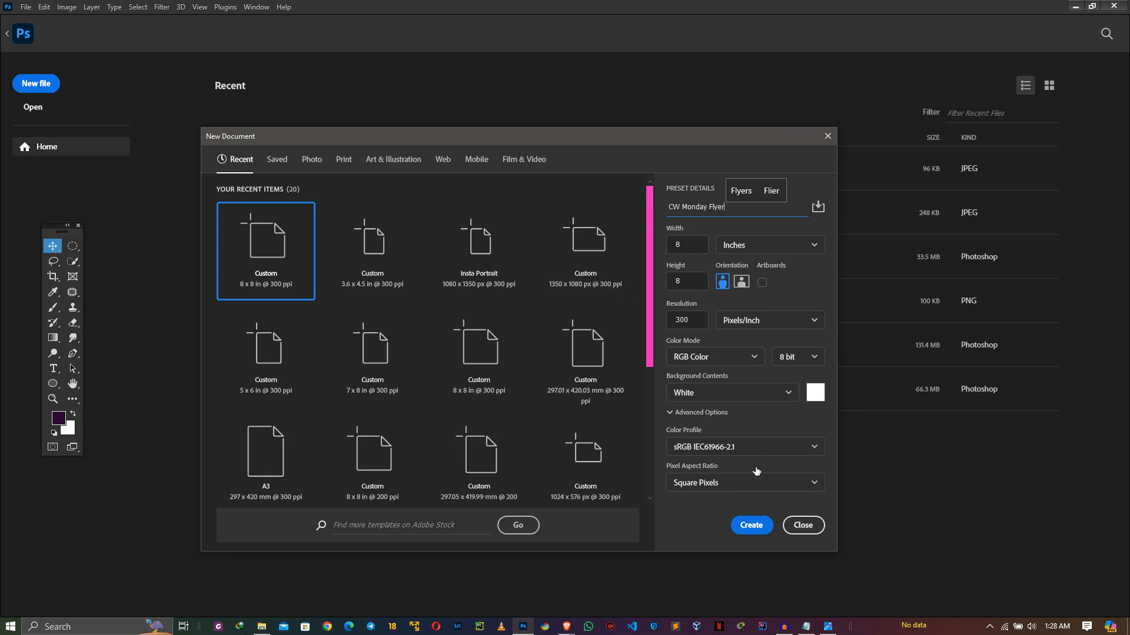
click(753, 529)
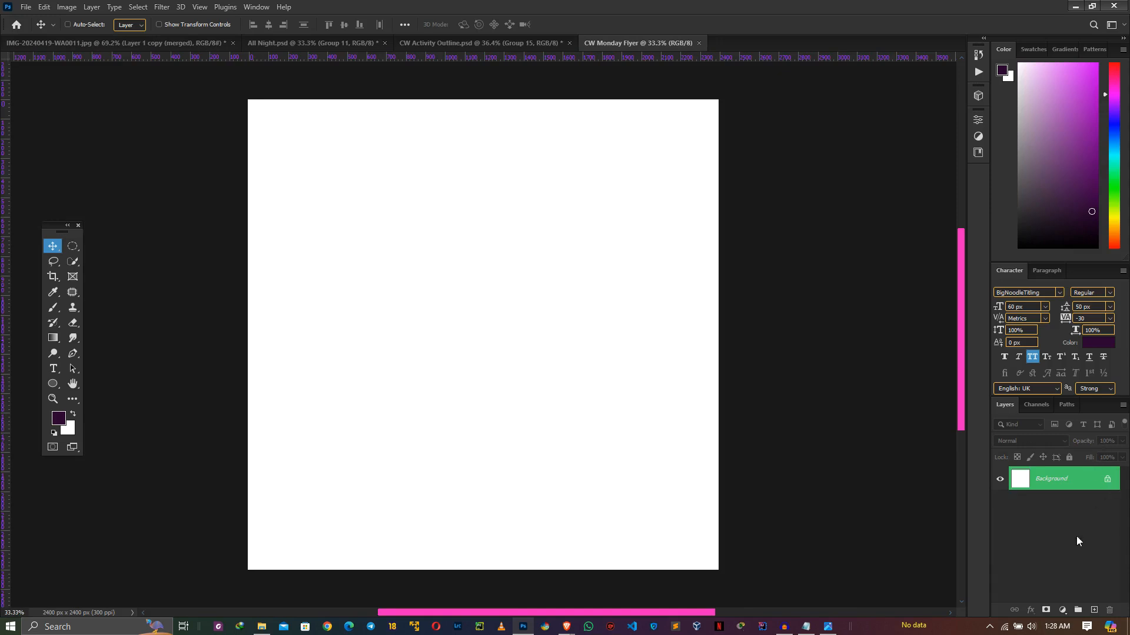
Step: Add a gradient fill layer above the background using the dark navy to bright blue preset
click(1059, 610)
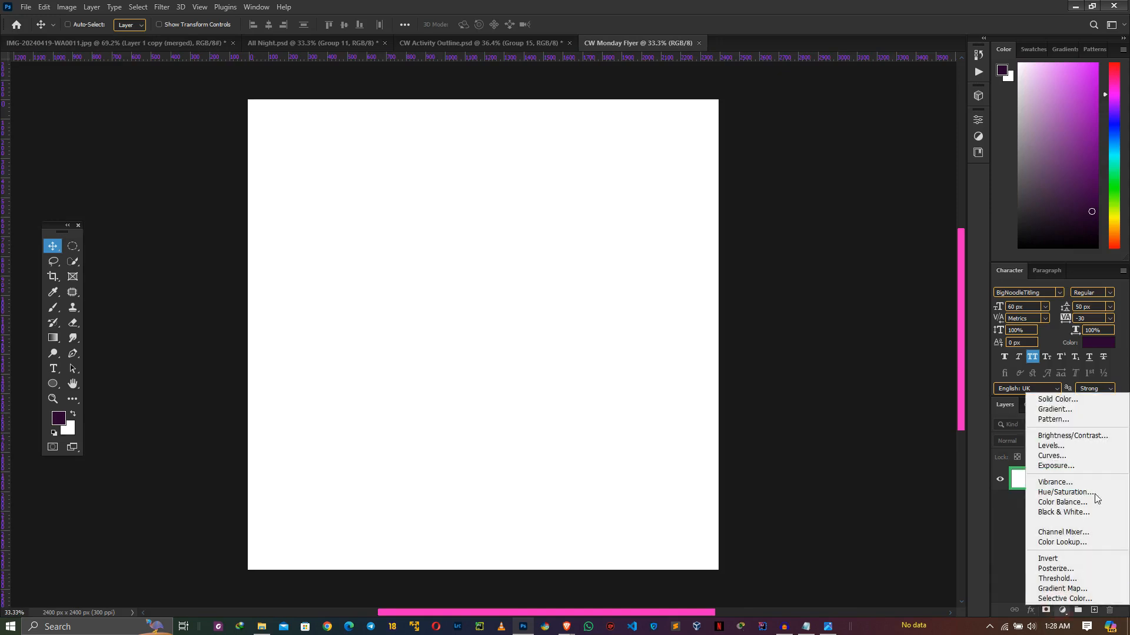
click(1074, 410)
click(929, 370)
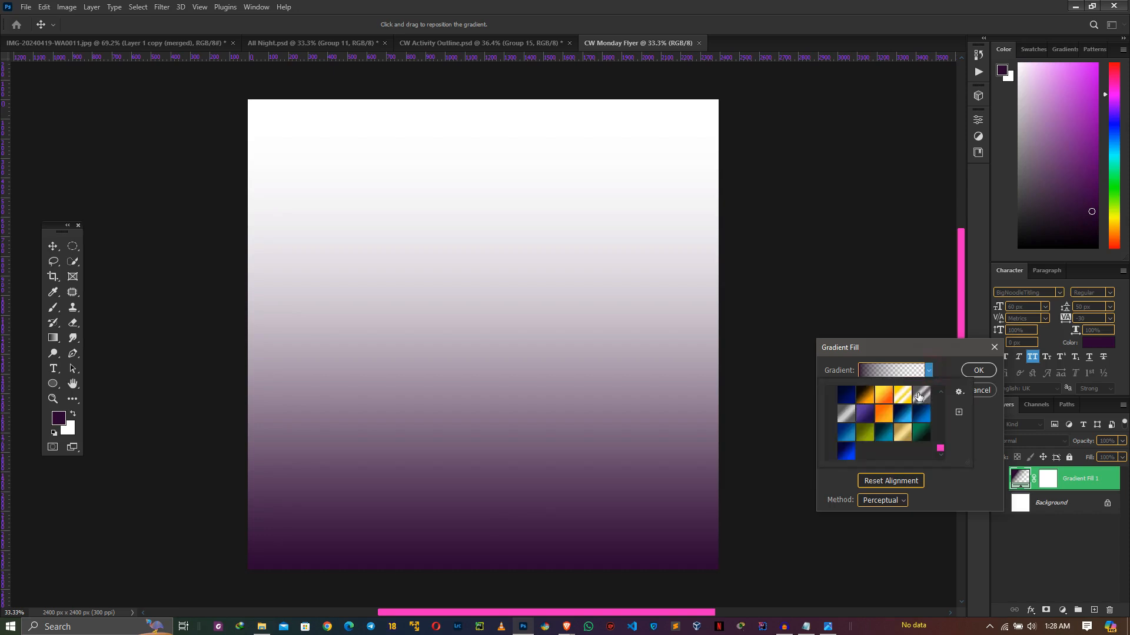
click(845, 451)
click(949, 369)
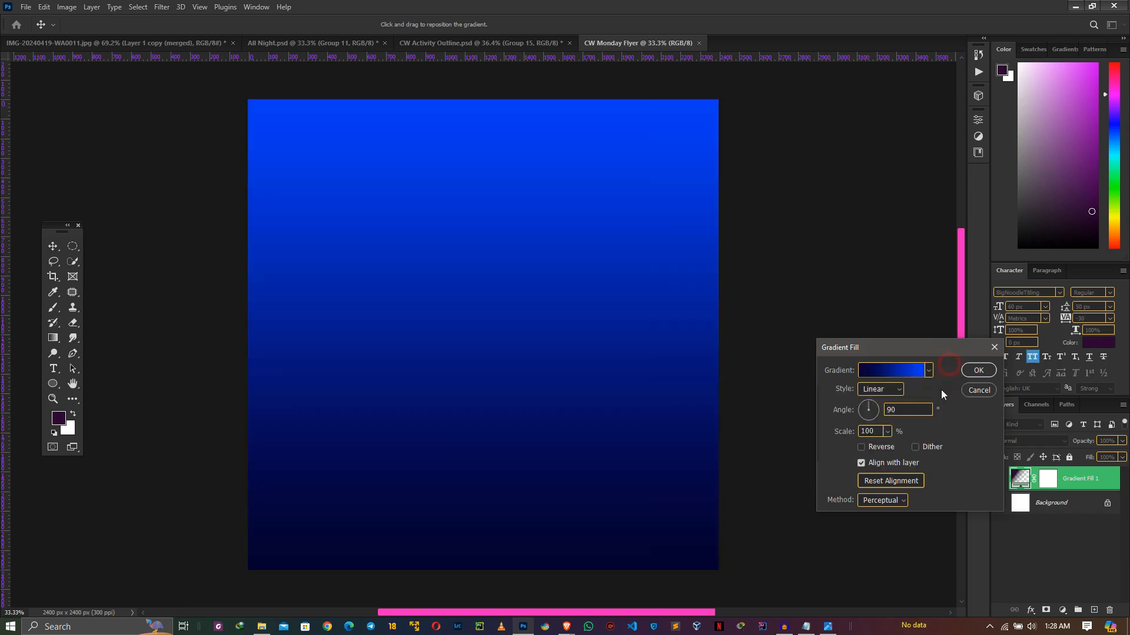
Step: Set the gradient fill's angle to 50° and its scale to 121%
click(874, 407)
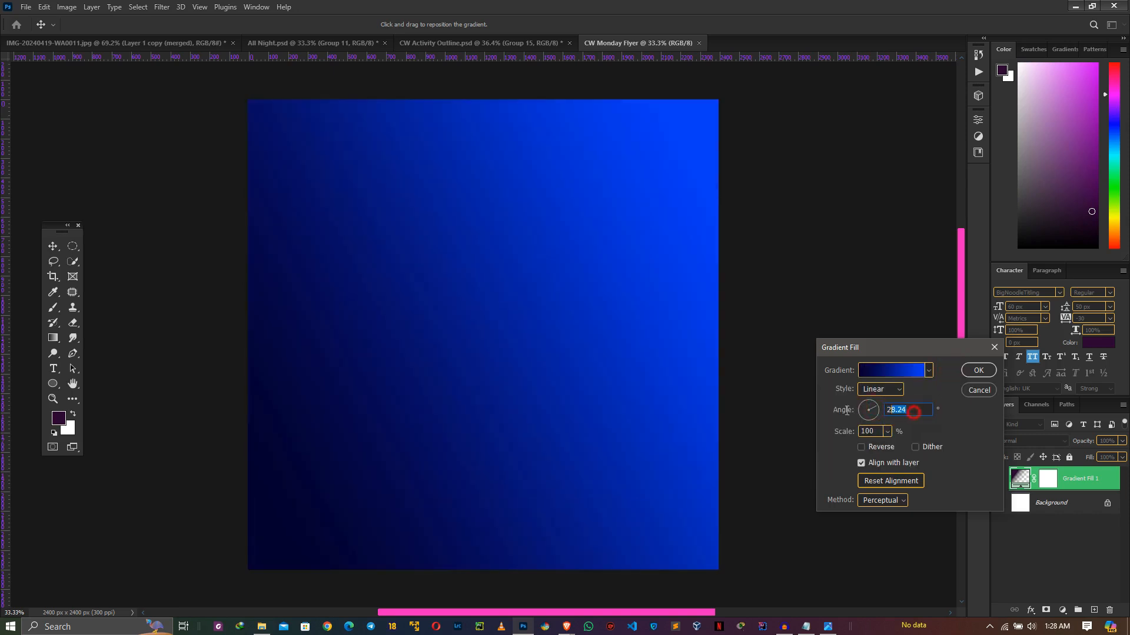
text(50)
double_click(871, 431)
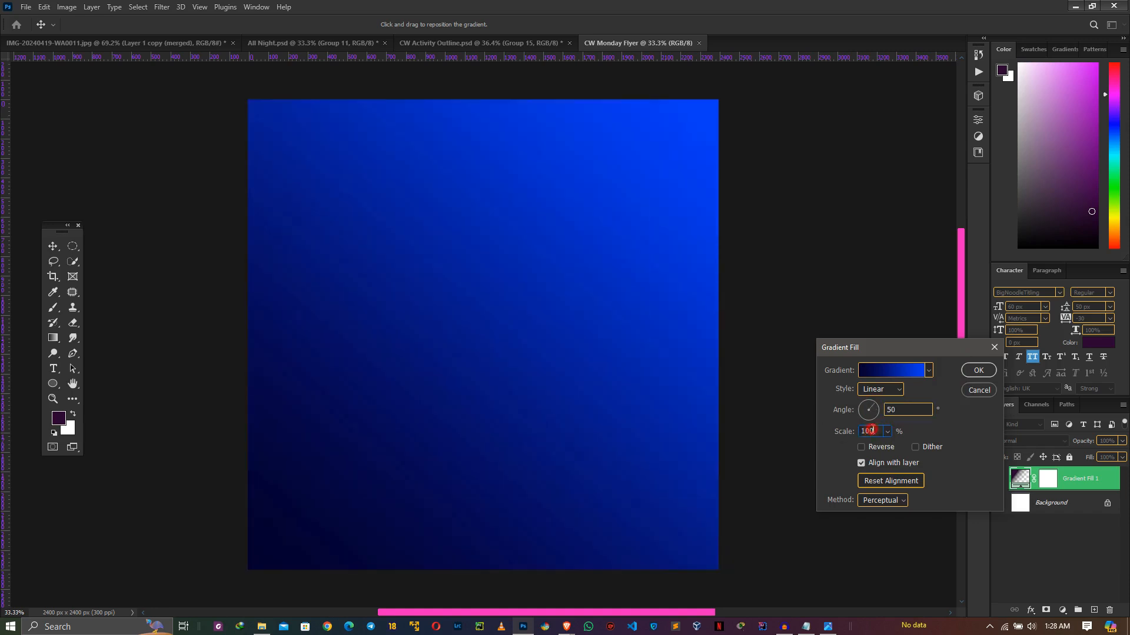
text(121)
key(Return)
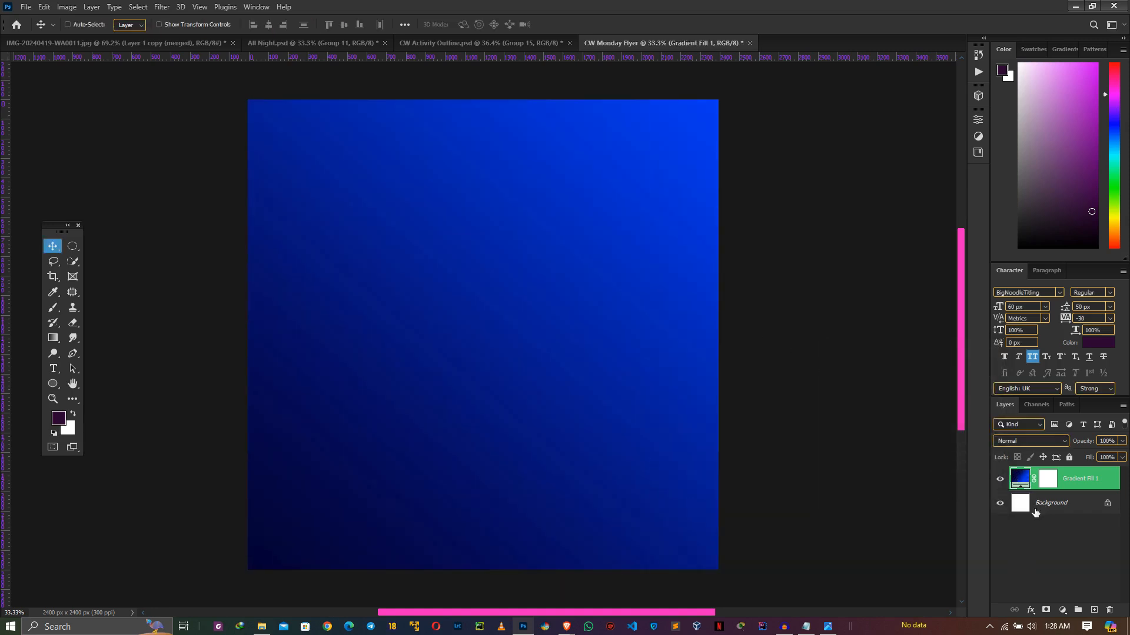
Step: Place the audience photo IMG_0544 Edit.jpg from the youtube folder into the flyer document
click(261, 629)
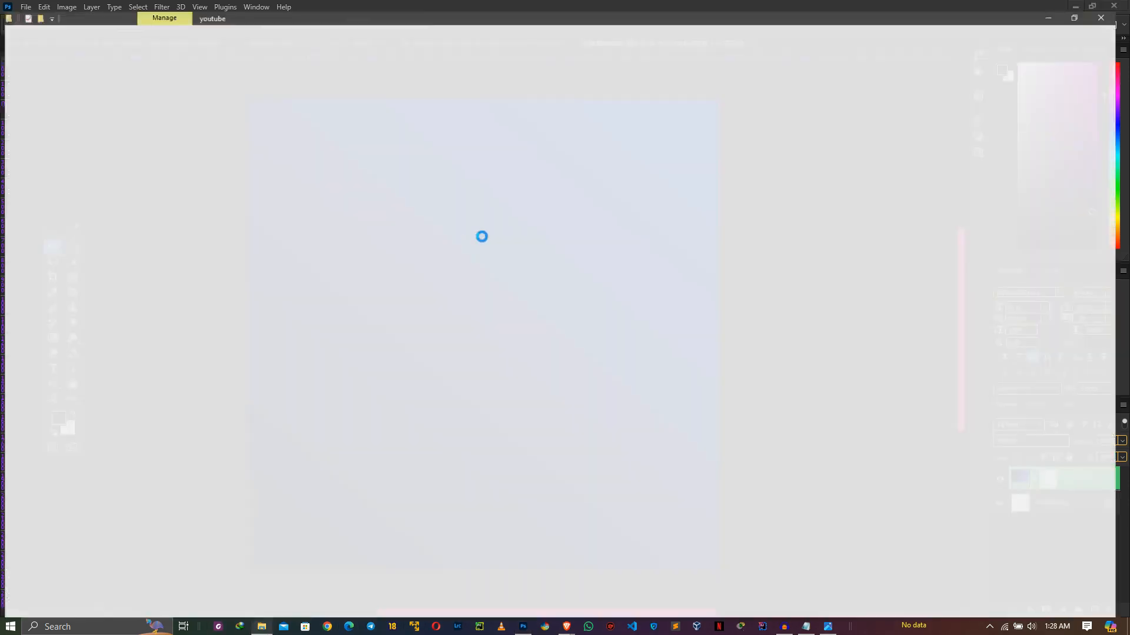
click(280, 242)
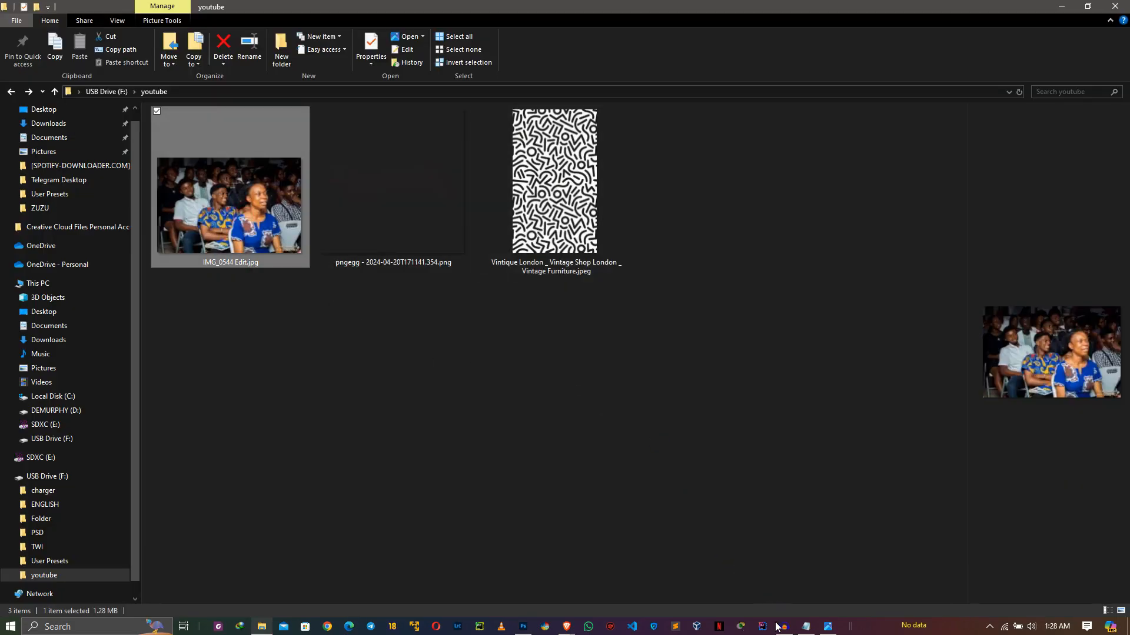
drag(230, 206, 582, 185)
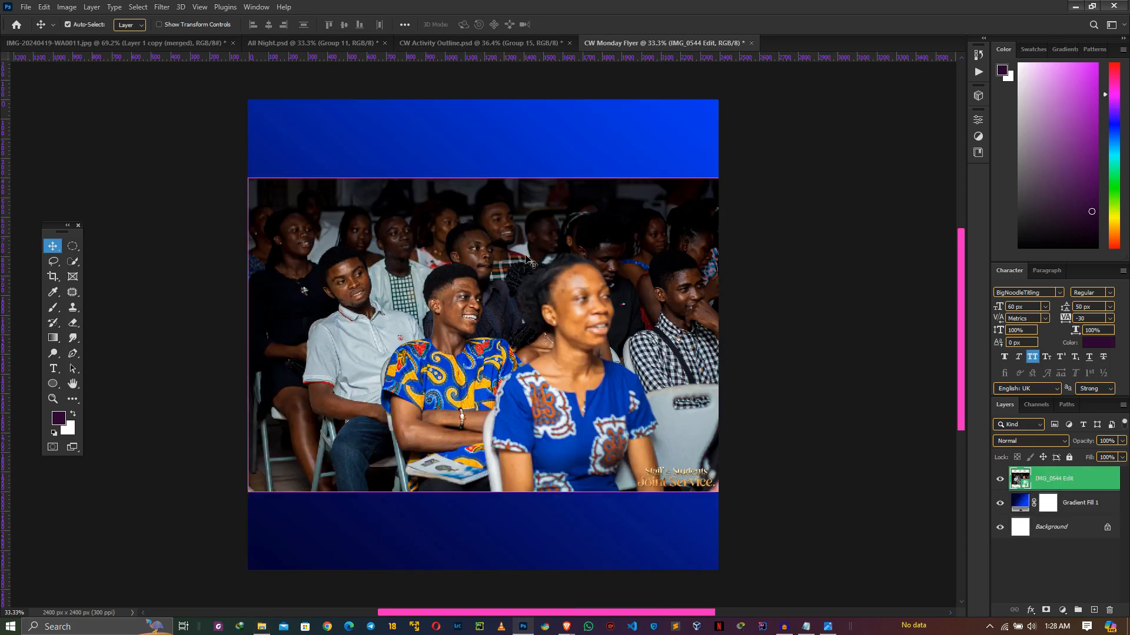
Step: Enlarge the audience photo to about 57% scale and move it up to fill the upper part of the canvas
drag(484, 178, 491, 167)
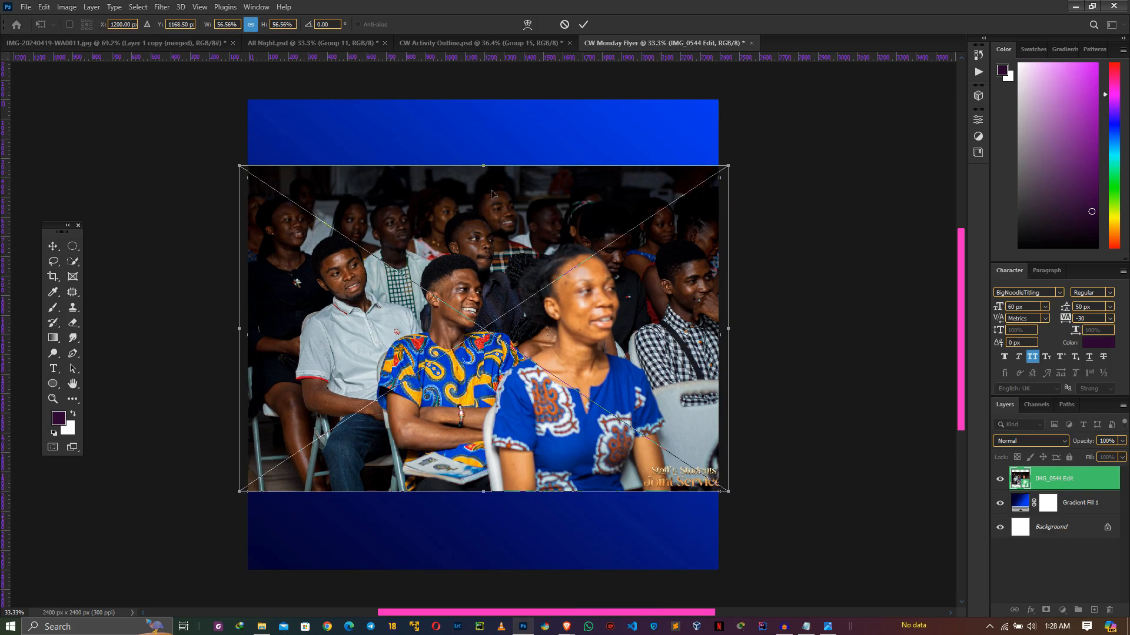
drag(476, 271, 476, 159)
key(Return)
scroll(479, 184, down, 2)
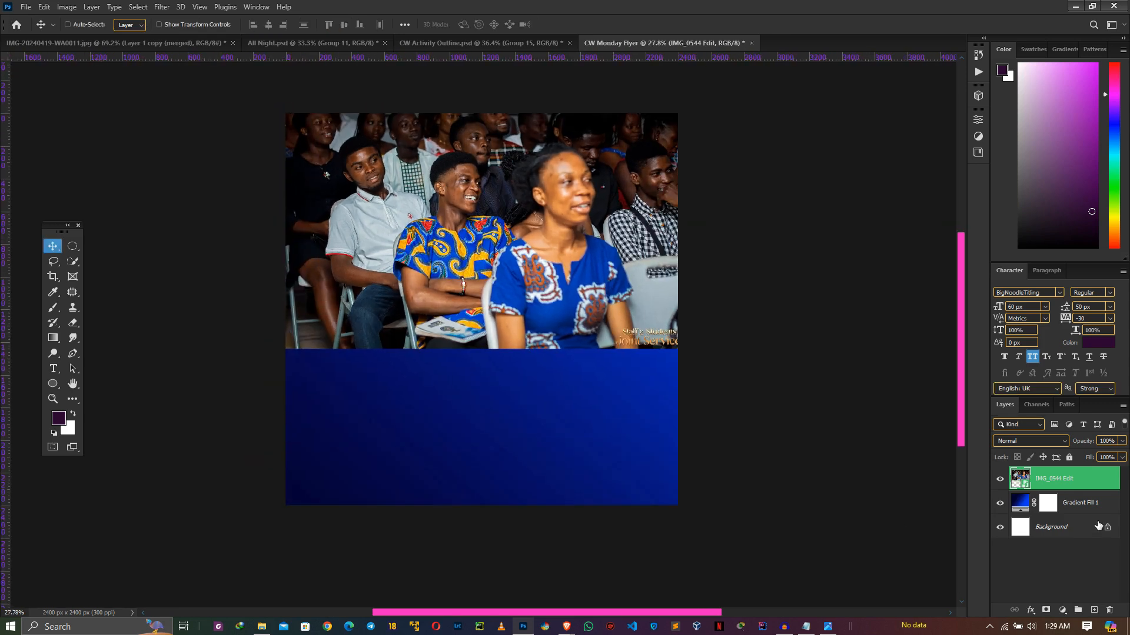
Step: Try to rasterize the placed audience photo layer
right_click(1070, 481)
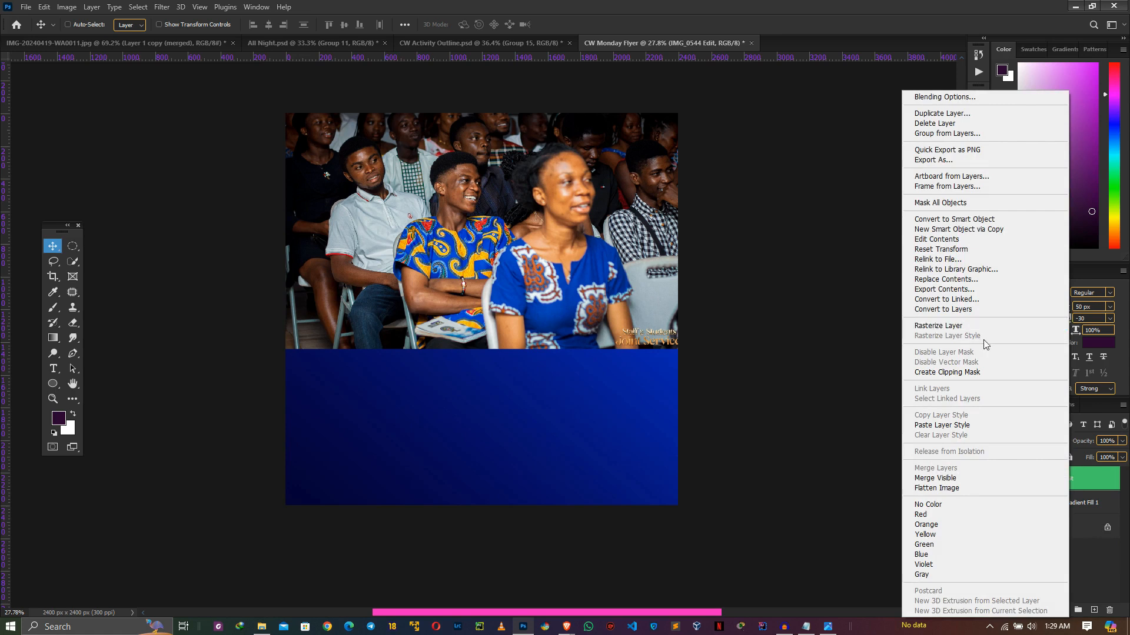
click(969, 327)
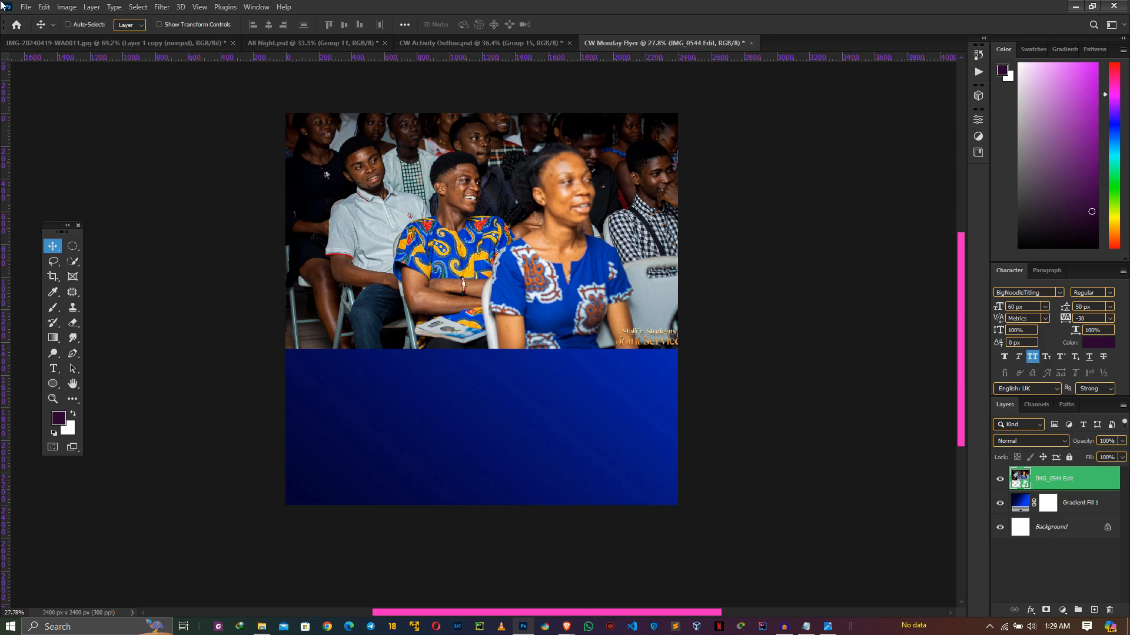
Step: Look through the keyboard shortcuts of the application's Layer commands for the one assigned to rasterizing a layer
click(44, 6)
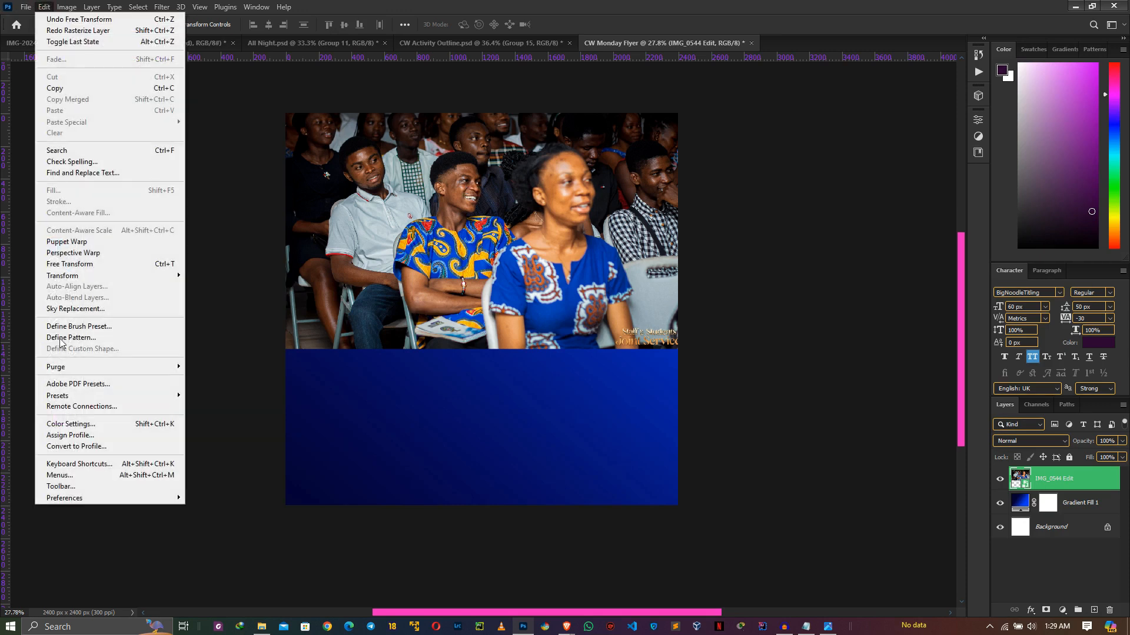
click(82, 464)
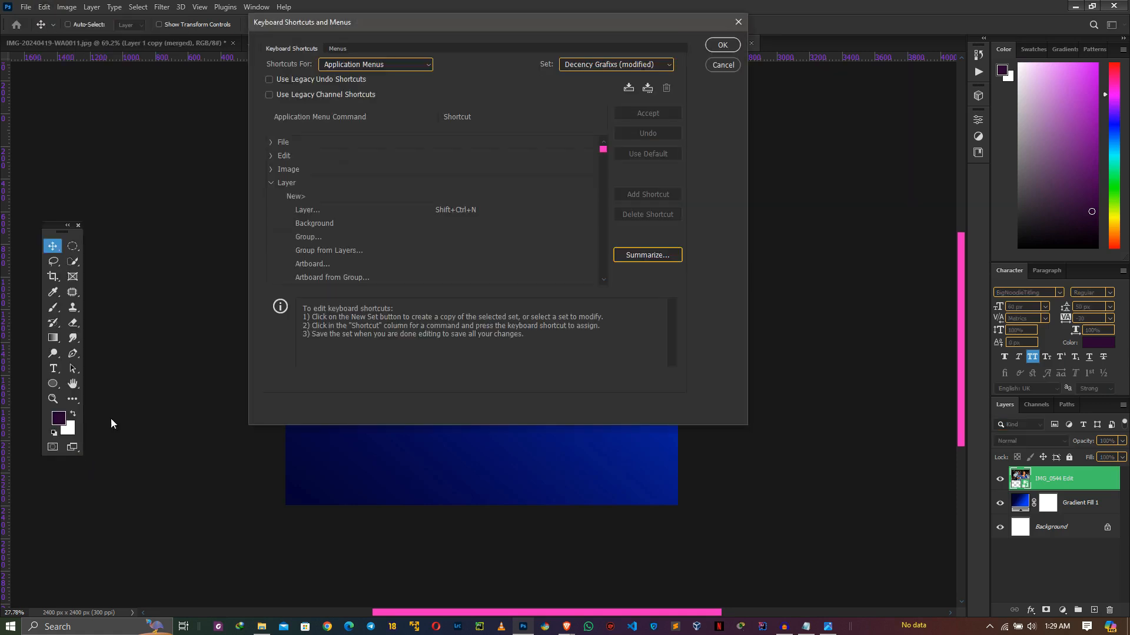
click(390, 65)
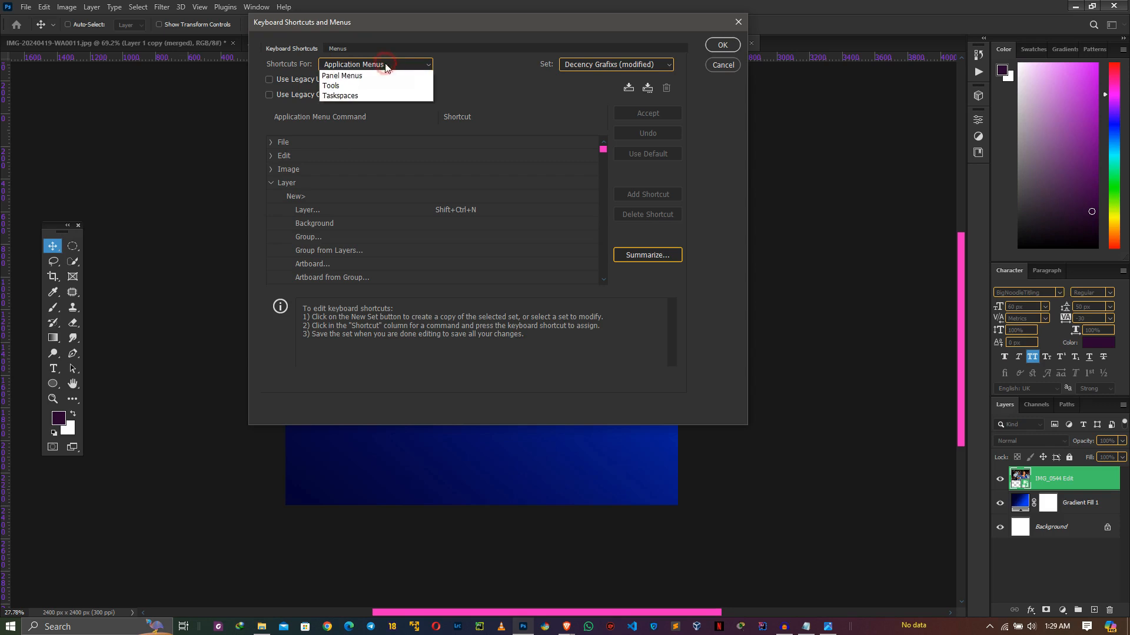
click(393, 76)
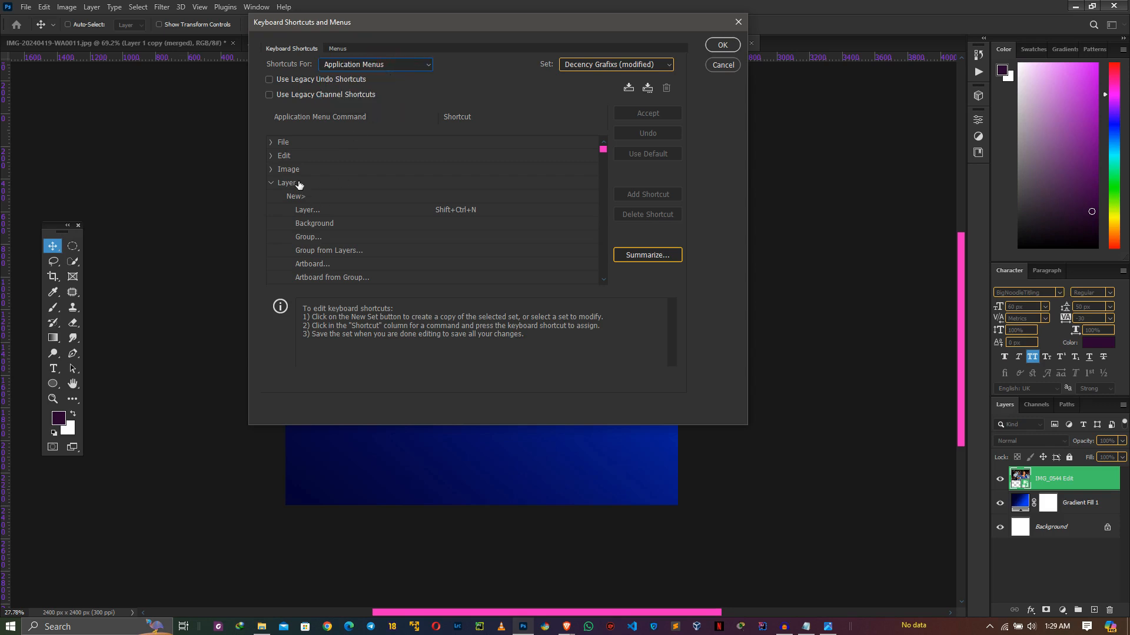
click(272, 186)
click(272, 185)
scroll(389, 224, down, 5)
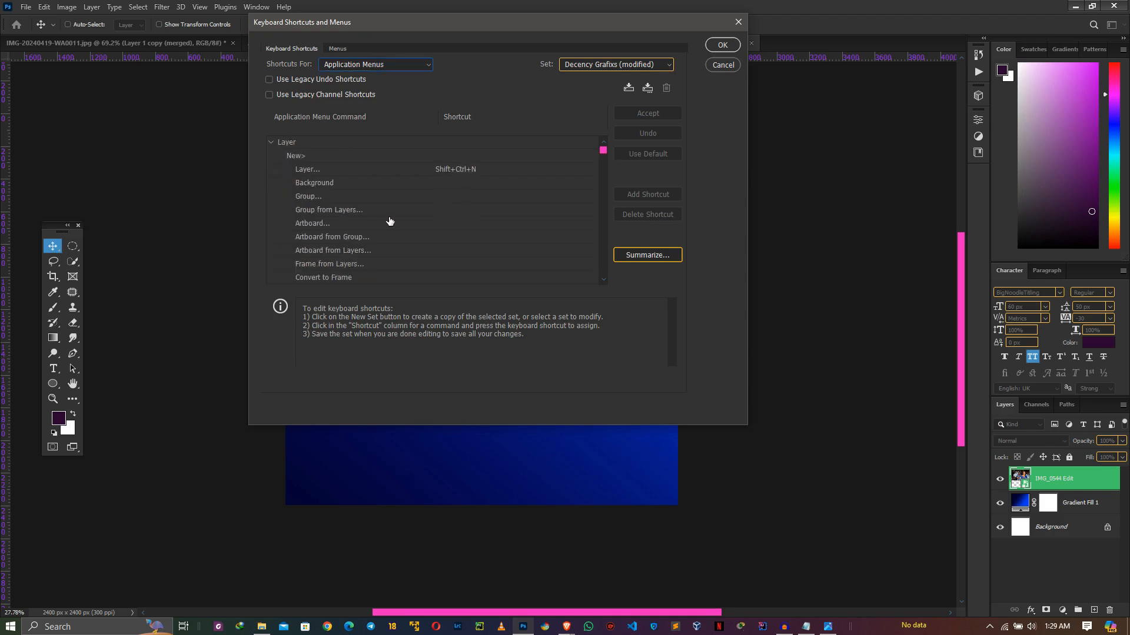
scroll(383, 239, down, 10)
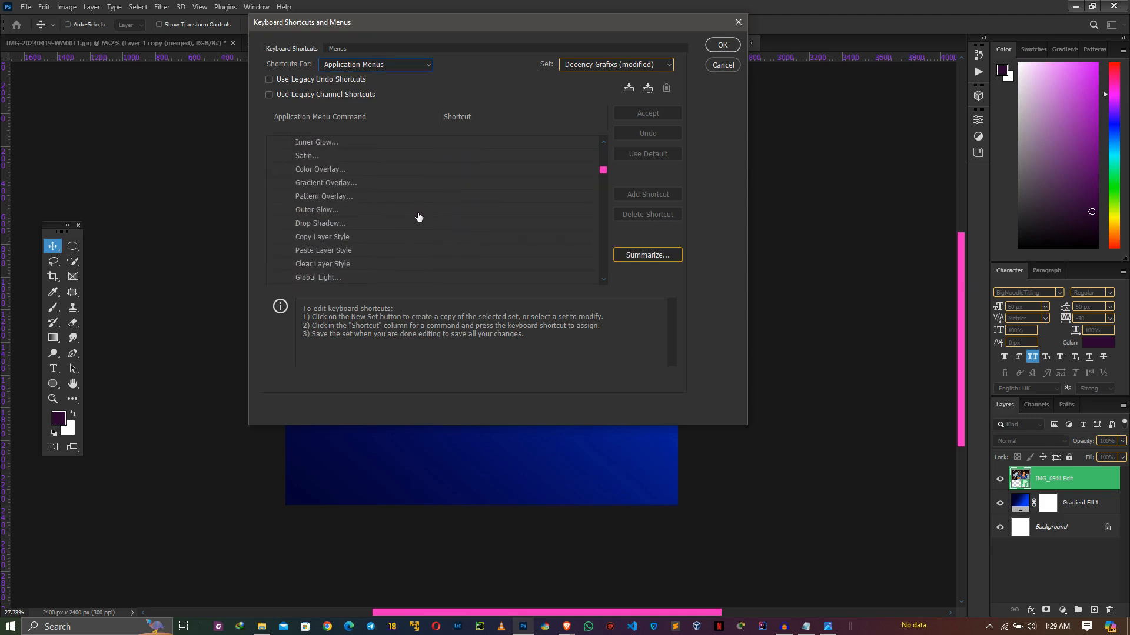
scroll(392, 228, down, 10)
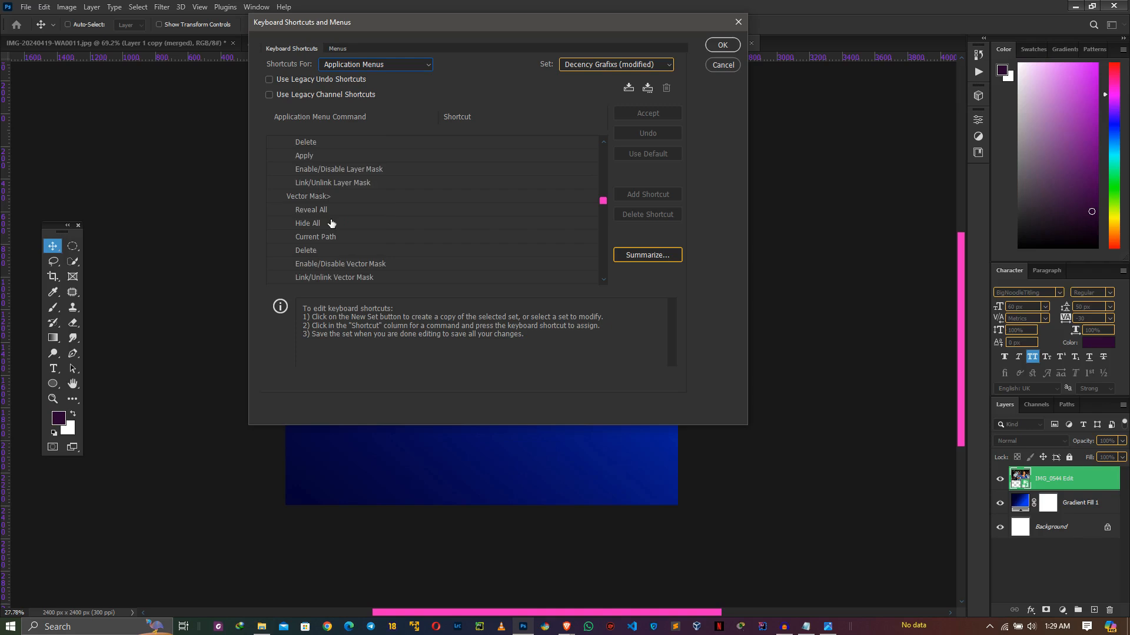
scroll(331, 233, down, 10)
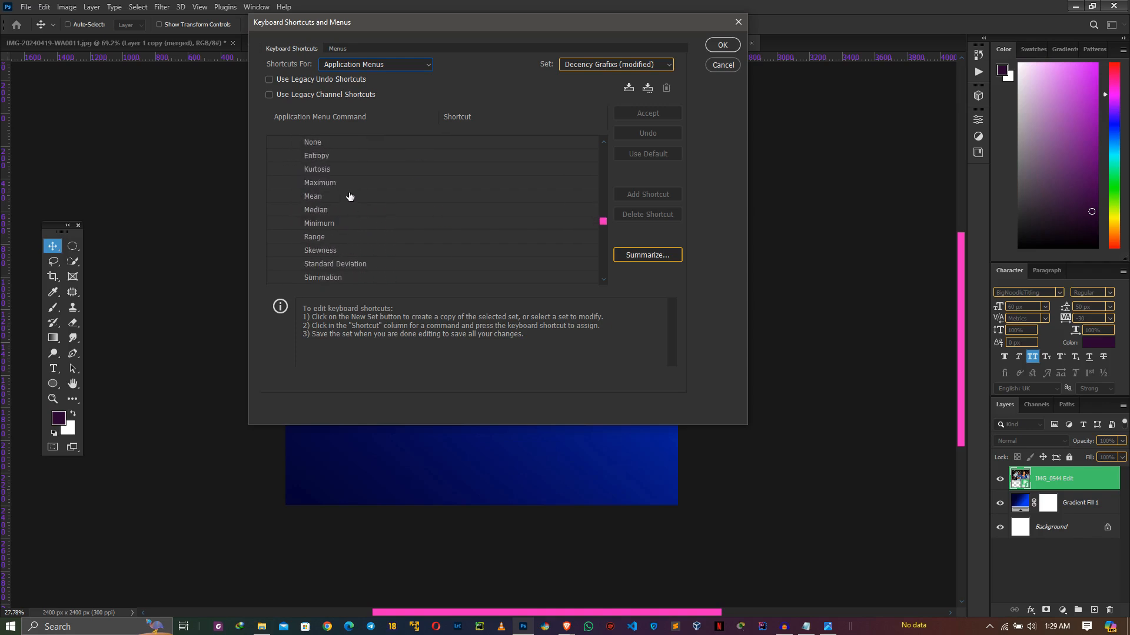
scroll(348, 206, up, 2)
scroll(342, 200, down, 5)
scroll(333, 206, down, 3)
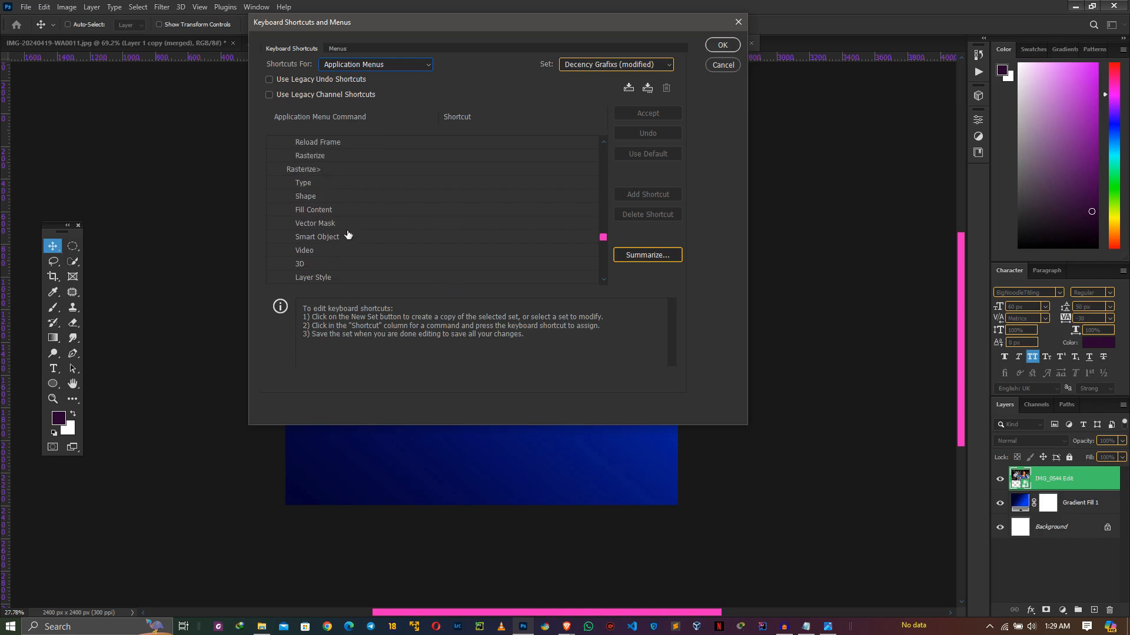
scroll(332, 259, down, 1)
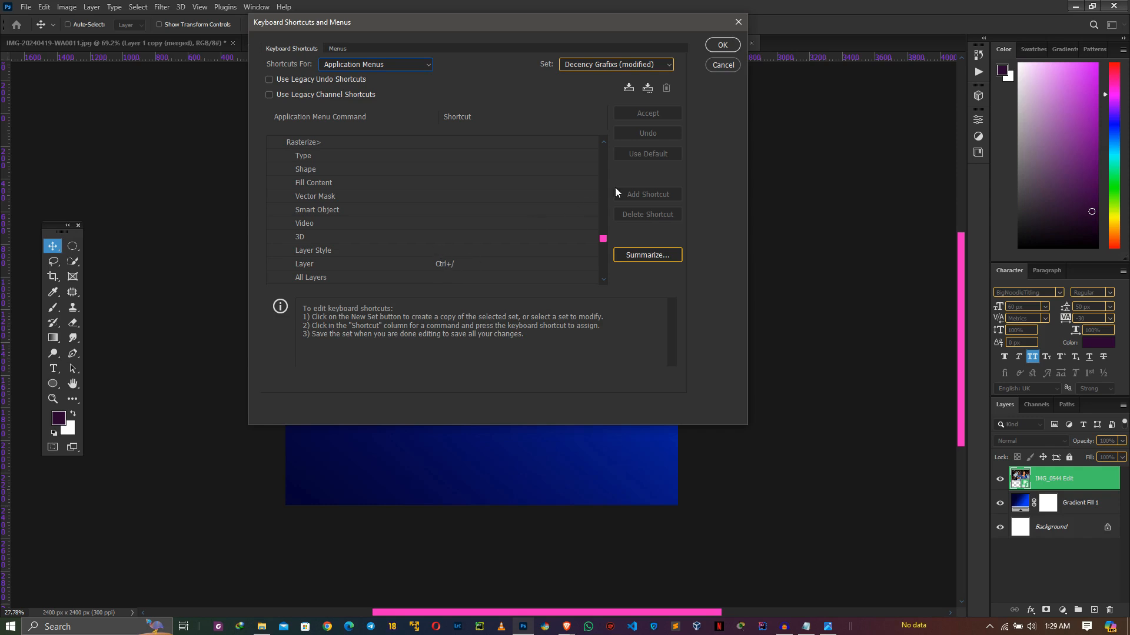
click(711, 48)
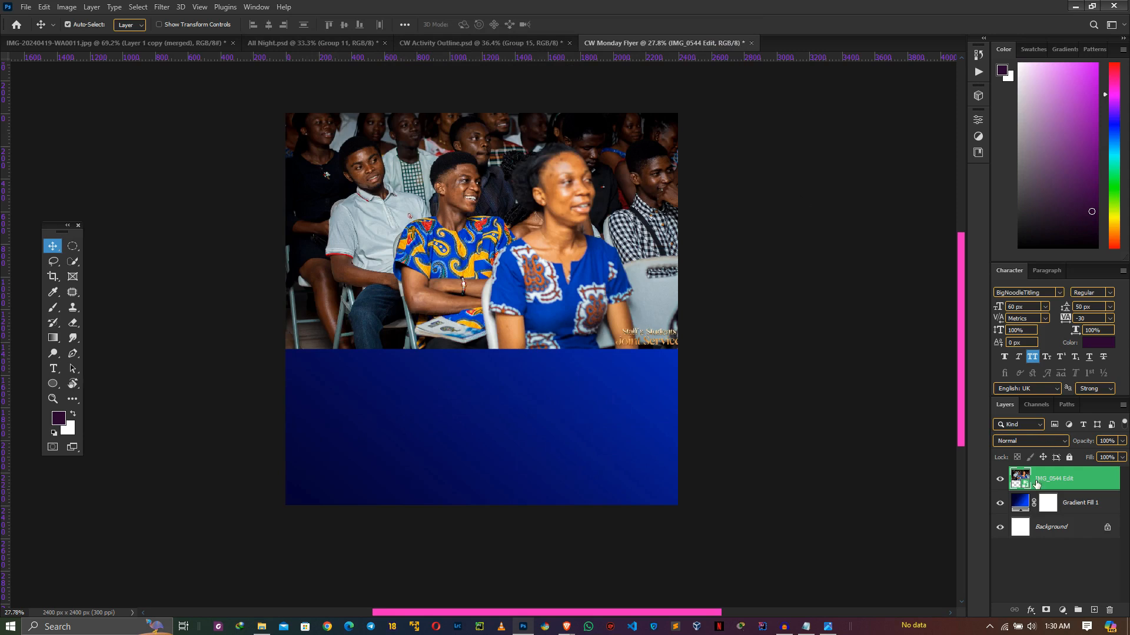
Step: Rasterize the audience photo layer and desaturate it to black and white
key(ctrl+shift+r)
key(ctrl+shift+u)
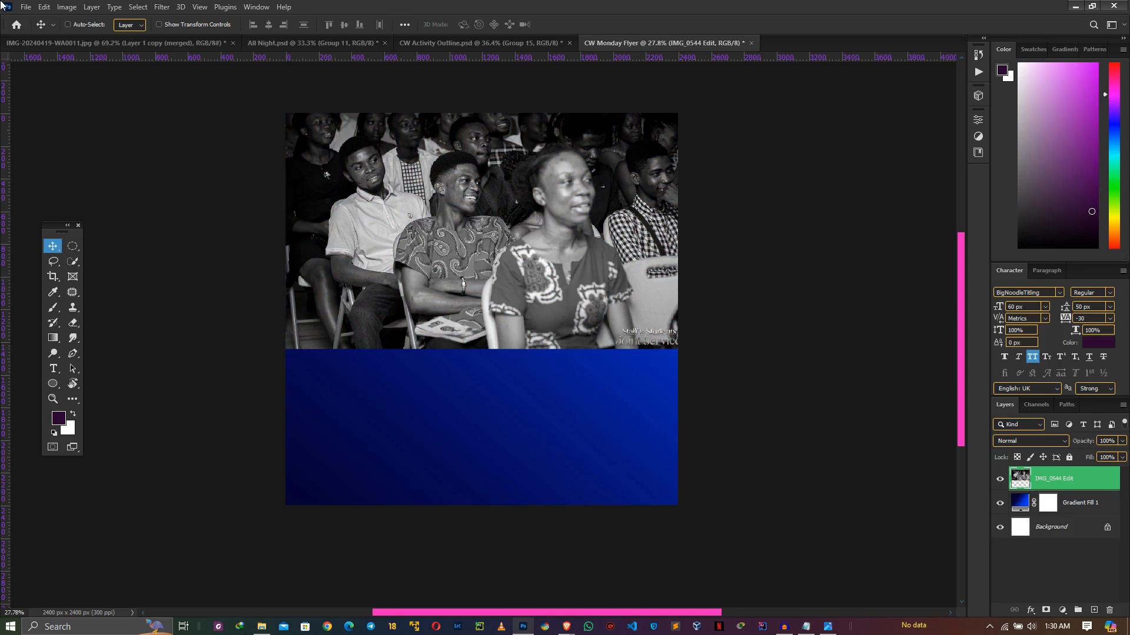
Step: Add a layer mask to the audience photo and fade its lower part into the blue background with a linear black-to-white gradient
click(1047, 611)
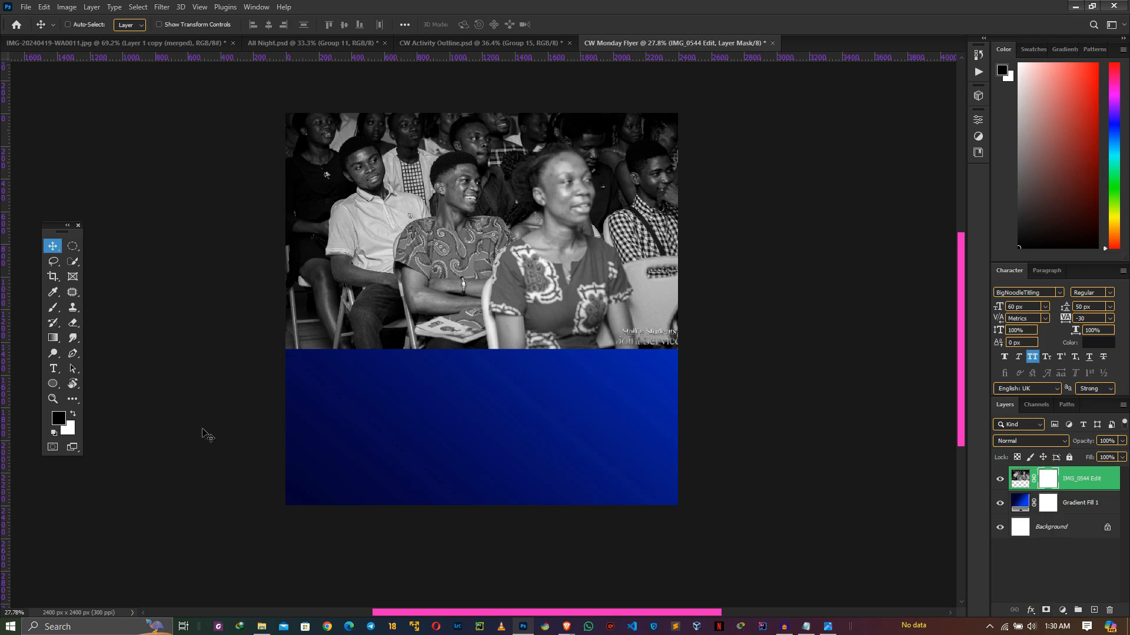
click(52, 339)
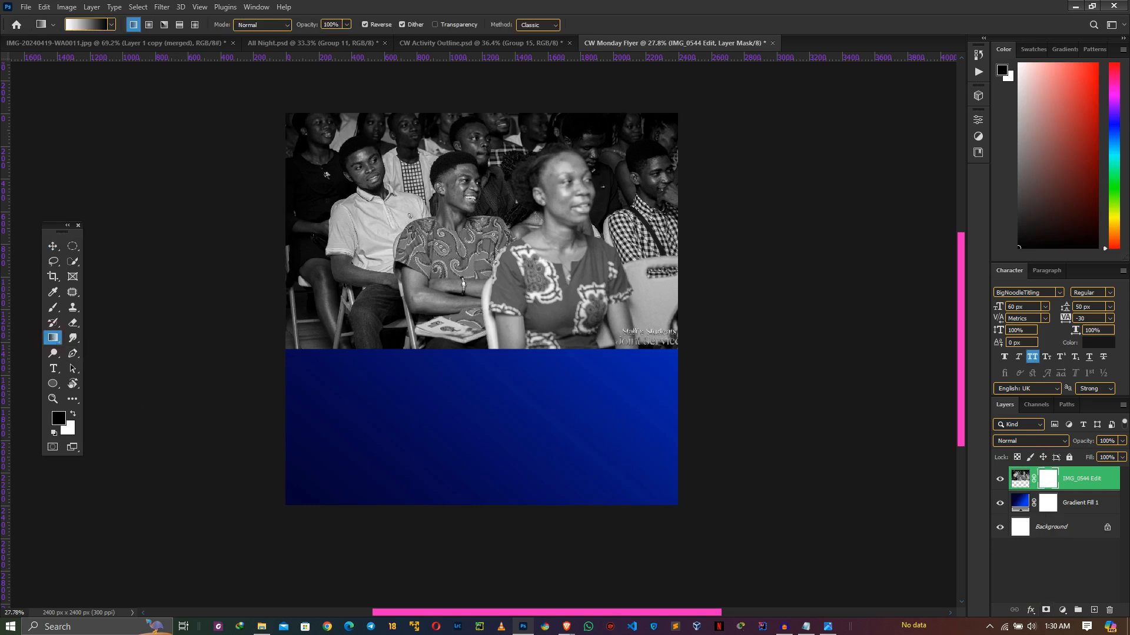
drag(470, 234, 472, 318)
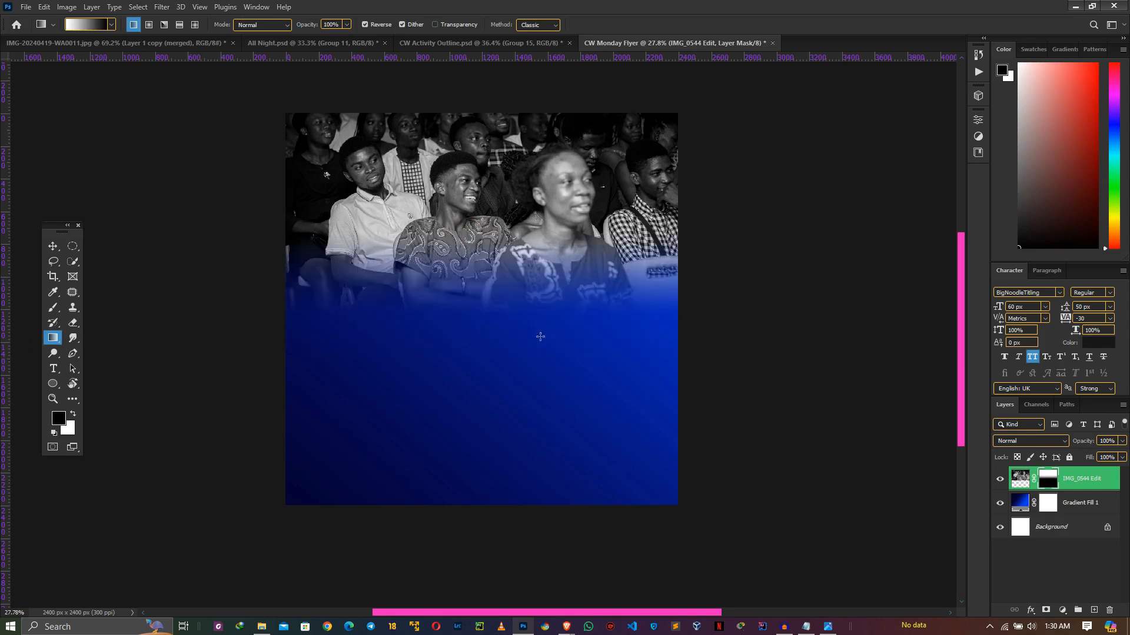
key(v)
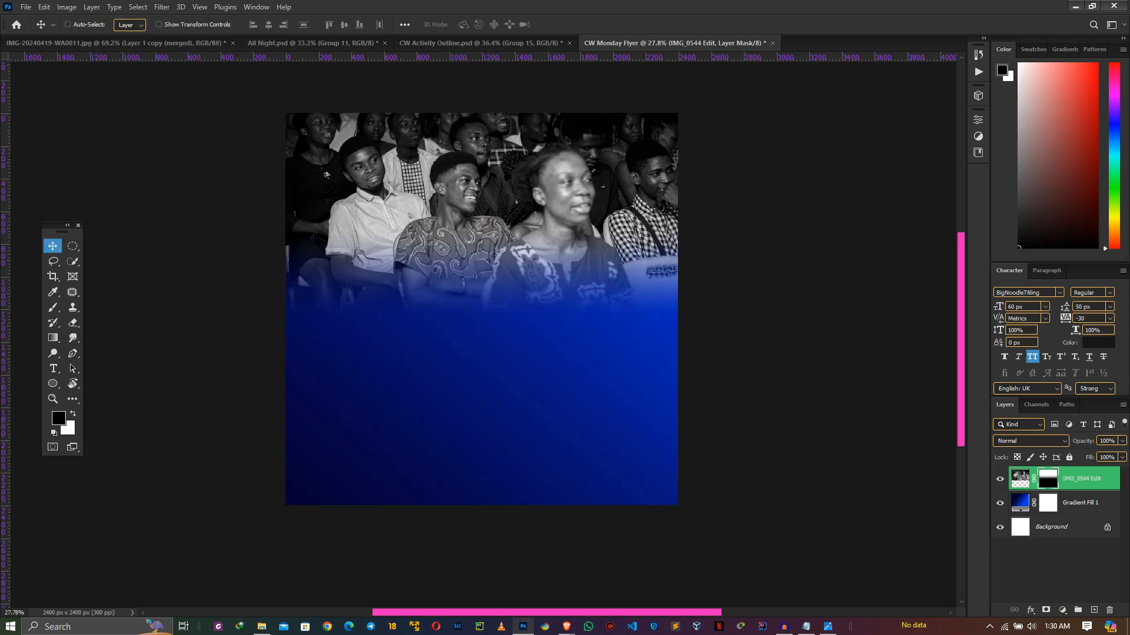
Step: Set the audience photo layer's blend mode to Multiply and its opacity to 30%
click(1021, 441)
click(1018, 374)
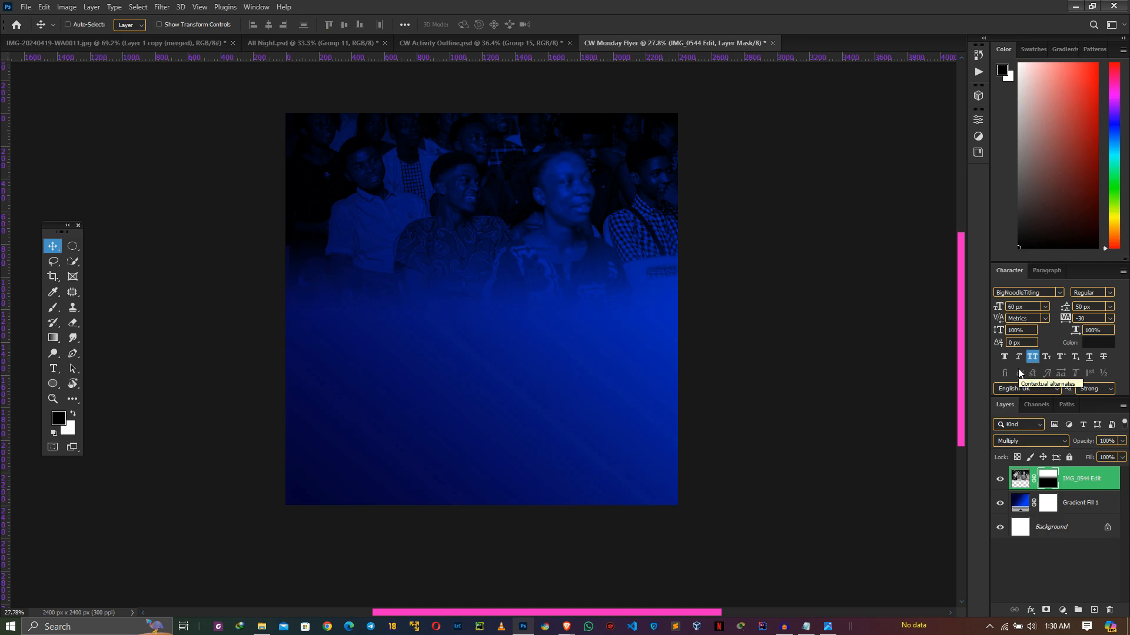
key(3)
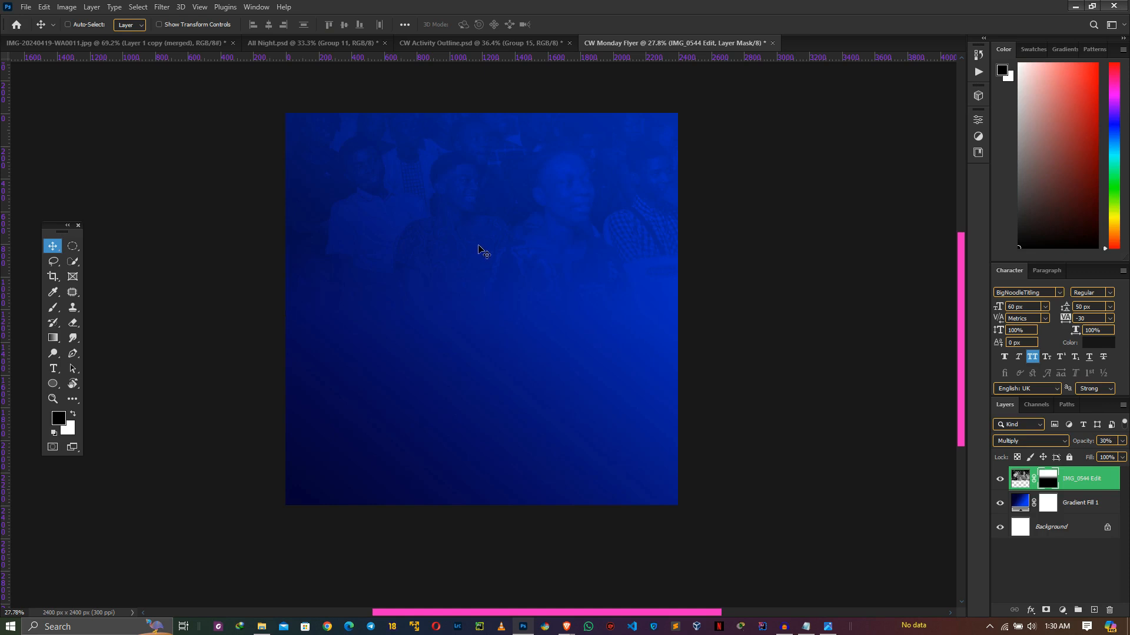
Step: Enlarge the audience photo slightly and reposition it over the upper part of the canvas
drag(487, 235, 512, 238)
key(ctrl+t)
mouse_move(482, 315)
mouse_down()
mouse_move(483, 351)
mouse_move(485, 303)
mouse_up()
key(Return)
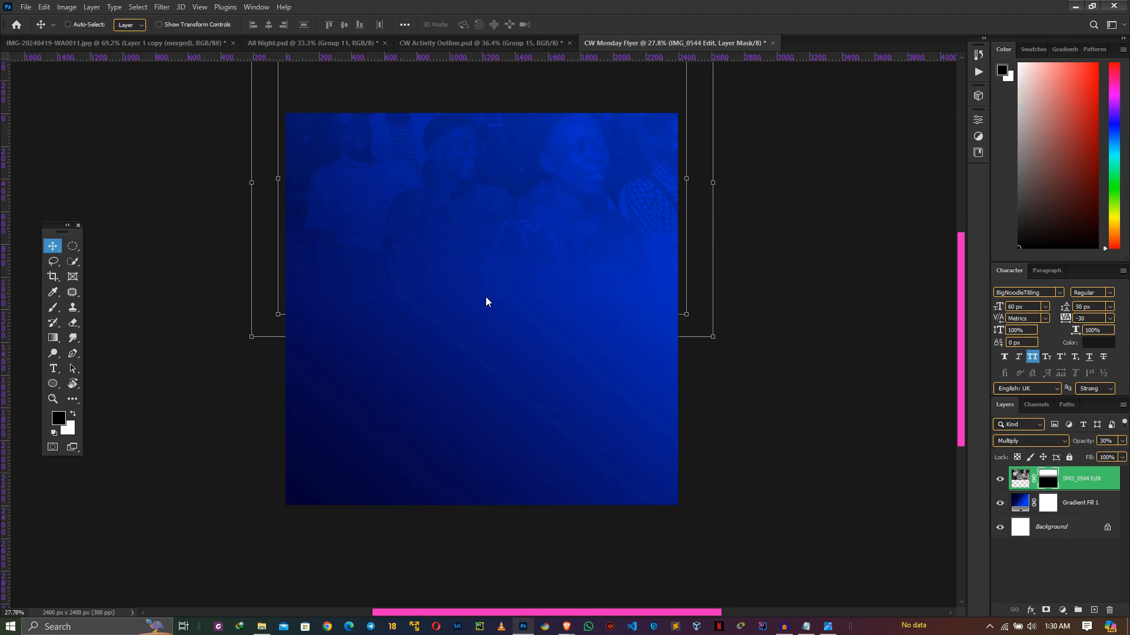
scroll(546, 268, down, 2)
scroll(544, 268, up, 1)
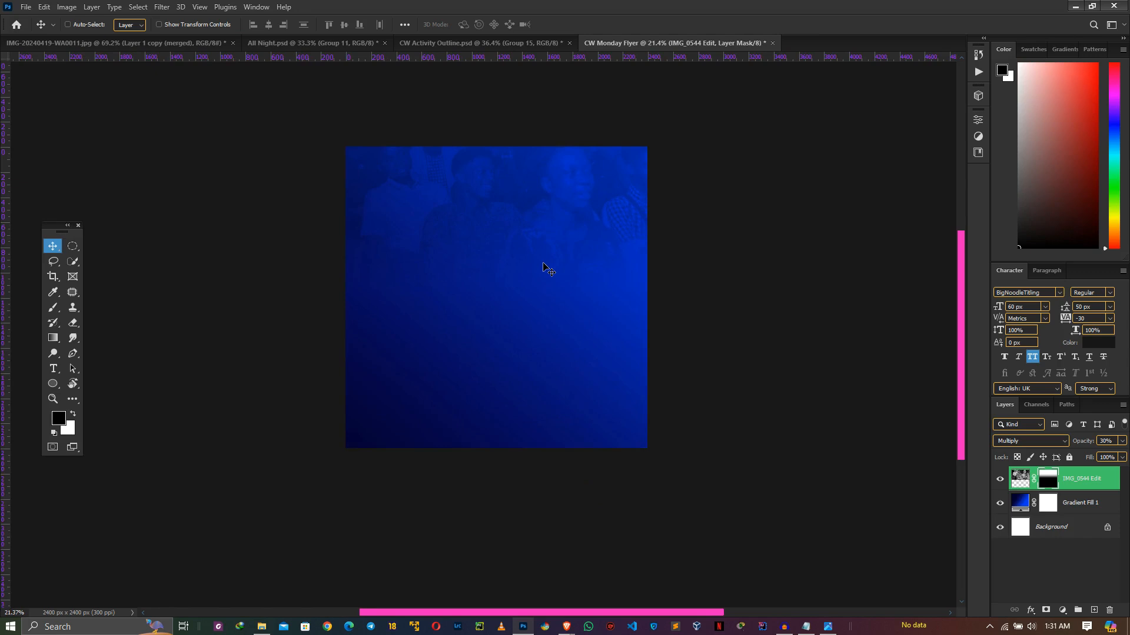
Step: Check the green Chaplaincy Week 2024 artwork in CW Activity Outline.psd, and return to the CW Monday Flyer
click(487, 43)
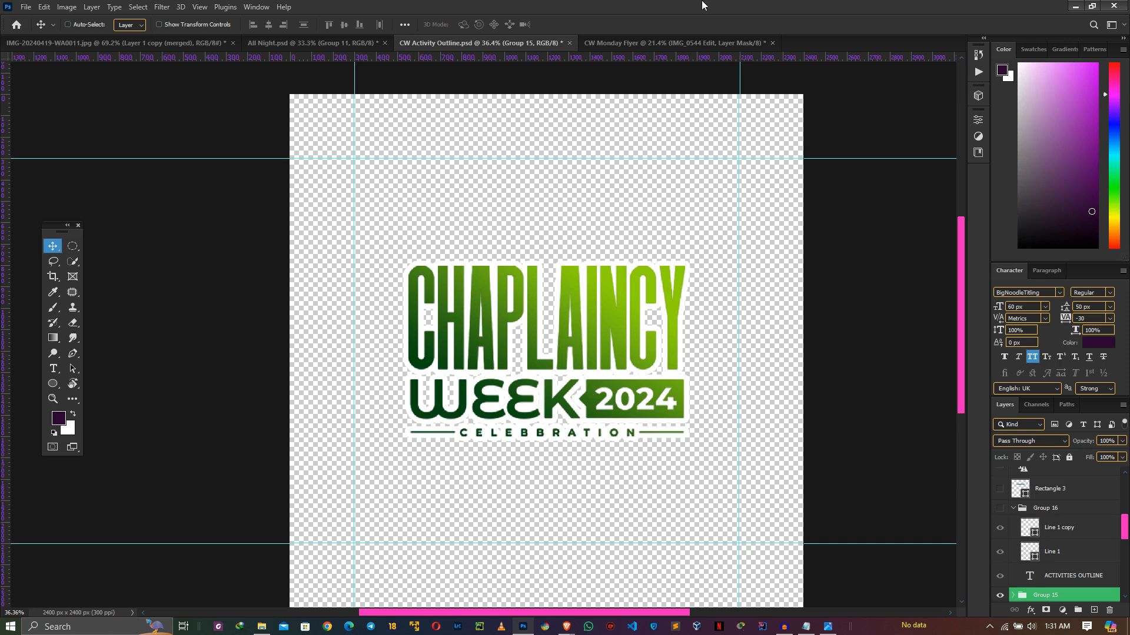
click(664, 43)
key(3)
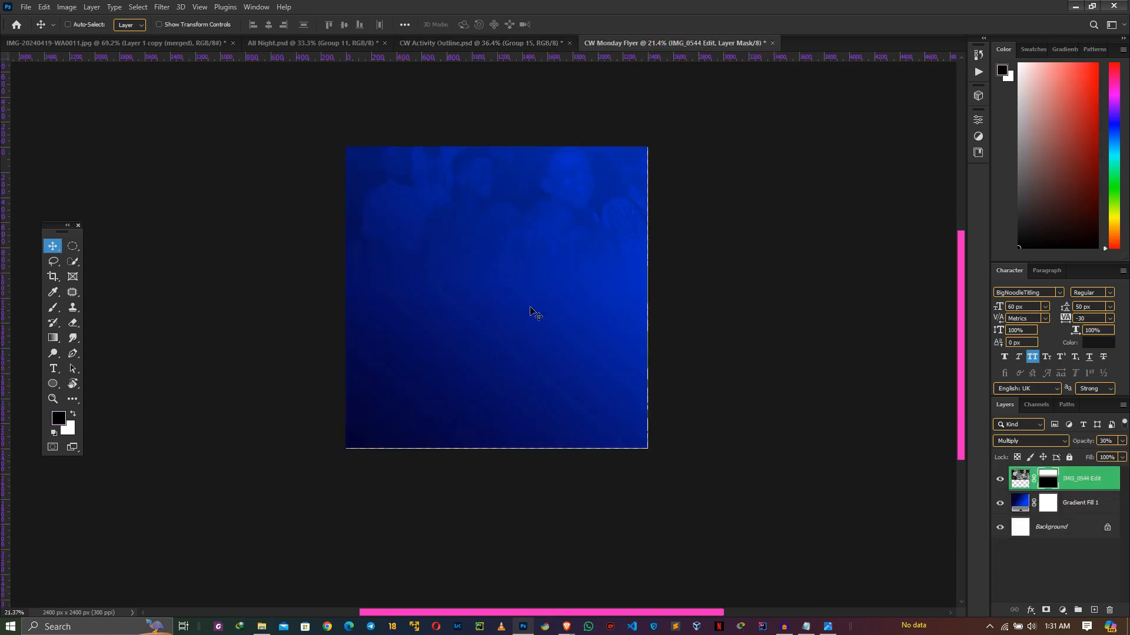
scroll(441, 232, down, 3)
scroll(439, 237, up, 4)
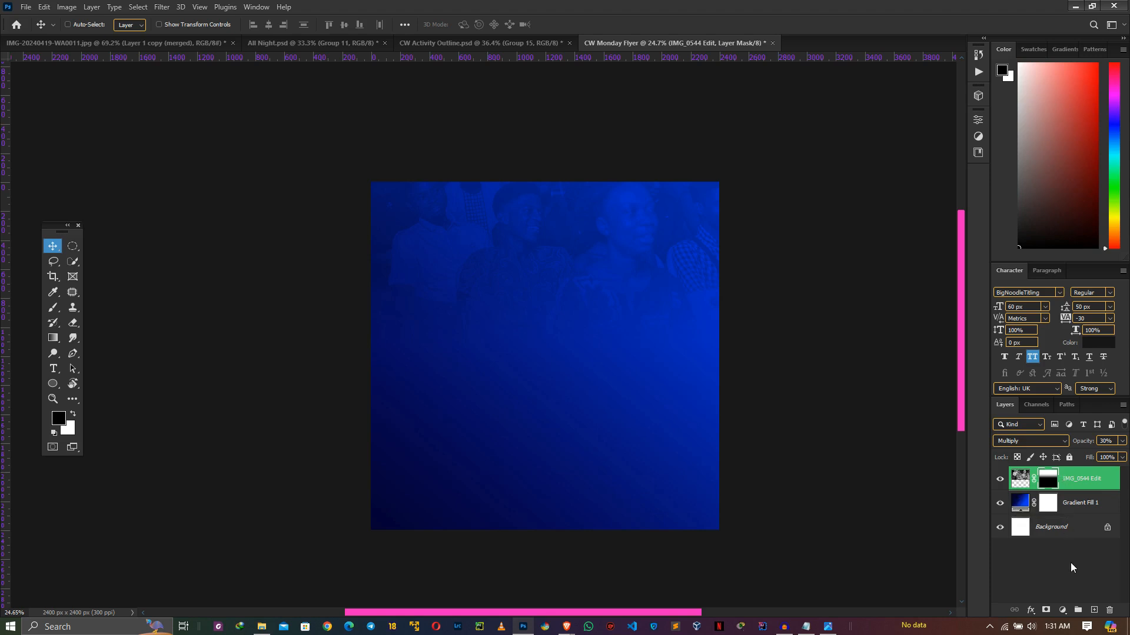
Step: Add a colorized Hue/Saturation adjustment above the audience photo with hue 116, saturation 61 and lightness -20
click(1062, 610)
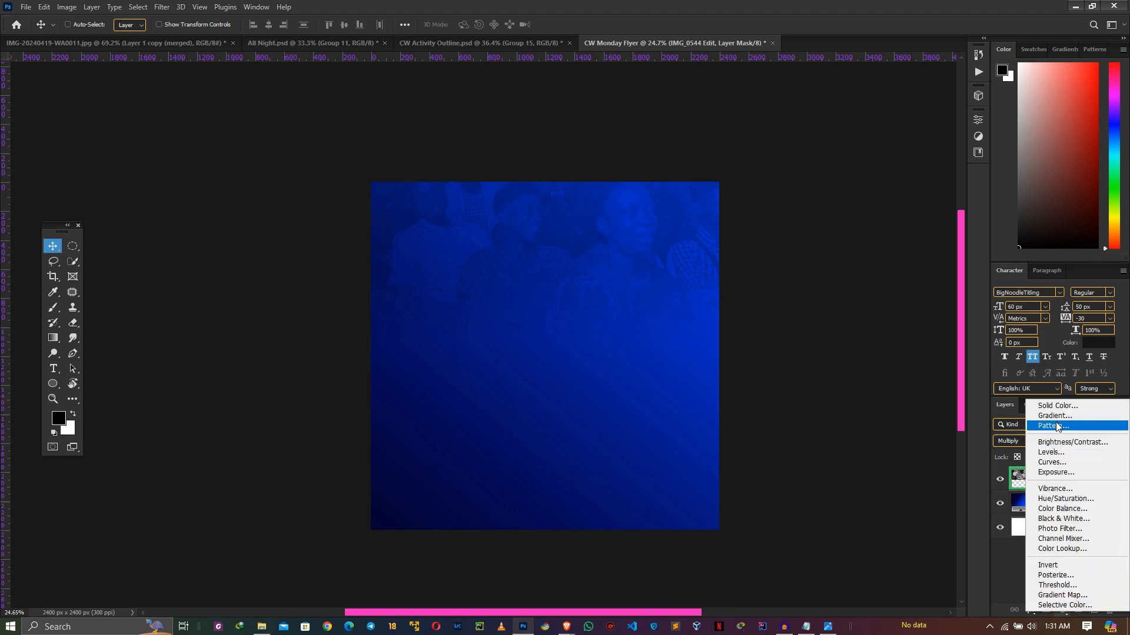
click(1060, 499)
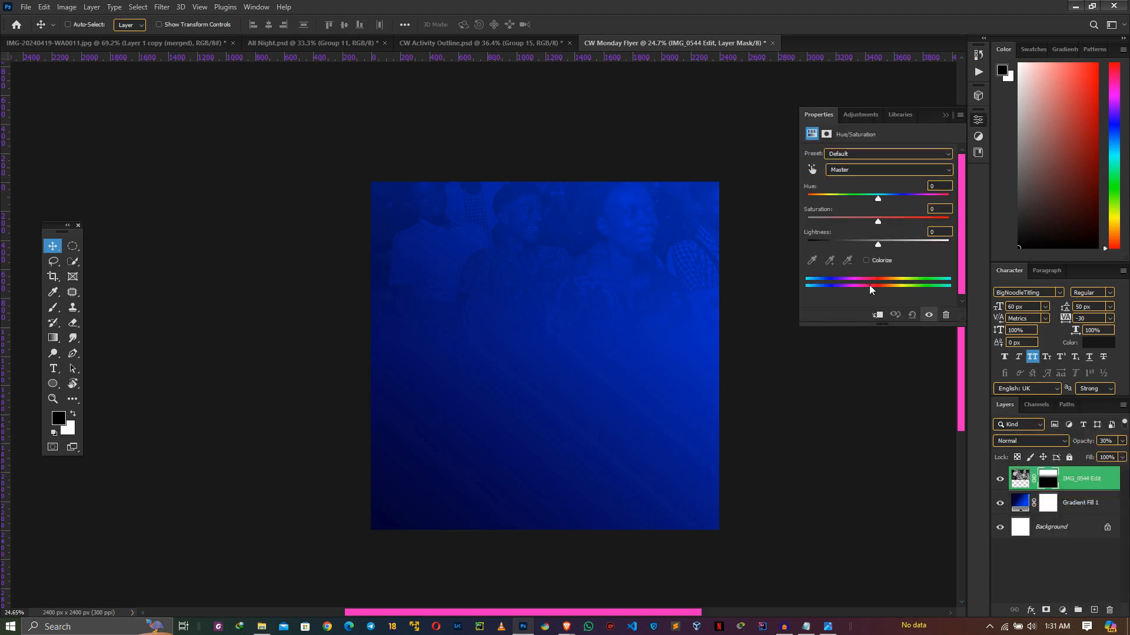
click(869, 260)
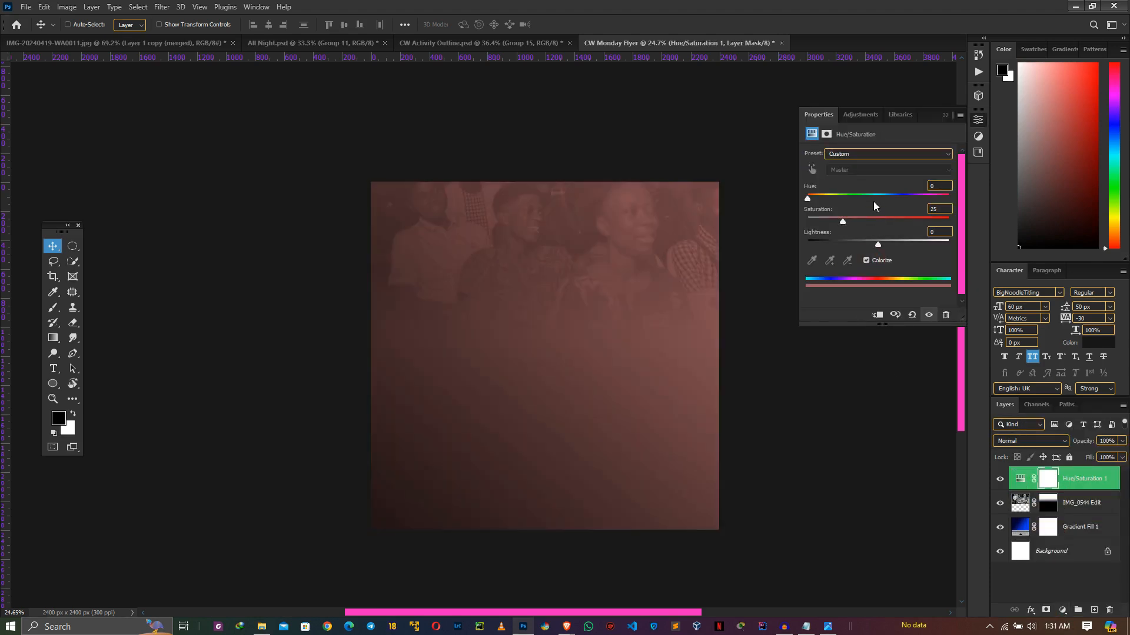
click(852, 195)
mouse_move(845, 220)
mouse_down()
mouse_move(899, 219)
mouse_move(871, 246)
mouse_up()
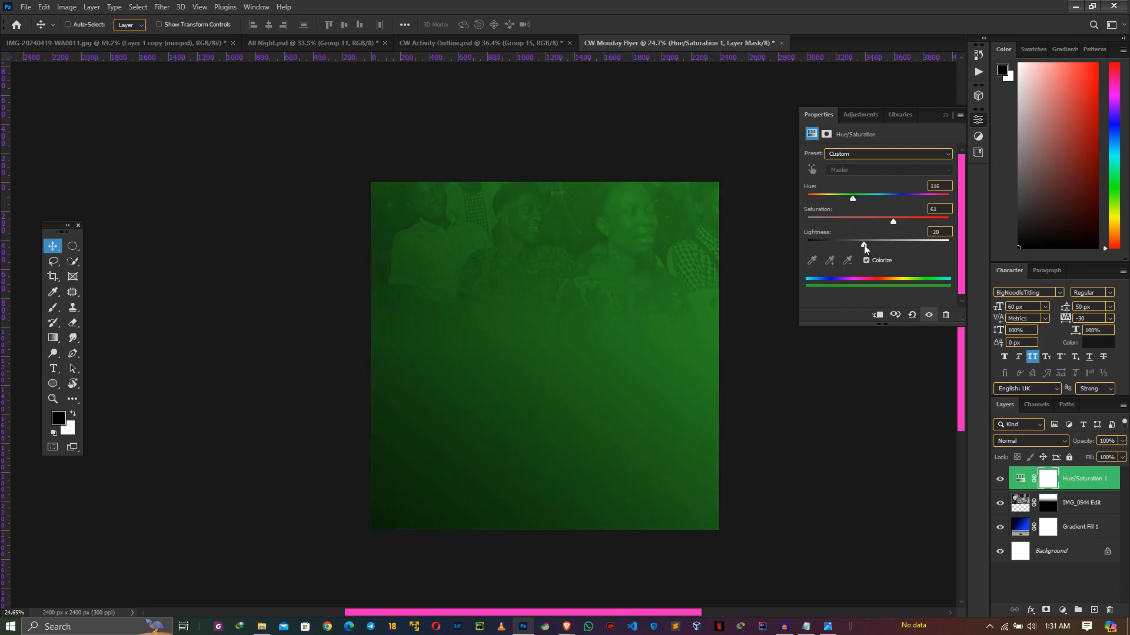
scroll(575, 261, down, 3)
scroll(574, 266, up, 3)
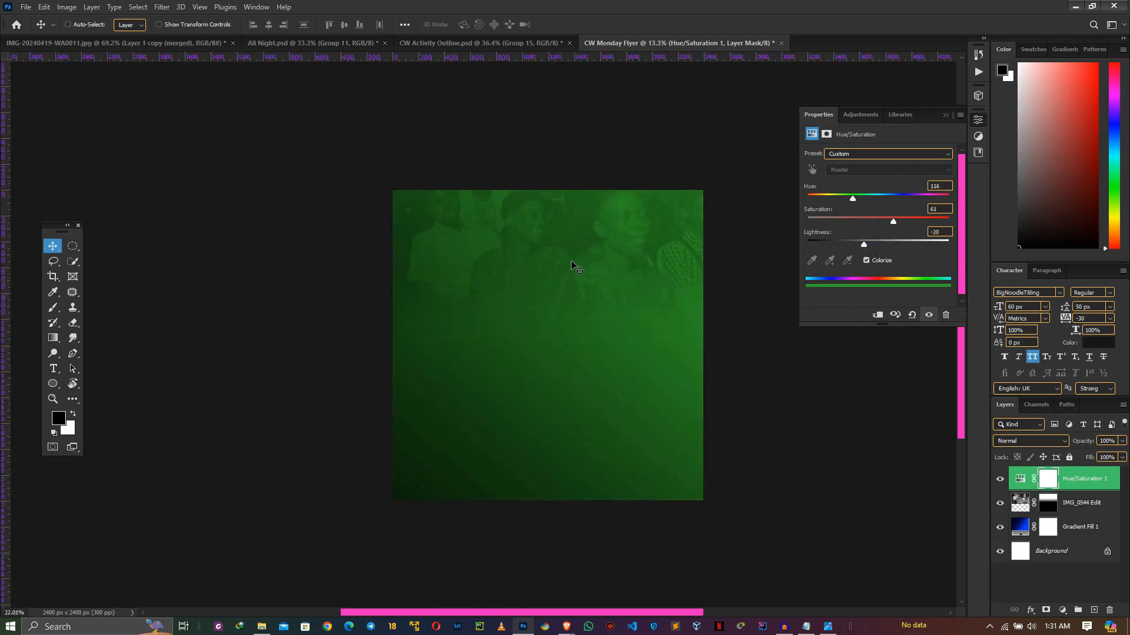
scroll(575, 267, up, 1)
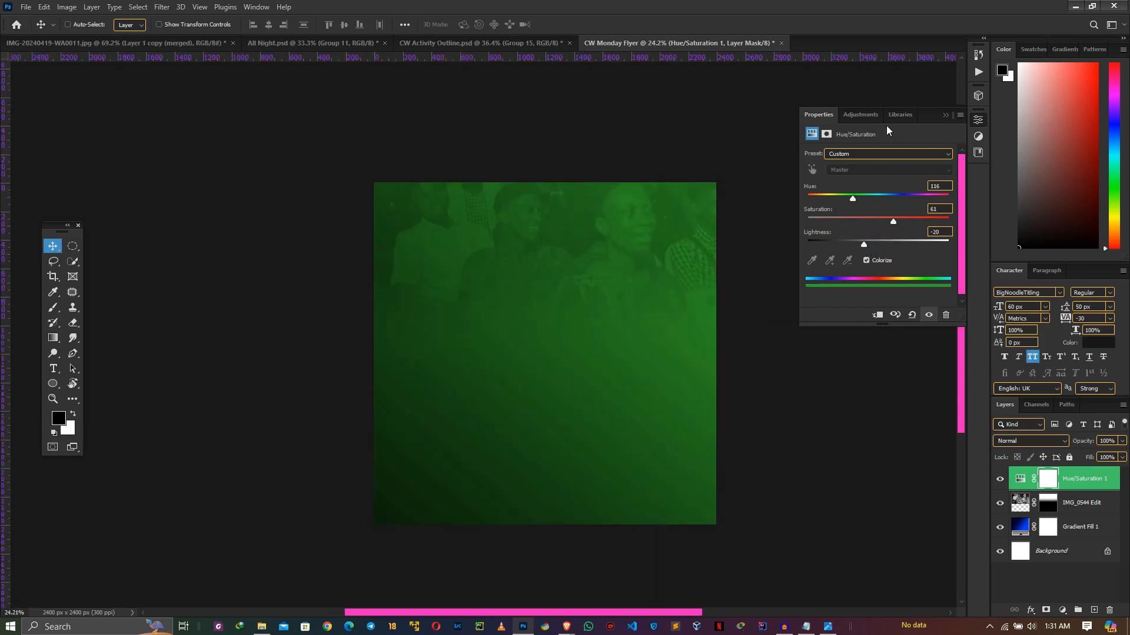
click(945, 115)
Step: Compare the flyer background with the Hue/Saturation adjustment hidden and shown
scroll(616, 319, down, 3)
scroll(609, 306, down, 1)
scroll(605, 302, up, 3)
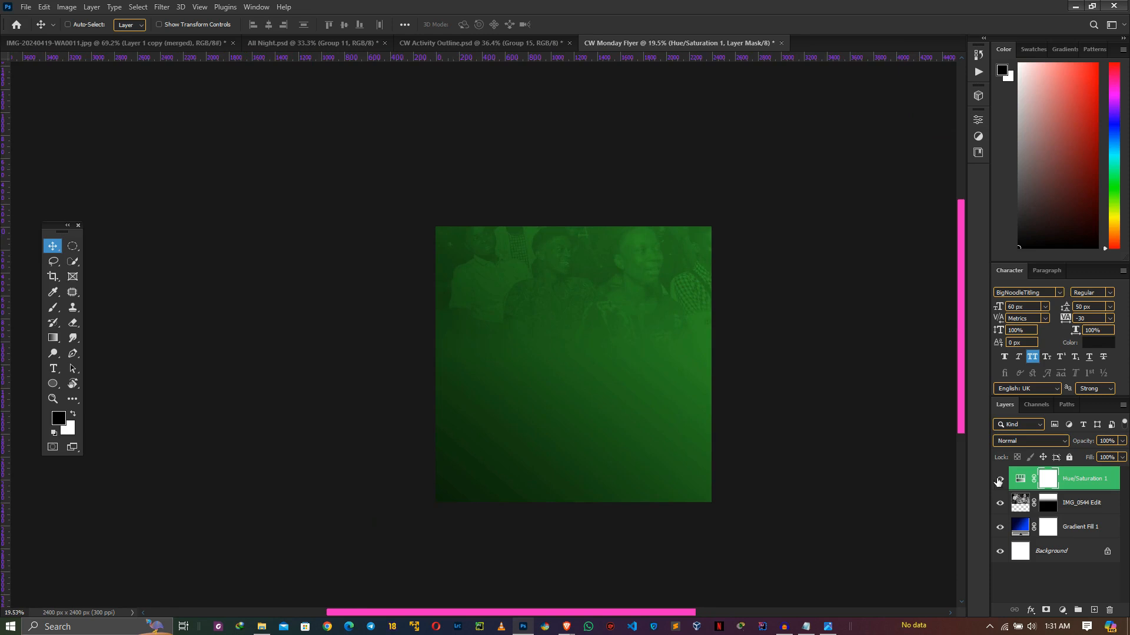
click(999, 479)
click(999, 479)
scroll(617, 268, up, 4)
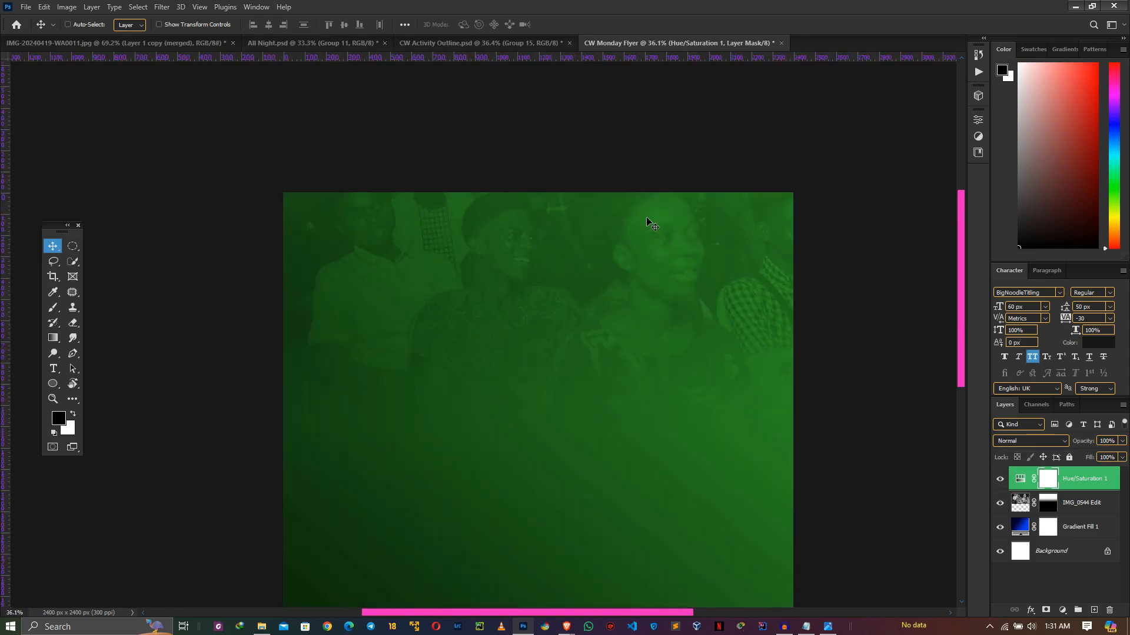
scroll(640, 219, down, 3)
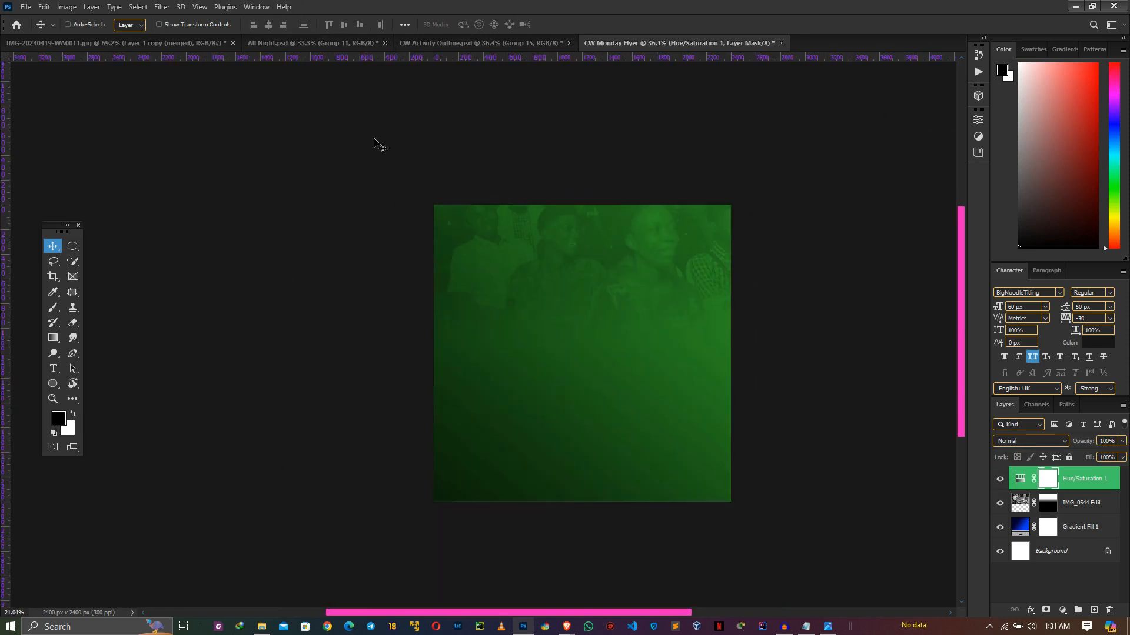
Step: Create a guide layout with 200 px margins on all four sides of the canvas
click(200, 7)
mouse_move(267, 319)
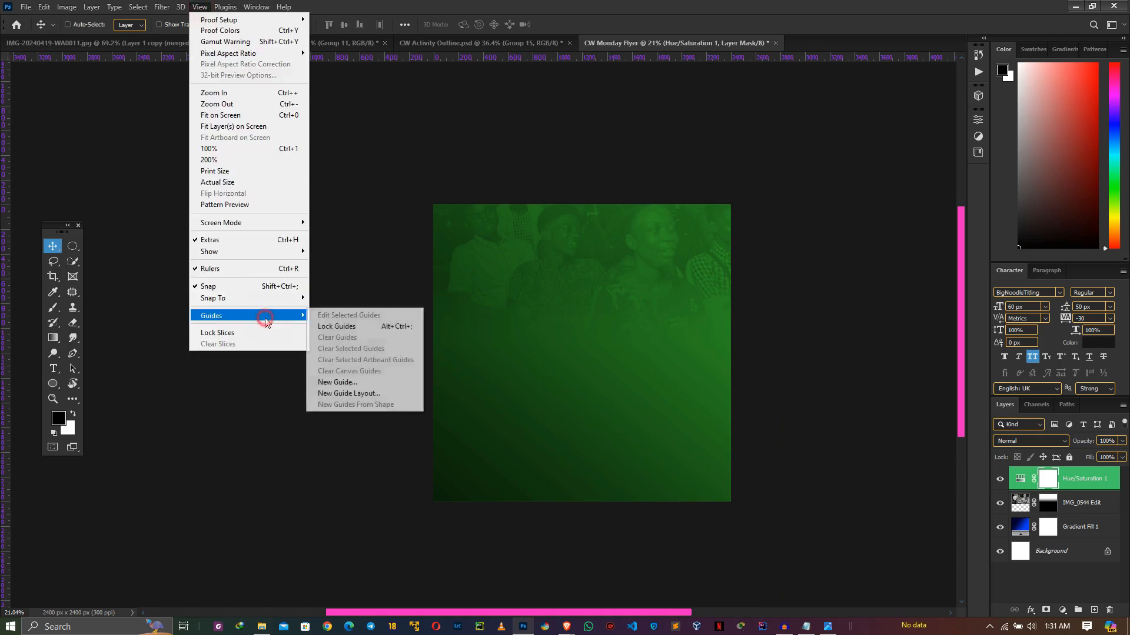
click(352, 397)
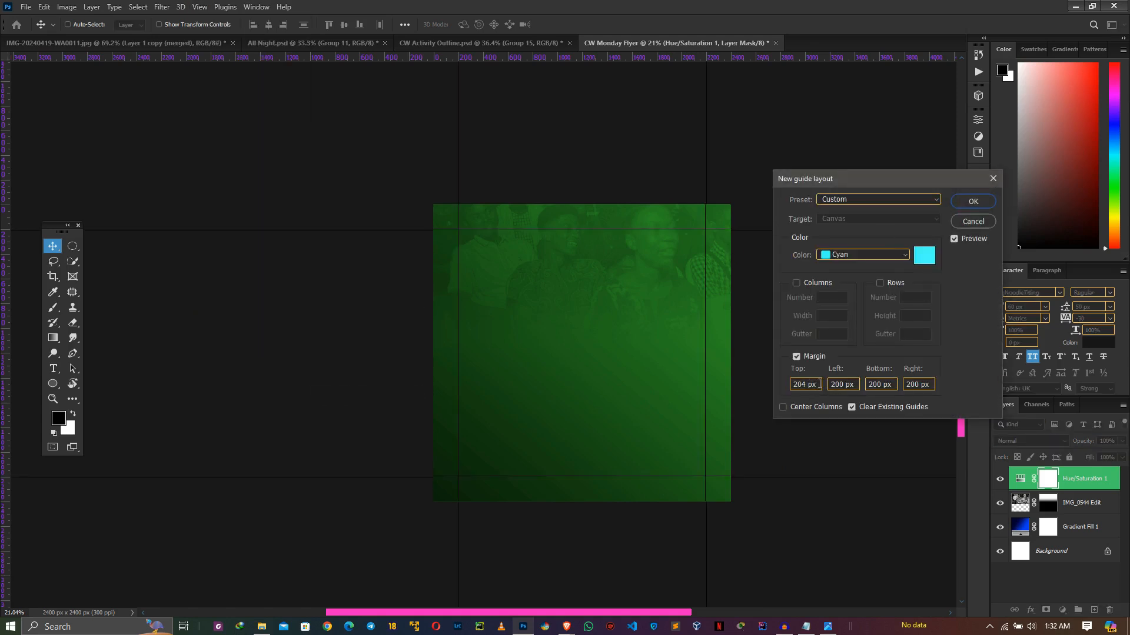
click(818, 383)
drag(755, 379, 749, 373)
text(200)
key(Return)
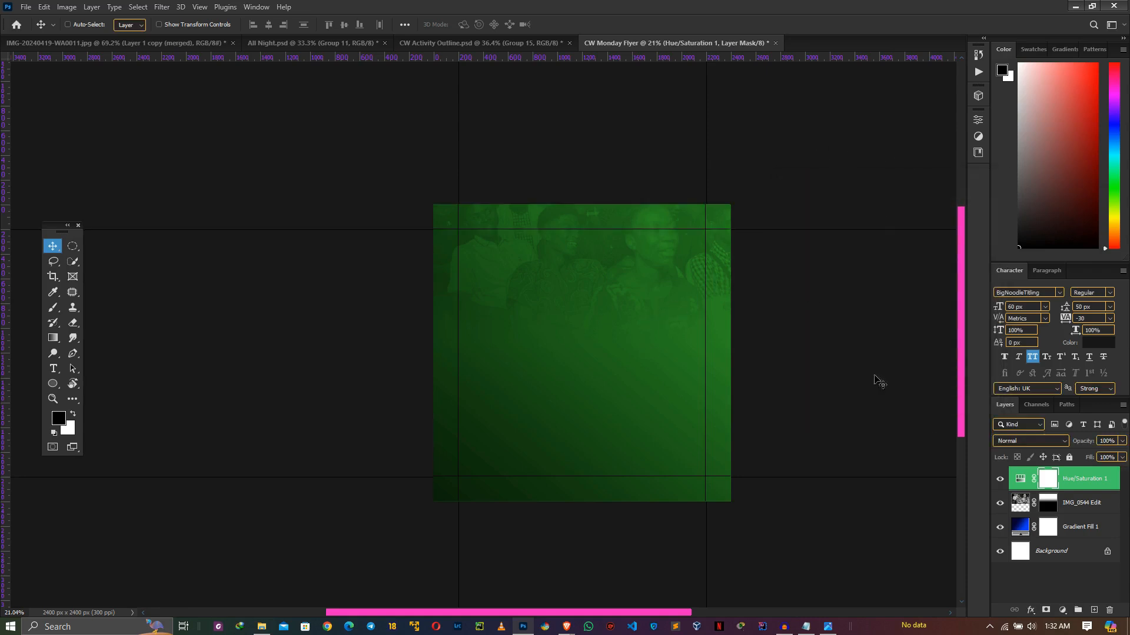
Step: Unlock and delete the white Background layer, and group all the remaining layers
click(1107, 554)
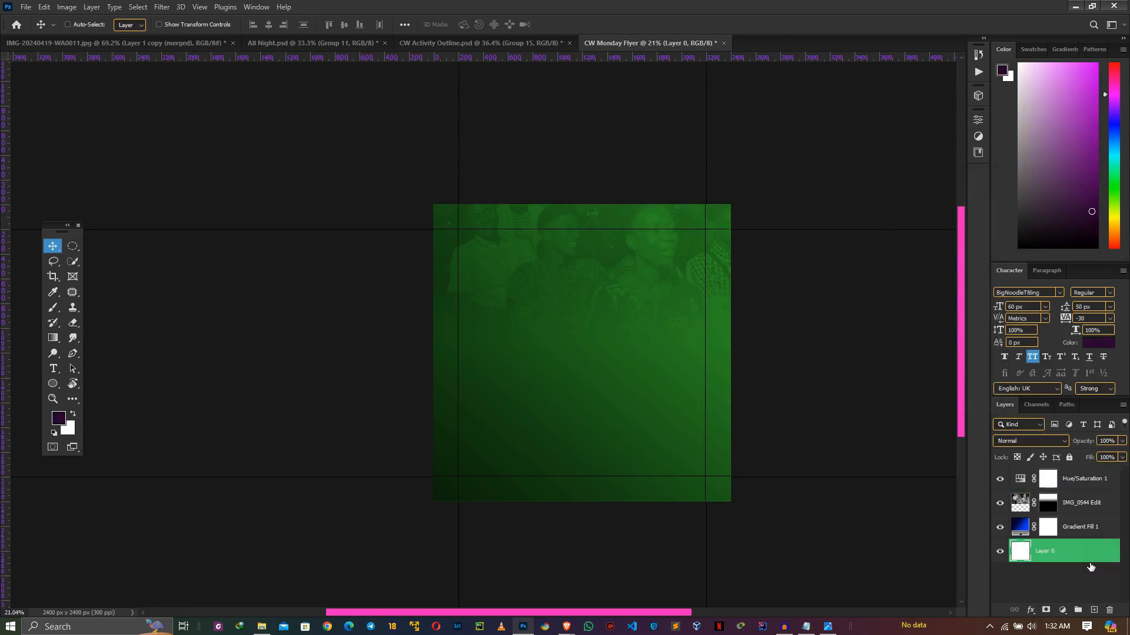
key(Delete)
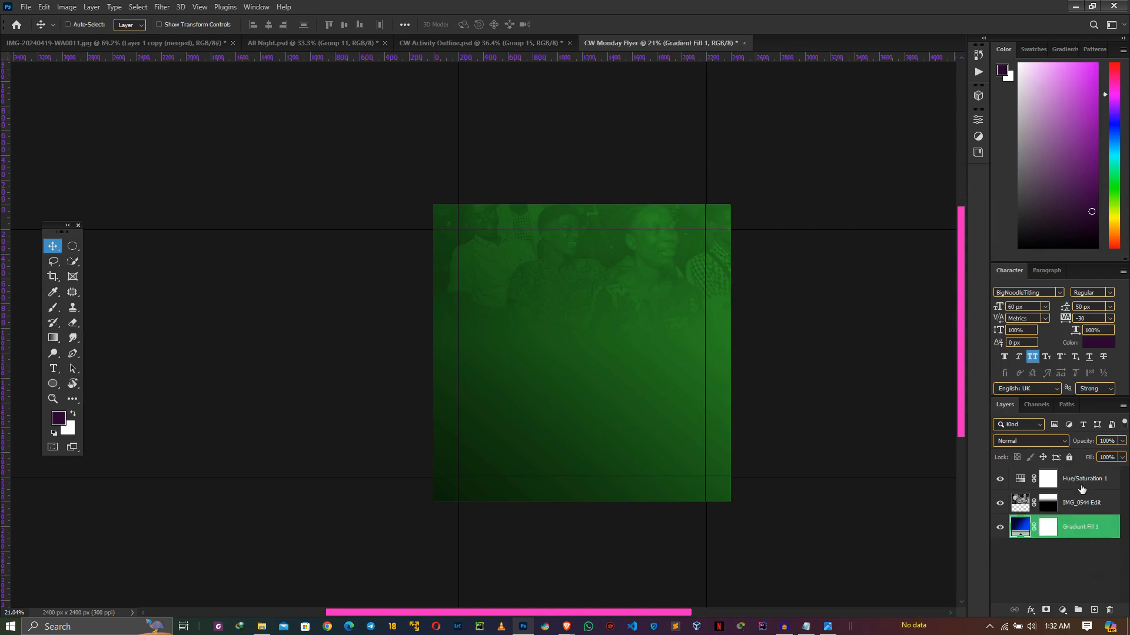
key(ctrl+alt+a)
key(ctrl+g)
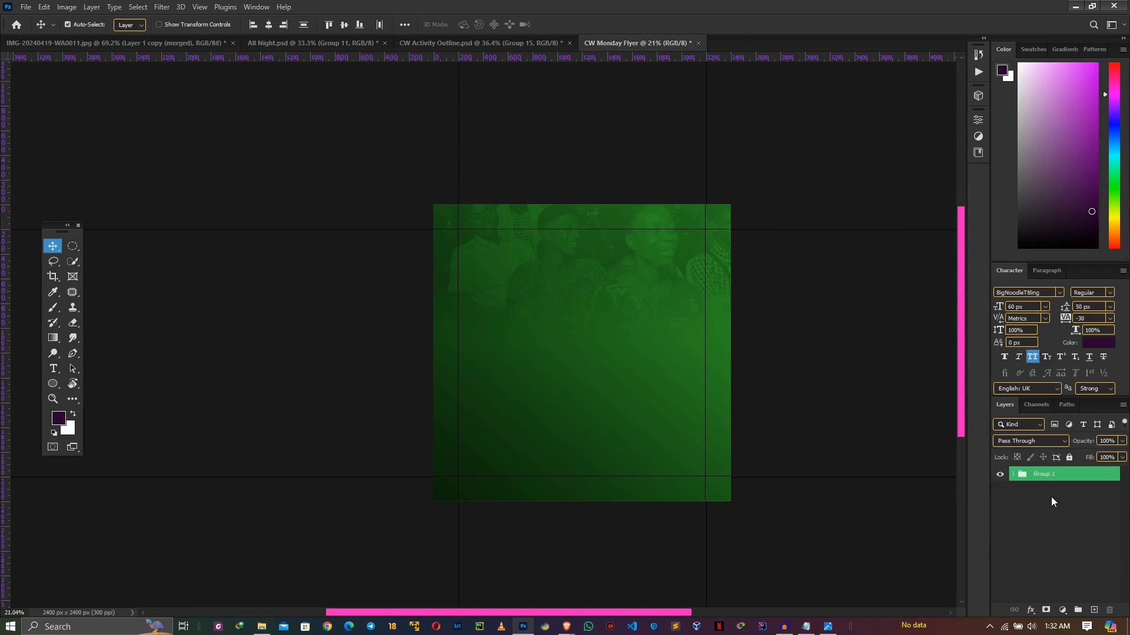
Step: Rename the new layer group as Background
double_click(1043, 476)
text(Backgr)
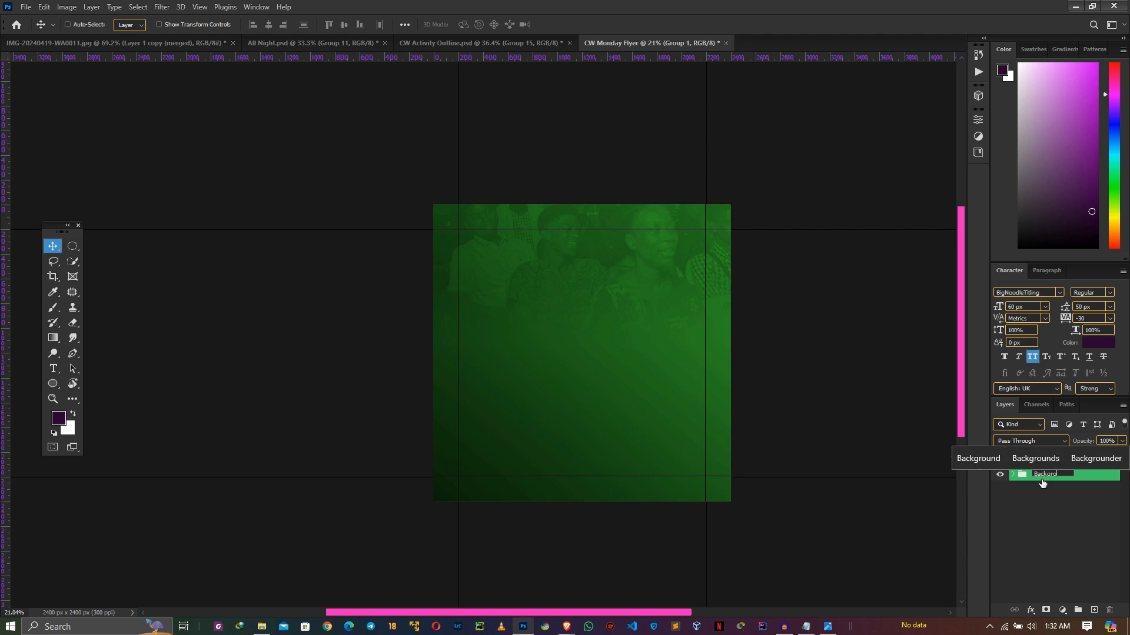
text(o)
click(978, 458)
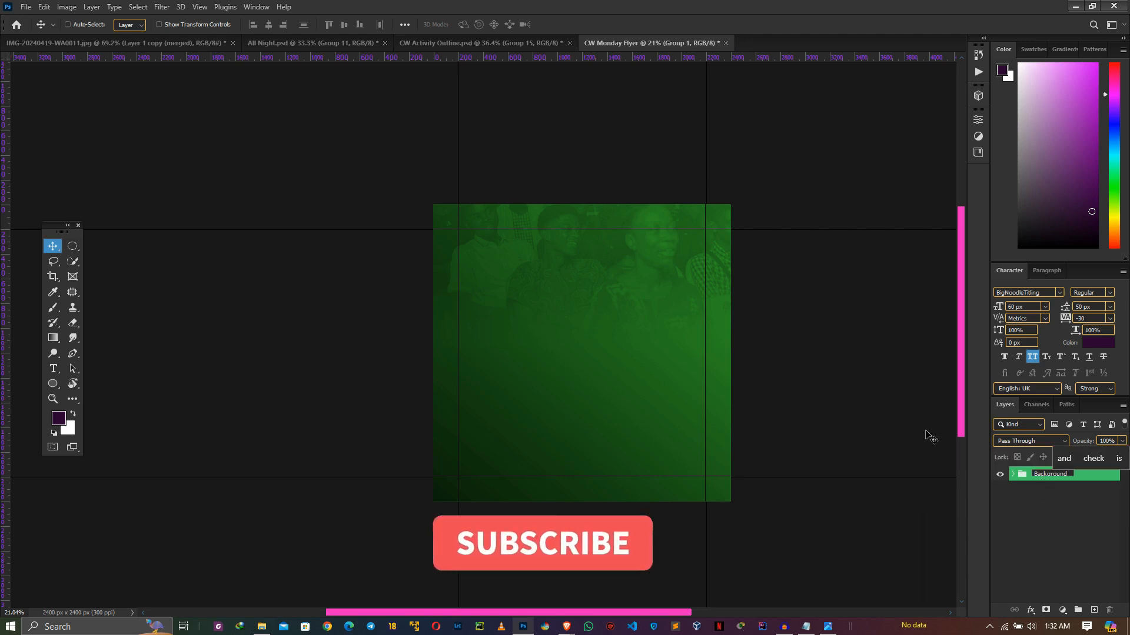
key(Return)
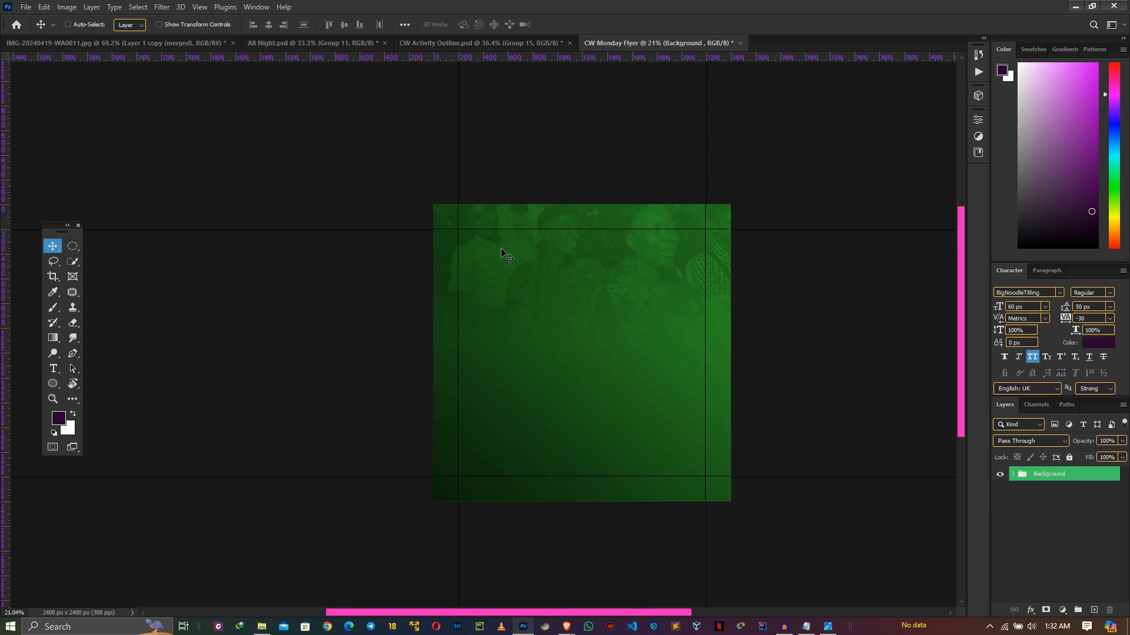
Step: Bring the suited man's cutout from IMG-20240419-WA0011.jpg into the flyer, enlarged to about 543% on the canvas's left side
click(111, 45)
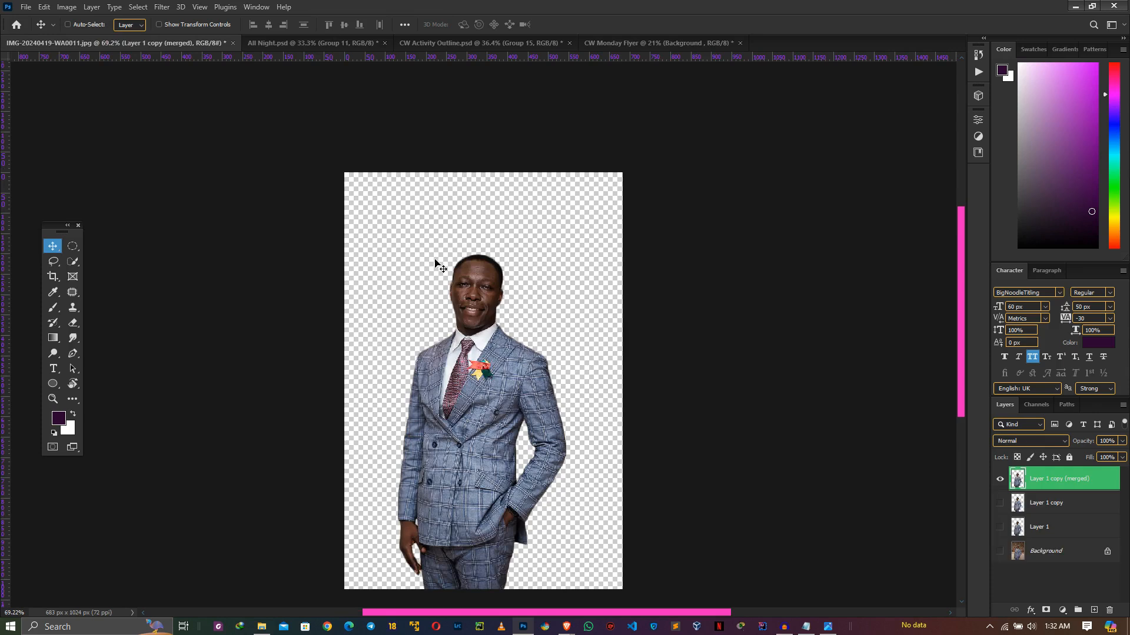
drag(481, 303, 504, 383)
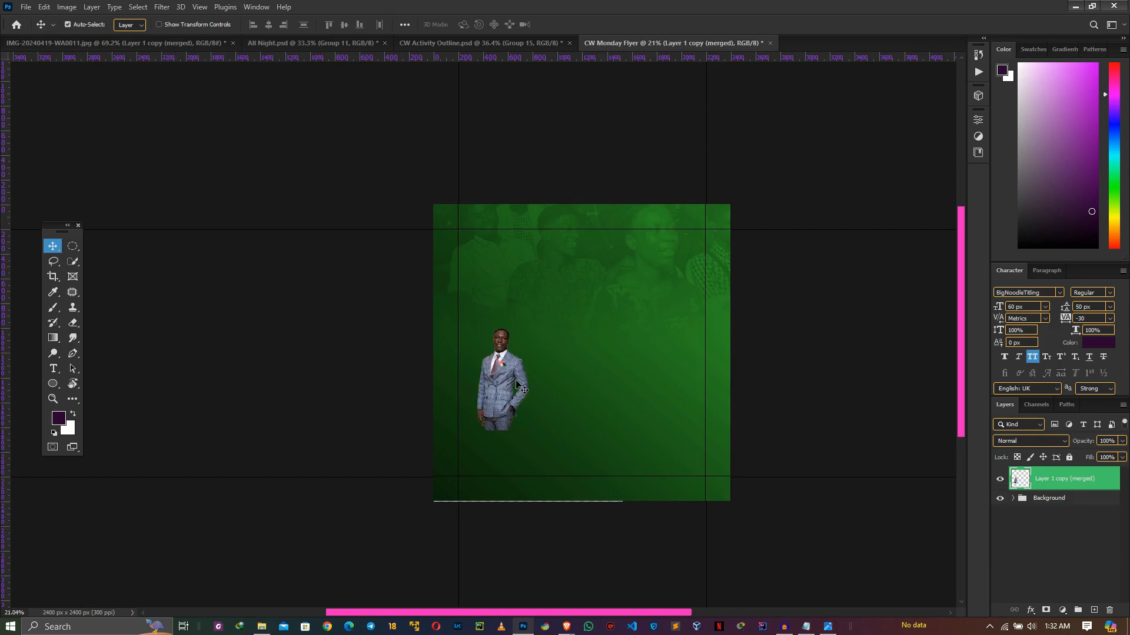
key(ctrl+t)
drag(531, 377, 762, 375)
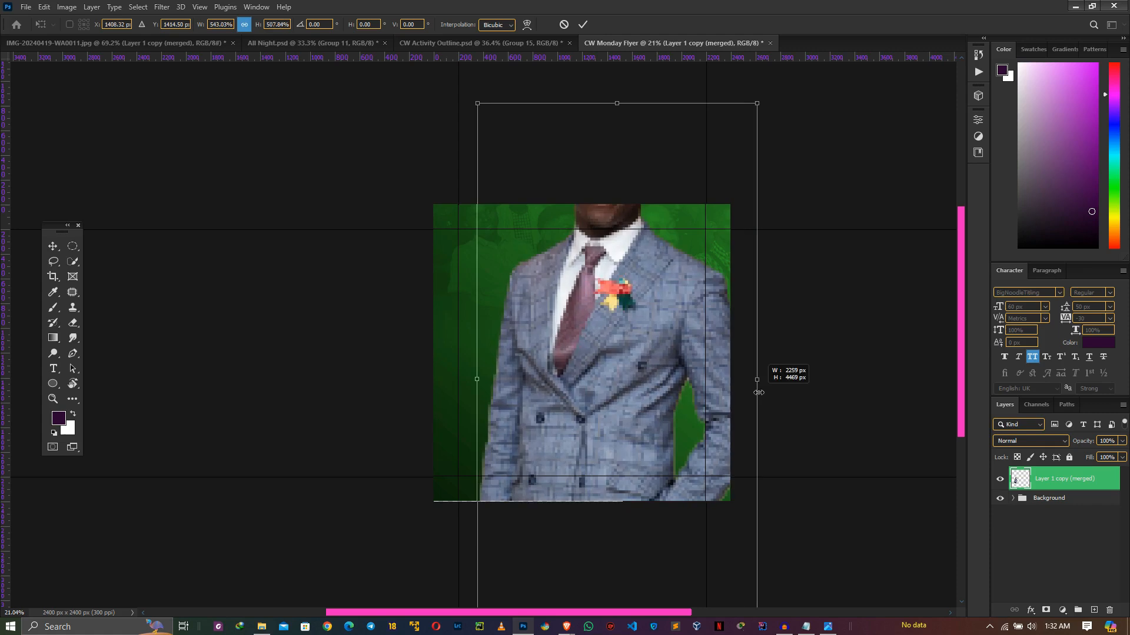
drag(635, 363, 538, 473)
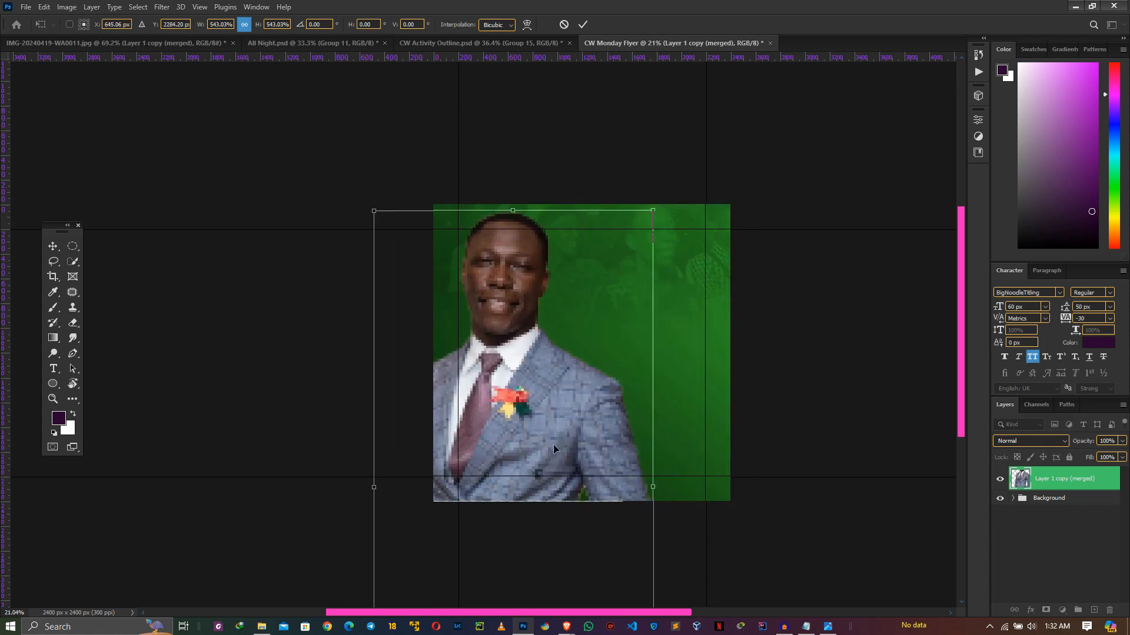
Step: Tilt the man's cutout about 2.3° counter-clockwise and fit its head near the upper margin guide, scaling it down slightly
drag(678, 208, 666, 200)
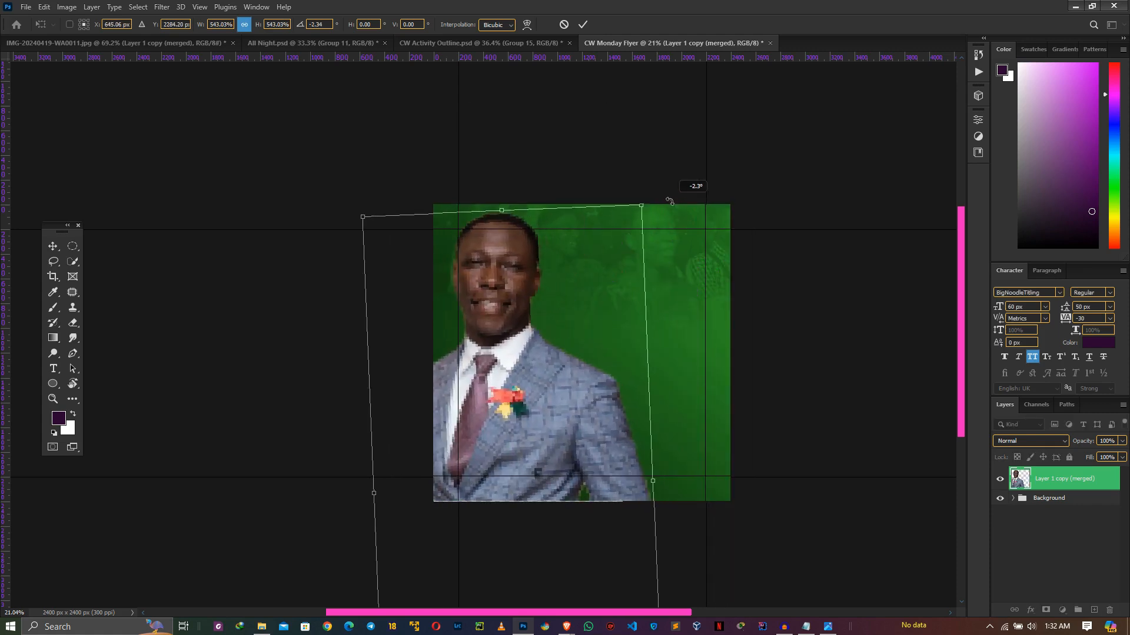
drag(517, 332, 528, 345)
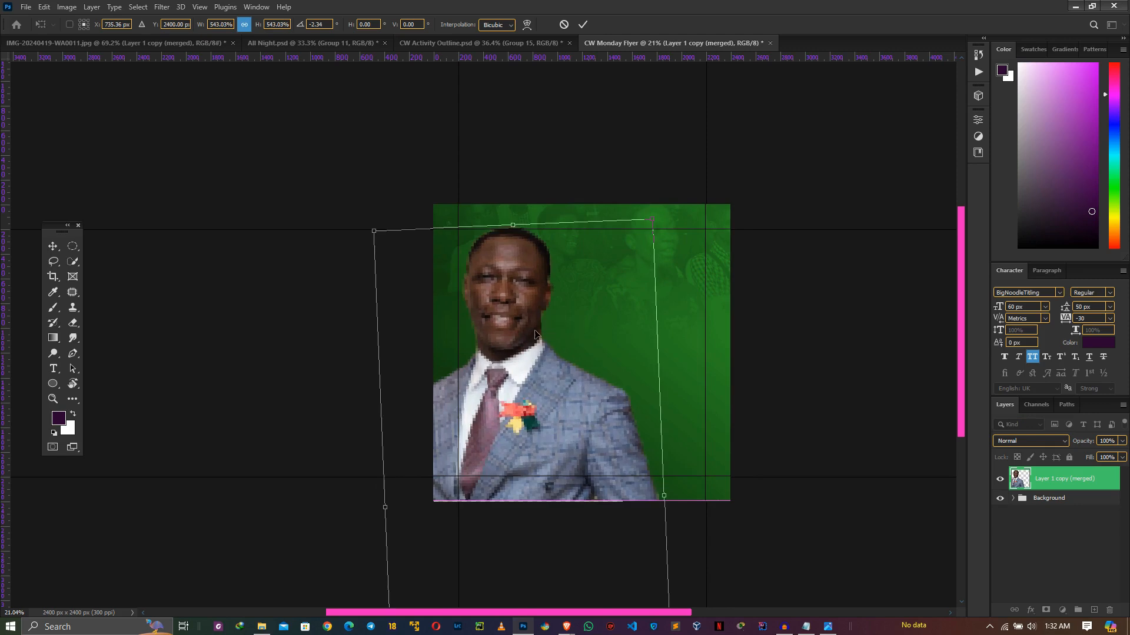
drag(514, 224, 518, 291)
key(Return)
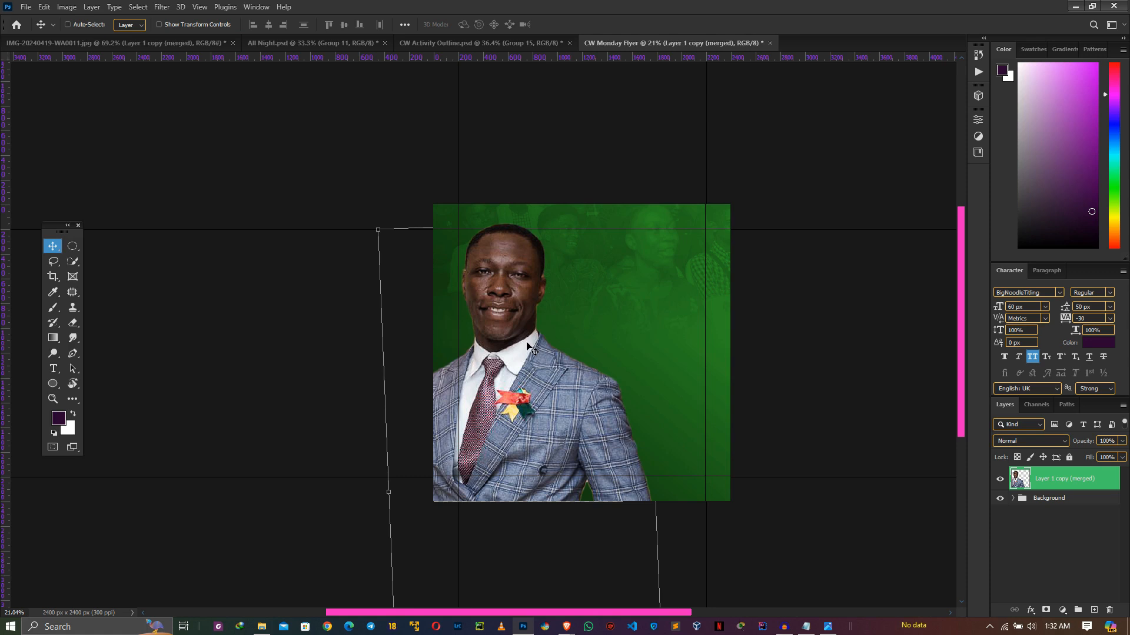
Step: Align the man's cutout with the upper margin guide and rotate it about 1.8° further counter-clockwise
drag(529, 341, 526, 348)
key(ctrl+t)
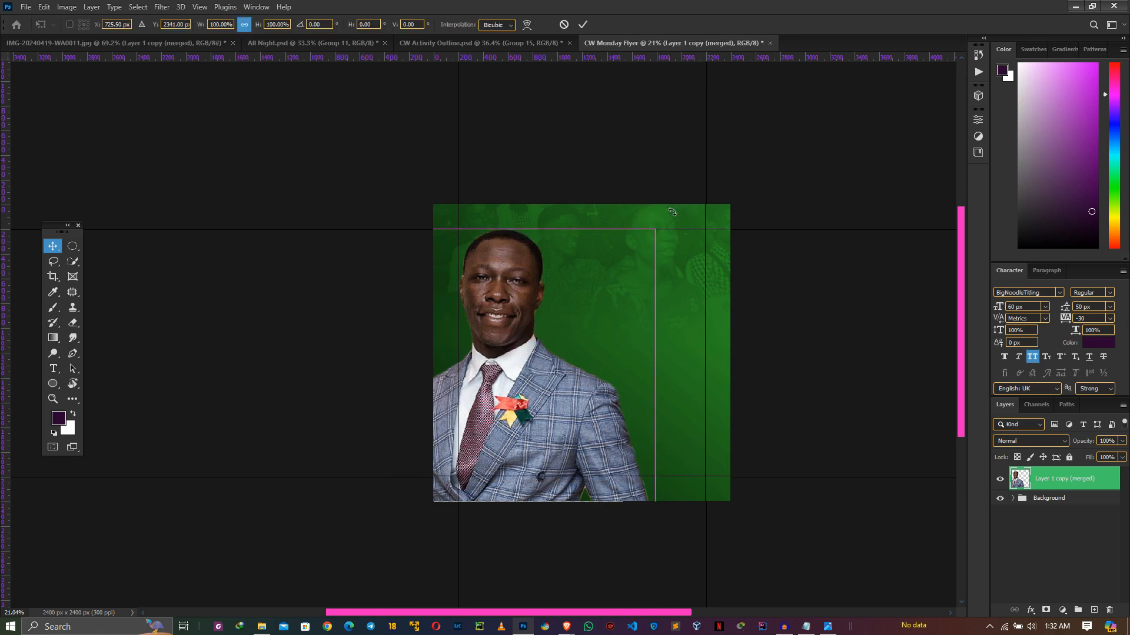
drag(672, 208, 664, 203)
double_click(607, 307)
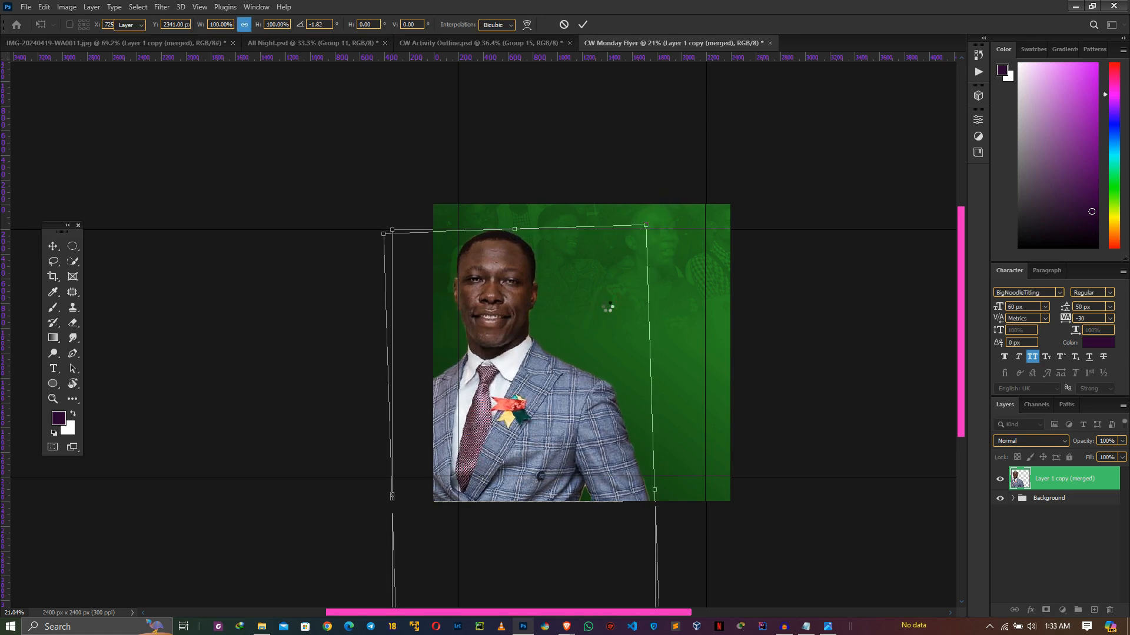
Step: Shift the man's cutout slightly right, scale it to about 97.3% and align its head with the upper margin guide
drag(531, 342, 533, 342)
key(ctrl+t)
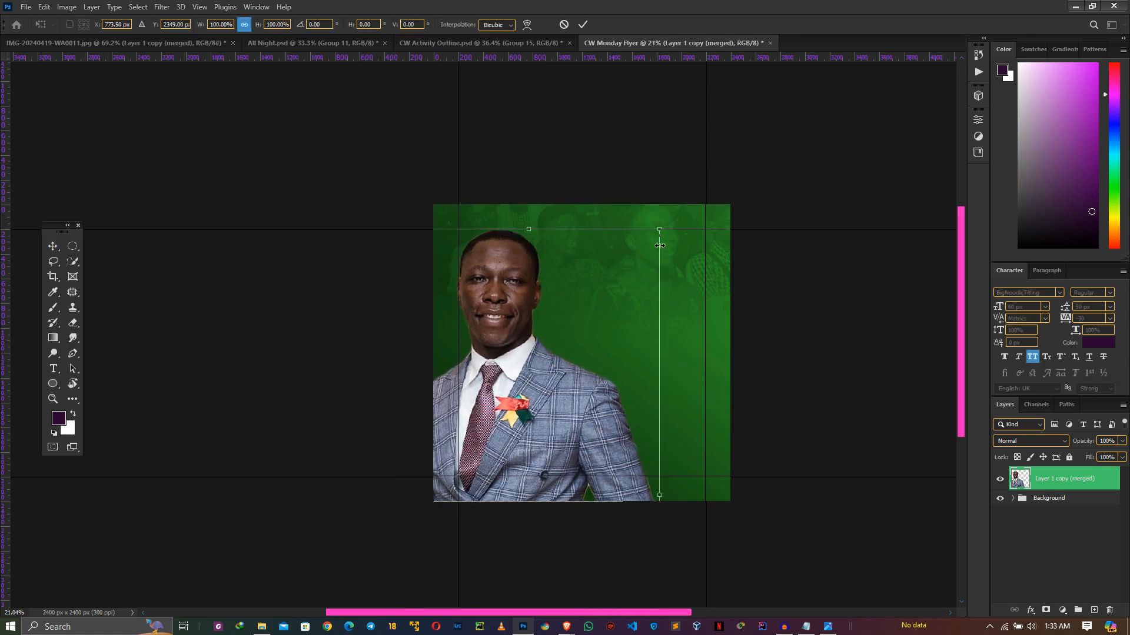
drag(659, 229, 653, 243)
drag(525, 354, 528, 339)
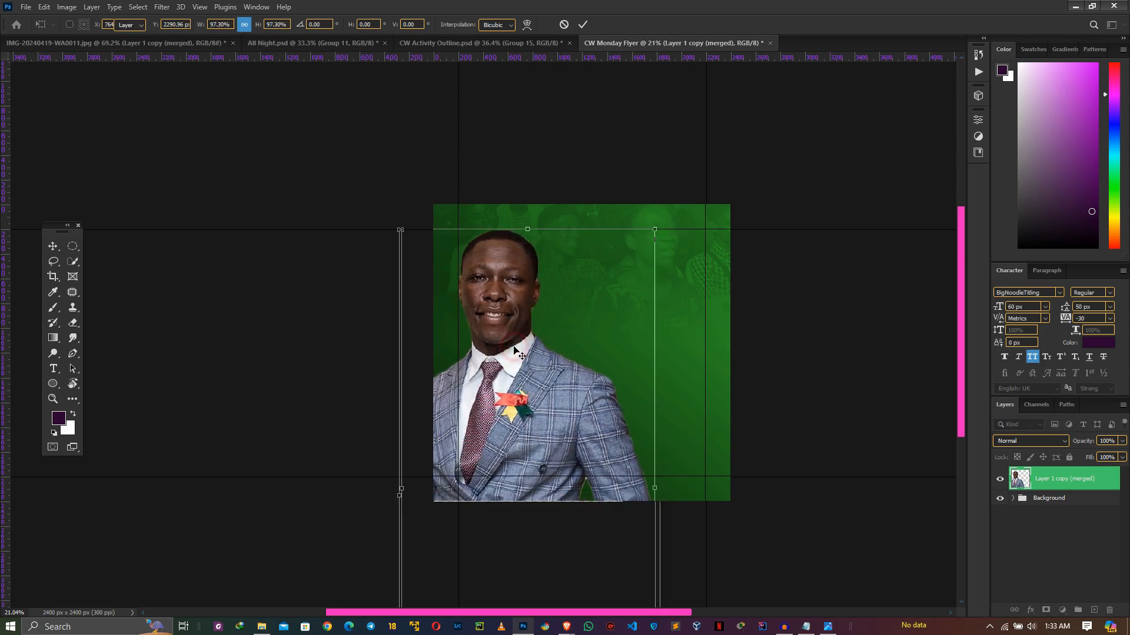
key(Return)
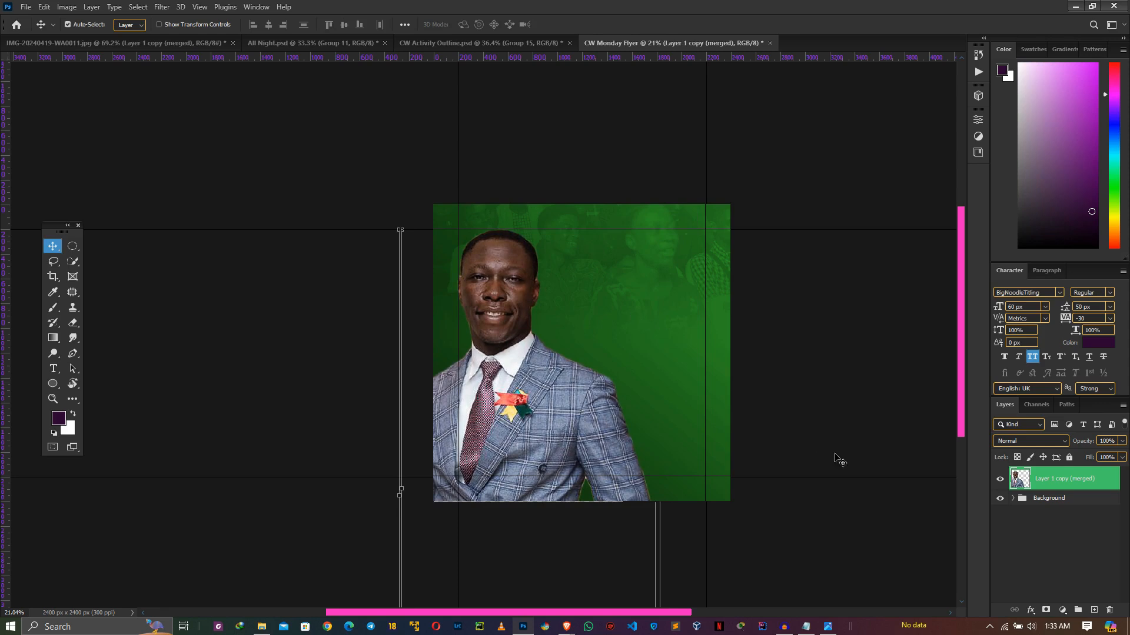
ctrl+click(1019, 481)
scroll(566, 320, down, 1)
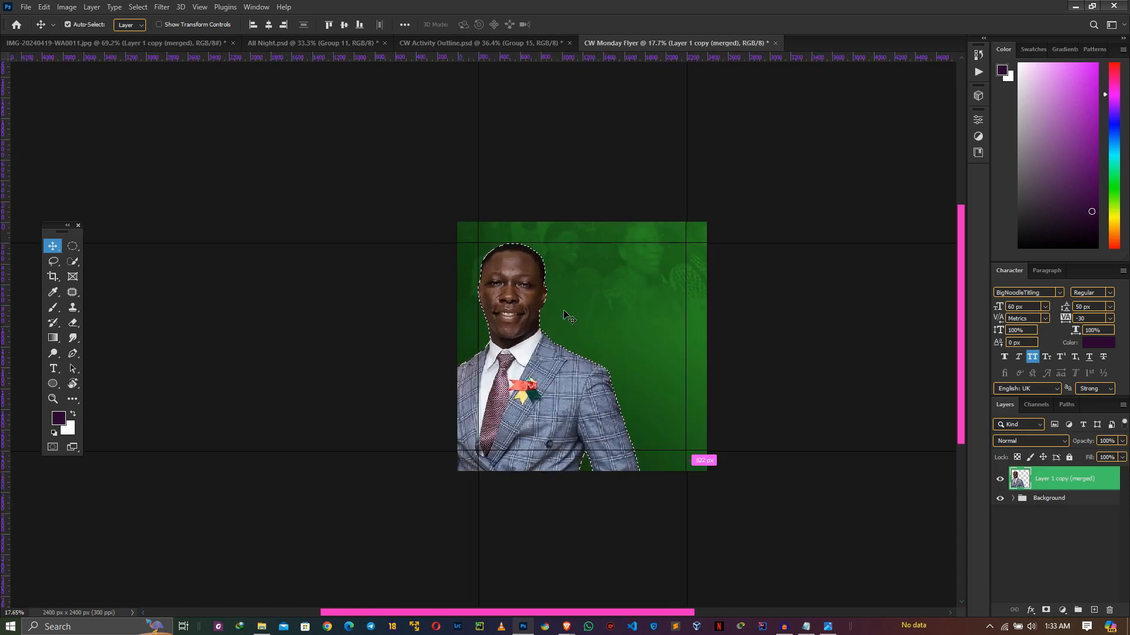
key(ctrl+shift+i)
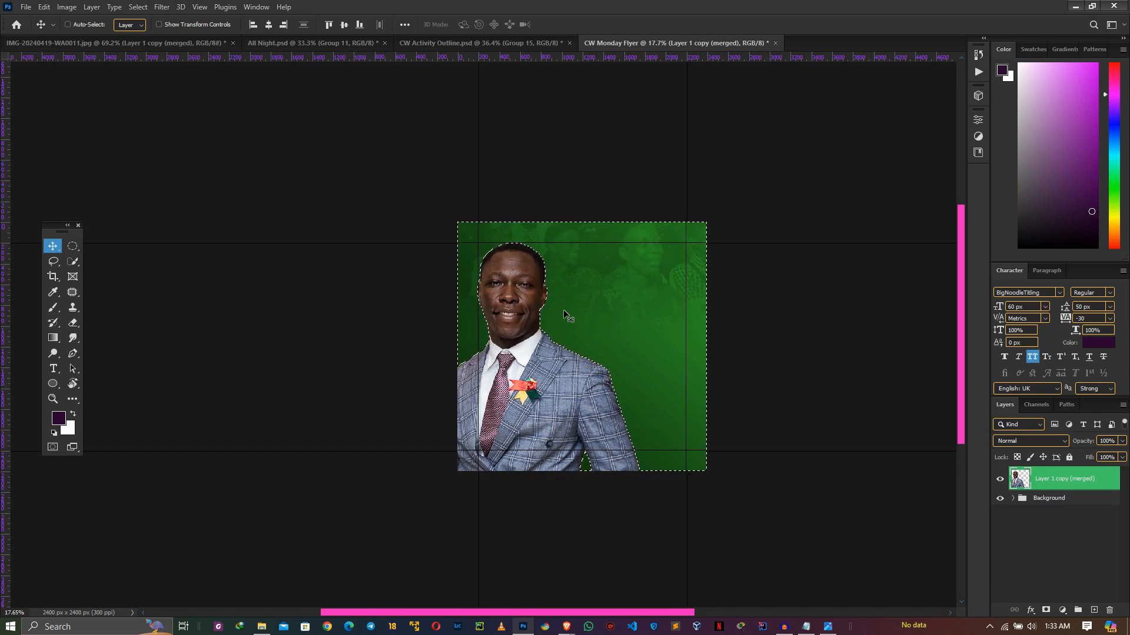
key(ctrl+d)
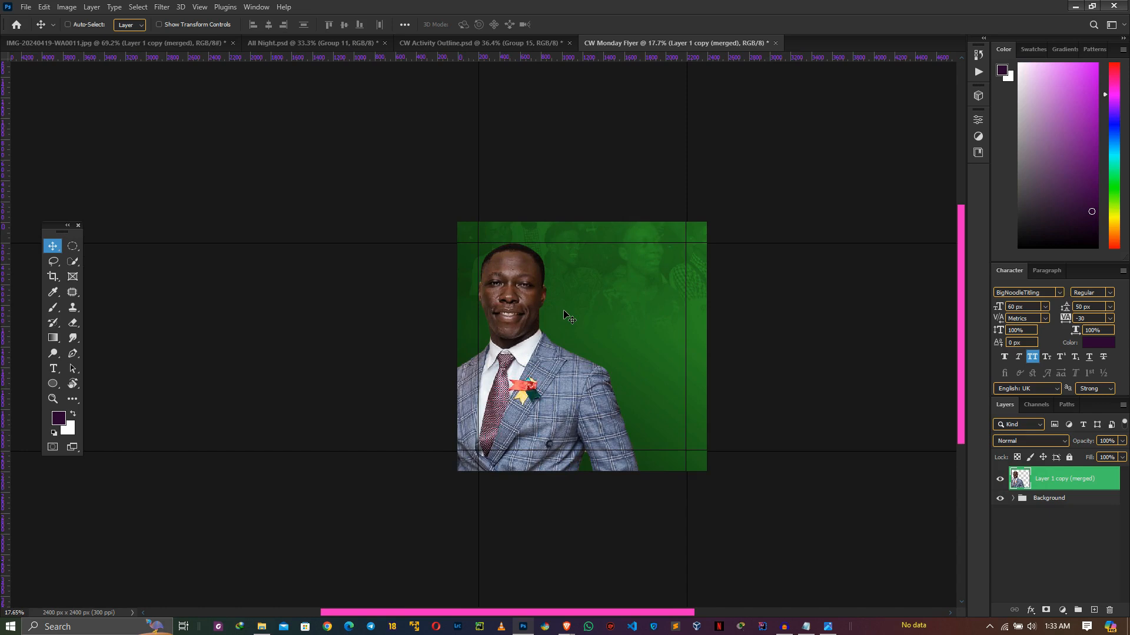
Step: Lasso the leftover pale patch at the tip of the gap between the man's jacket and sleeve, delete it and deselect
scroll(564, 323, up, 9)
drag(712, 553, 648, 265)
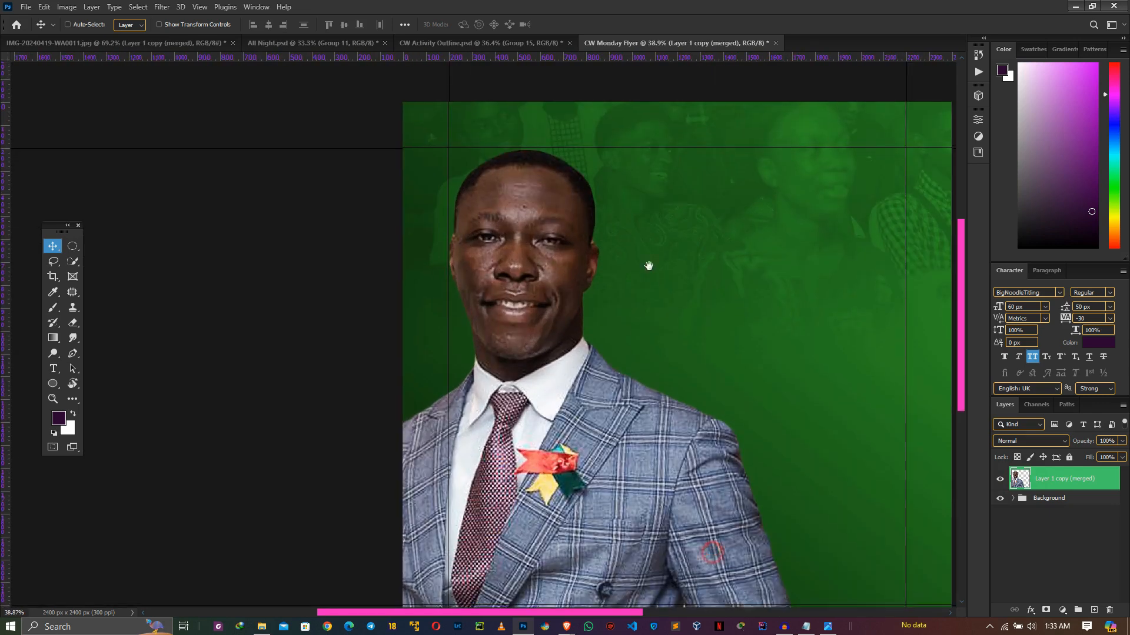
scroll(579, 318, up, 18)
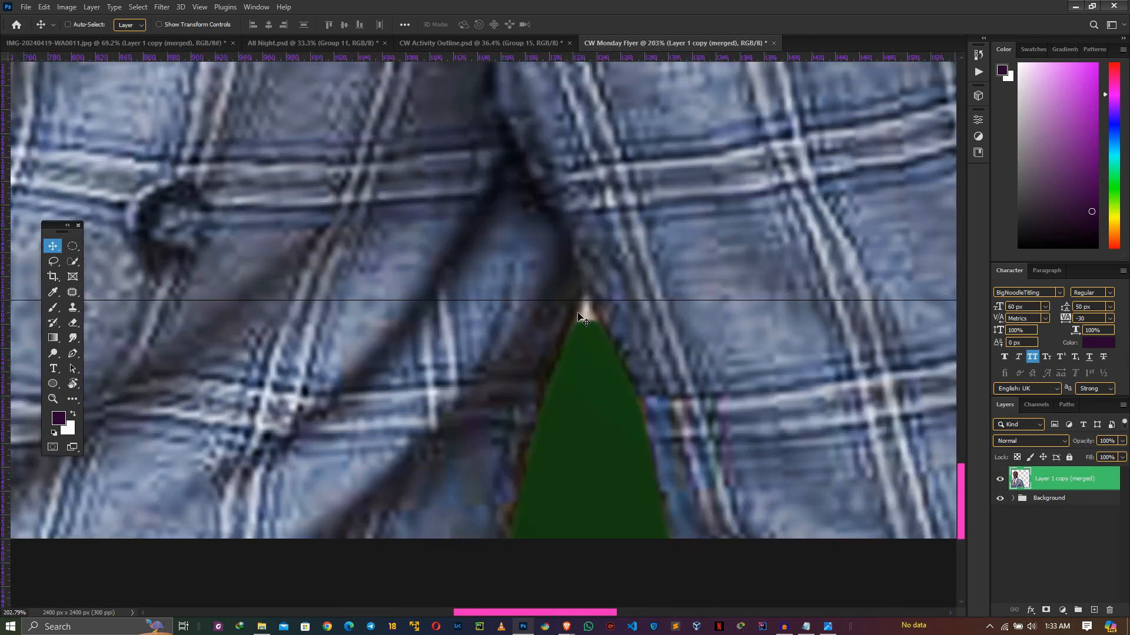
scroll(580, 318, up, 8)
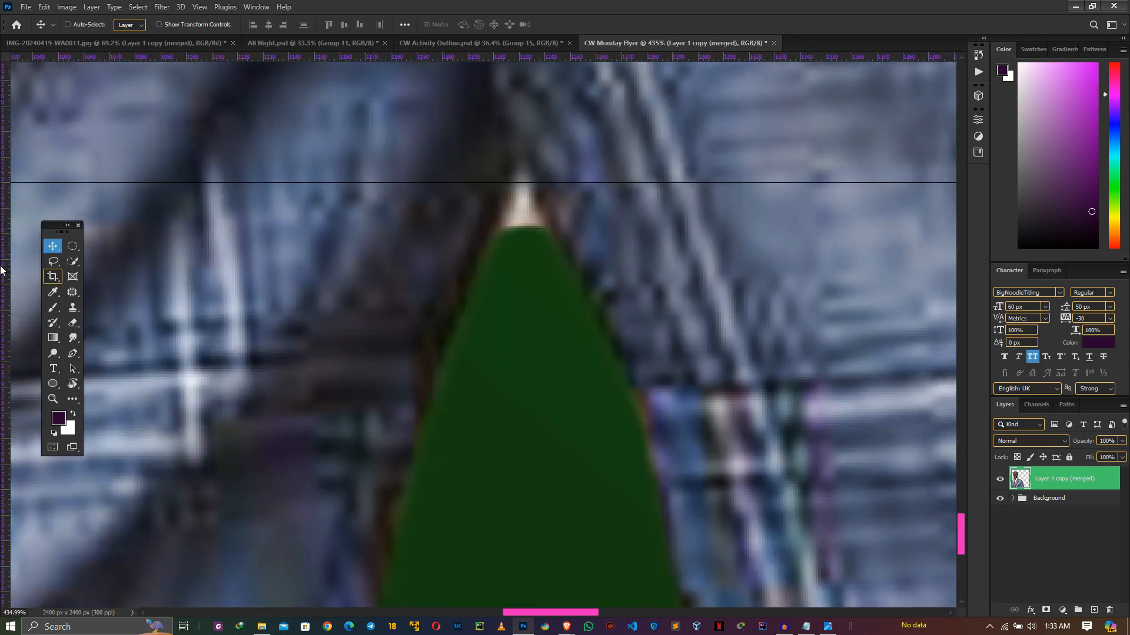
click(54, 262)
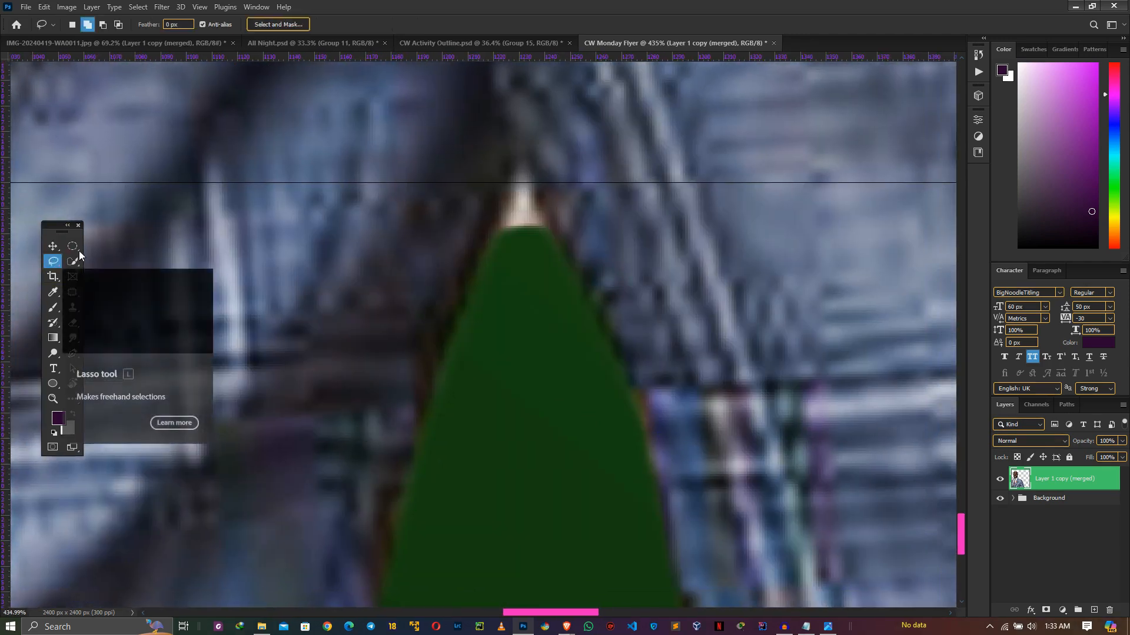
mouse_move(489, 245)
mouse_down()
mouse_move(515, 165)
mouse_move(558, 253)
mouse_move(550, 278)
mouse_move(488, 244)
mouse_up()
key(Delete)
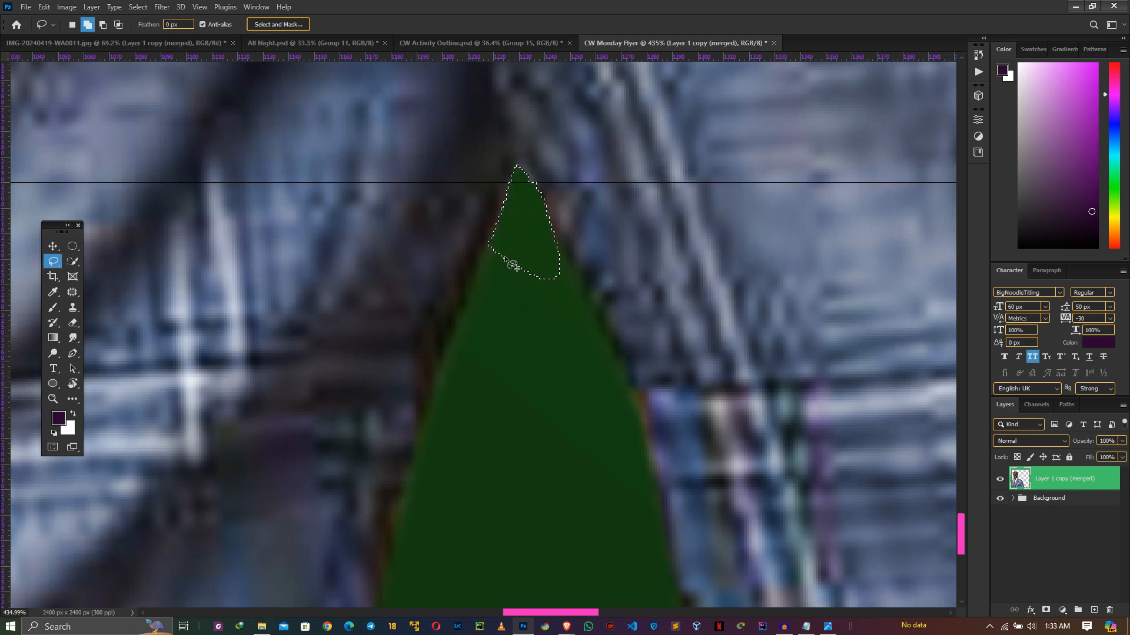
key(d)
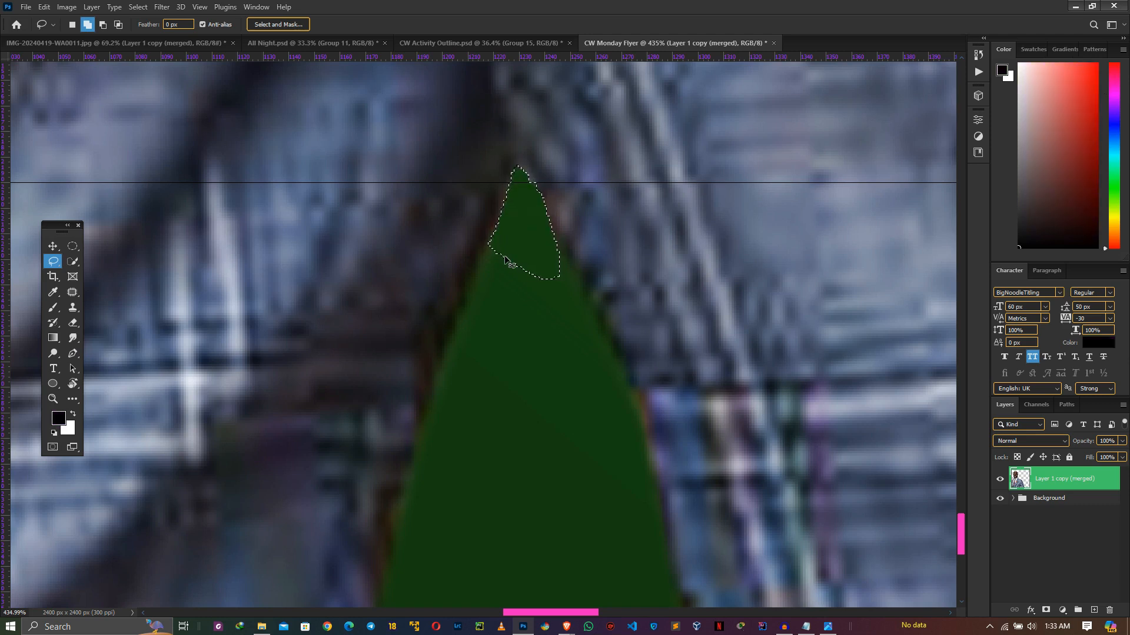
key(ctrl+d)
key(v)
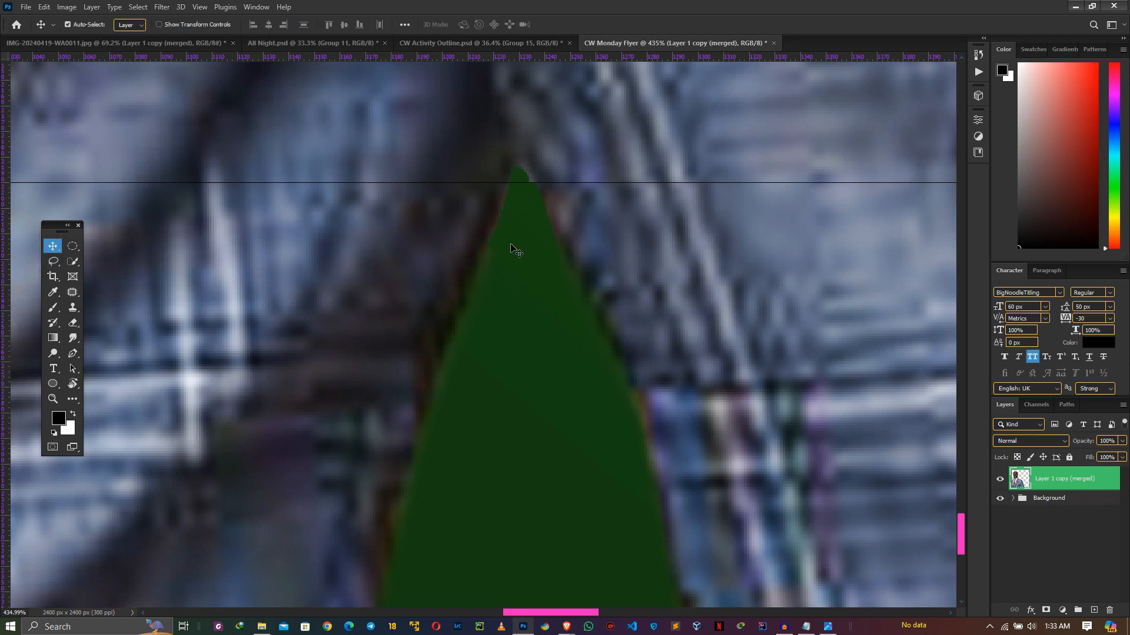
key(ctrl+0)
scroll(511, 247, down, 3)
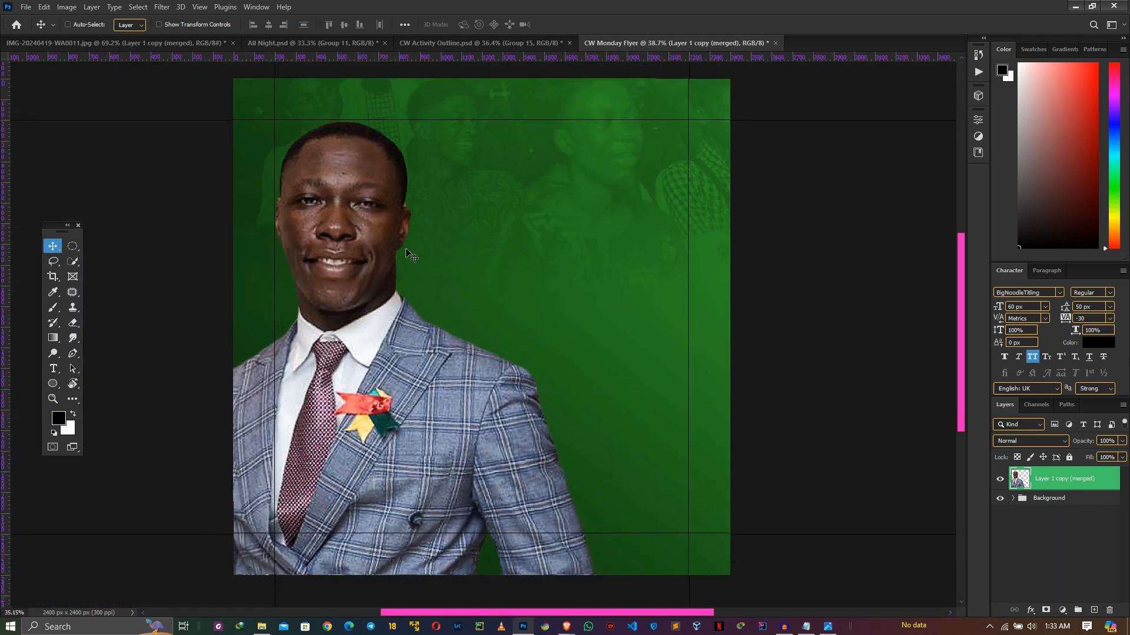
Step: Open the man's cutout in the Camera Raw Filter and apply the previous settings to it
scroll(395, 259, up, 3)
scroll(396, 259, down, 3)
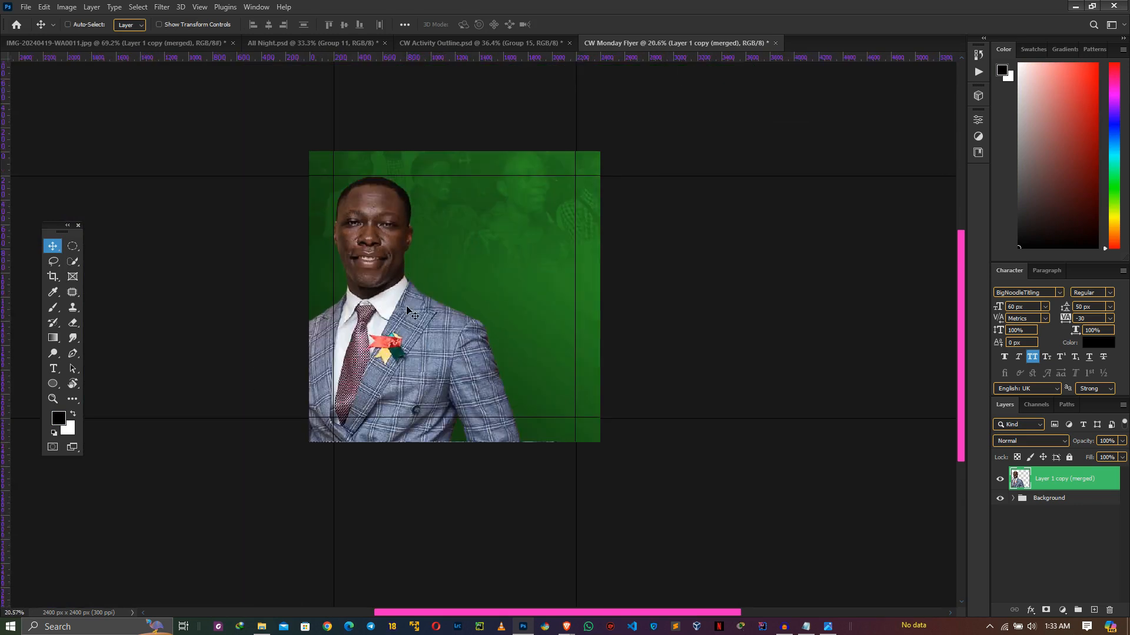
click(160, 7)
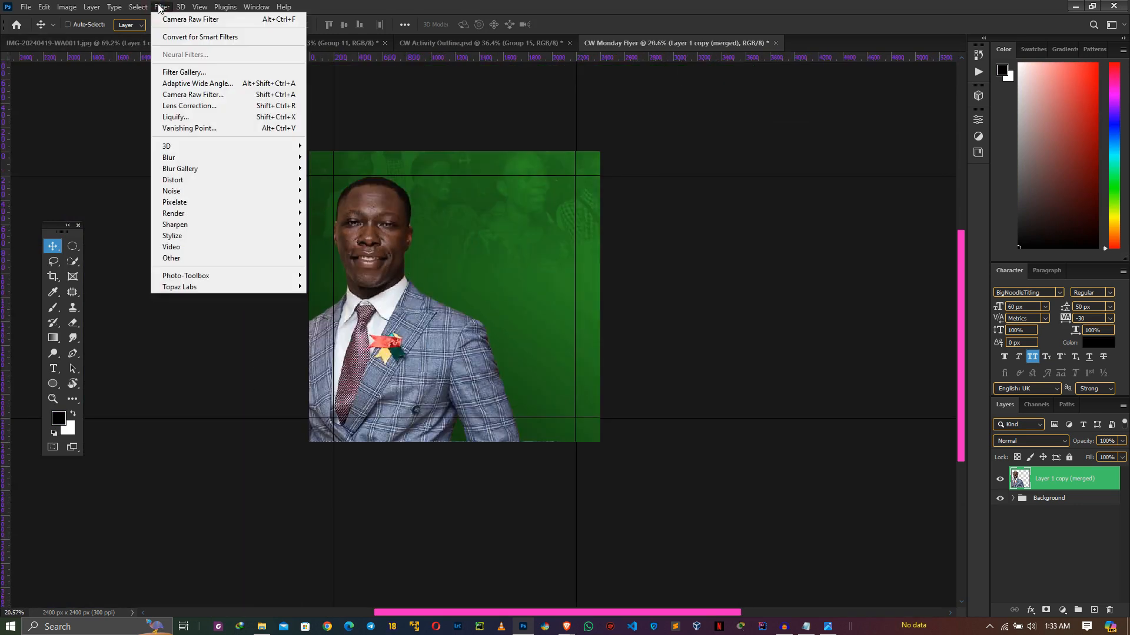
click(188, 95)
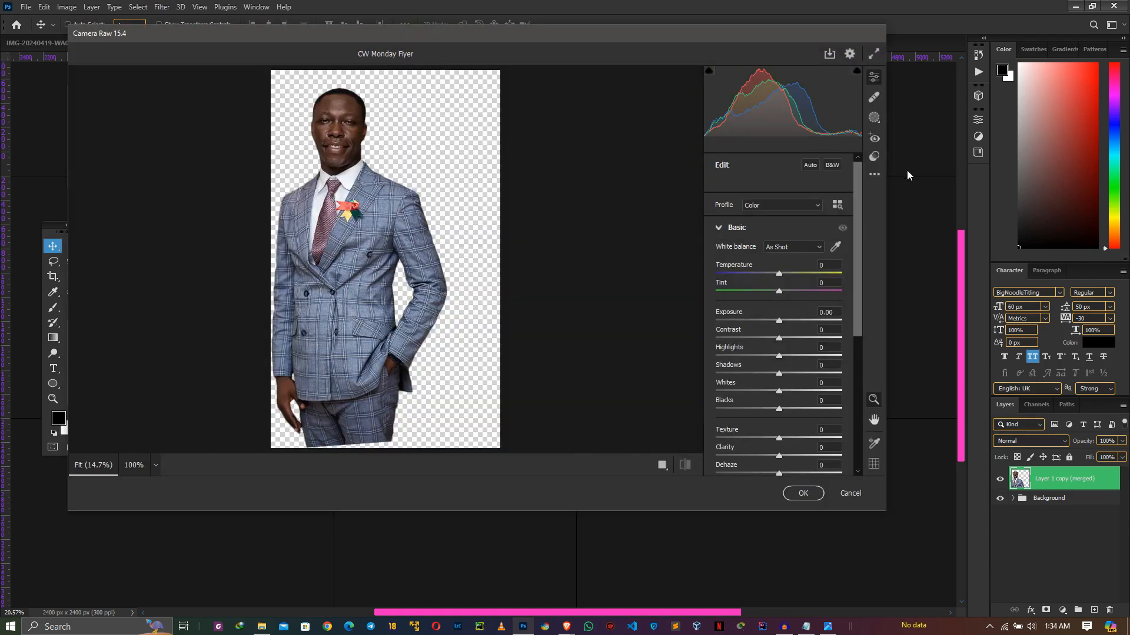
click(875, 176)
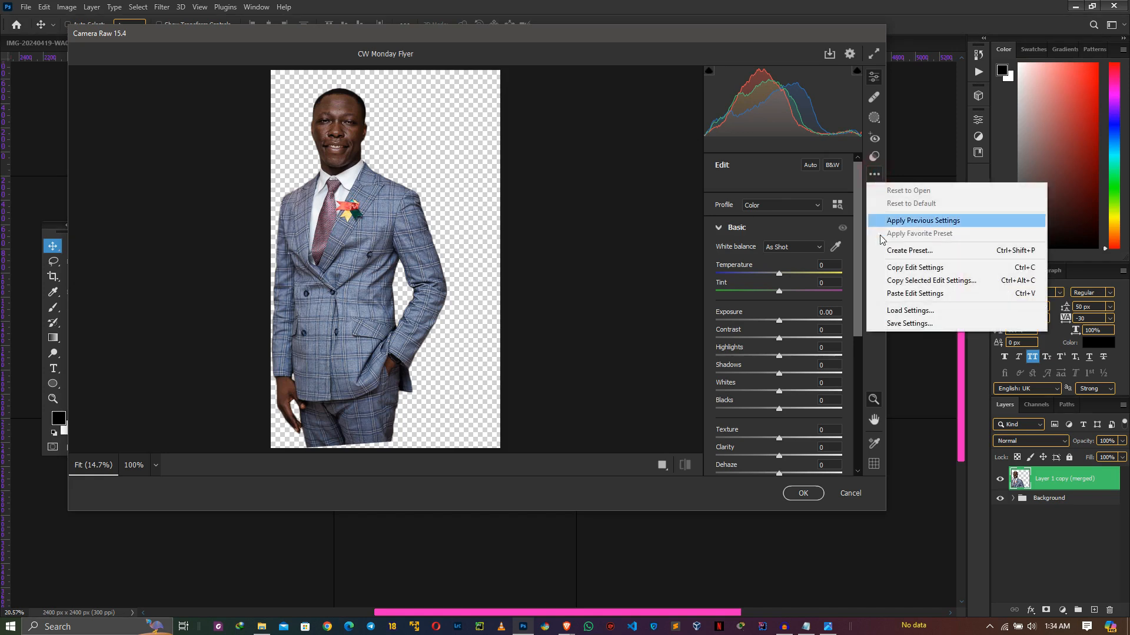
click(889, 220)
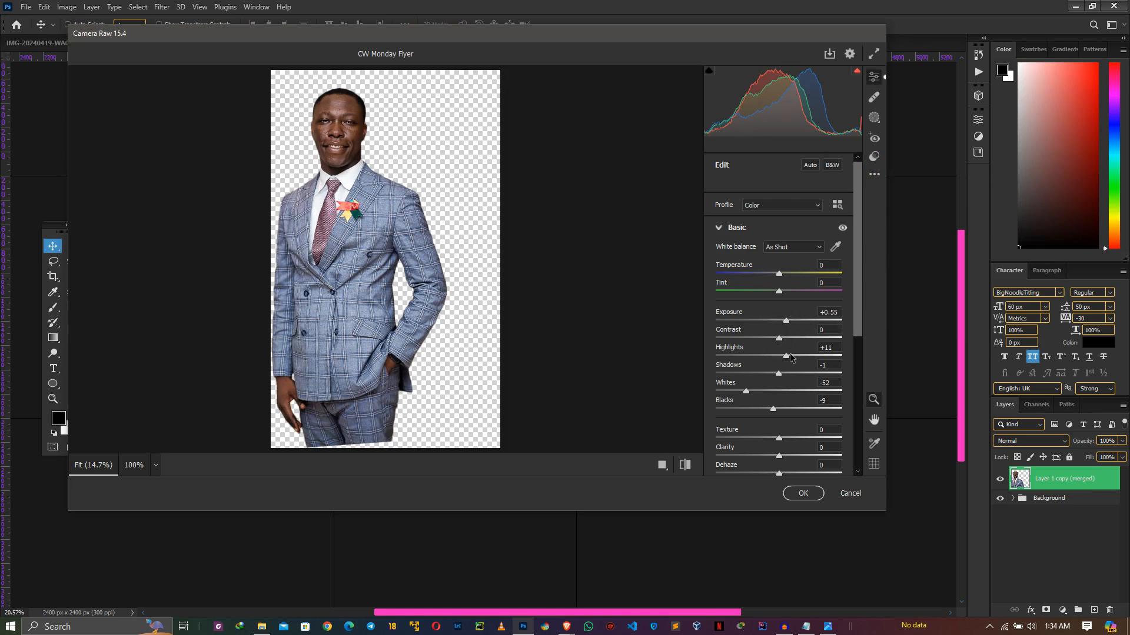
Step: Fine-tune the Whites of the man's cutout slightly upward in the basic Camera Raw adjustments
click(830, 347)
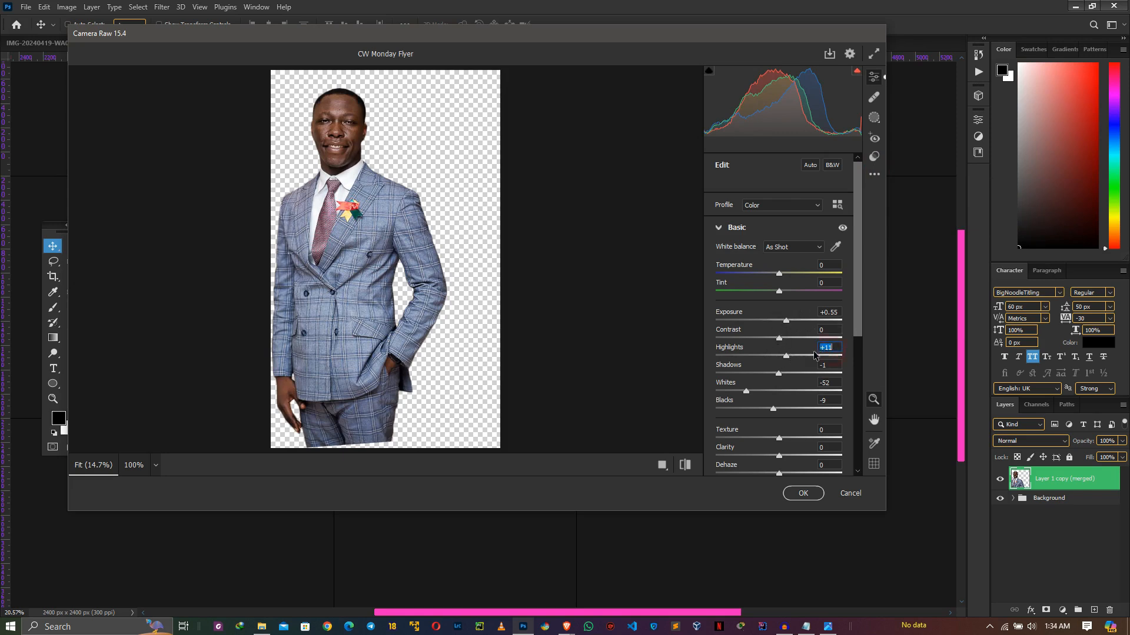
click(782, 376)
drag(834, 383, 763, 376)
text(-52)
key(Up)
key(Up)
Step: Raise the sharpening of the man's cutout slightly in the Detail settings and apply the Camera Raw adjustments
scroll(849, 333, down, 5)
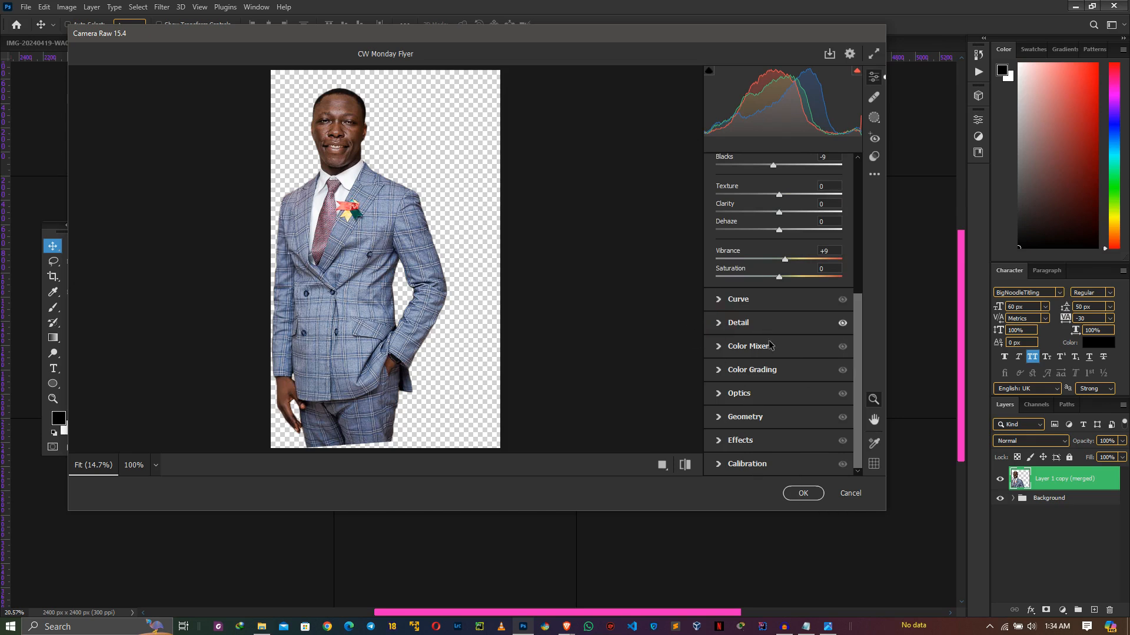
click(737, 331)
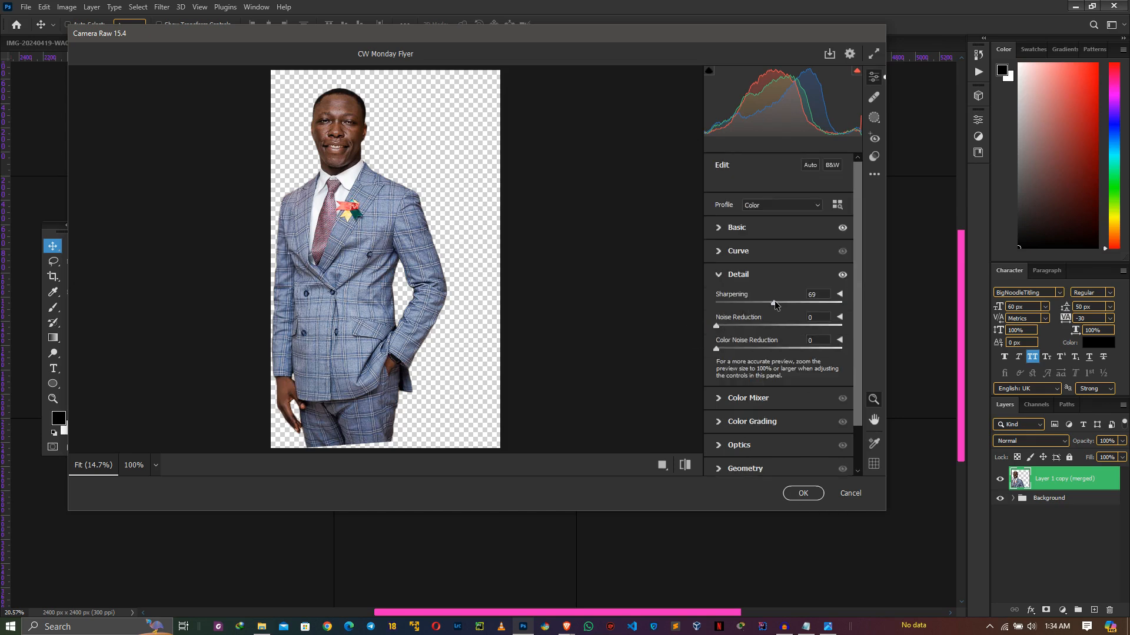
drag(774, 302, 776, 301)
click(803, 494)
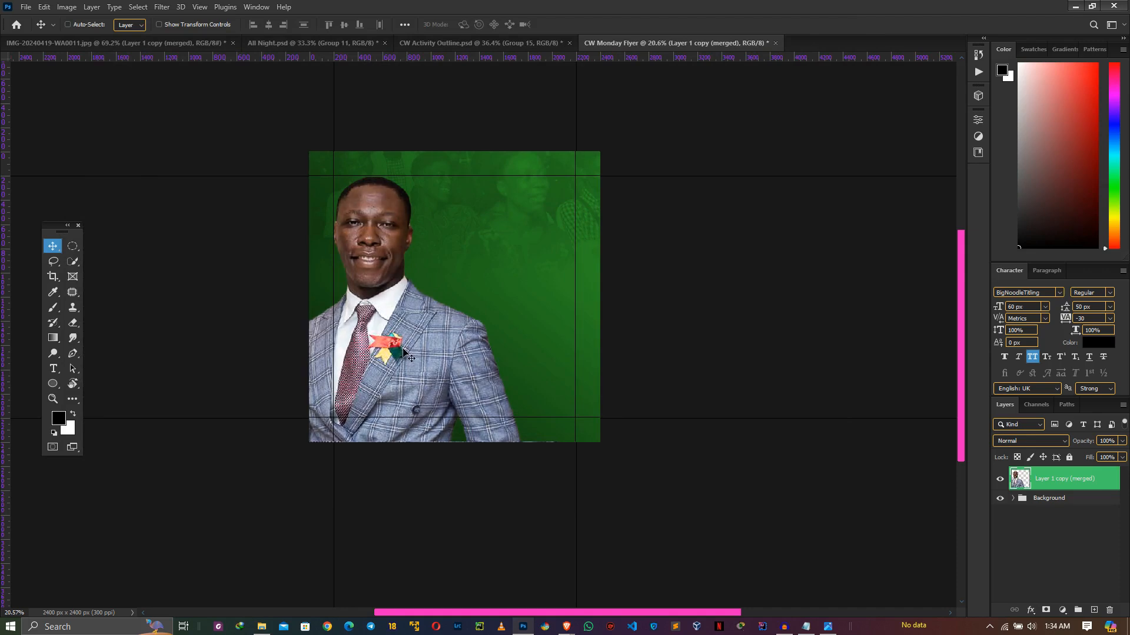
Step: Nudge the man's cutout until the top of the head touches the upper margin guide
scroll(468, 289, down, 5)
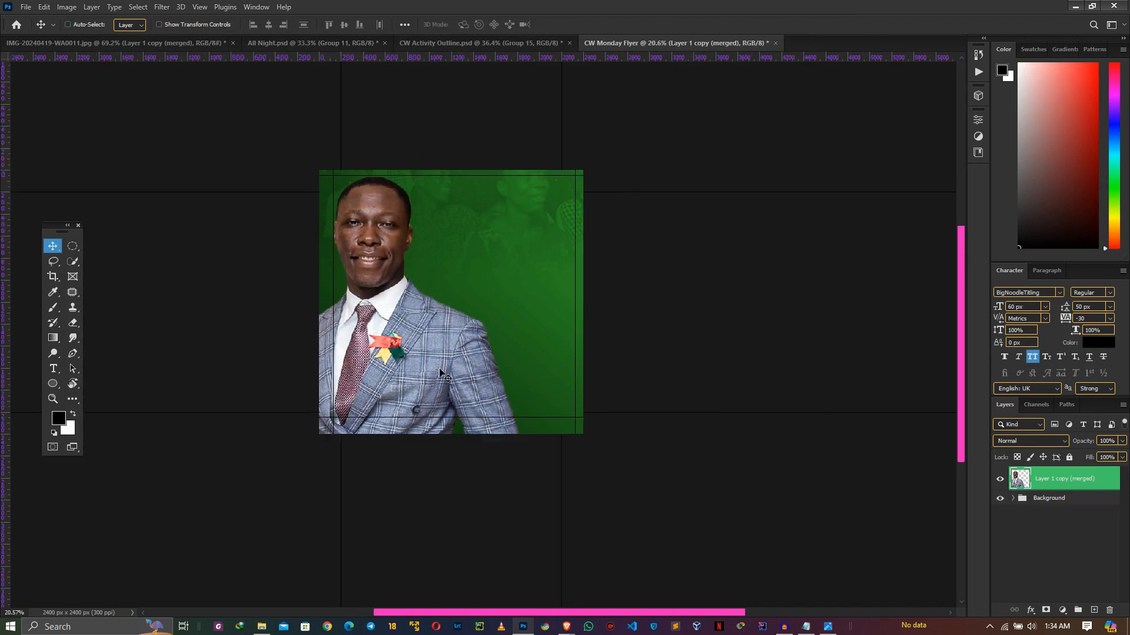
scroll(498, 262, up, 5)
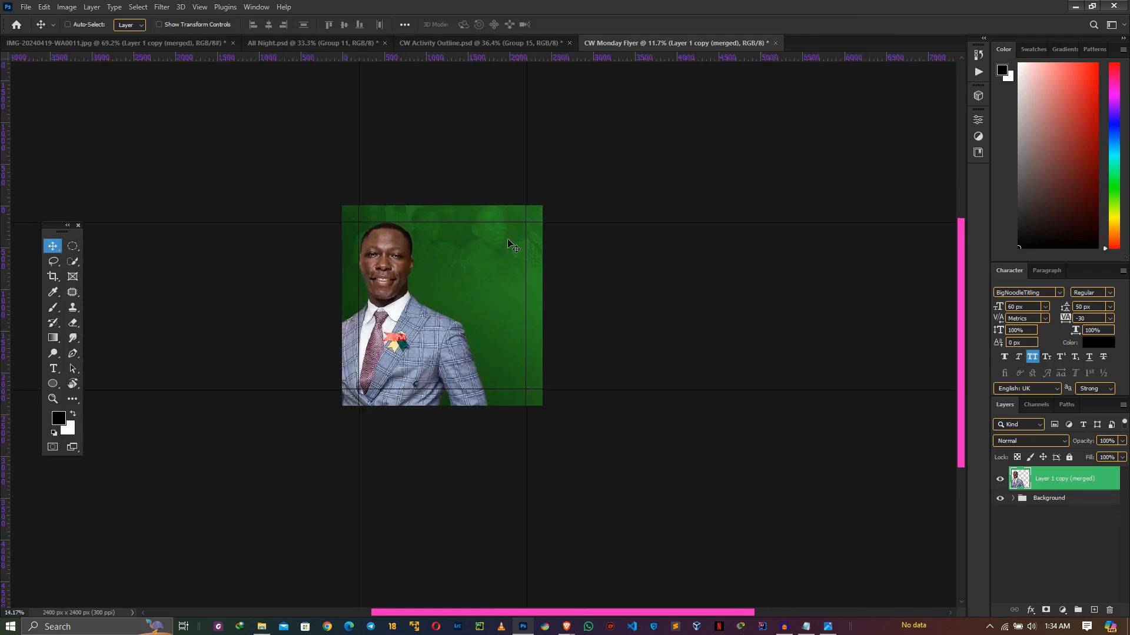
key(l)
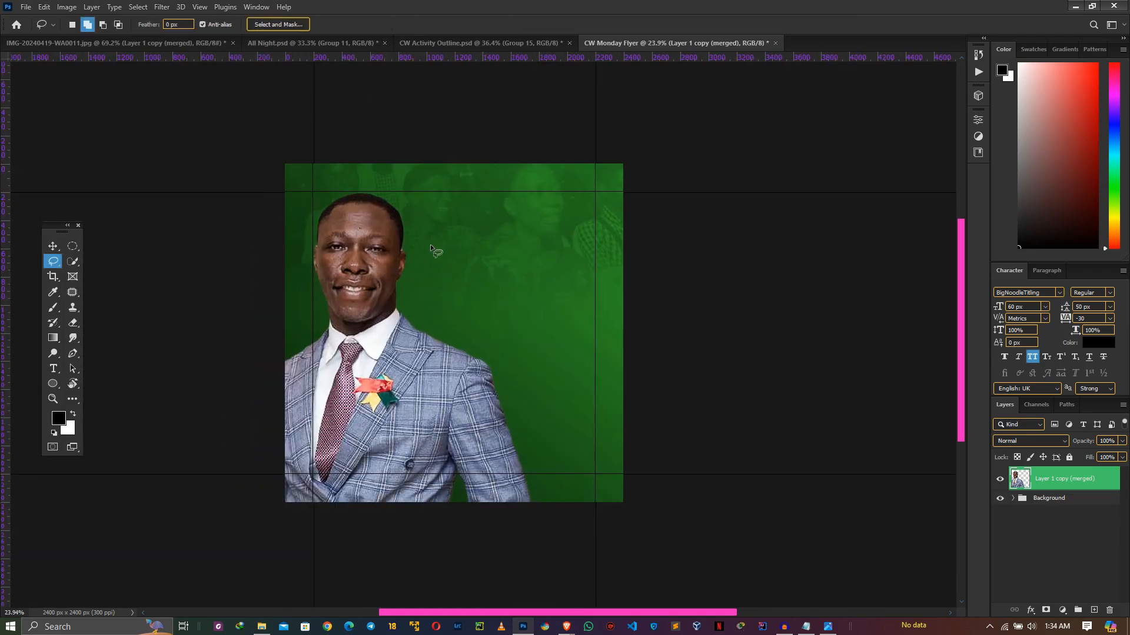
scroll(340, 208, up, 2)
scroll(350, 203, up, 6)
key(v)
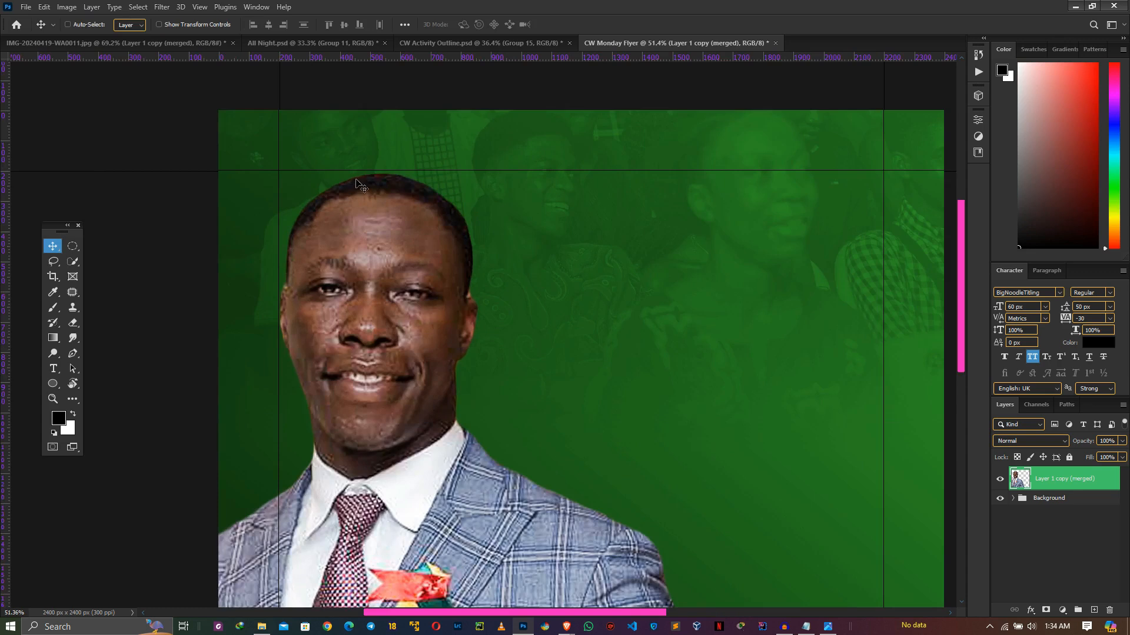
drag(417, 200, 417, 198)
key(Down)
key(Down)
key(Down)
key(Down)
key(Down)
key(Down)
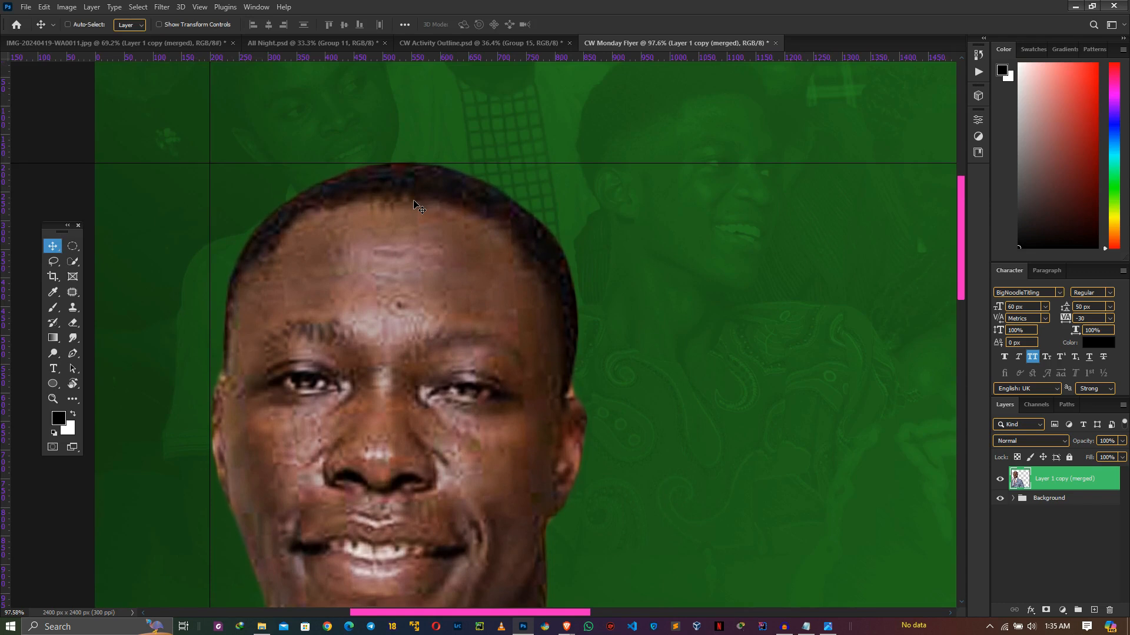
key(ctrl+0)
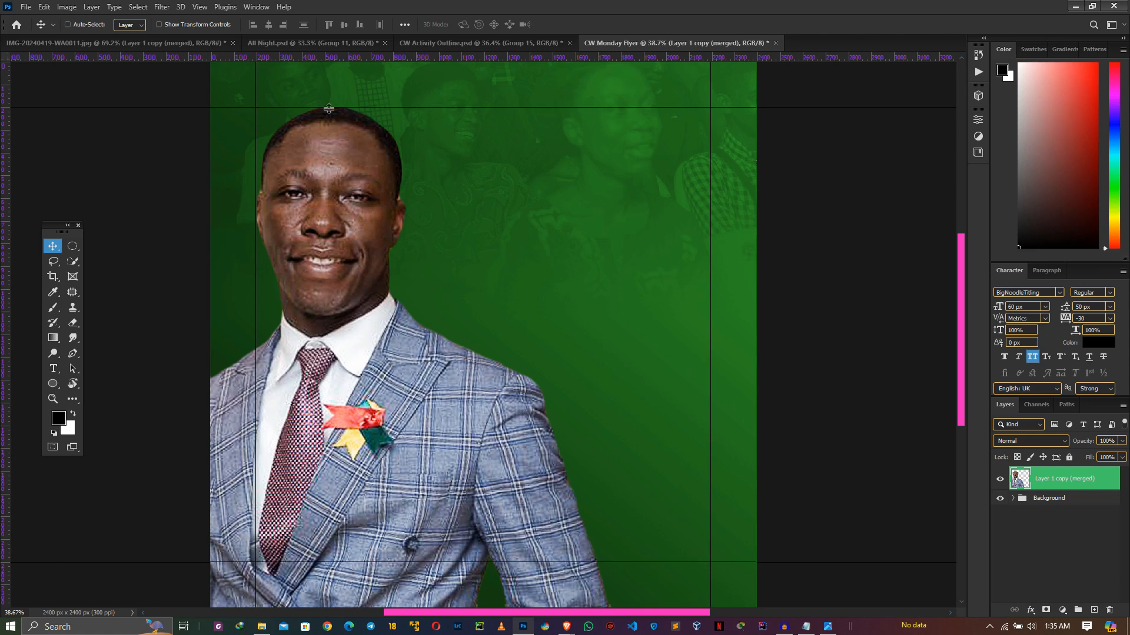
Step: Bring the "Accra Technical University Chaplaincy Board" logo header group from All Night.psd into CW Monday Flyer, above the man's cutout layer
click(342, 47)
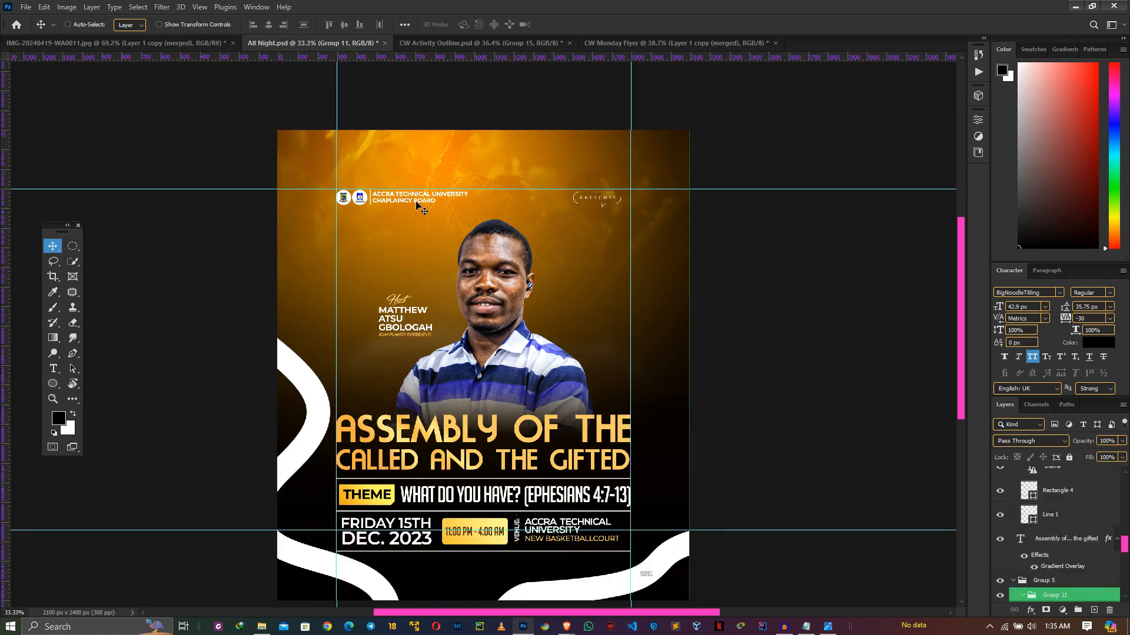
ctrl+click(395, 200)
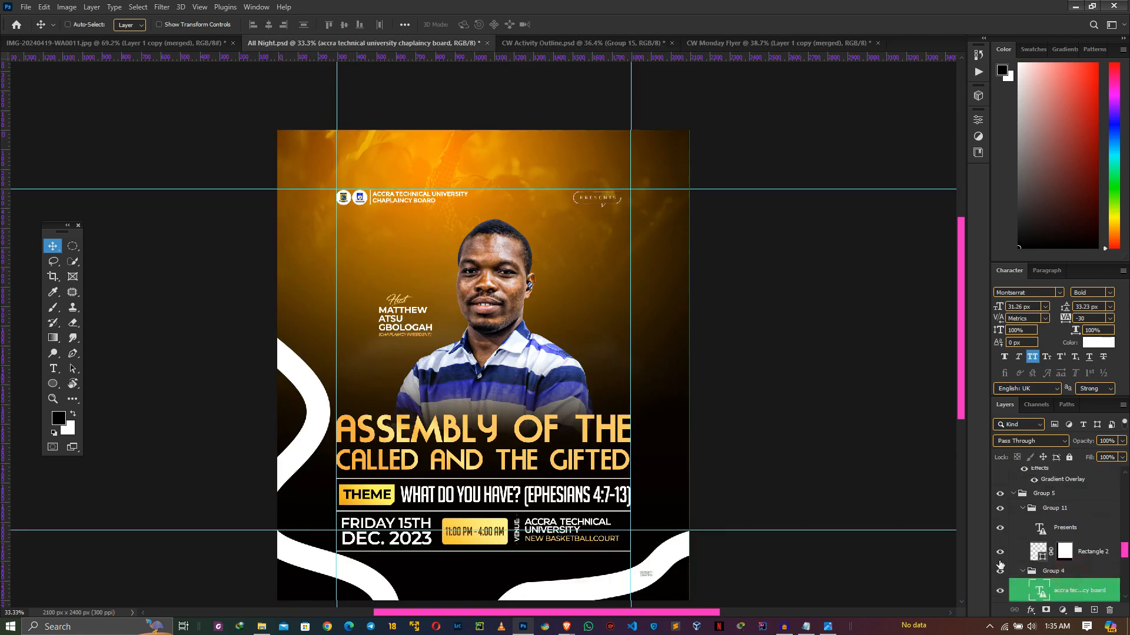
click(1054, 571)
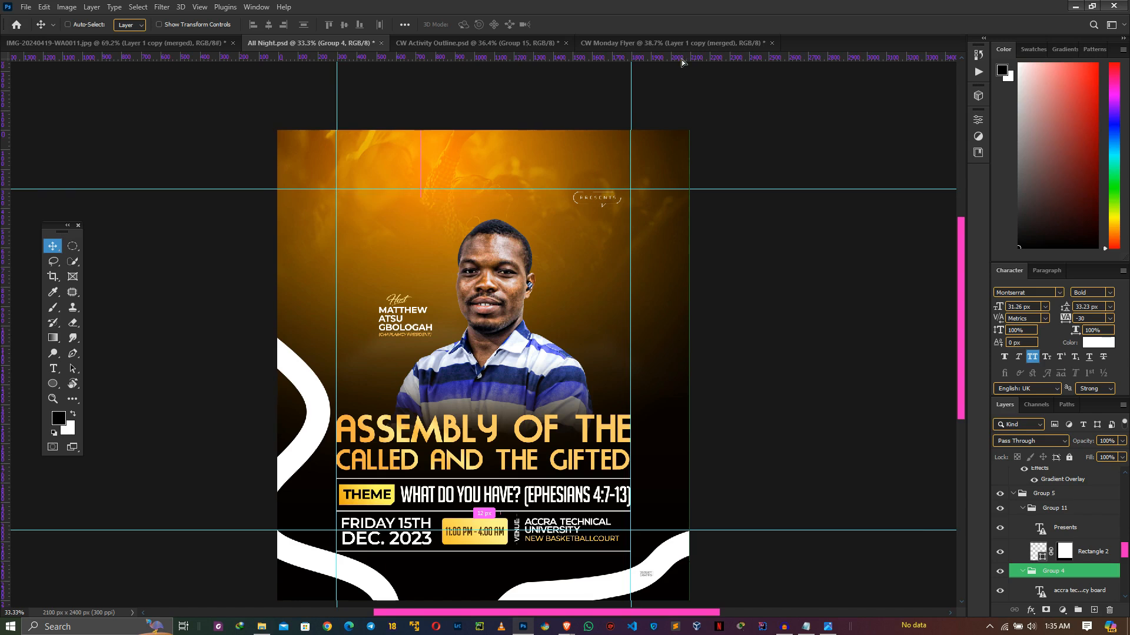
click(529, 43)
drag(619, 41, 435, 225)
drag(590, 143, 589, 143)
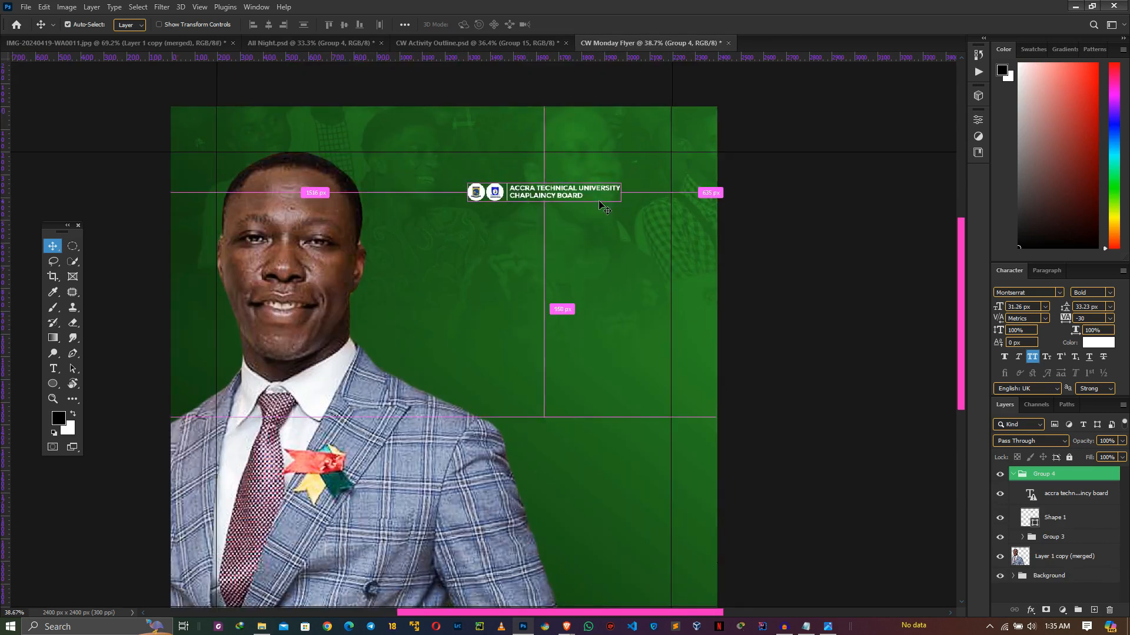
Step: Enlarge the logo header group until its text is about 51.77 px and fit it into the upper-right corner of the margin guides
key(ctrl+t)
click(612, 248)
drag(618, 178, 670, 178)
drag(466, 172, 418, 152)
drag(591, 189, 592, 169)
key(Return)
scroll(630, 131, up, 10)
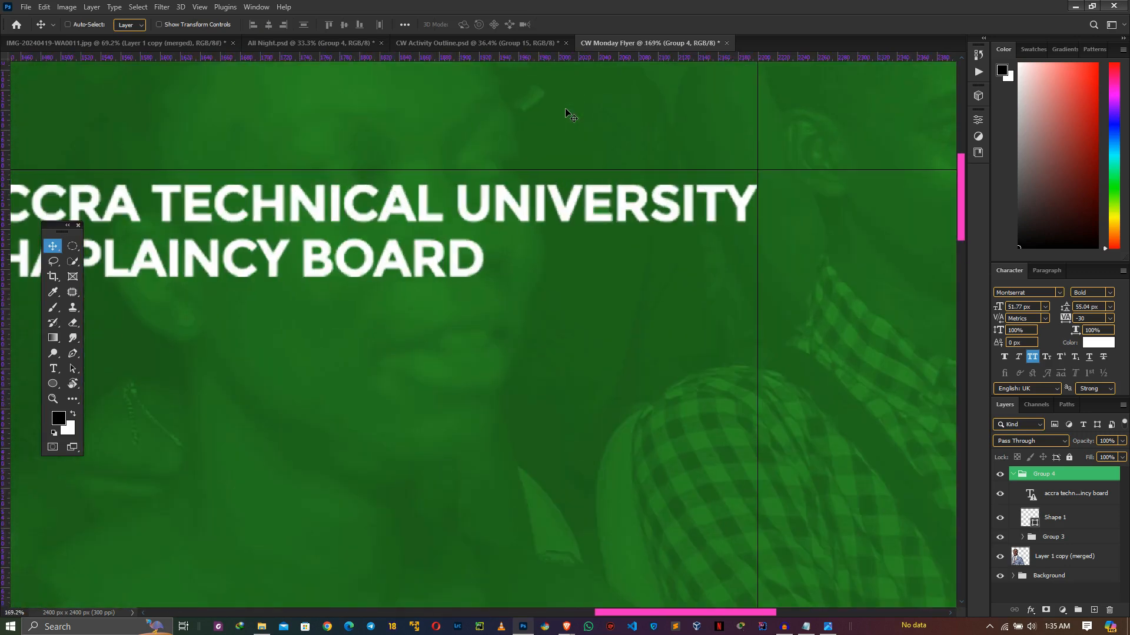
scroll(564, 112, down, 5)
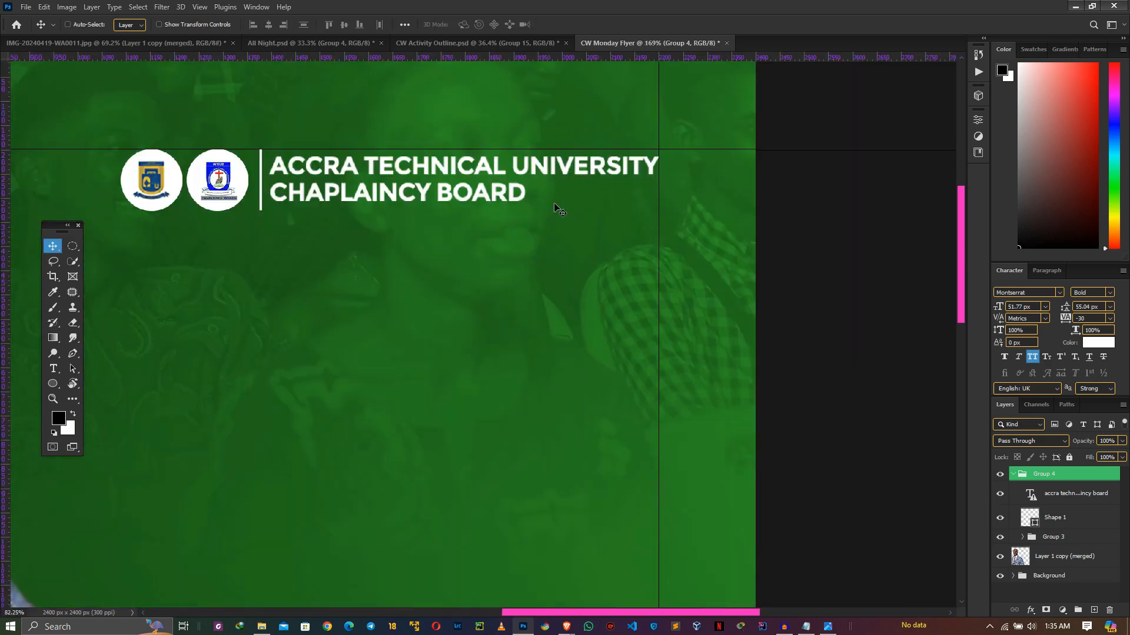
scroll(557, 207, down, 5)
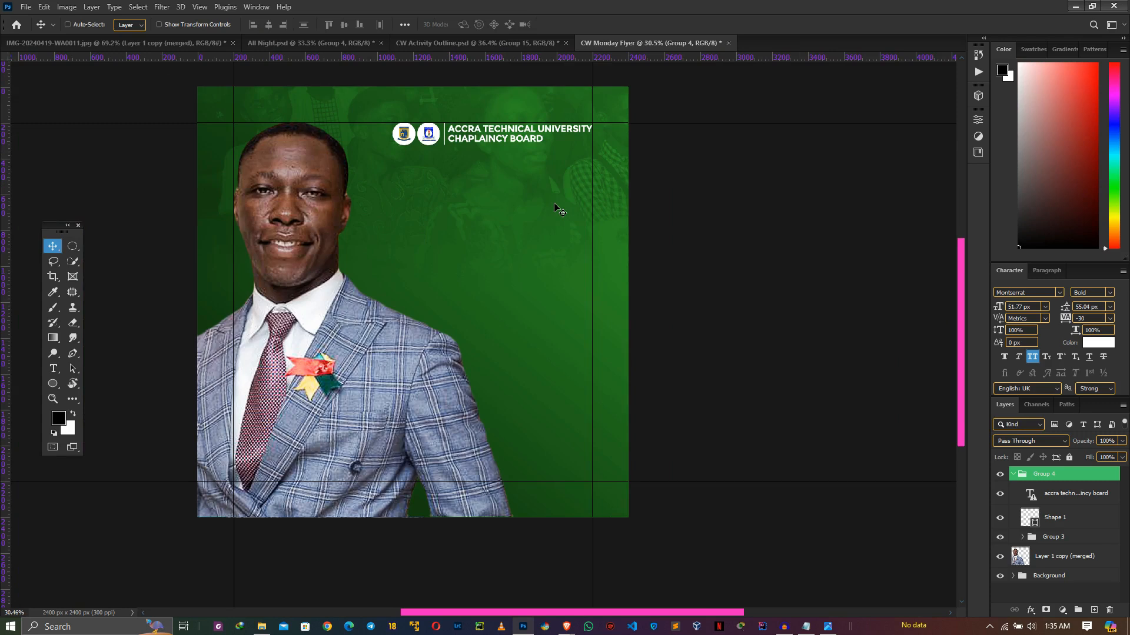
scroll(562, 180, up, 5)
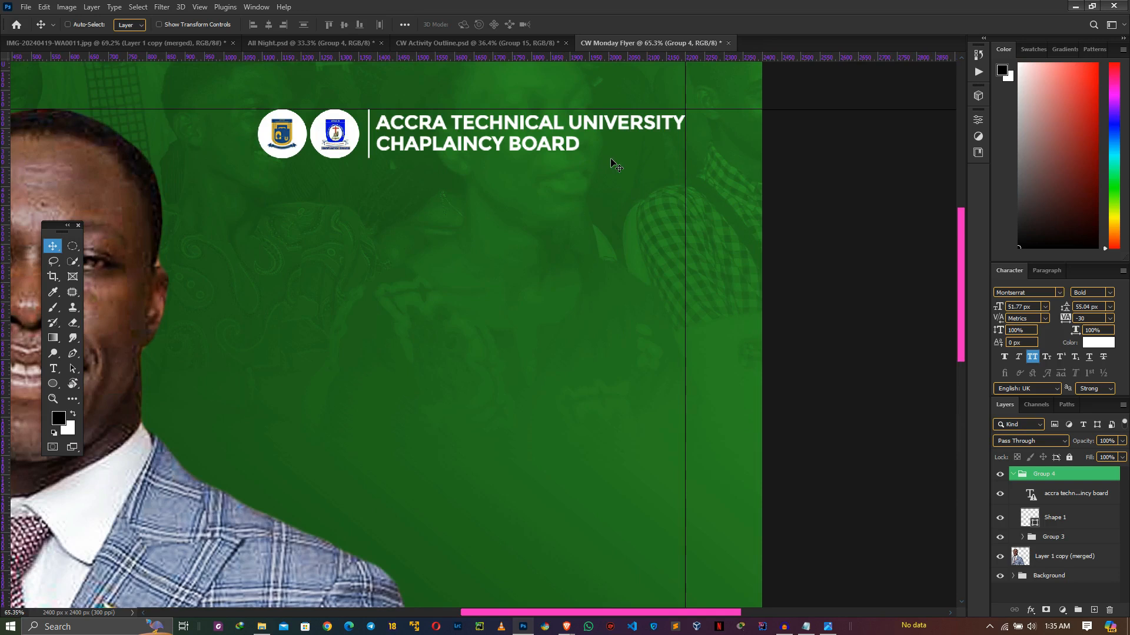
scroll(647, 164, up, 1)
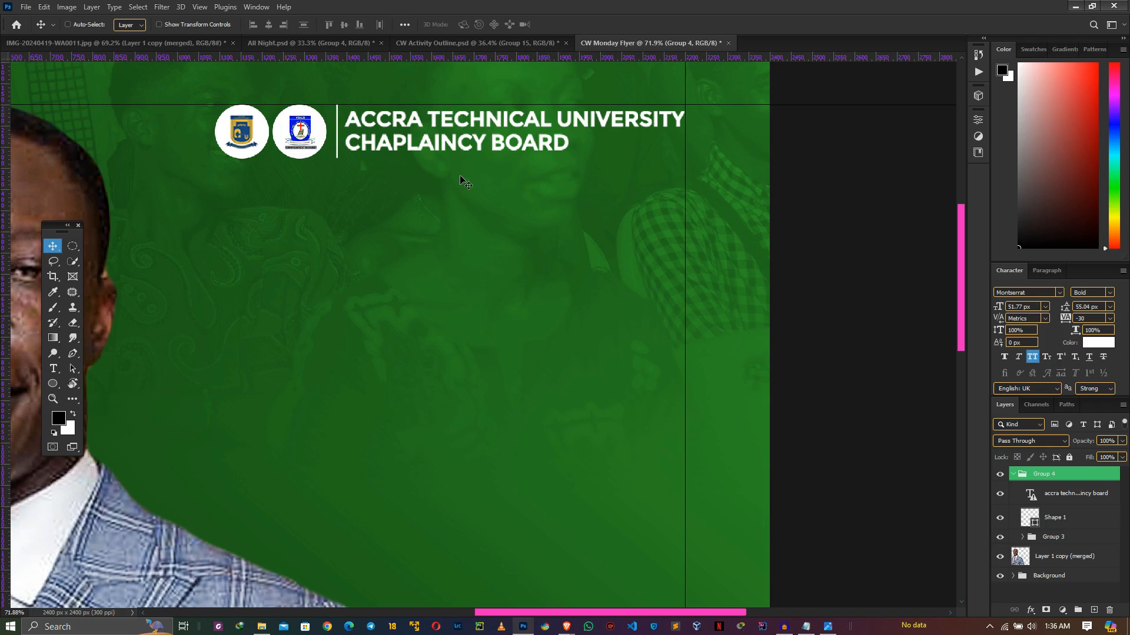
Step: Bring the "PRESENTS" speech bubble group from All Night.psd into CW Monday Flyer, beneath the chaplaincy header
click(350, 44)
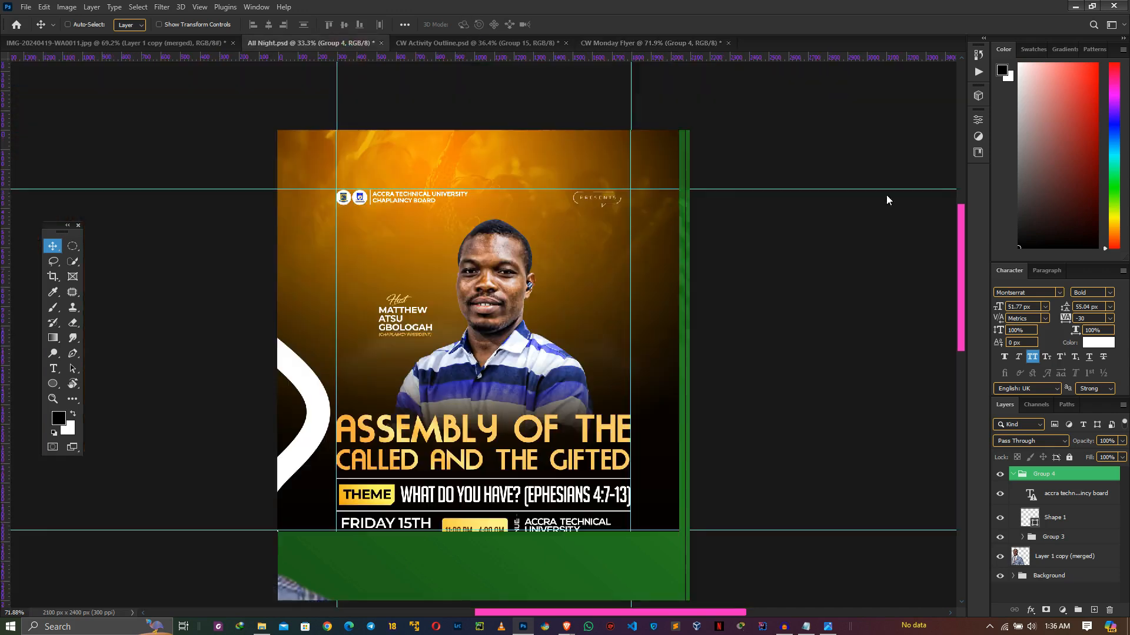
ctrl+click(595, 199)
click(1058, 533)
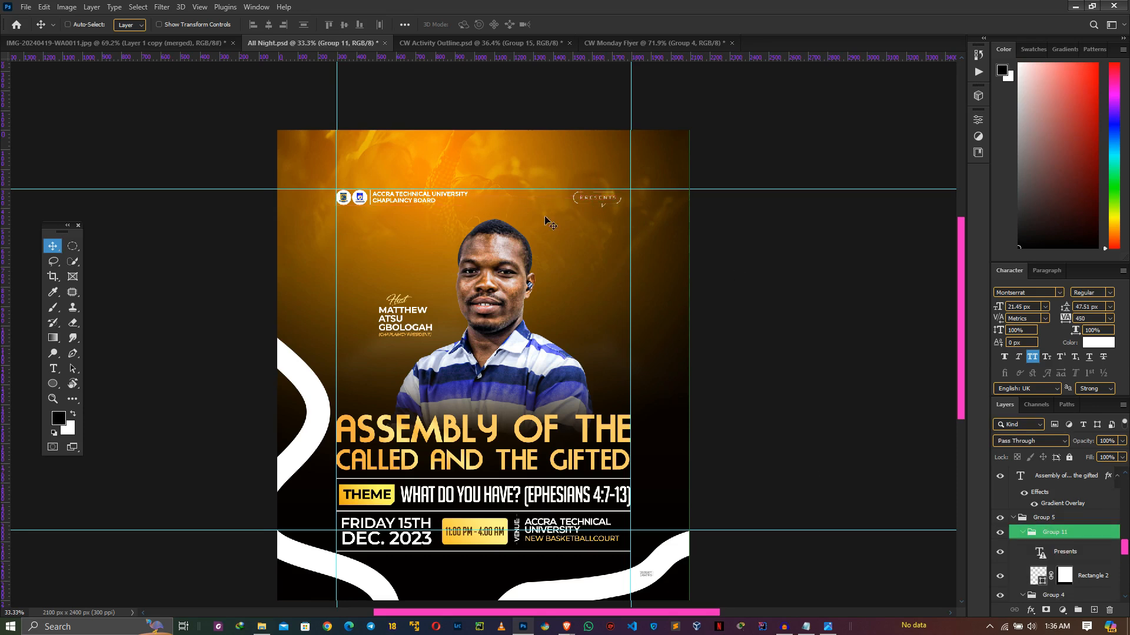
drag(582, 113, 638, 196)
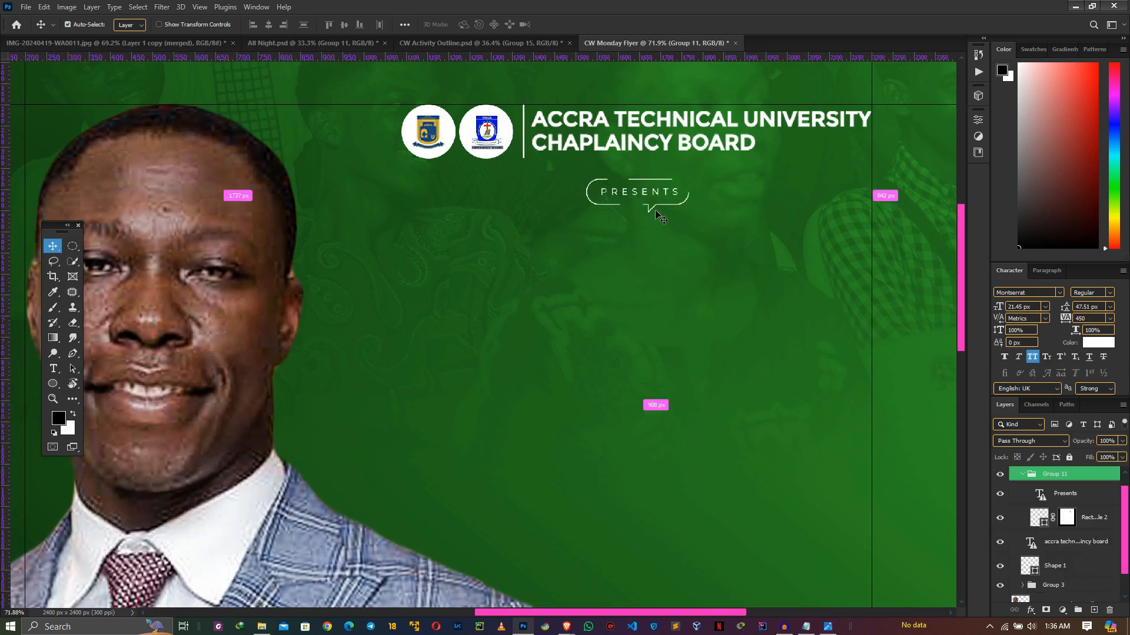
Step: Enlarge the "PRESENTS" speech bubble group proportionally to about 142.48%
key(ctrl+t)
click(594, 249)
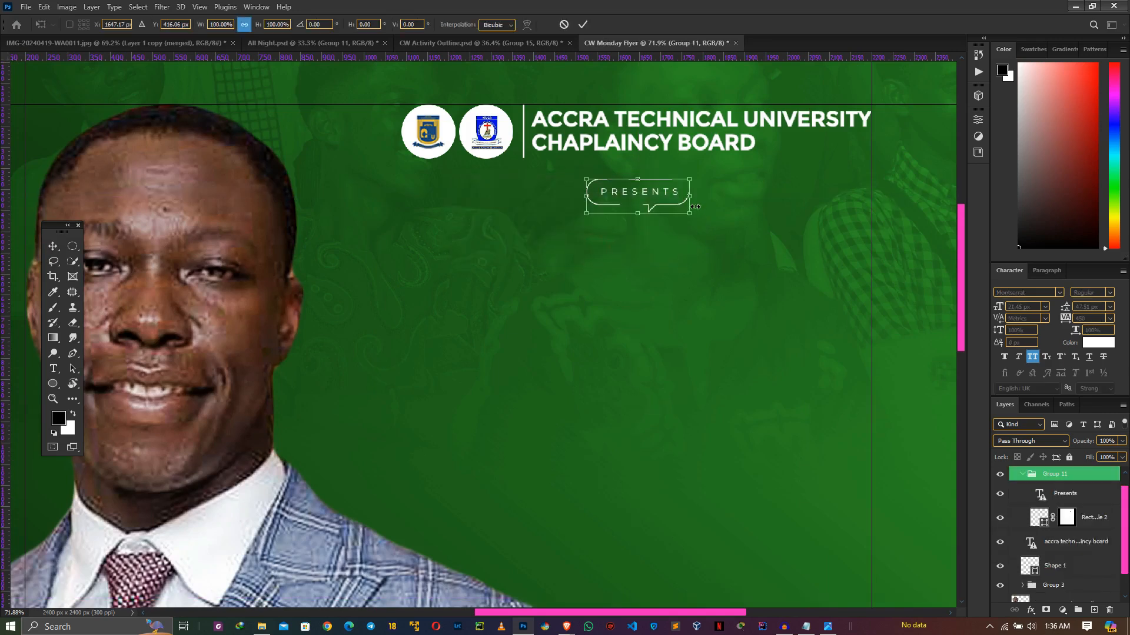
drag(689, 212, 733, 227)
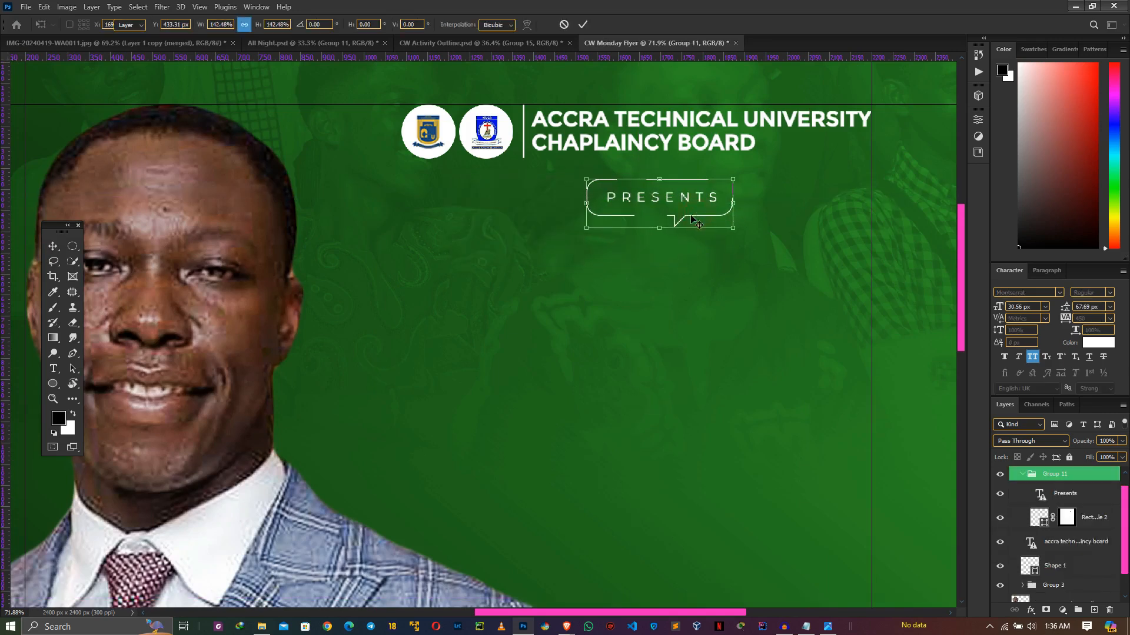
key(Return)
Step: Increase the corner radius of the speech bubble's outline to 42.52 px so its ends become fully rounded
scroll(587, 207, up, 5)
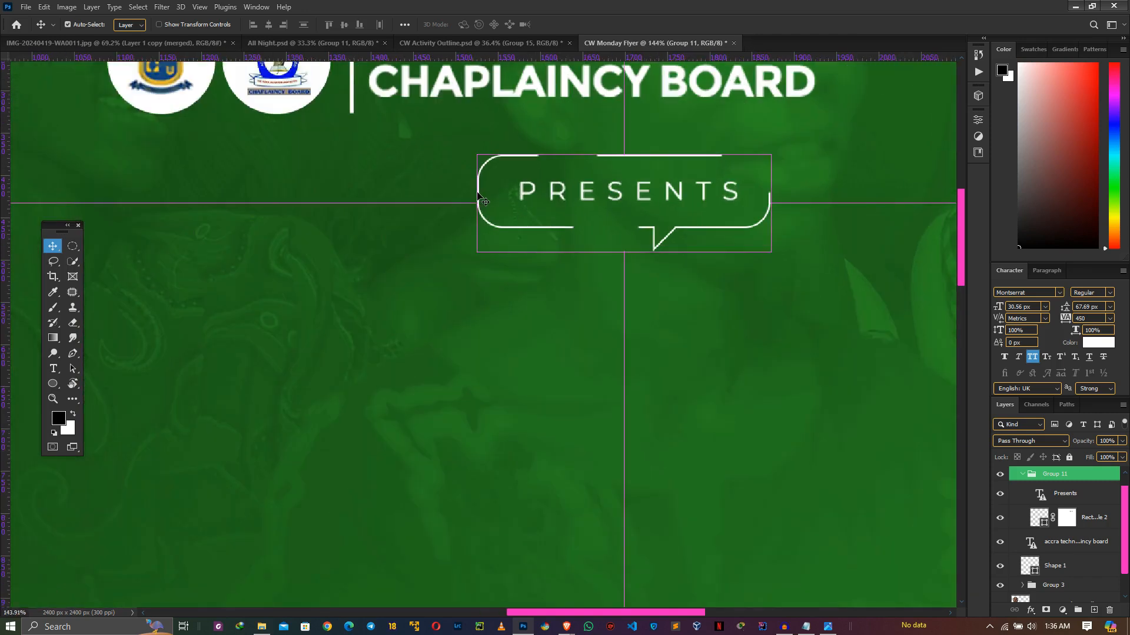
ctrl+click(478, 196)
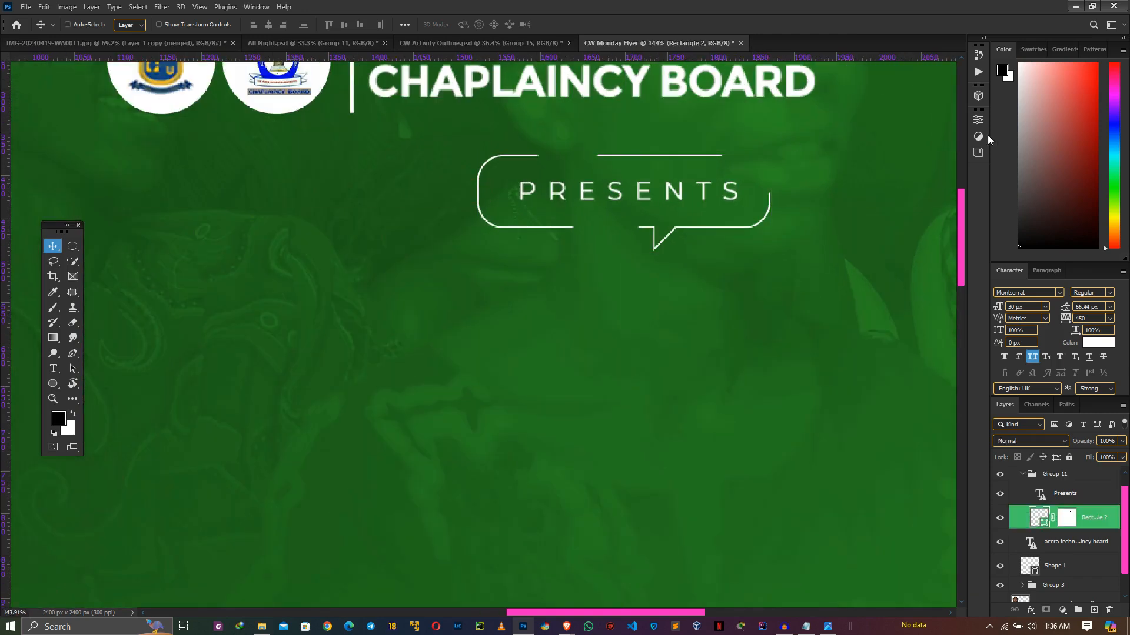
click(978, 120)
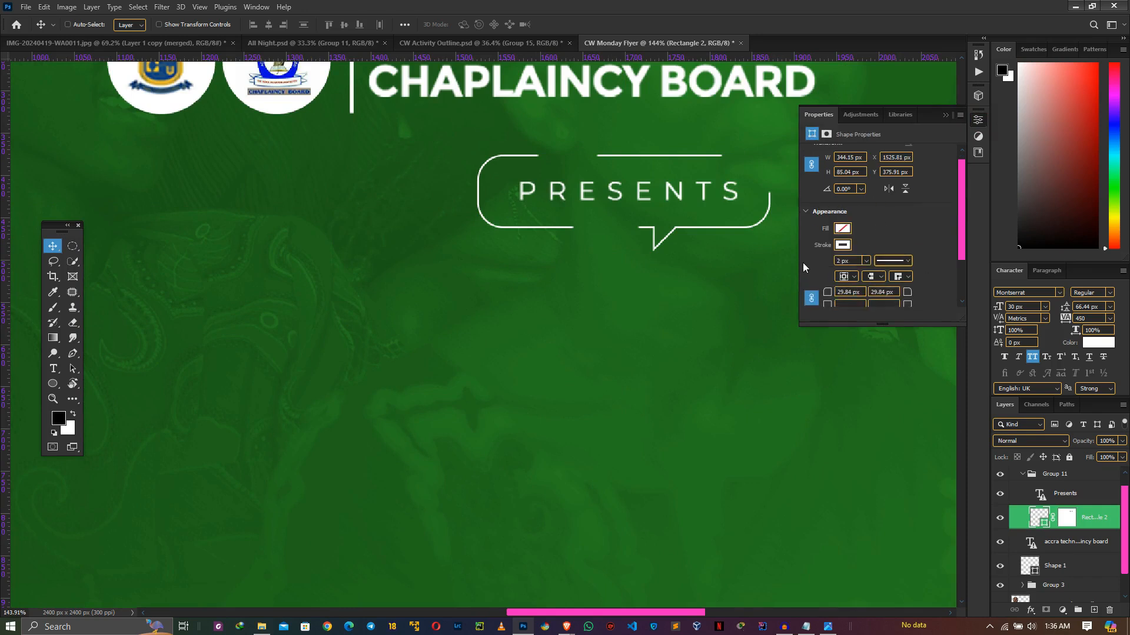
drag(827, 292, 983, 295)
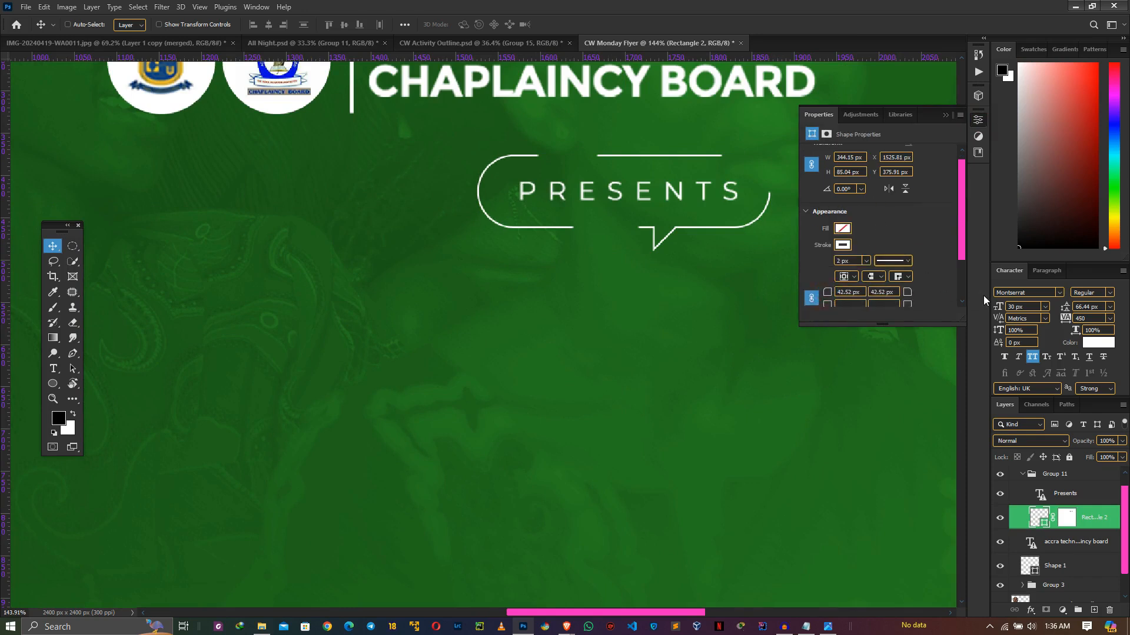
click(946, 115)
Step: Change the font style of the "PRESENTS" text to Montserrat SemiBold
ctrl+click(677, 196)
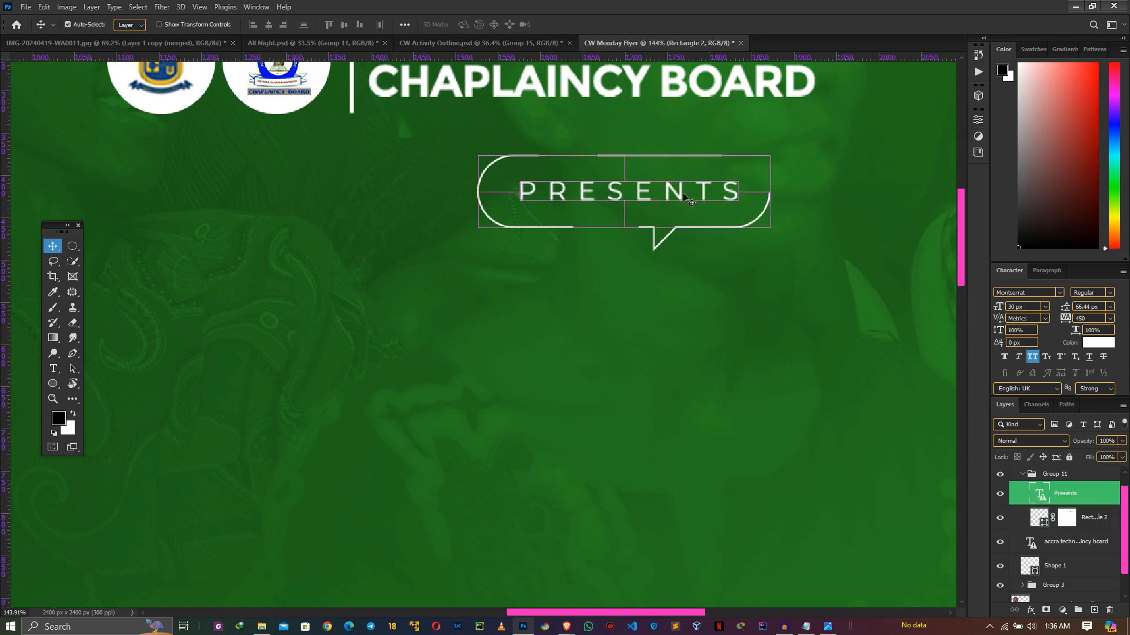
click(1109, 293)
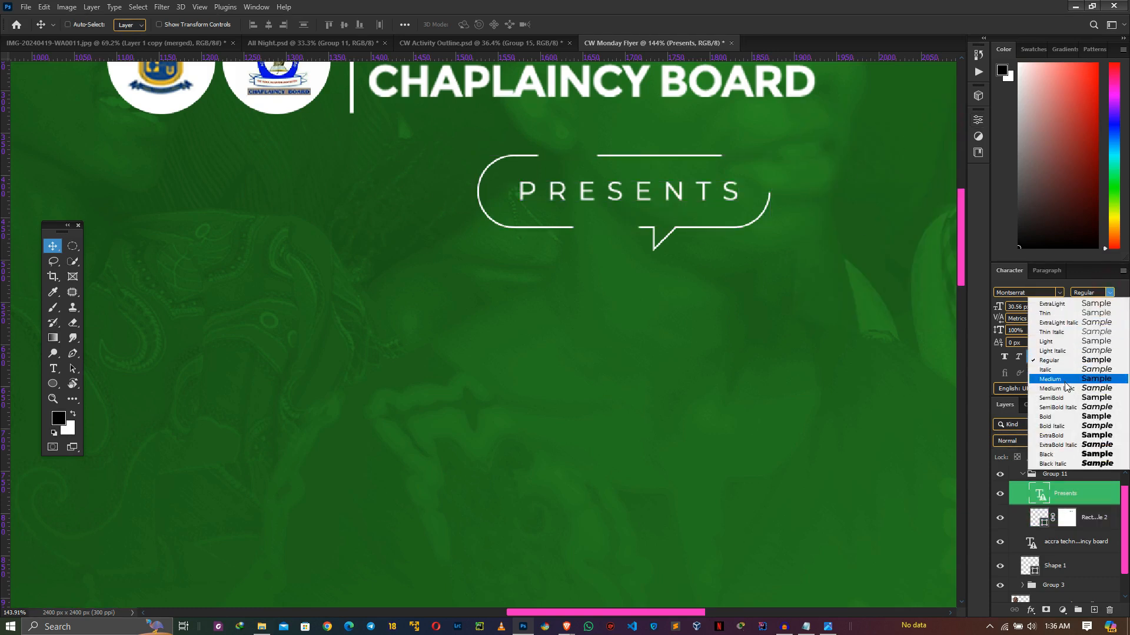
click(1059, 398)
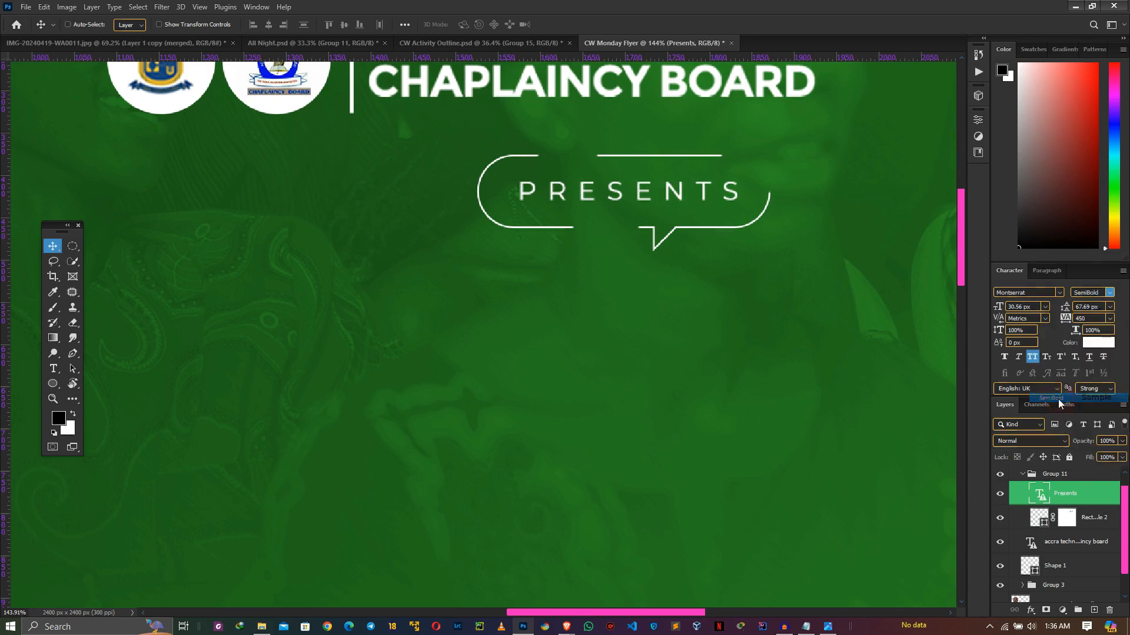
Step: Move the "PRESENTS" bubble group out of the logo header group to the top of the layer stack and collapse both groups
scroll(612, 173, down, 6)
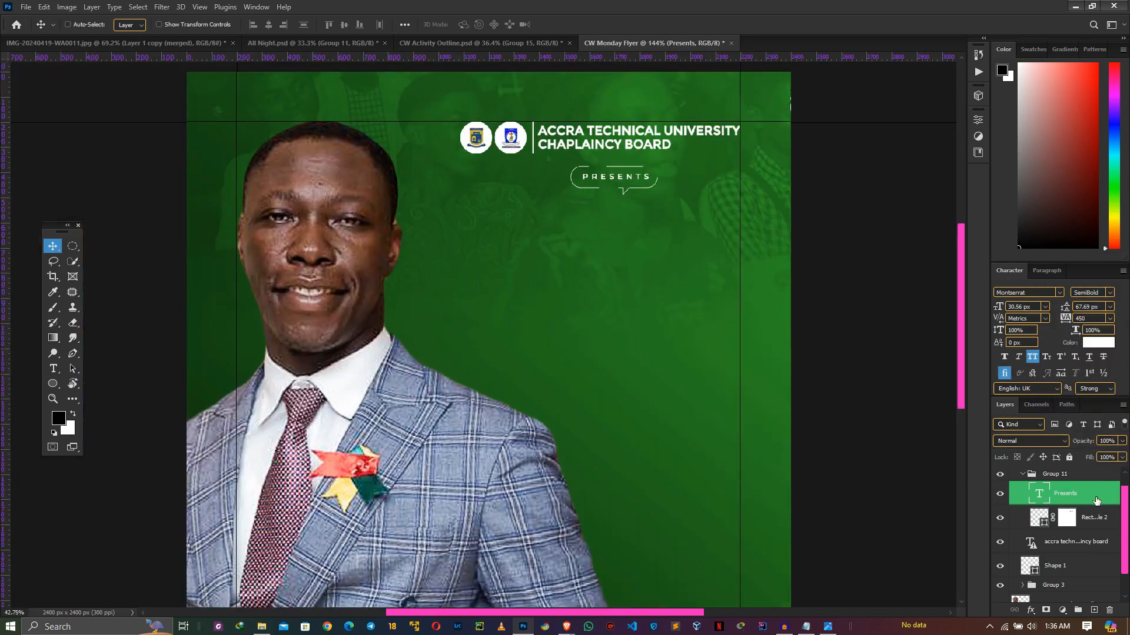
click(1057, 472)
key(ctrl+g)
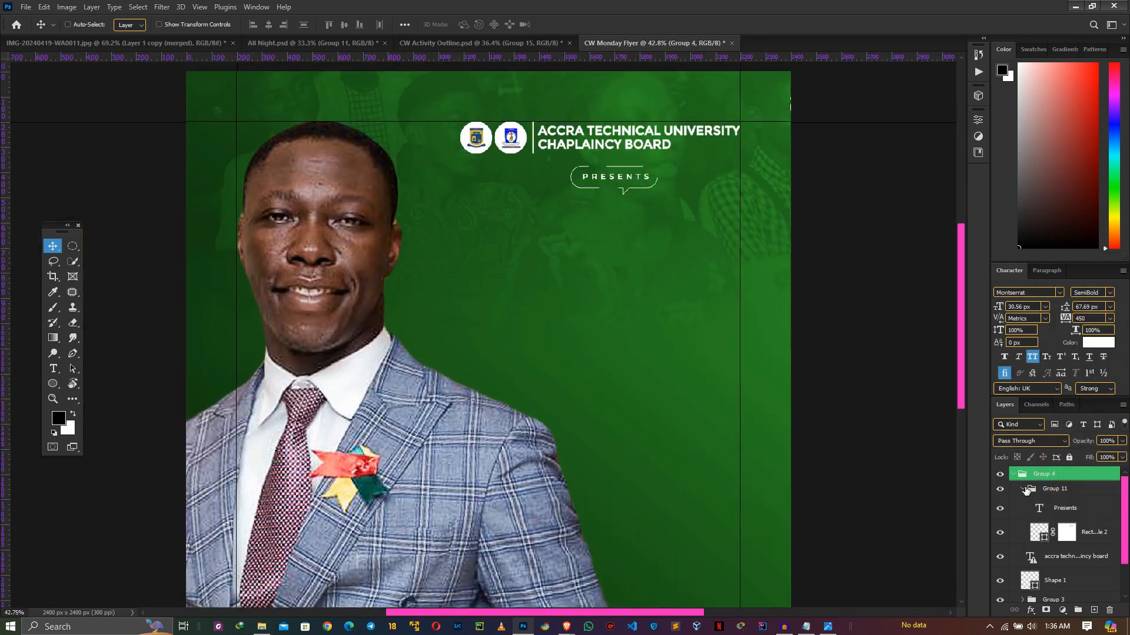
drag(1051, 484, 1031, 471)
click(1012, 489)
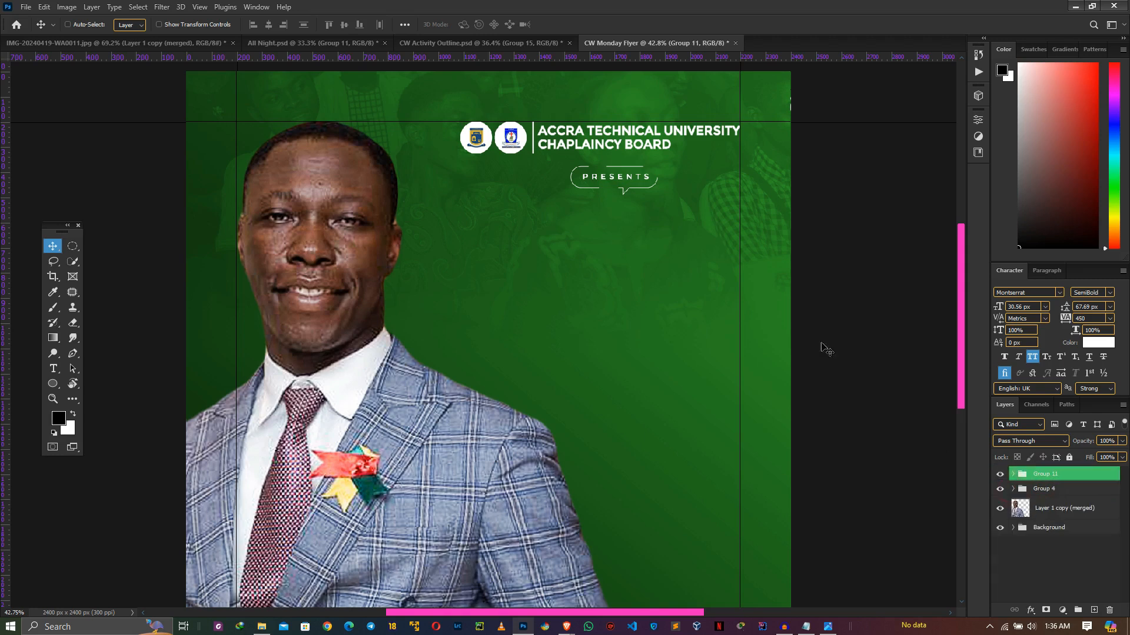
Step: Nudge the "PRESENTS" bubble group slightly up and left so it sits closer beneath the middle of the chaplaincy header
scroll(765, 317, down, 4)
drag(625, 172, 626, 227)
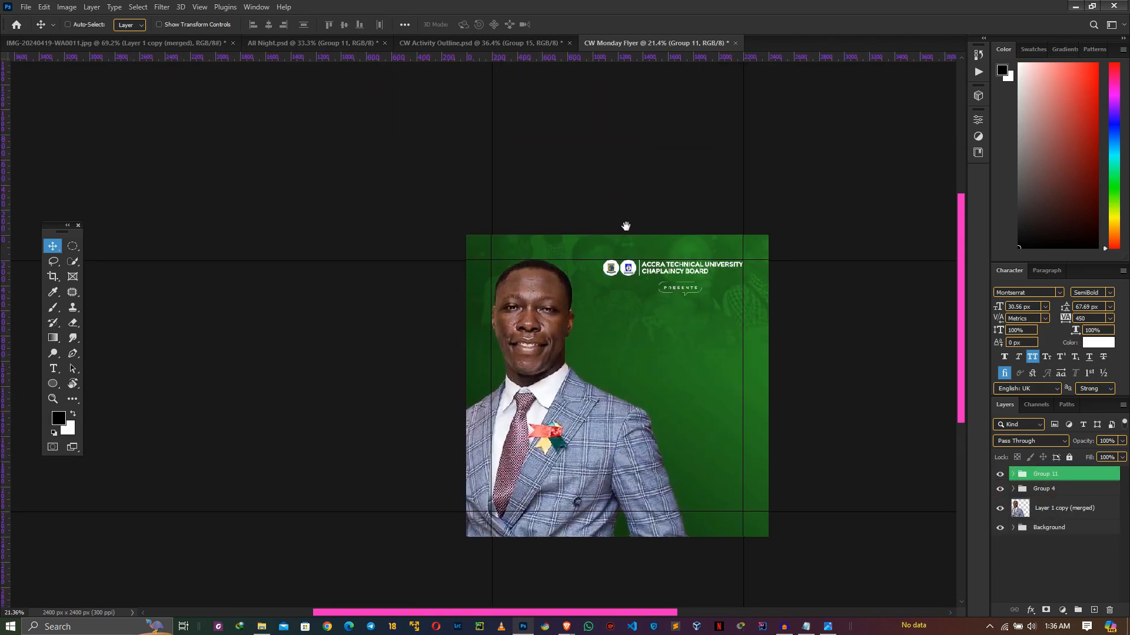
drag(691, 292, 686, 291)
scroll(636, 312, up, 5)
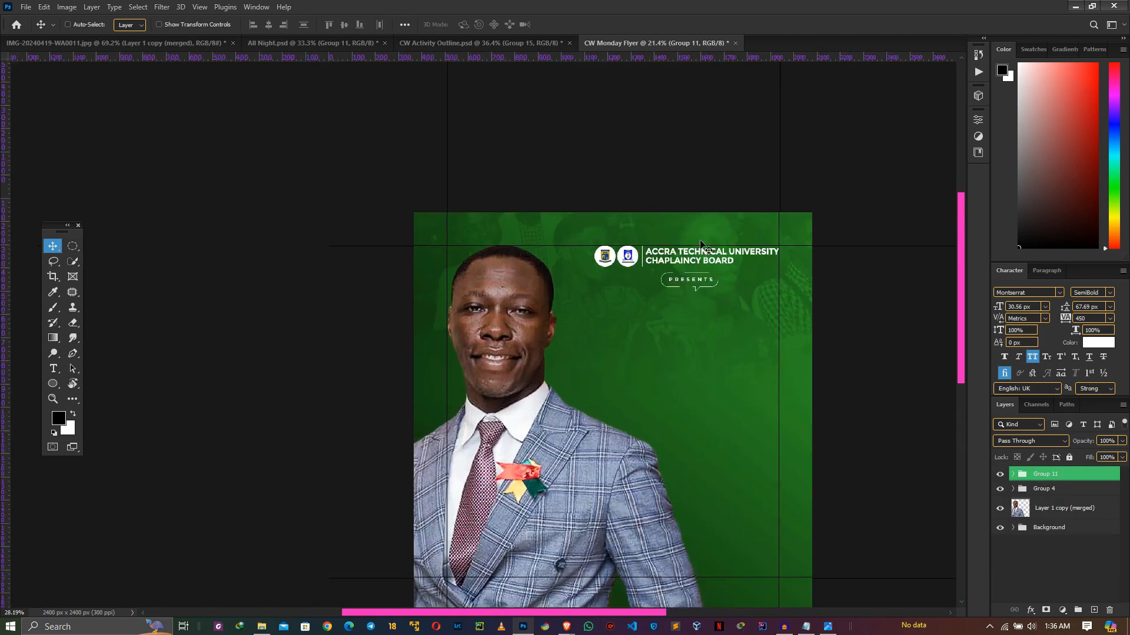
drag(675, 286, 543, 289)
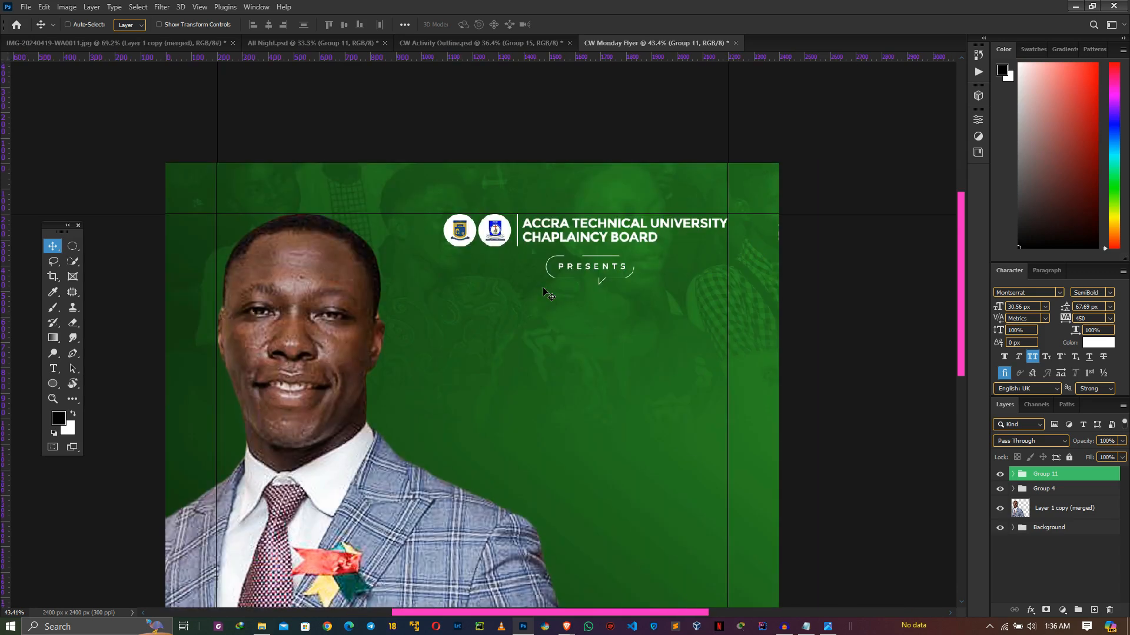
Step: Check the talk's topic in the Notepad notes and add the text "SPIRITUAL LEADERSHIP" to the flyer beside the man's face
key(alt+Tab)
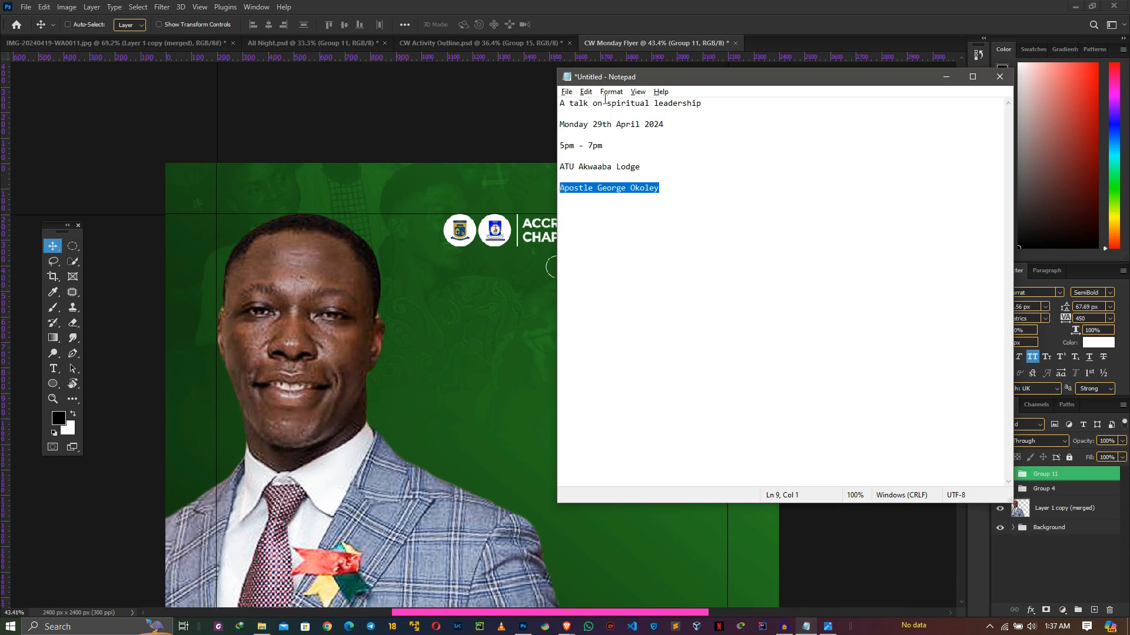
drag(607, 101, 707, 100)
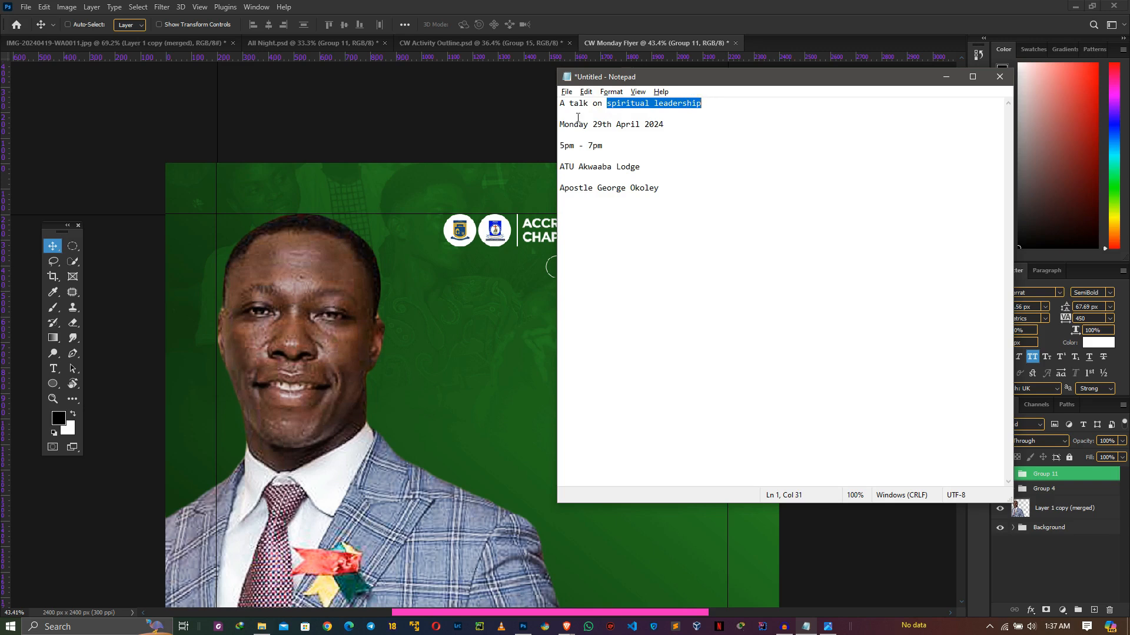
click(533, 251)
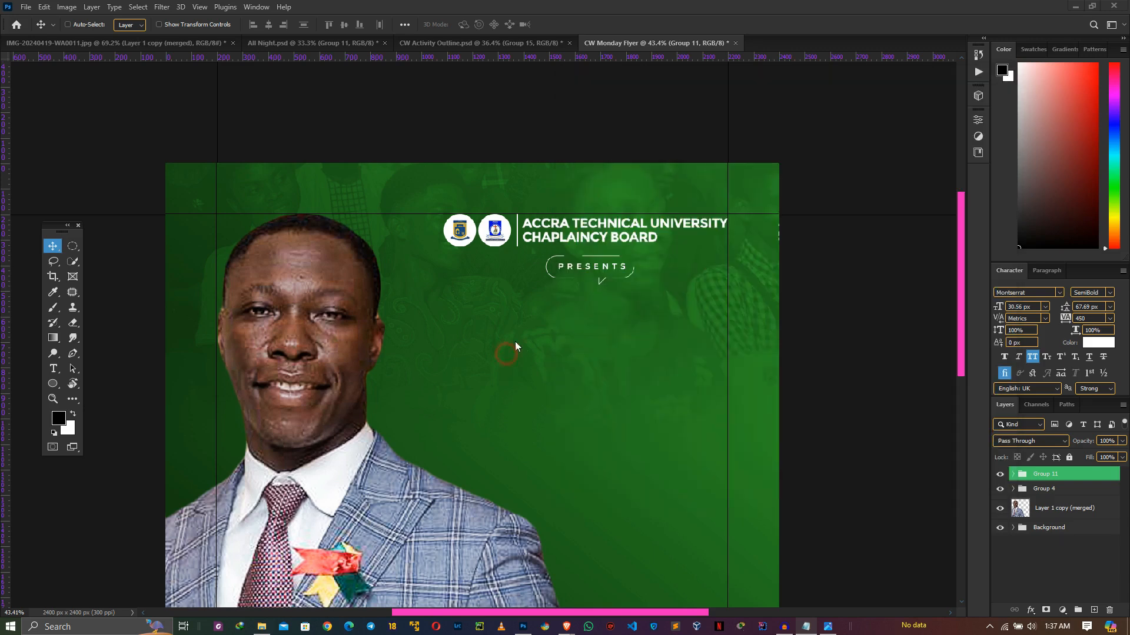
key(t)
click(464, 346)
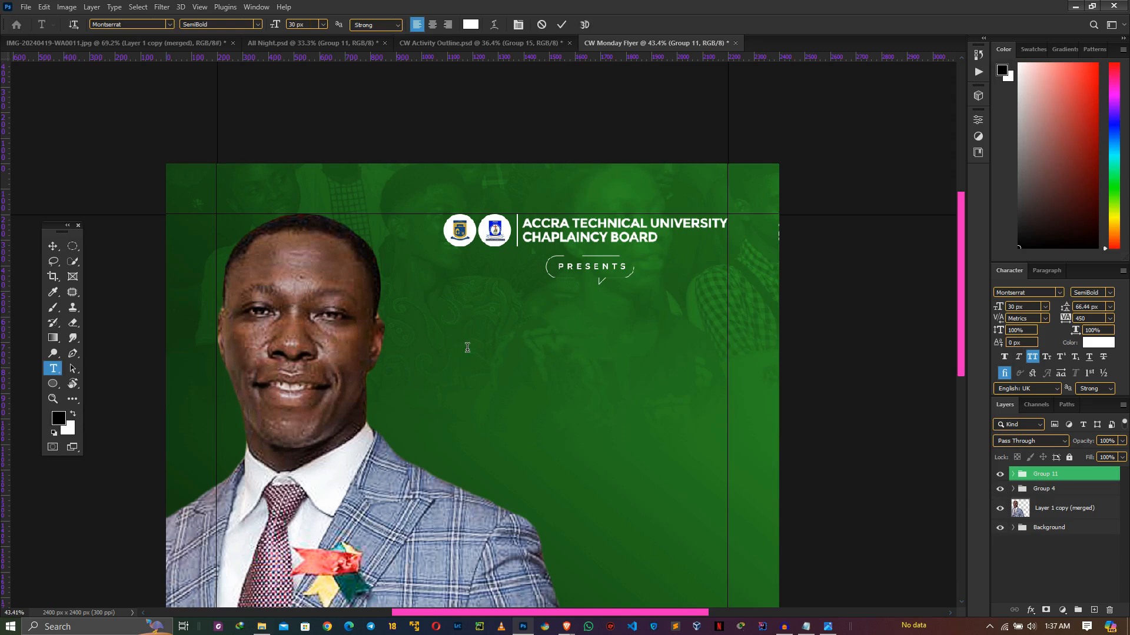
text(SPIRITUAL LEADERSHIP)
Step: Set the "SPIRITUAL LEADERSHIP" text's tracking to -30 and its font to BigNoodleTitling Regular
key(ctrl+a)
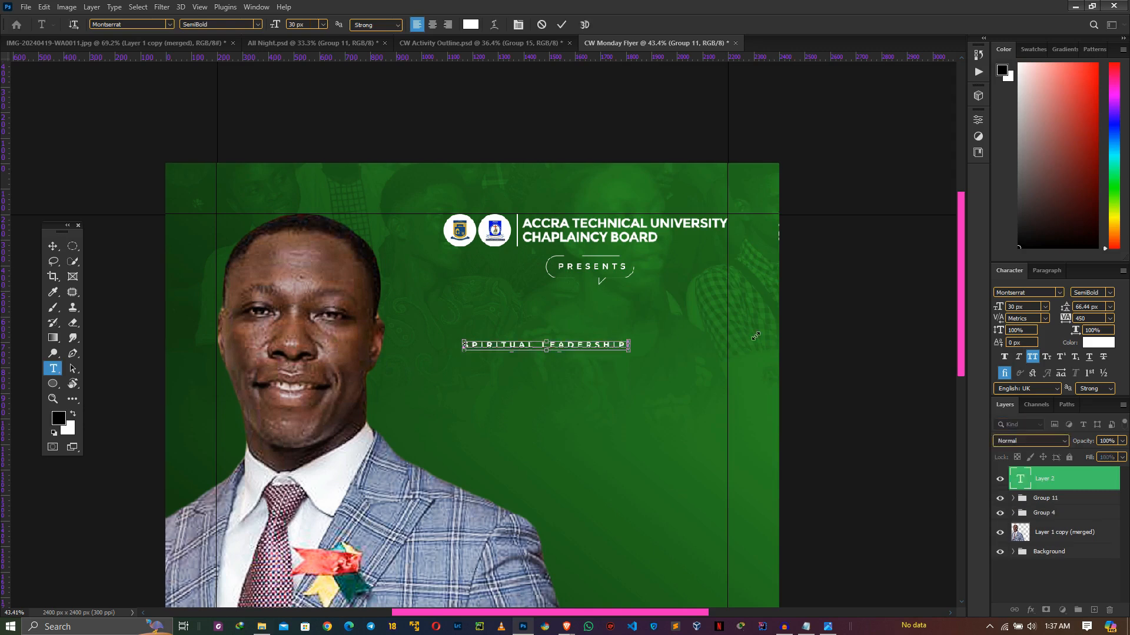
double_click(1089, 318)
text(-)
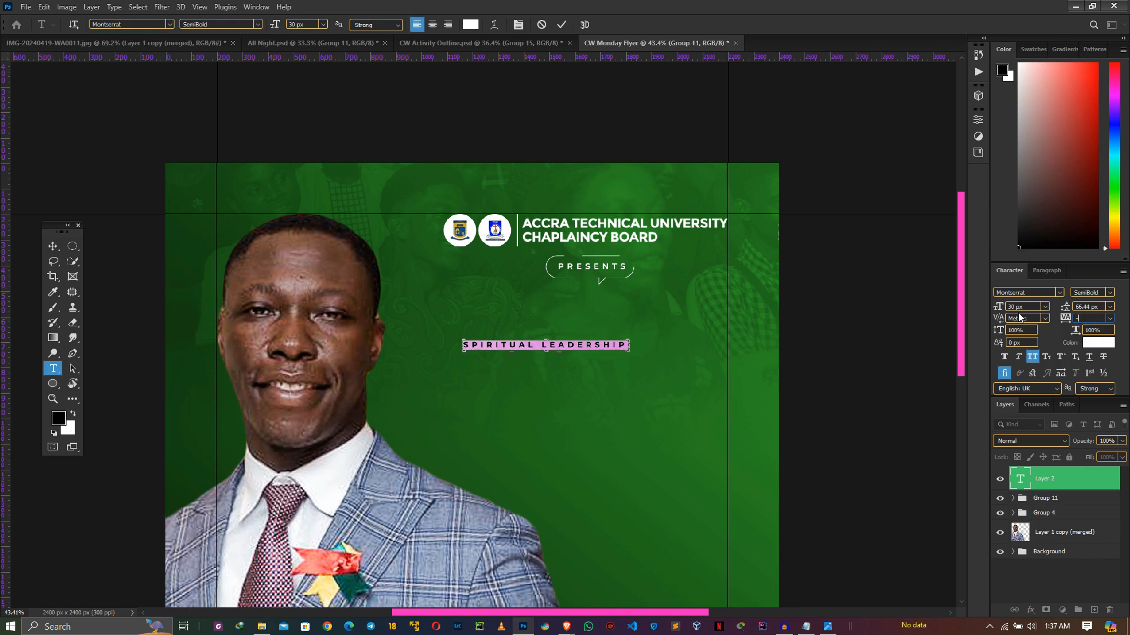
text(30)
key(Return)
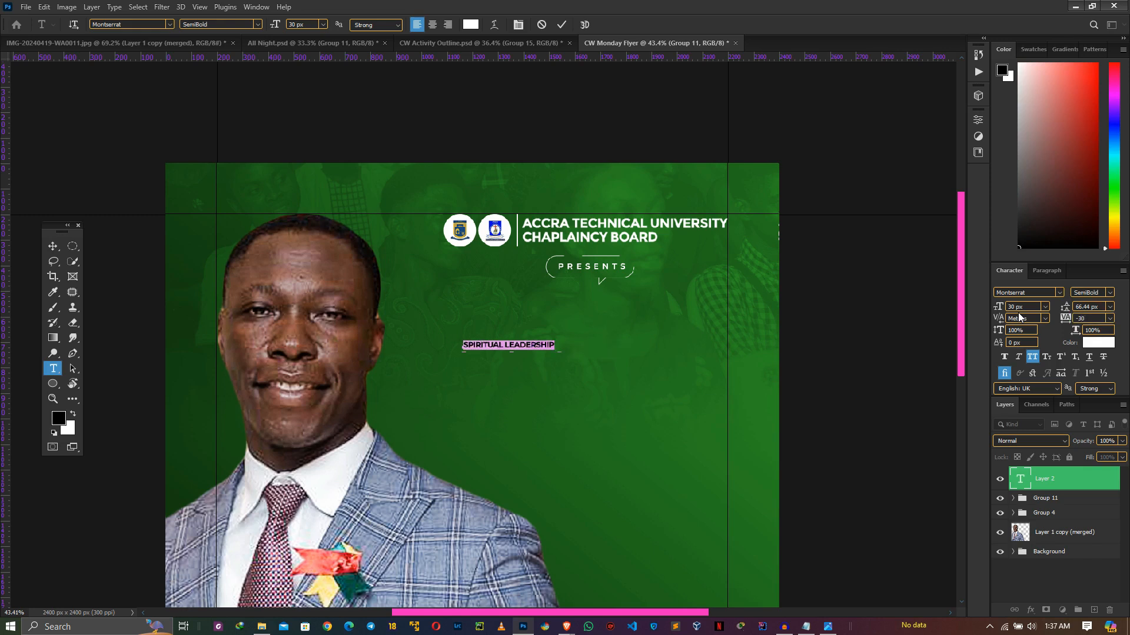
click(1059, 292)
key(Return)
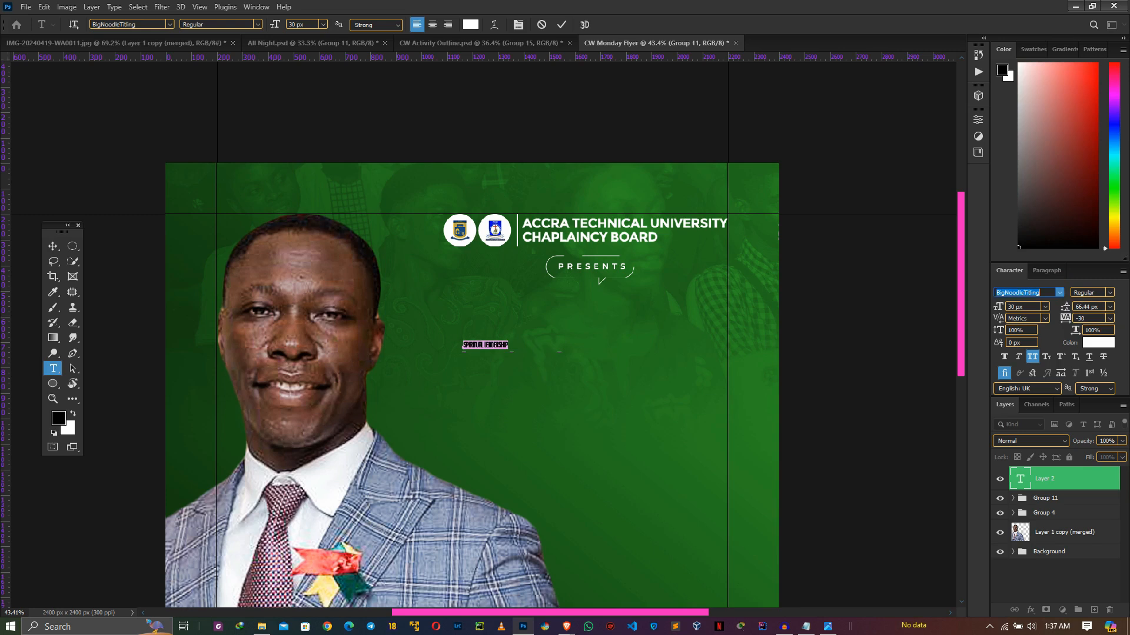
click(562, 25)
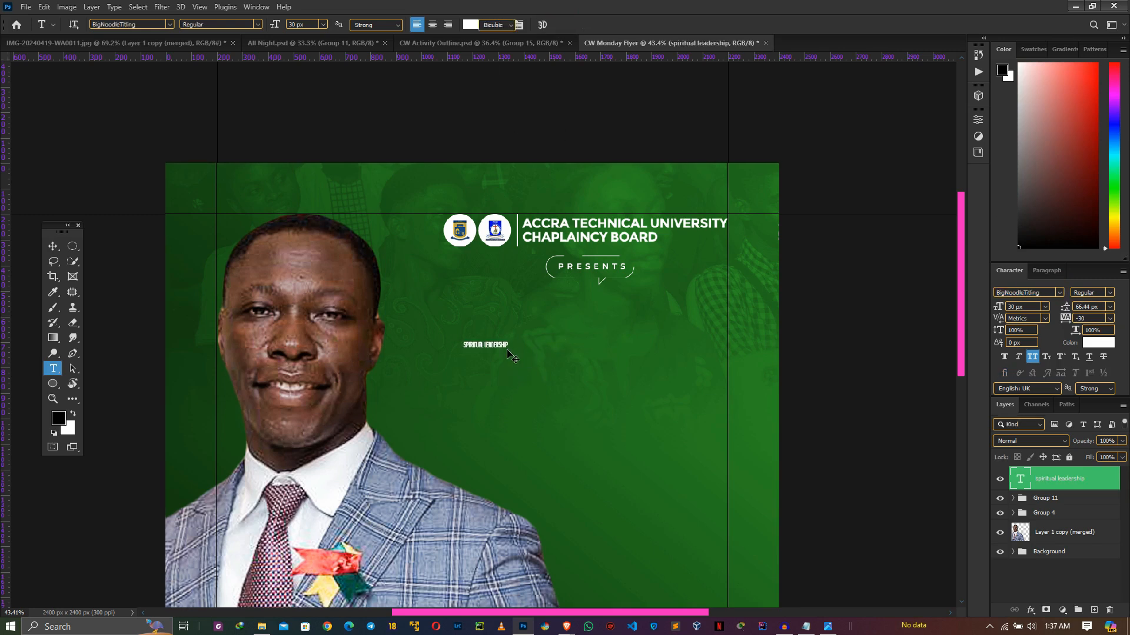
Step: Enlarge the title text to about 189.87 px and break it into two lines before "LEADERSHIP"
key(ctrl+t)
drag(509, 351, 743, 391)
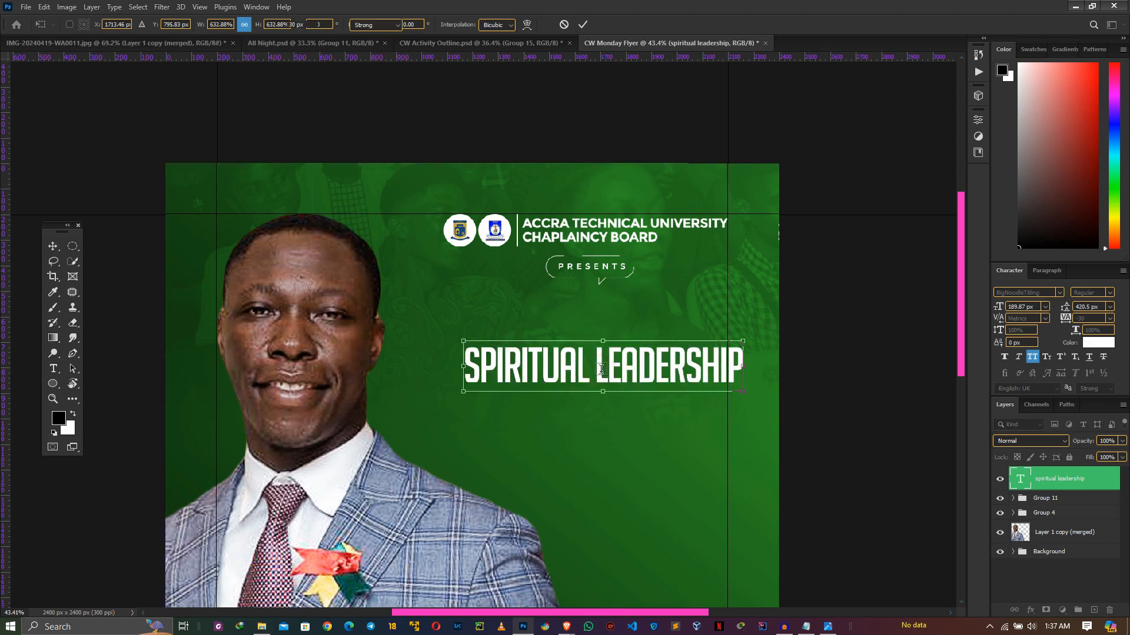
key(t)
click(600, 366)
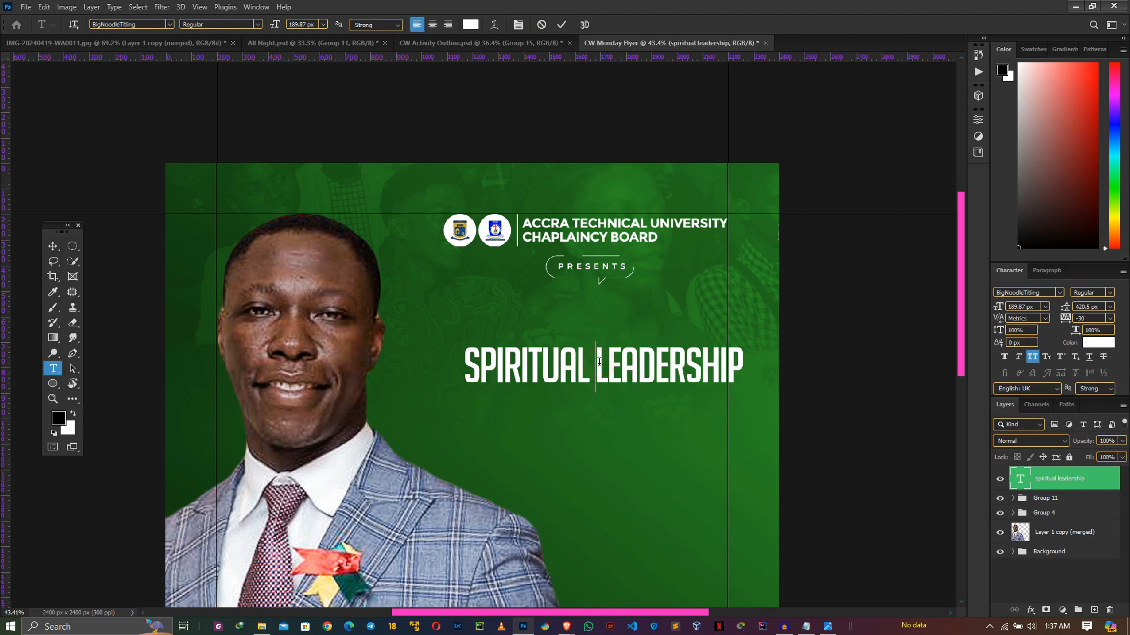
key(Return)
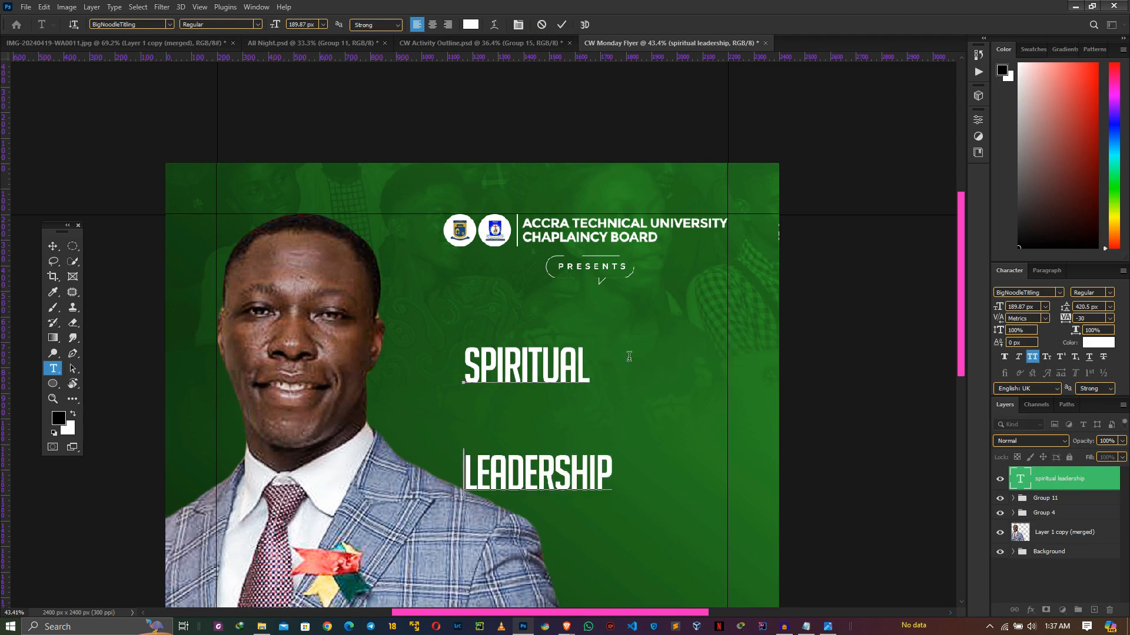
Step: Reduce the two-line title's leading to 160 px and remove the extra space after "SPIRITUAL"
key(ctrl+a)
drag(1071, 313, 910, 302)
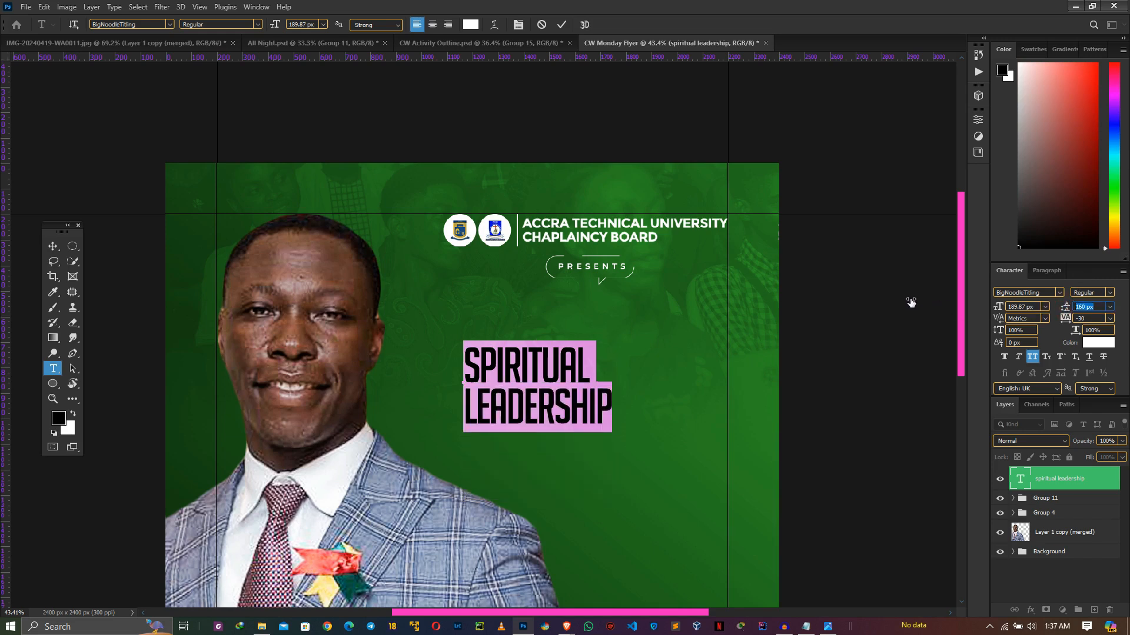
double_click(590, 360)
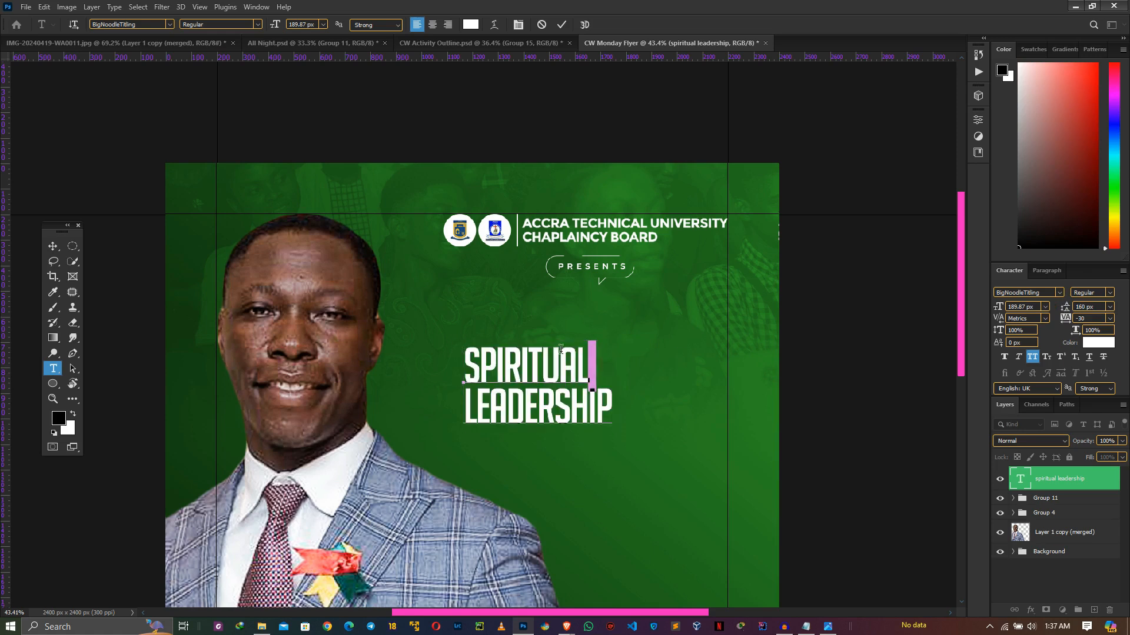
key(BackSpace)
key(Return)
Step: Enlarge the word "SPIRITUAL" to 222 px to nearly match the width of "LEADERSHIP"
drag(582, 365, 643, 349)
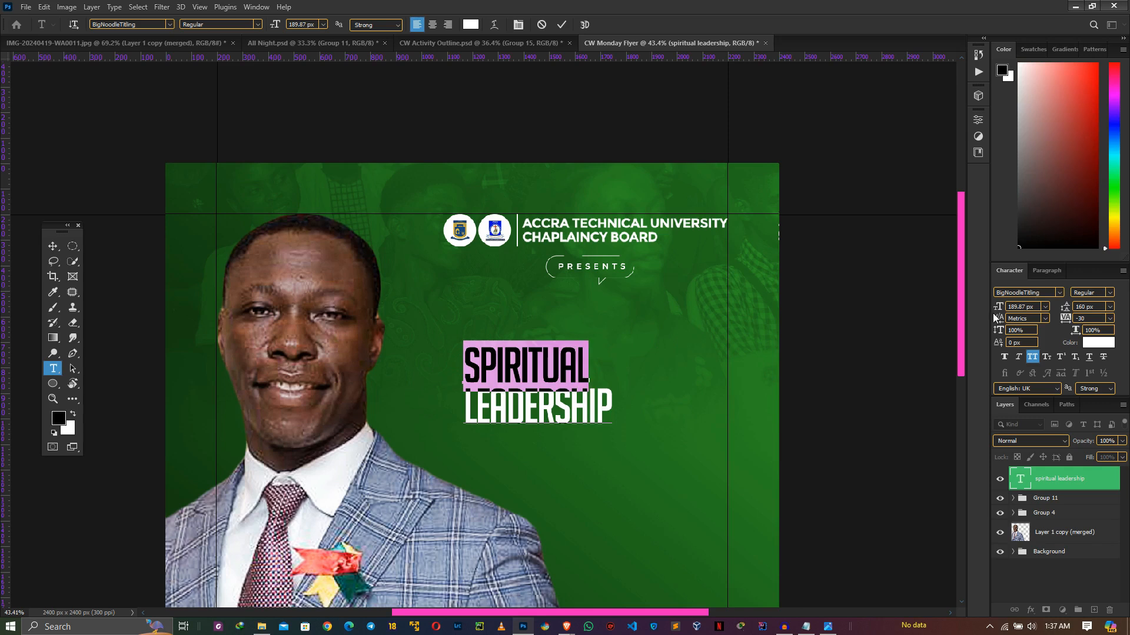
drag(1000, 307, 1019, 323)
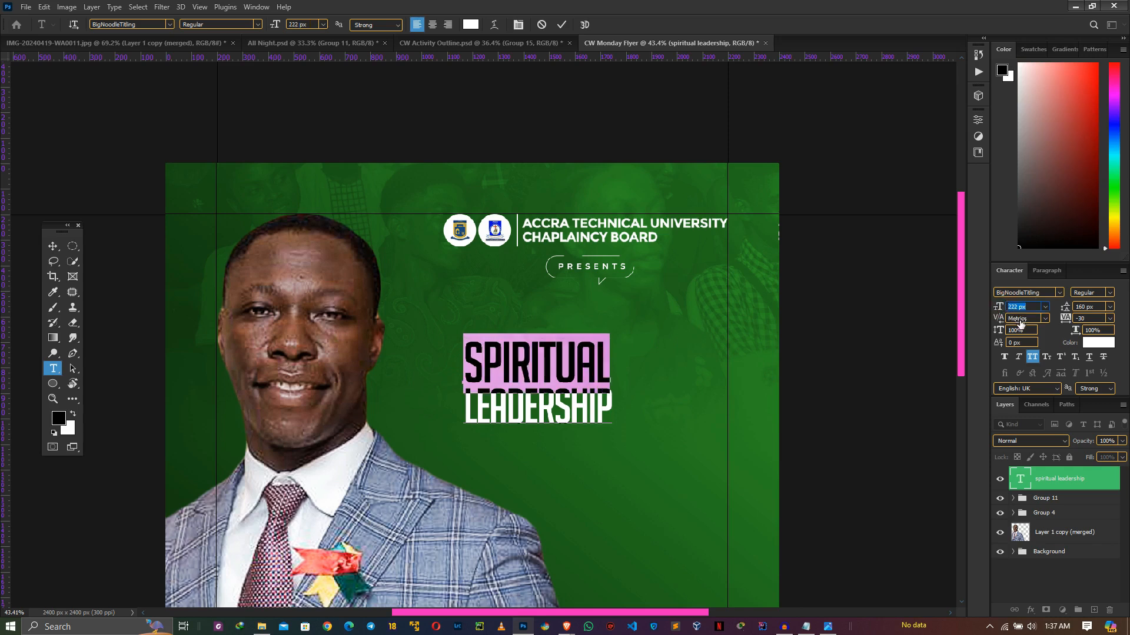
click(562, 29)
Step: Scale the "SPIRITUAL LEADERSHIP" title up to about 178%, then slightly more toward the man's shoulder, keeping its edge on the vertical margin guide
key(ctrl+t)
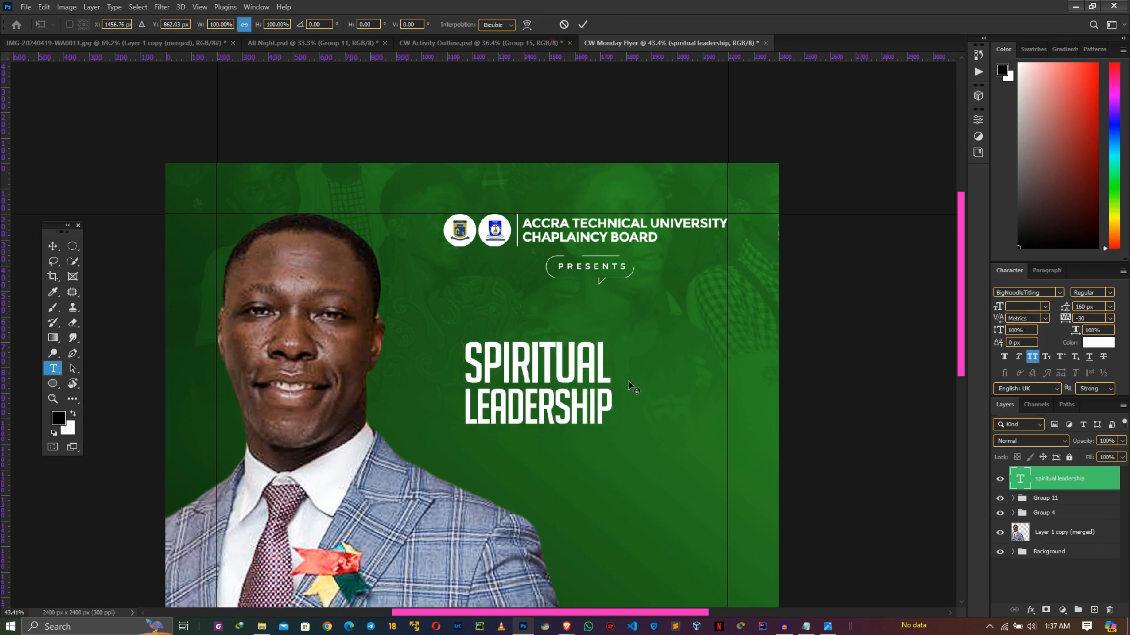
drag(615, 385, 729, 379)
scroll(721, 382, down, 3)
scroll(722, 383, up, 4)
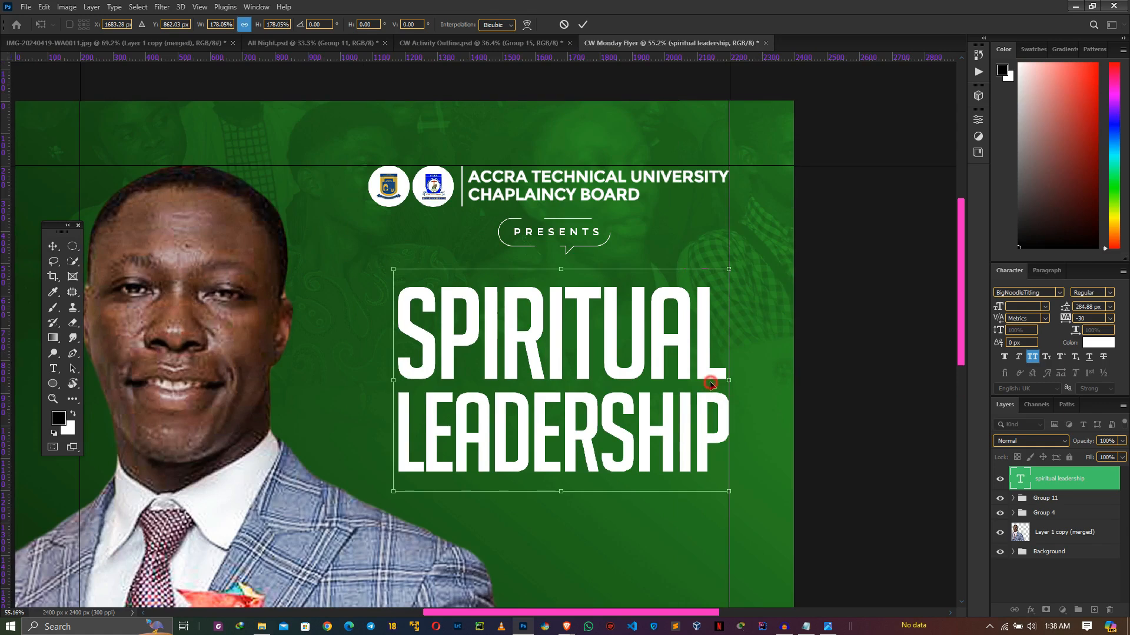
key(Return)
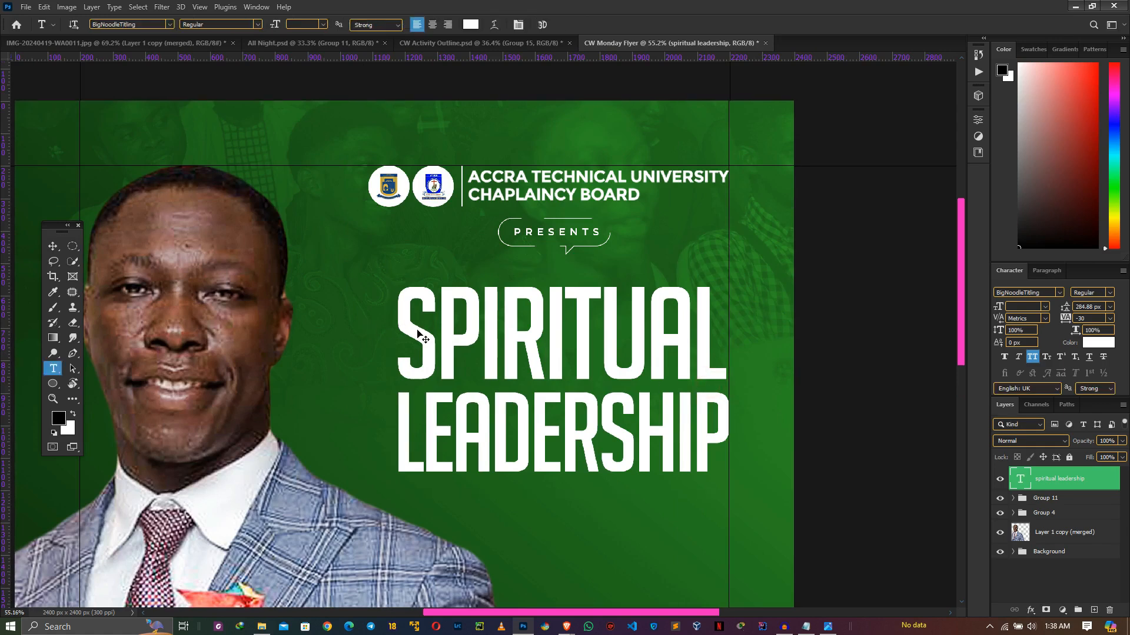
key(v)
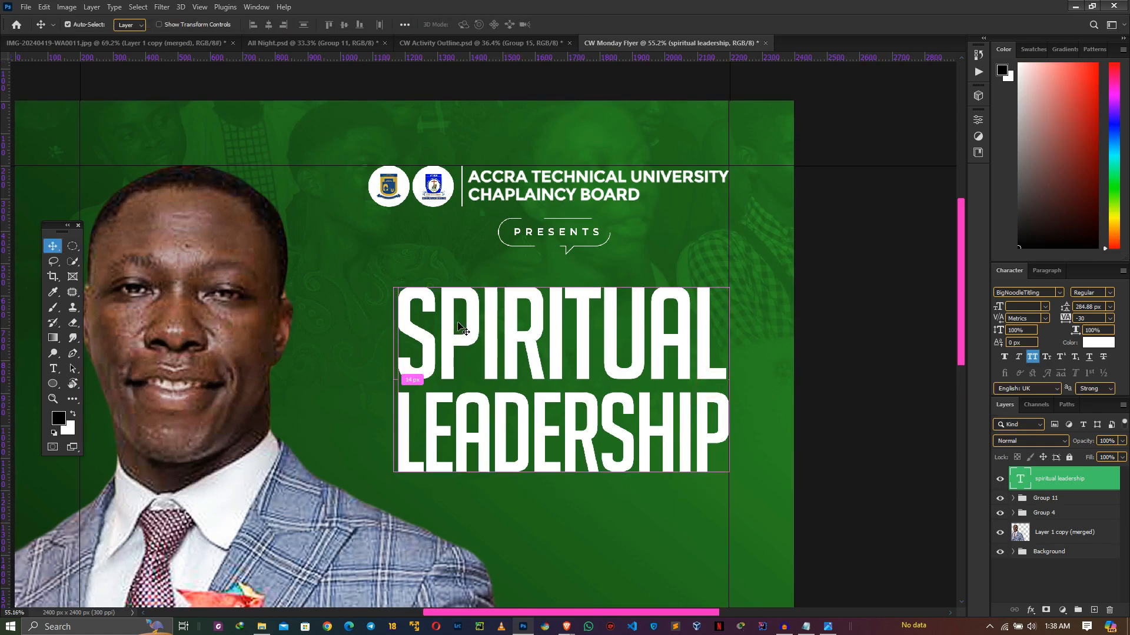
key(ctrl+t)
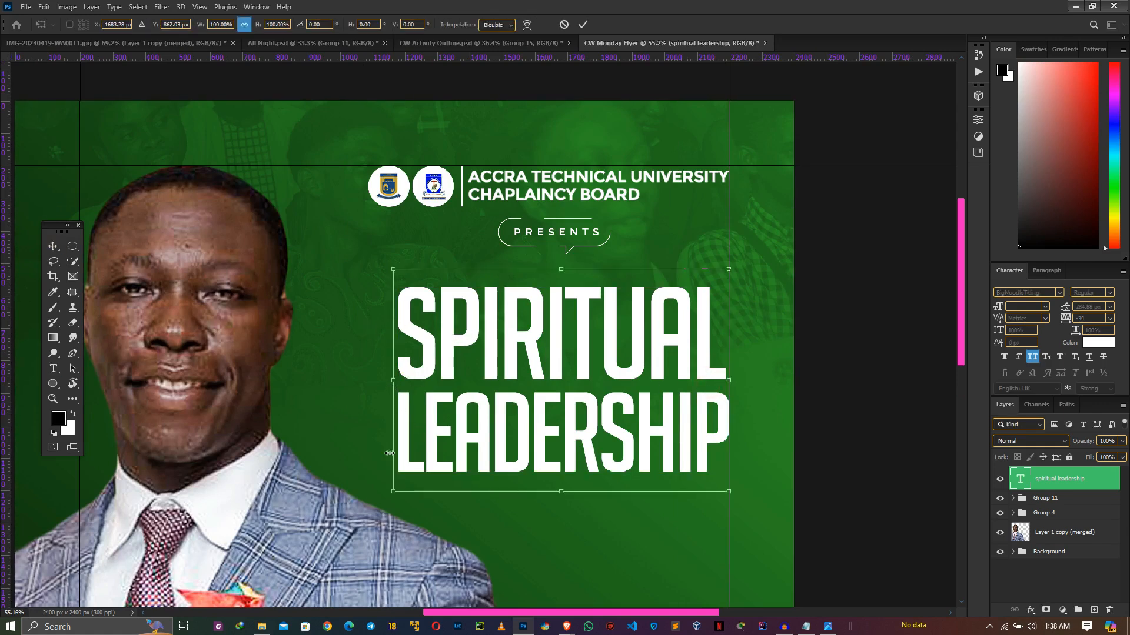
drag(393, 491, 371, 507)
key(Return)
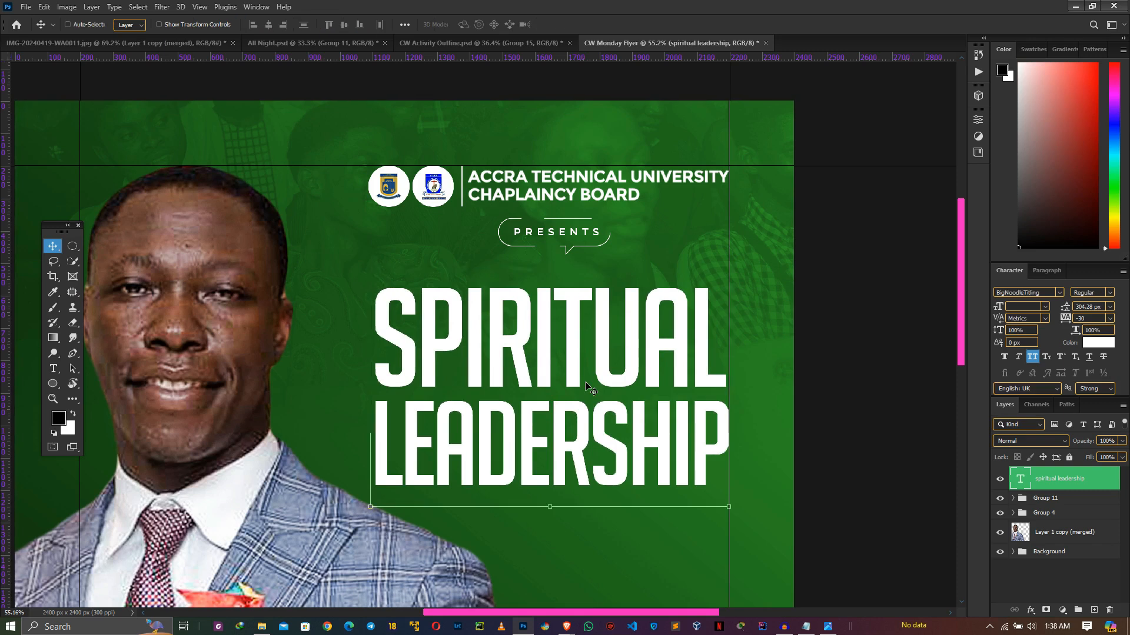
Step: Set the title's leading to 280 px and nudge the text slightly down
click(1103, 306)
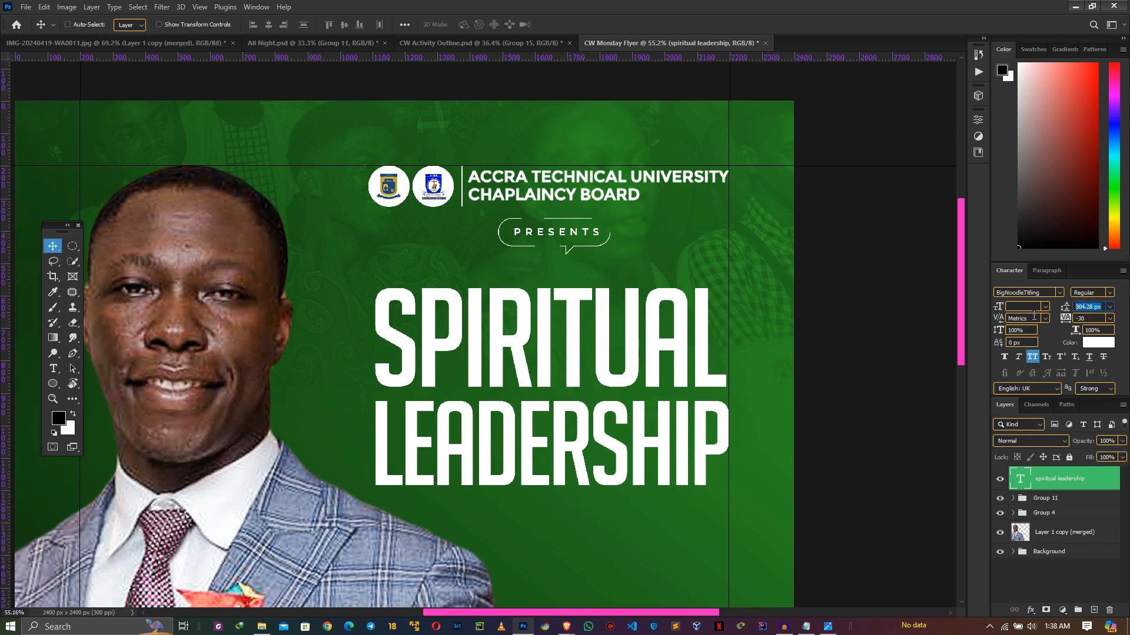
text(280)
key(Return)
drag(624, 354, 625, 360)
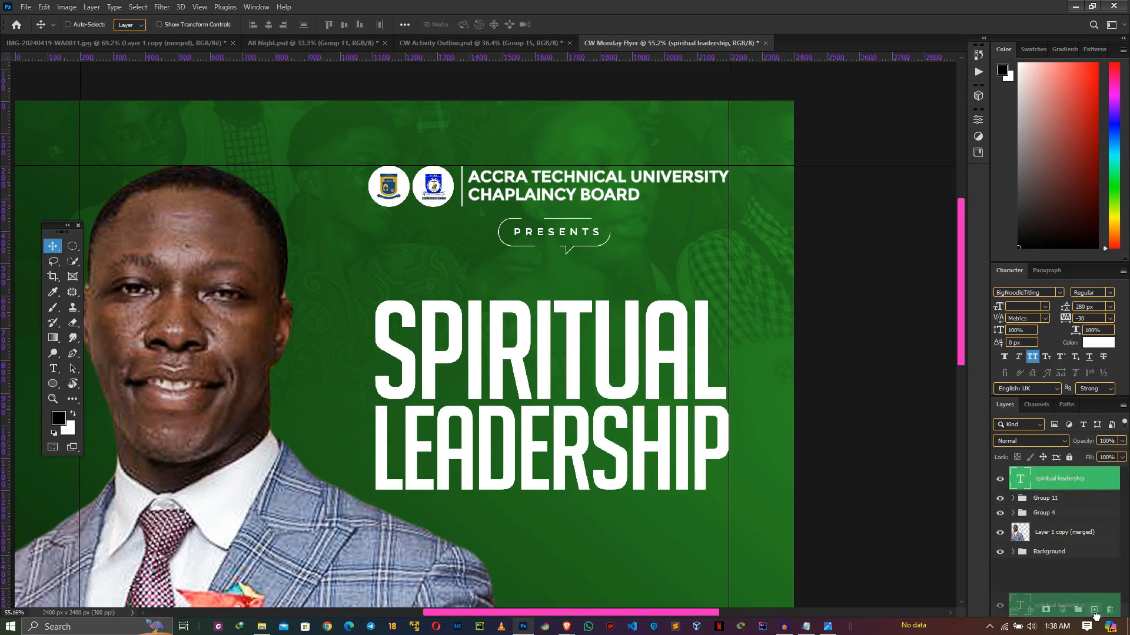
Step: Duplicate the title text layer, hide the original, and convert the copy to a shape
key(ctrl+j)
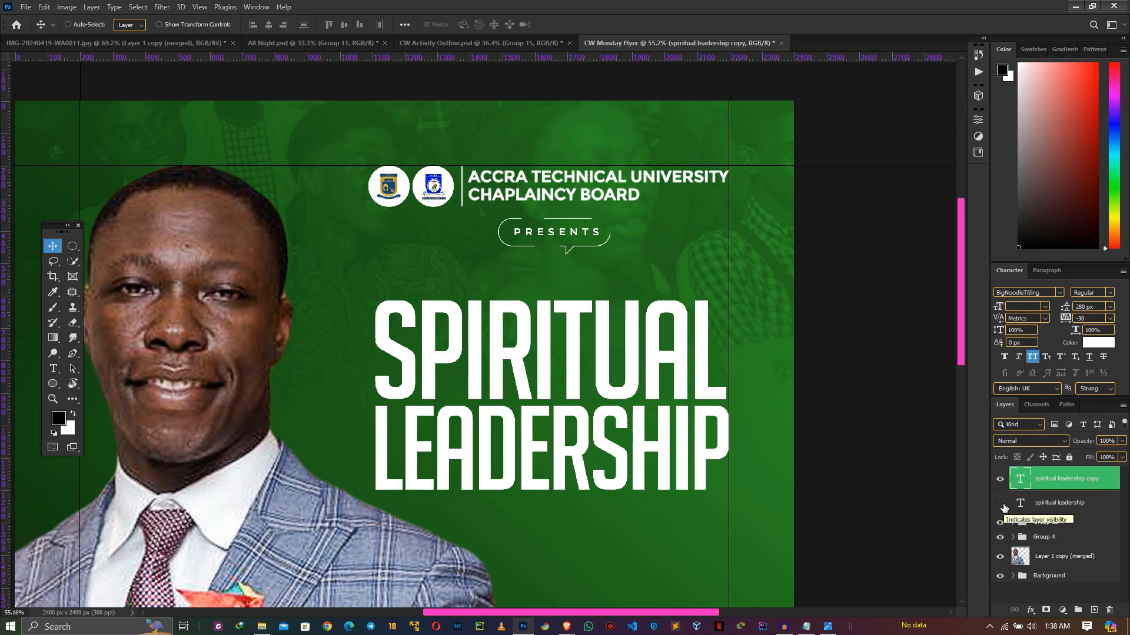
right_click(1089, 482)
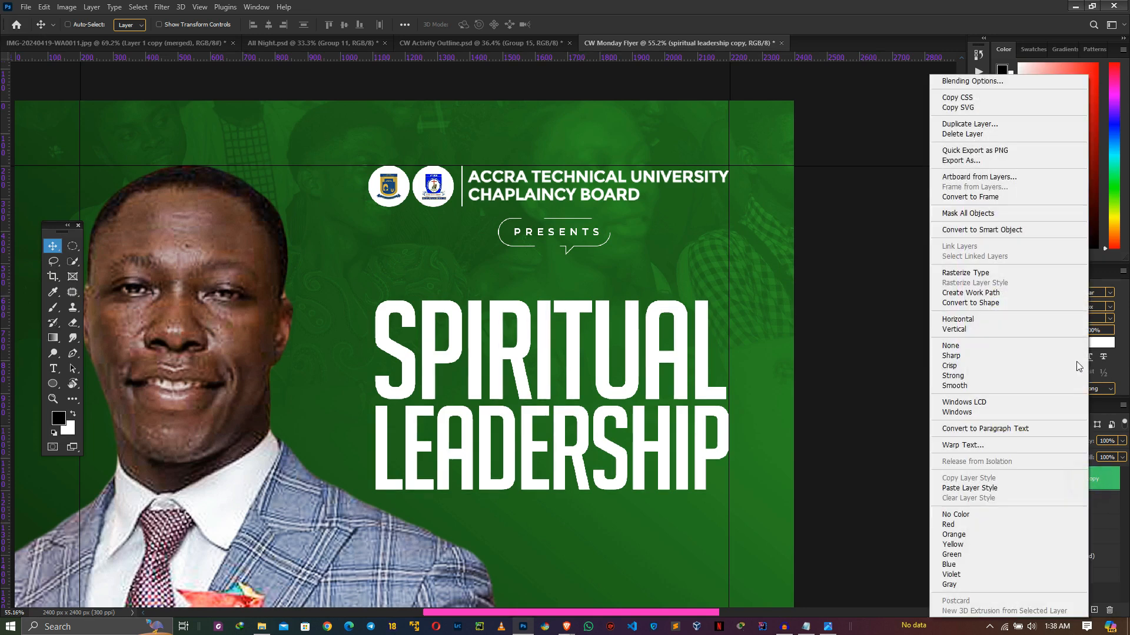
click(972, 303)
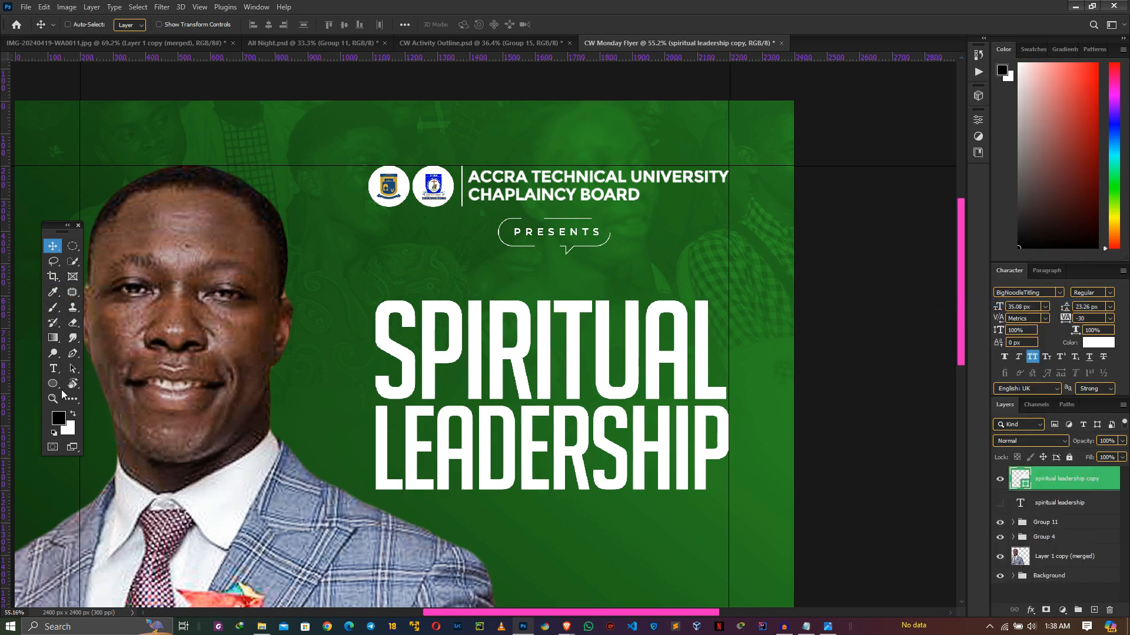
Step: Shorten the straight leg of the "R" in "LEADERSHIP" and extend the preceding "E"'s bottom bar beneath it
key(p)
scroll(592, 283, up, 1)
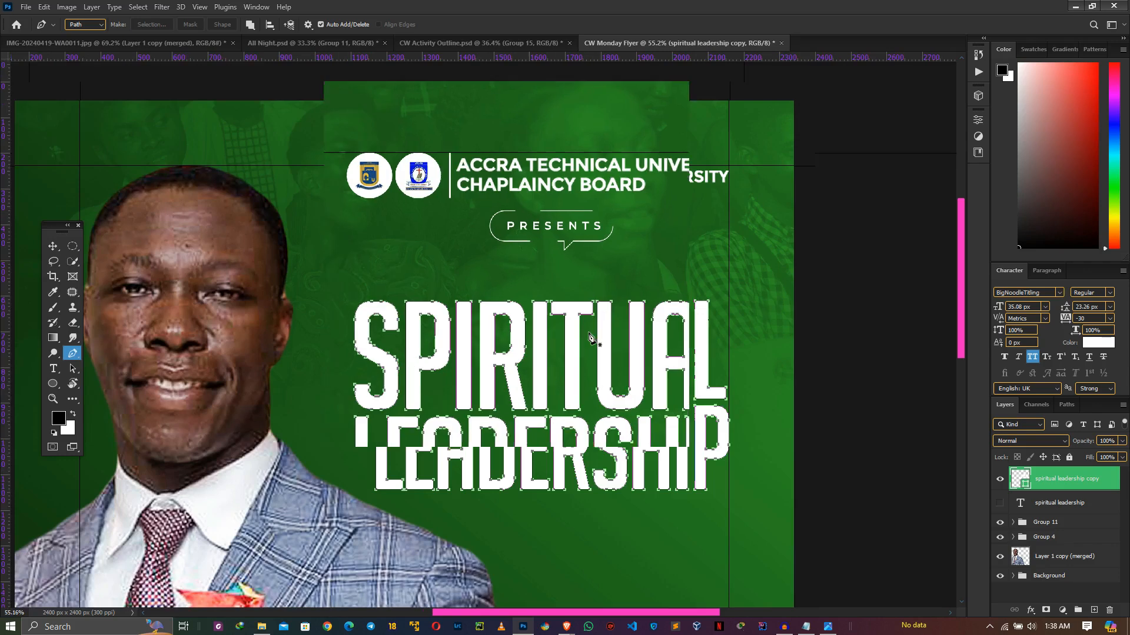
scroll(592, 333, up, 3)
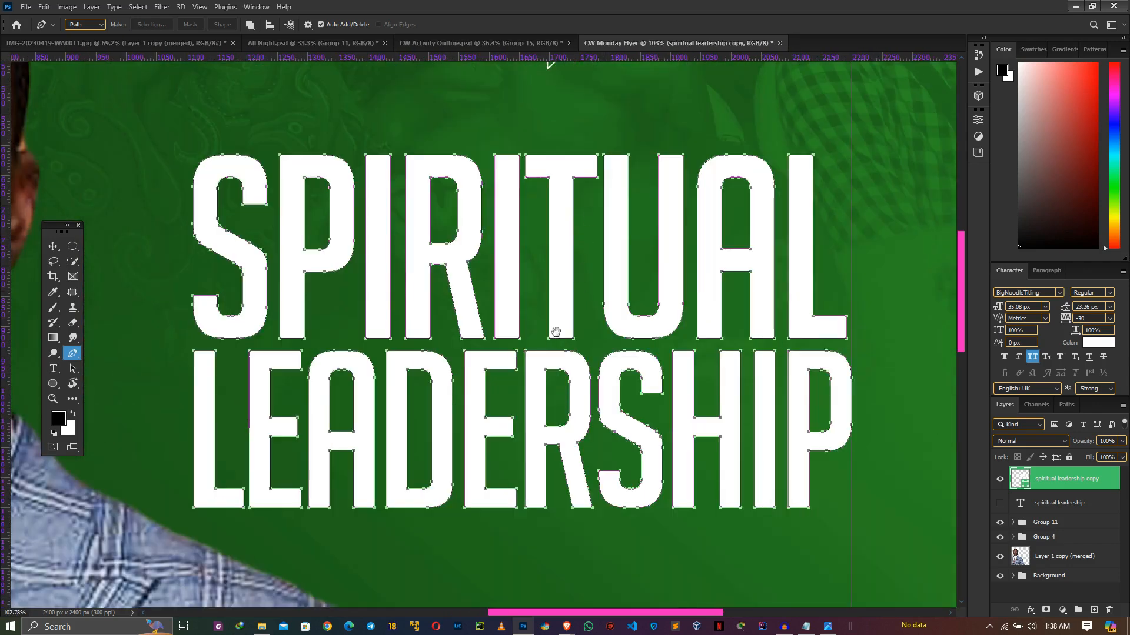
drag(540, 474, 541, 281)
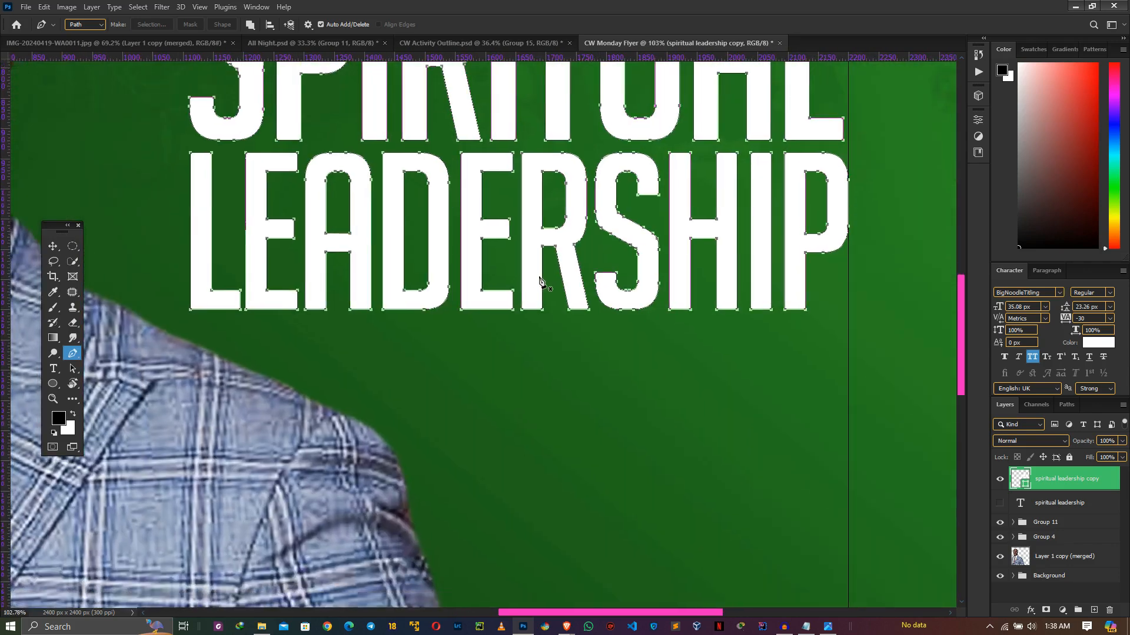
scroll(538, 284, up, 3)
scroll(519, 289, up, 5)
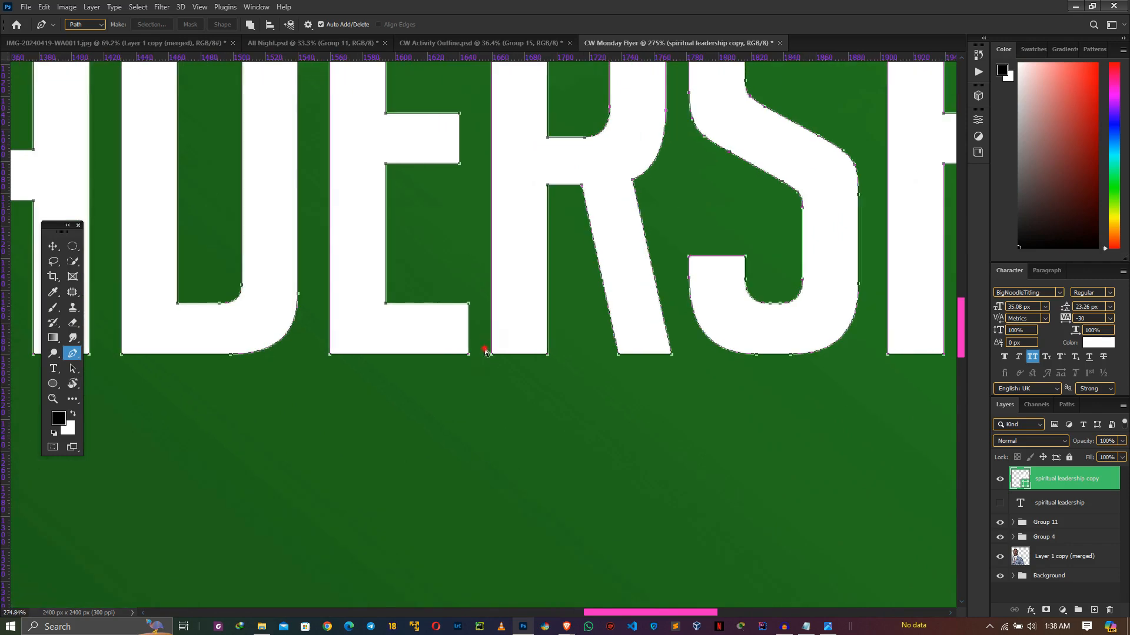
drag(524, 353, 542, 322)
scroll(547, 302, down, 6)
Step: Add anchor points on top of the "T" in "SPIRITUAL" and pull them upward to form a cross with a slanted tip
drag(561, 242, 555, 455)
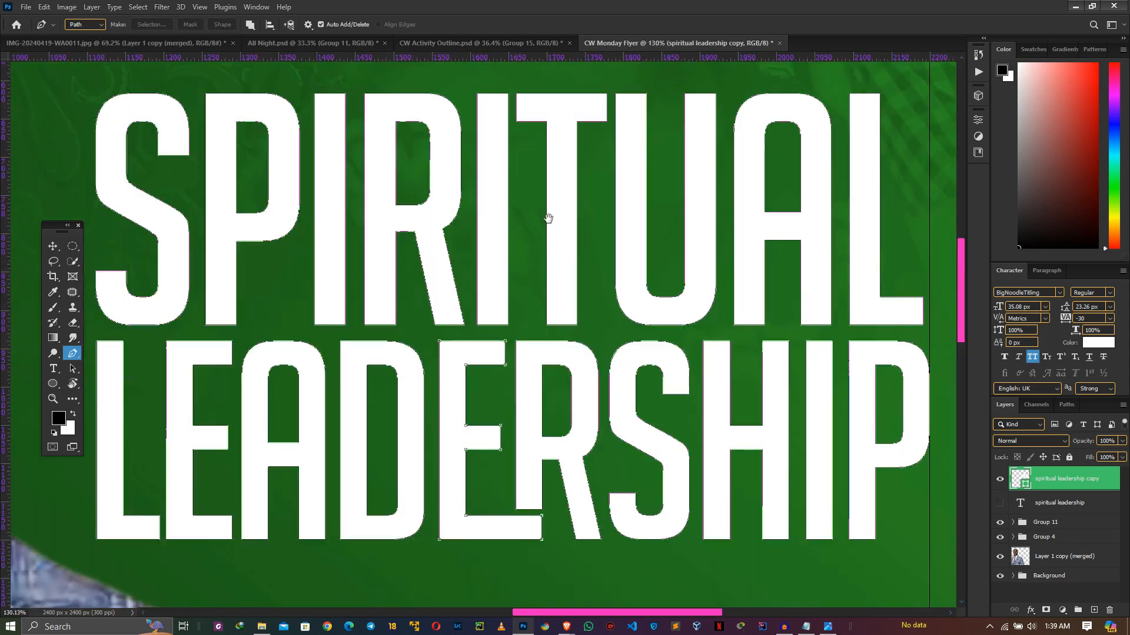
drag(546, 217, 548, 392)
scroll(550, 276, up, 5)
drag(550, 272, 485, 319)
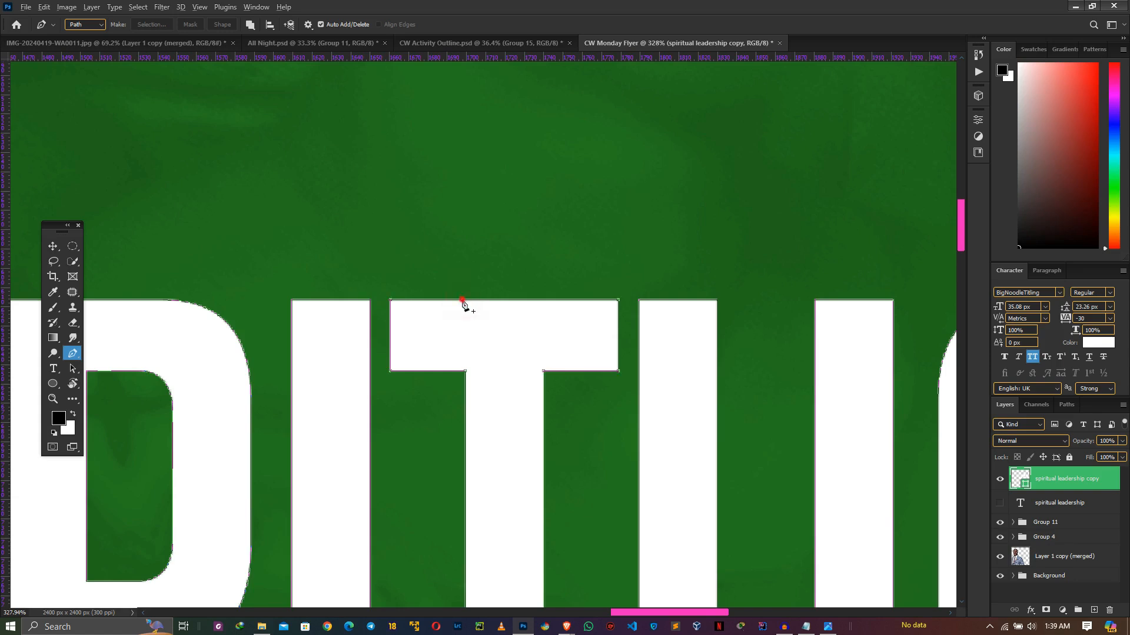
click(462, 300)
drag(536, 300, 539, 196)
click(464, 299)
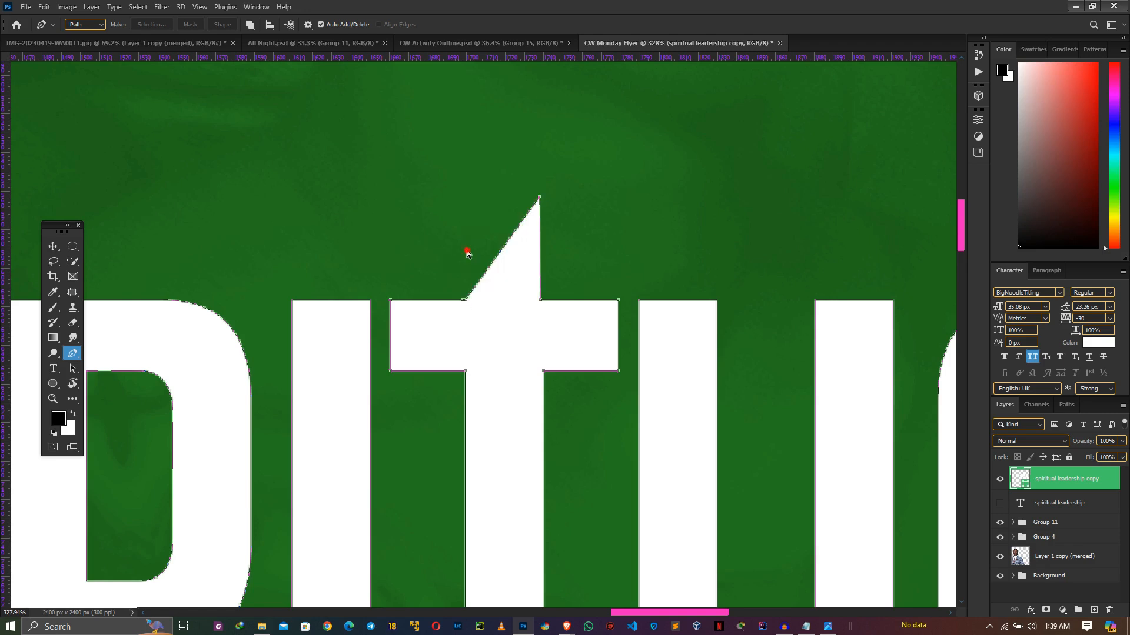
drag(467, 246, 462, 161)
scroll(510, 243, down, 5)
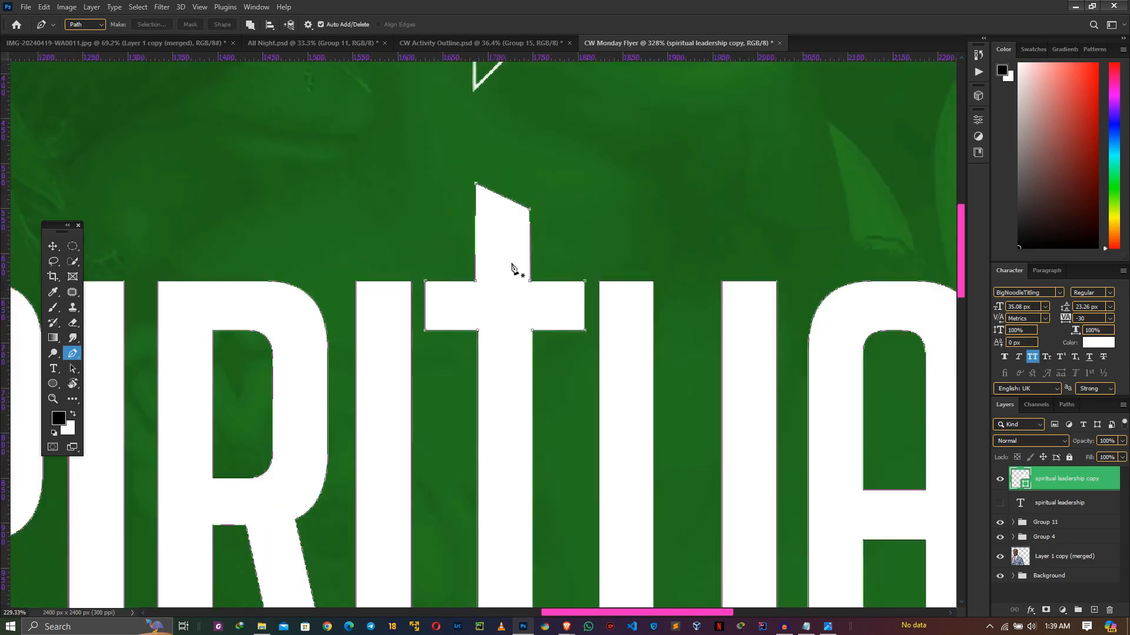
scroll(510, 243, down, 4)
key(v)
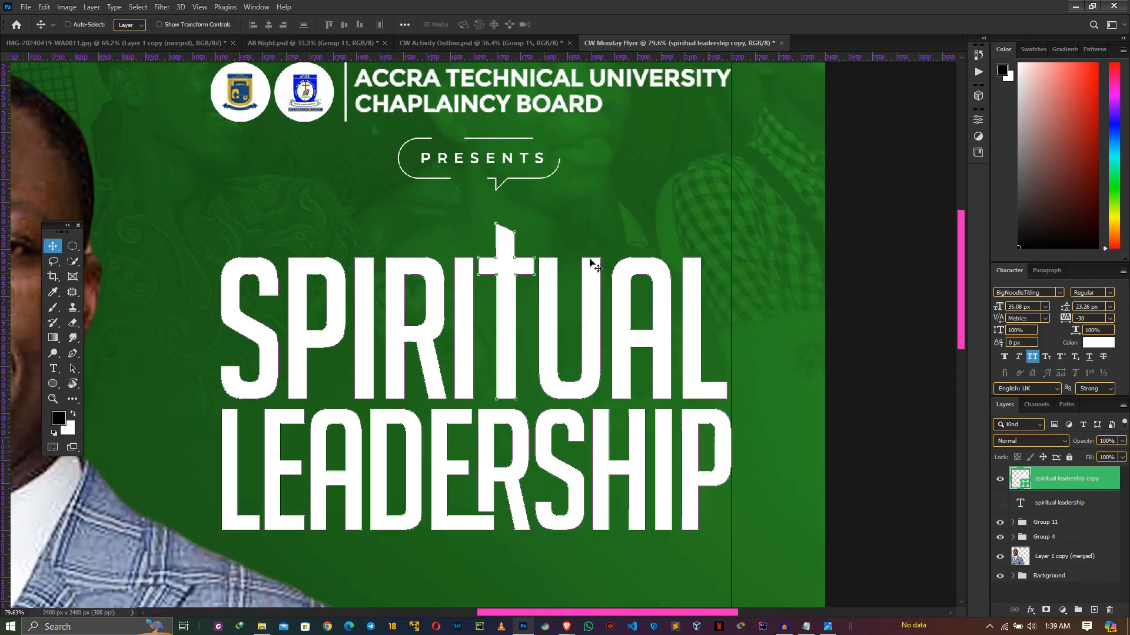
Step: Raise the cross-shaped "T"'s upper part so its crossbar sits above the neighbouring letters
scroll(582, 272, down, 3)
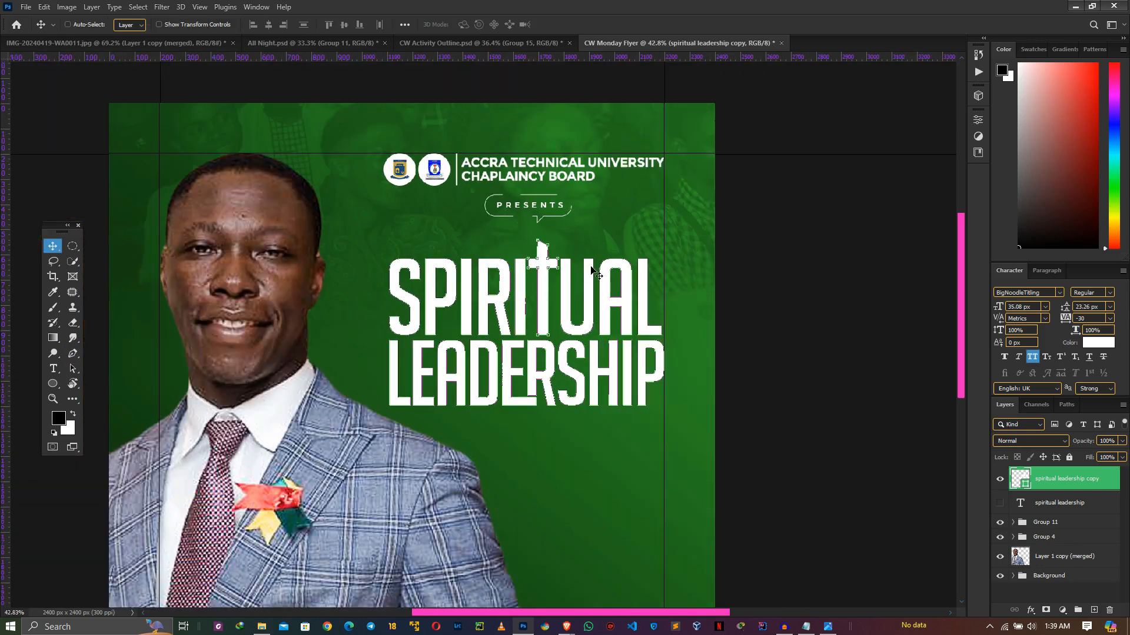
scroll(551, 283, up, 3)
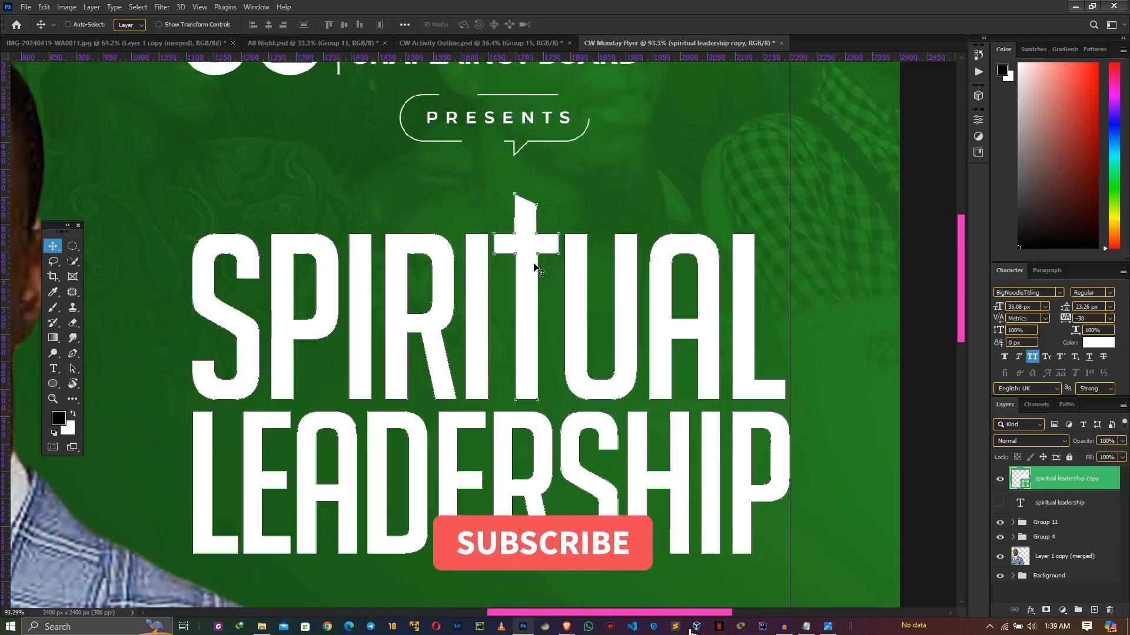
scroll(540, 246, up, 2)
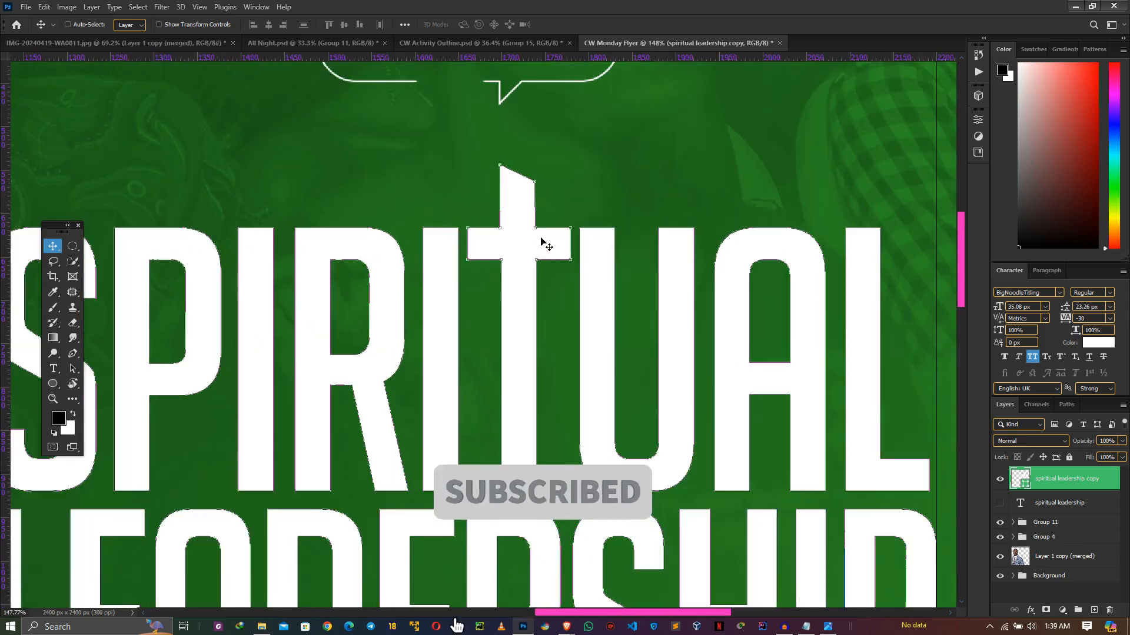
scroll(540, 236, down, 3)
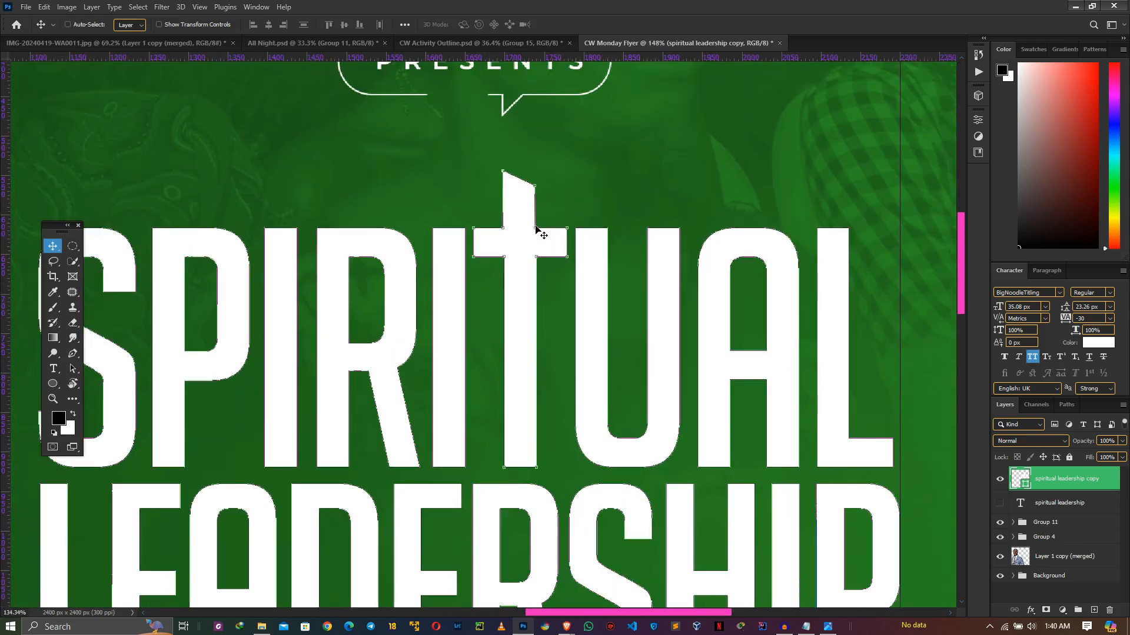
scroll(539, 234, up, 3)
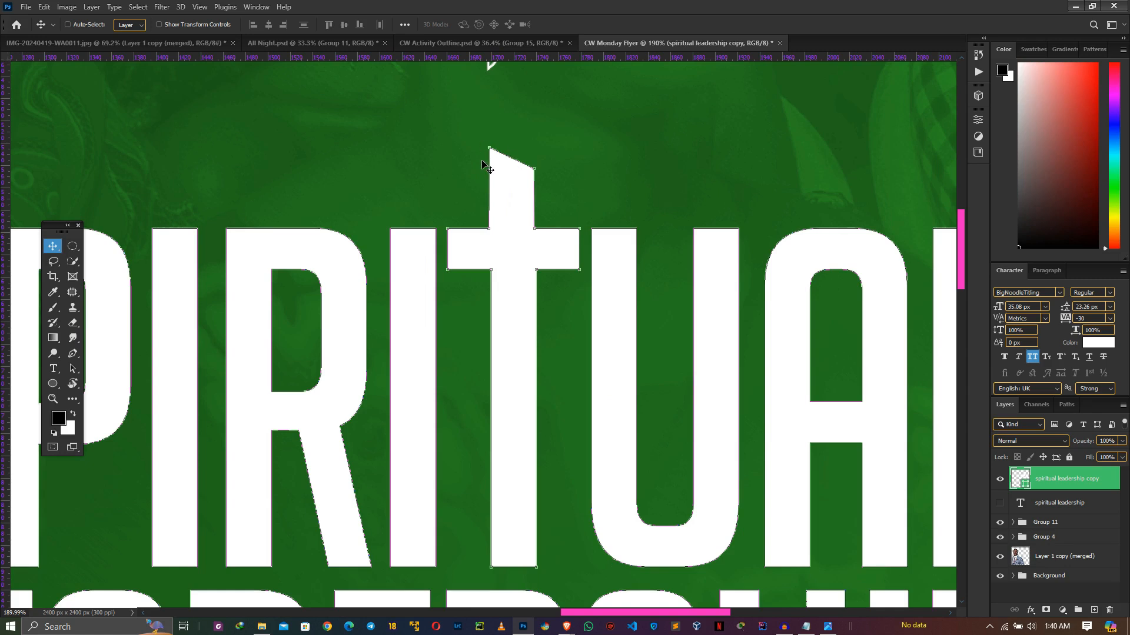
key(p)
drag(437, 113, 587, 285)
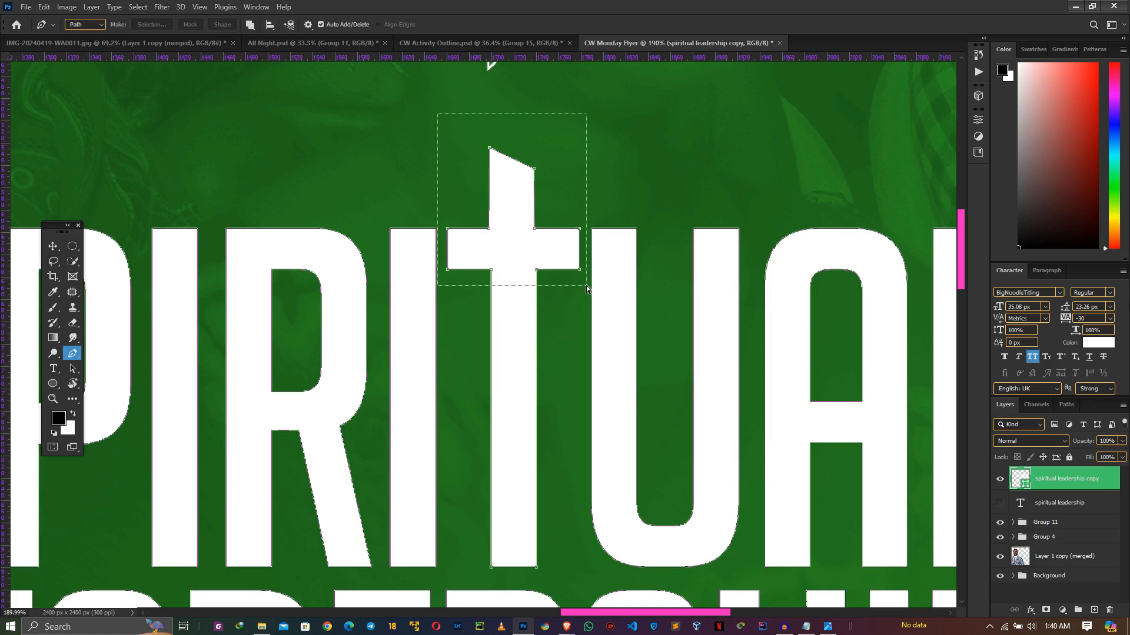
click(546, 232)
Step: Widen the raised crossbar at both ends so it spans over the adjacent "I" and the first stroke of the "U"
drag(544, 221, 661, 320)
scroll(547, 187, up, 6)
drag(269, 174, 330, 302)
drag(310, 256, 202, 267)
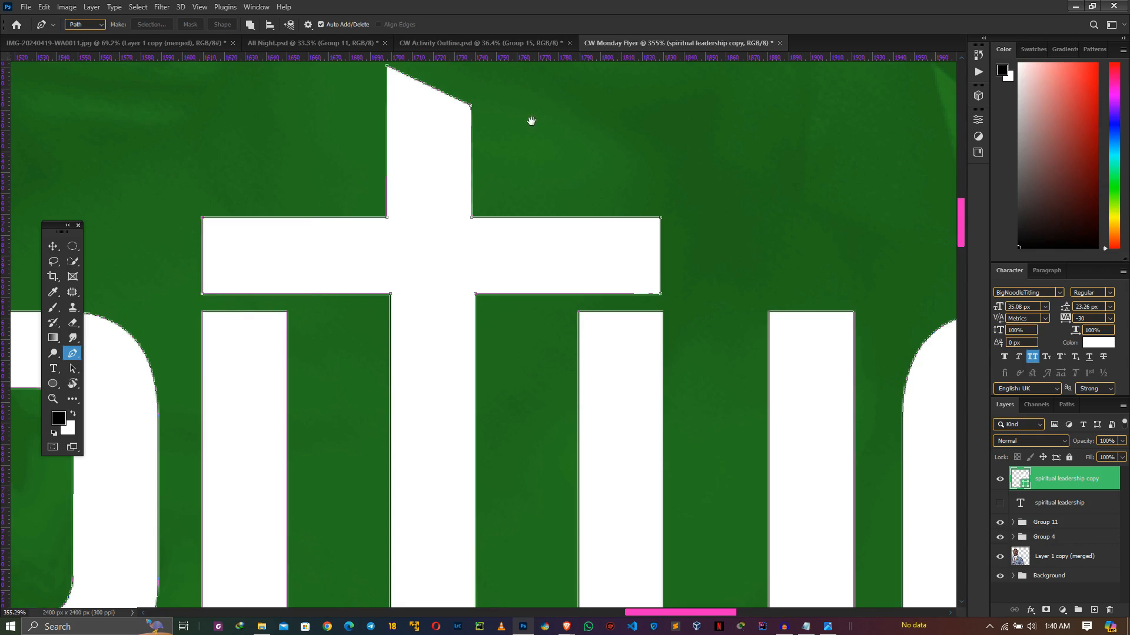
Step: Lower the slanted tip of the "T" slightly to widen its gap from the "PRESENTS" bubble's tail
drag(528, 119, 552, 278)
drag(390, 205, 463, 288)
scroll(371, 255, down, 6)
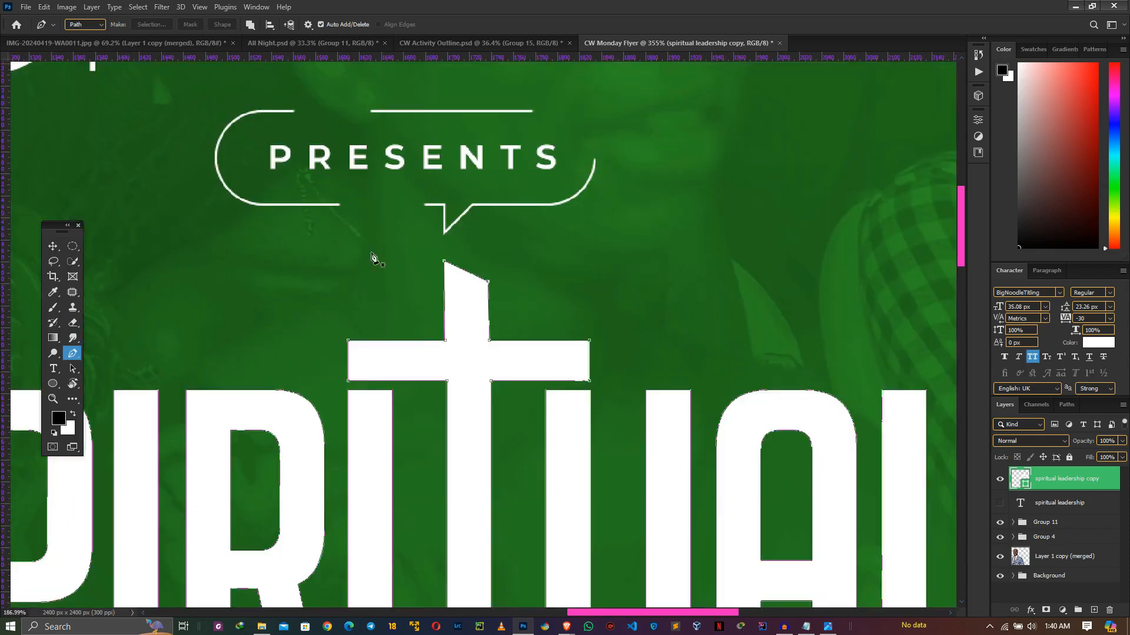
scroll(310, 276, down, 4)
key(v)
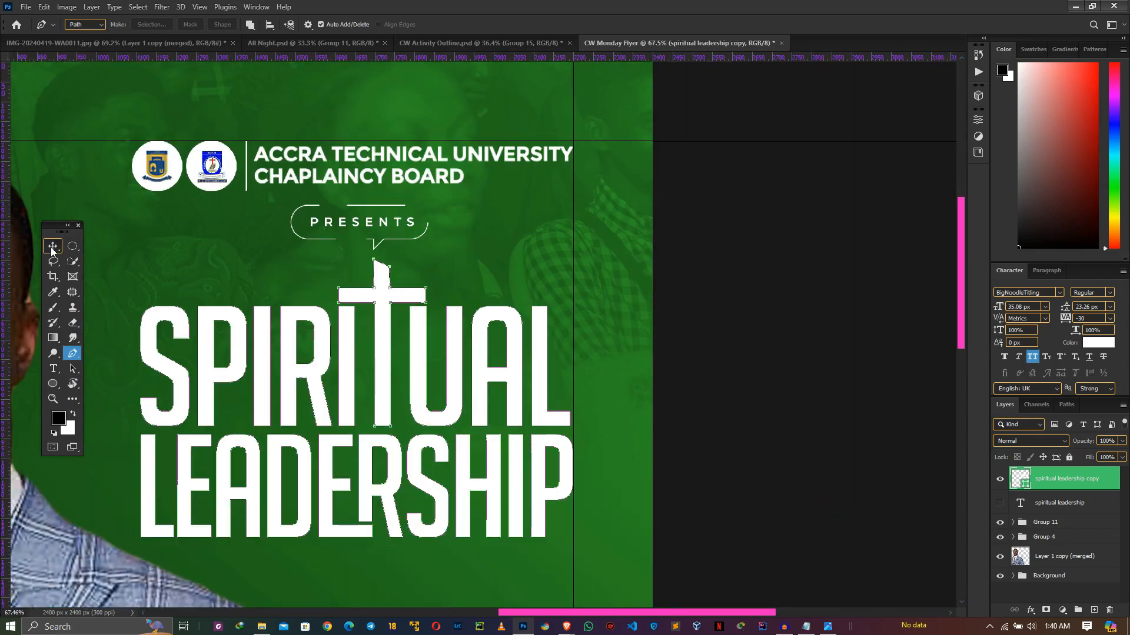
scroll(466, 292, down, 1)
scroll(426, 297, up, 3)
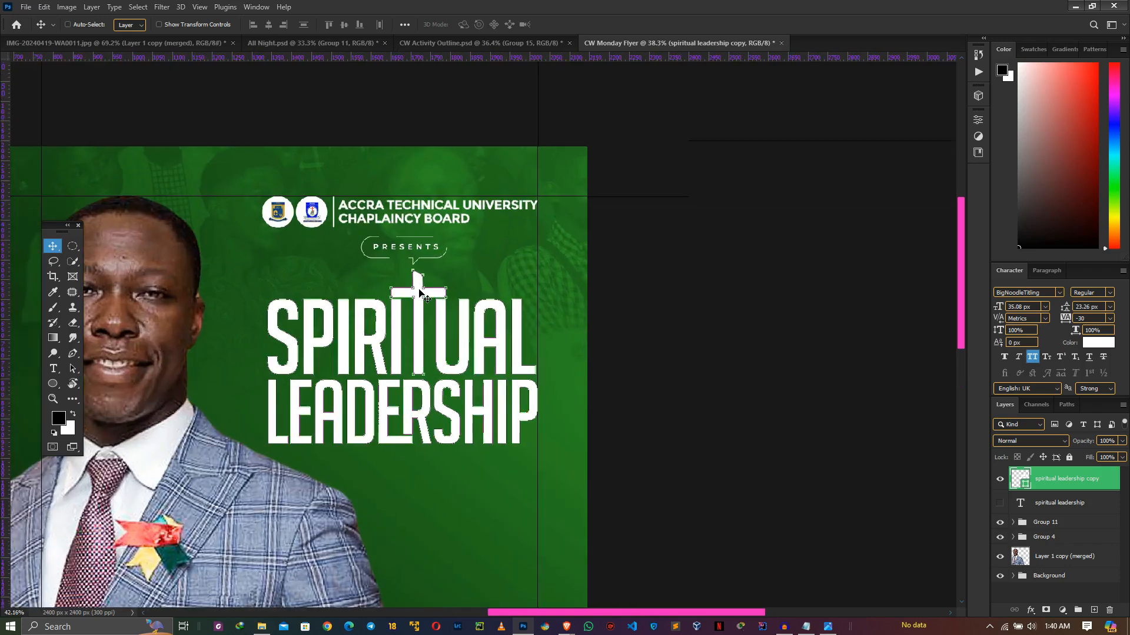
scroll(390, 303, up, 5)
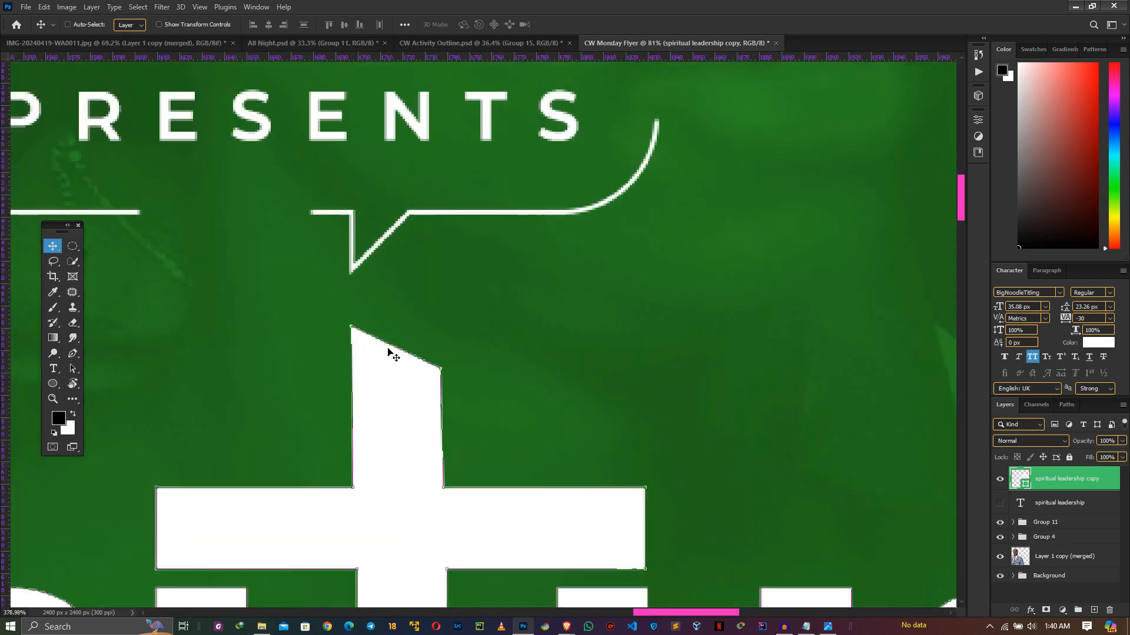
key(p)
drag(331, 316, 429, 392)
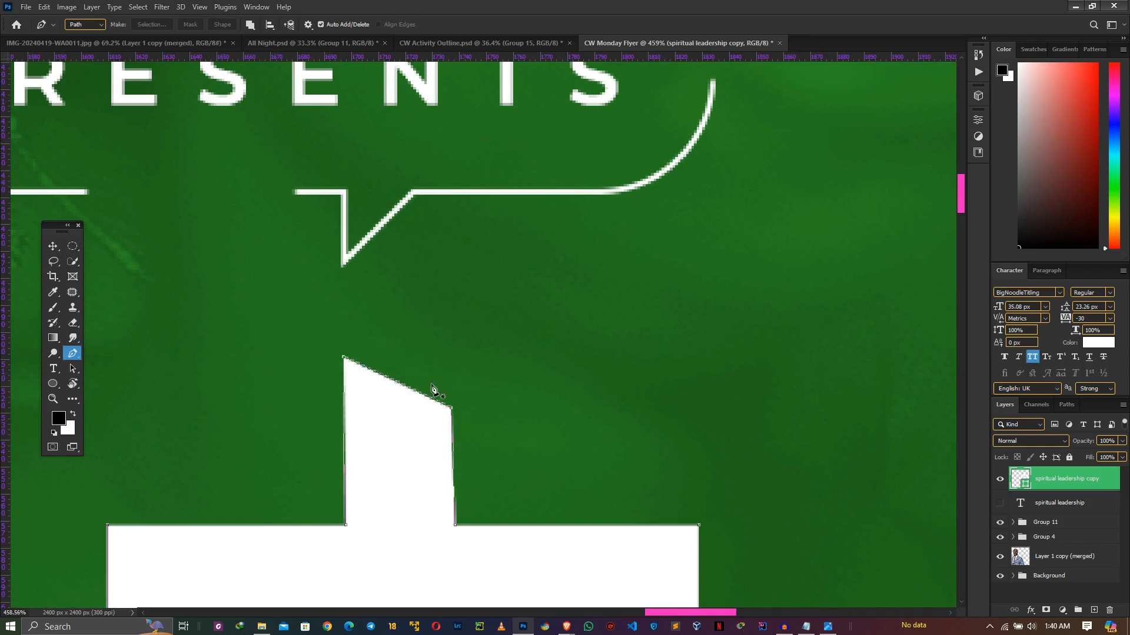
scroll(432, 393, down, 6)
drag(505, 503, 532, 240)
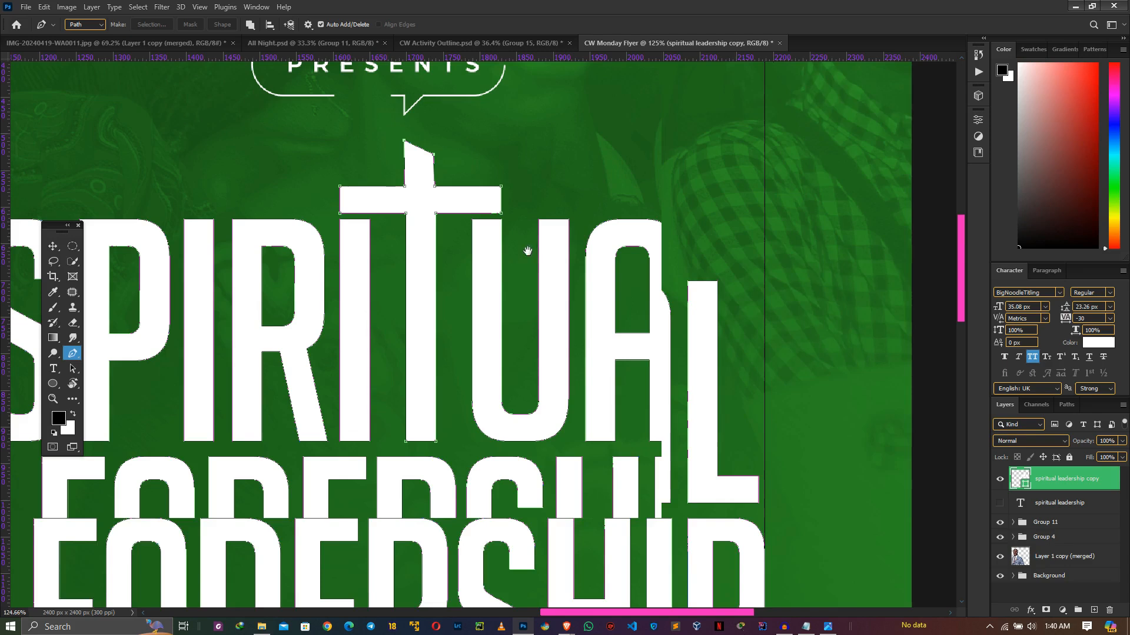
Step: Switch the fill of the "SPIRITUAL LEADERSHIP" title shape to a linear gradient
click(53, 247)
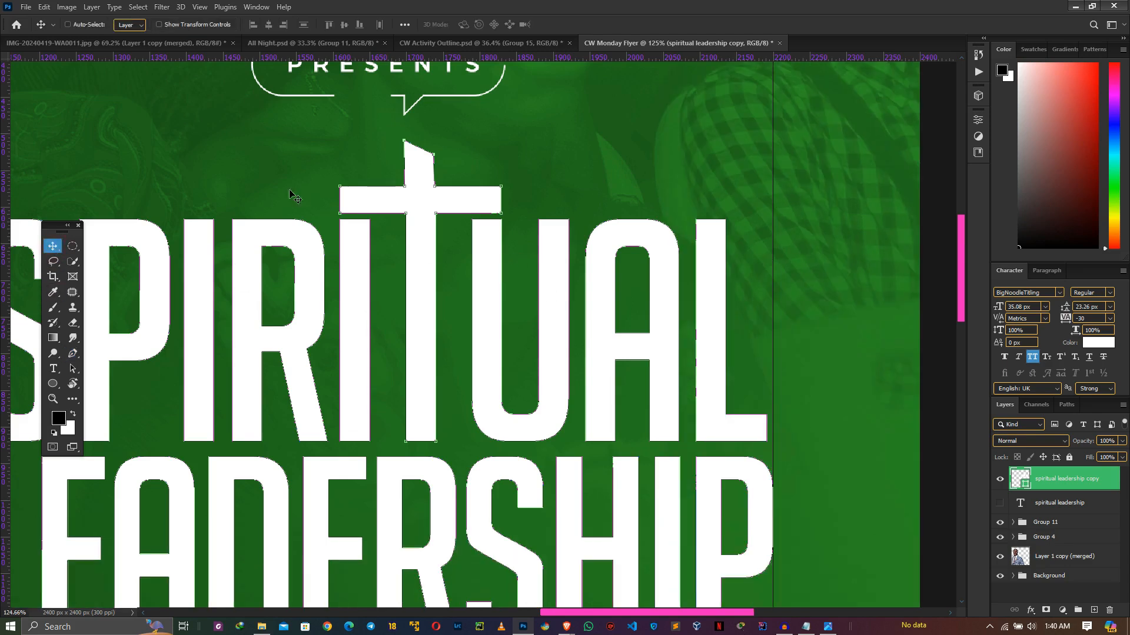
click(53, 384)
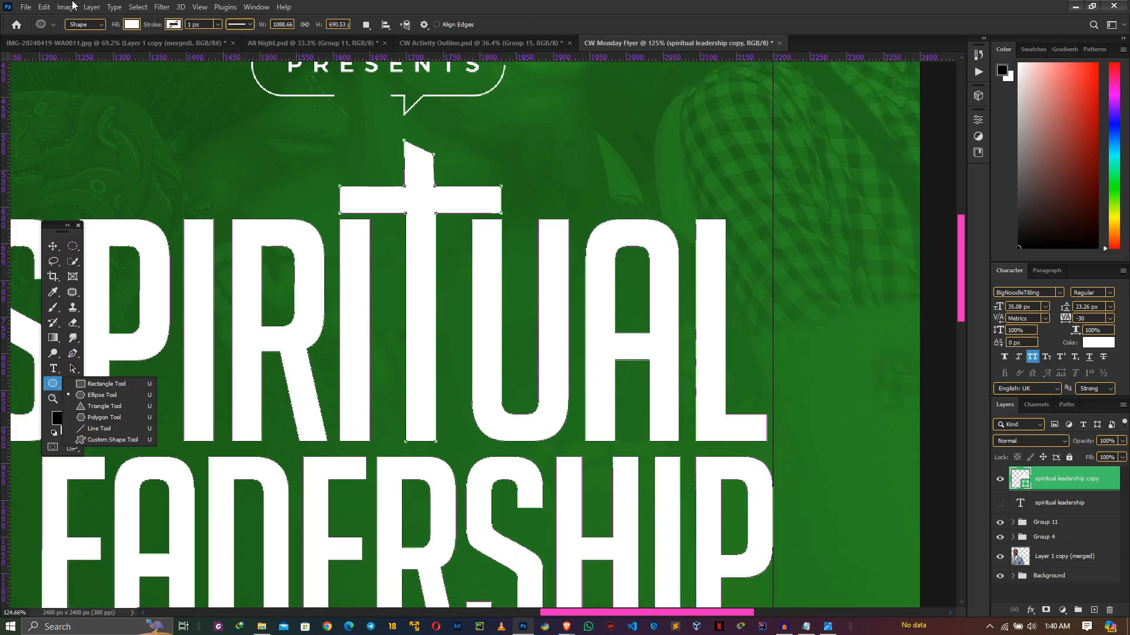
click(131, 25)
click(104, 48)
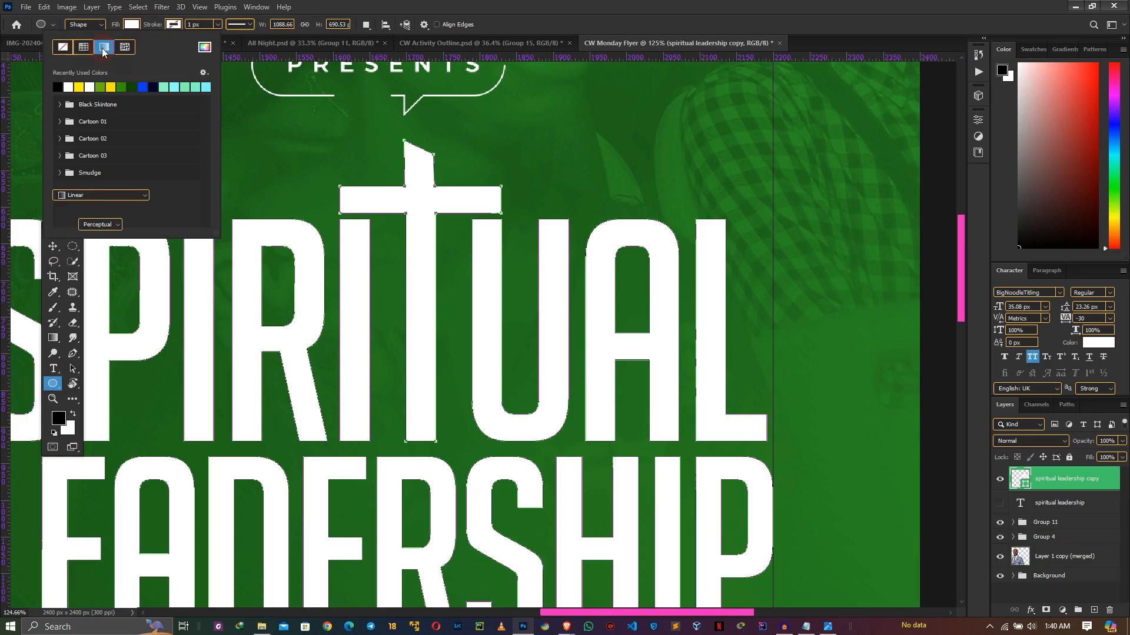
click(53, 246)
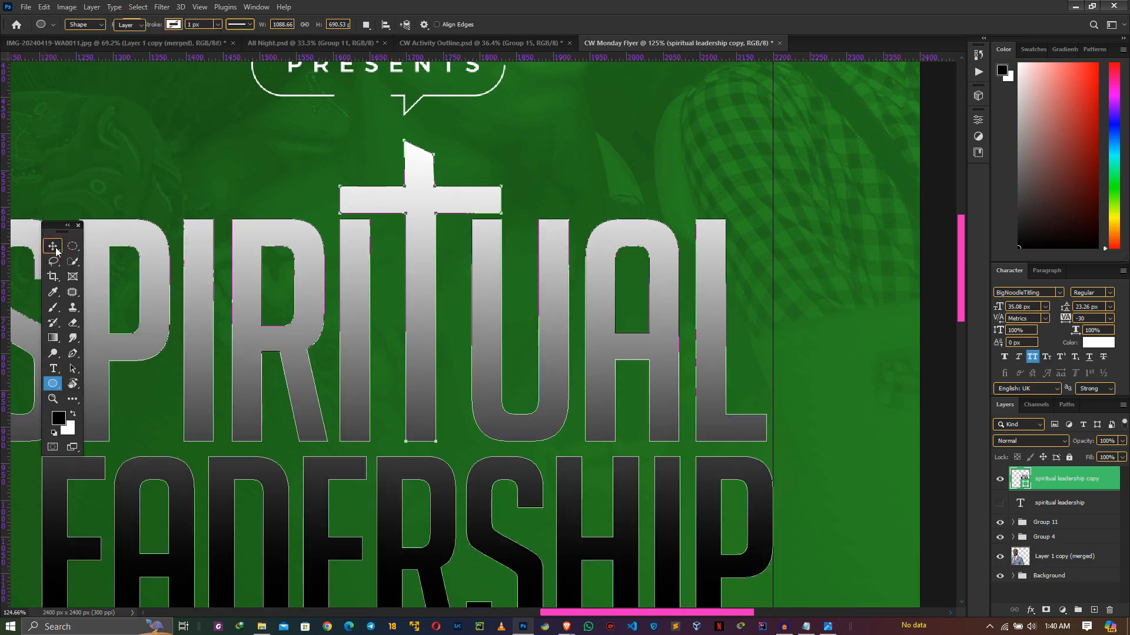
scroll(583, 258, down, 6)
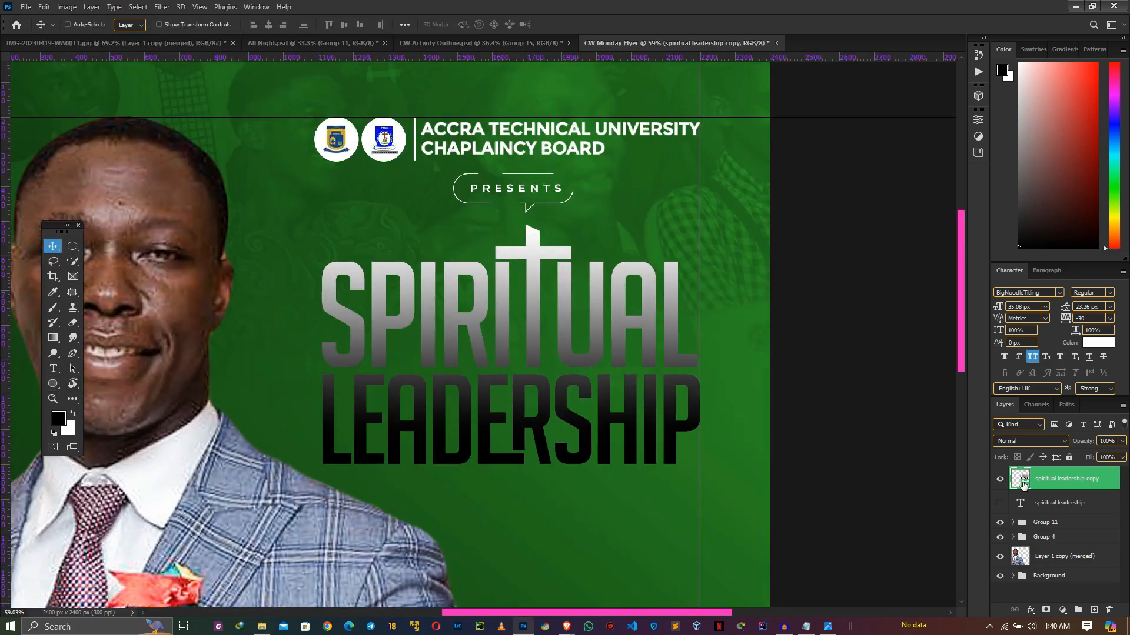
Step: Apply the gold gradient preset with alternating orange and pale-yellow stops to the title's gradient fill
double_click(1021, 478)
click(929, 371)
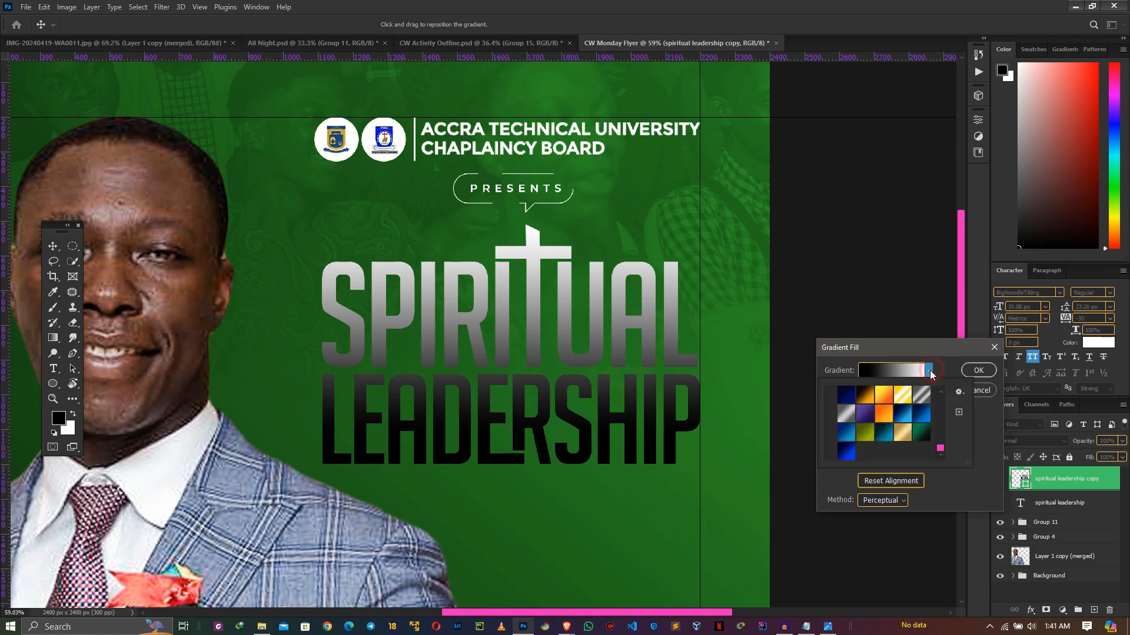
scroll(907, 423, up, 2)
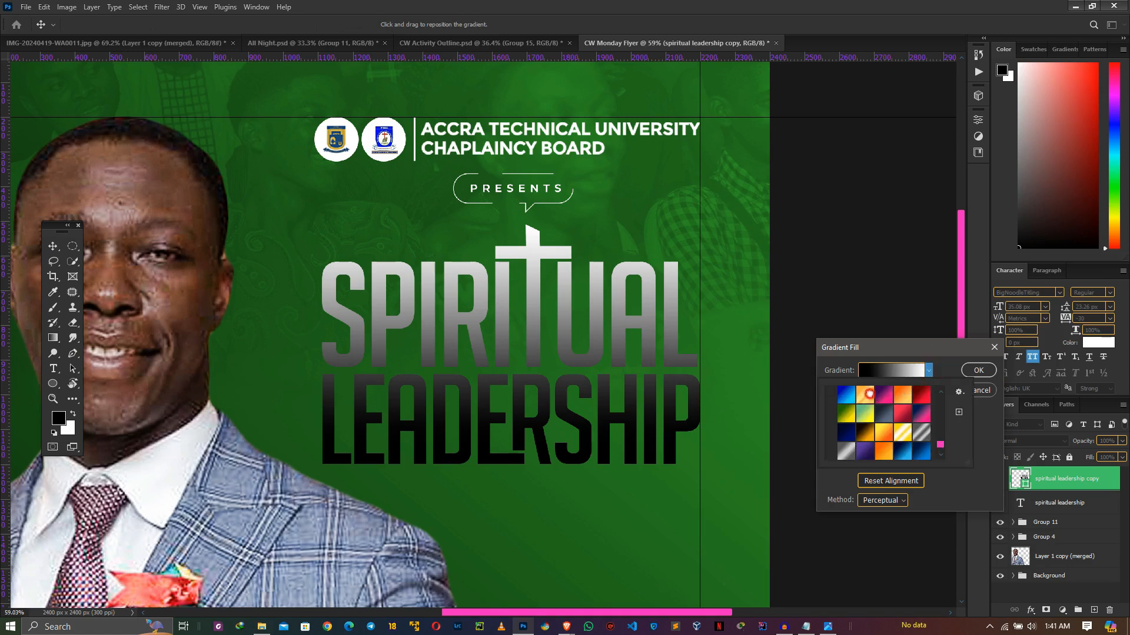
click(866, 394)
click(887, 371)
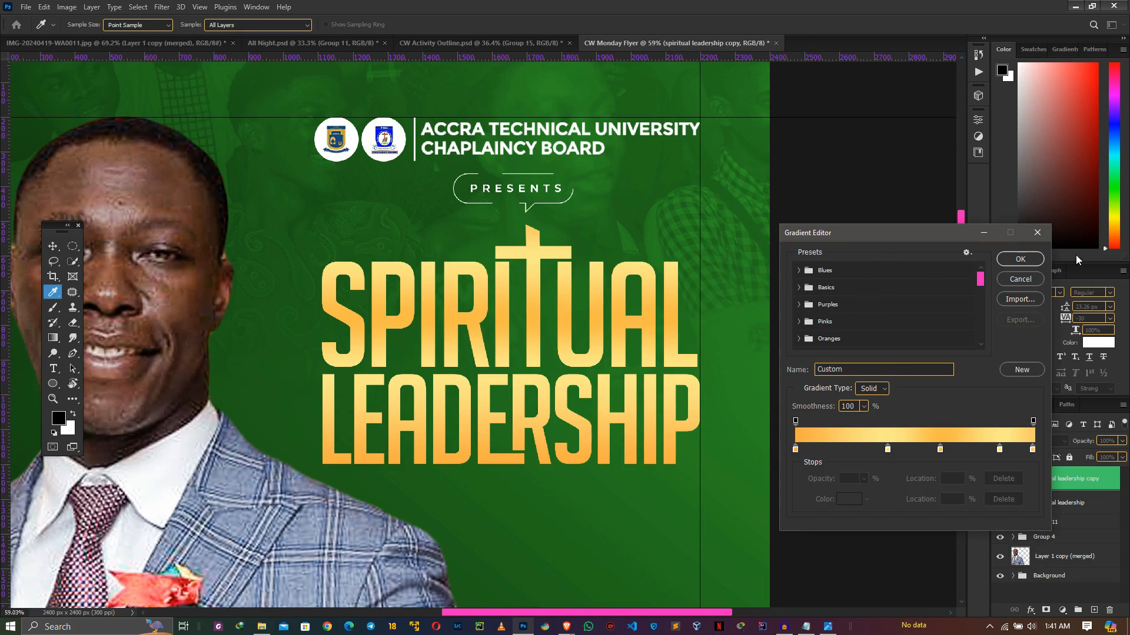
click(1023, 261)
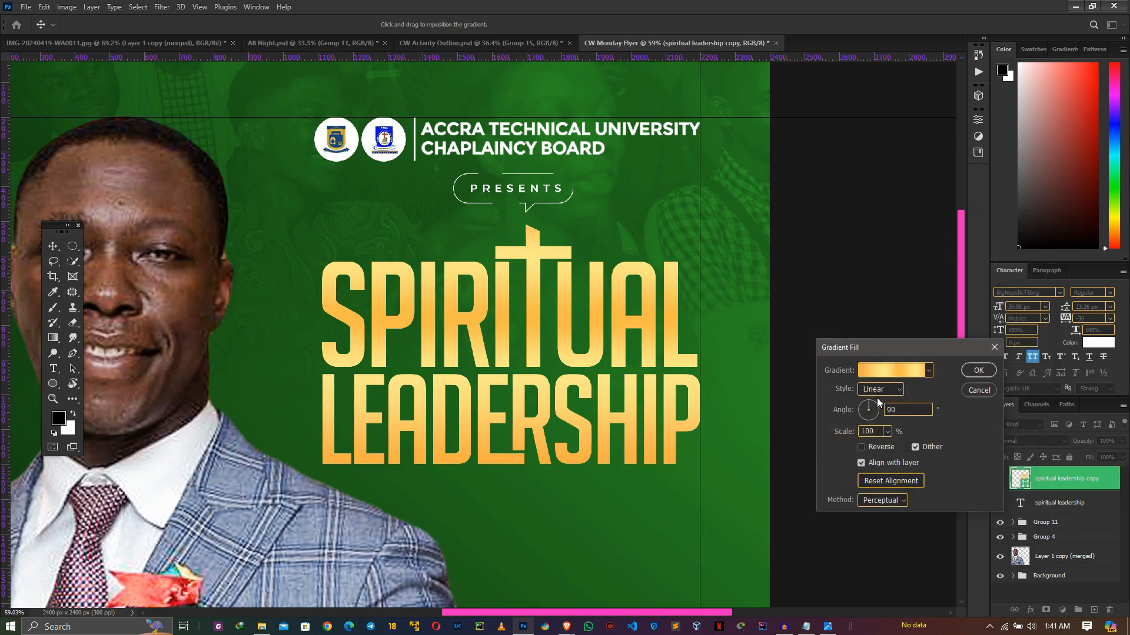
Step: Set the title gradient's angle to 0° and scale to 121%, and shift it slightly across the letters
double_click(905, 404)
text(0)
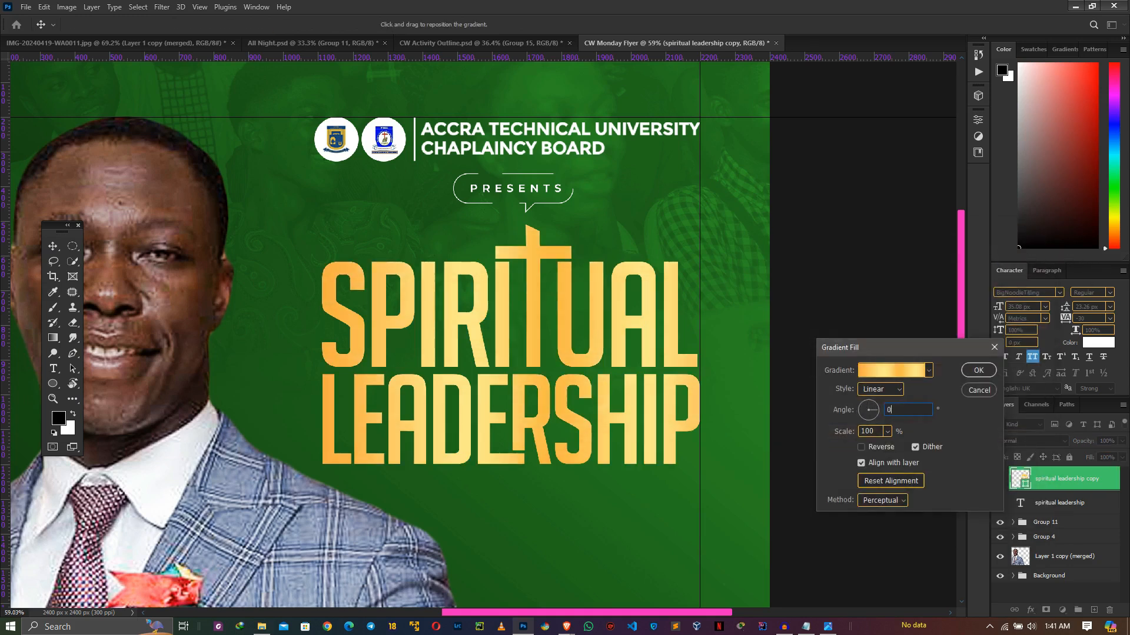
drag(548, 410, 583, 420)
double_click(919, 408)
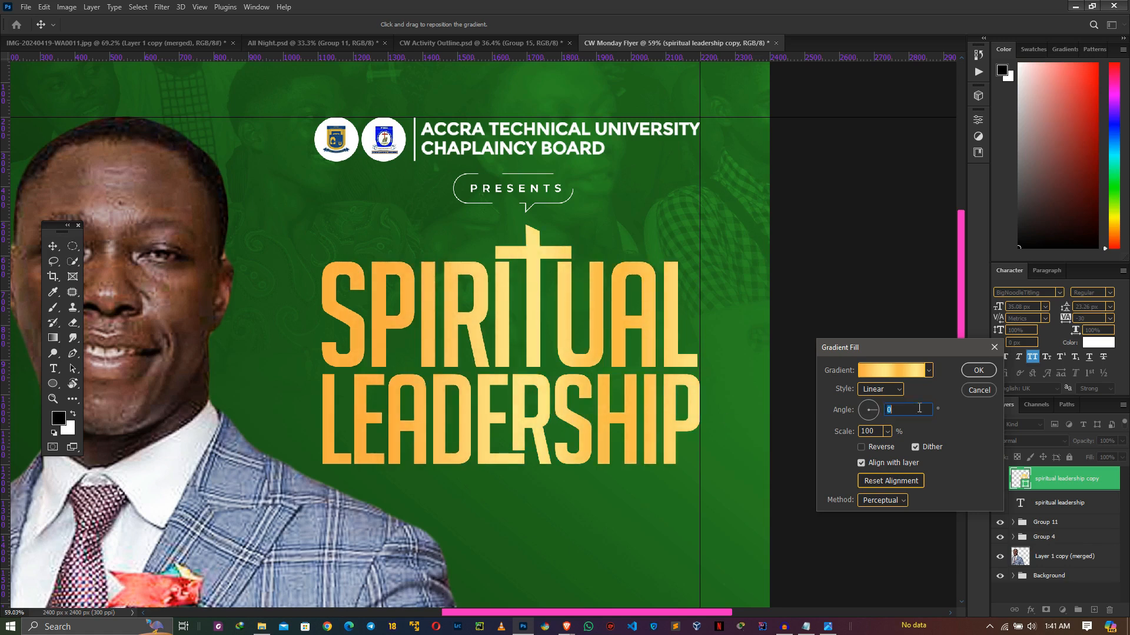
double_click(867, 430)
text(121)
drag(595, 368, 617, 374)
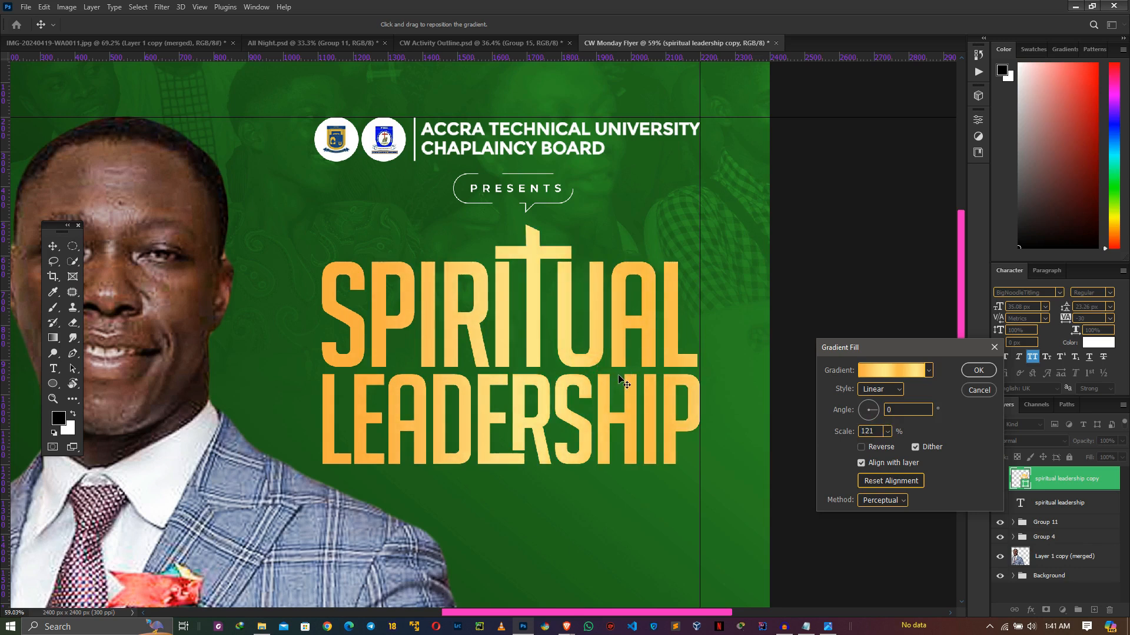
click(977, 370)
Step: Copy the black ribbon image "pngegg - 2024-04-20T171141.354.png" from the "youtube" folder and paste it into the flyer
scroll(579, 250, down, 4)
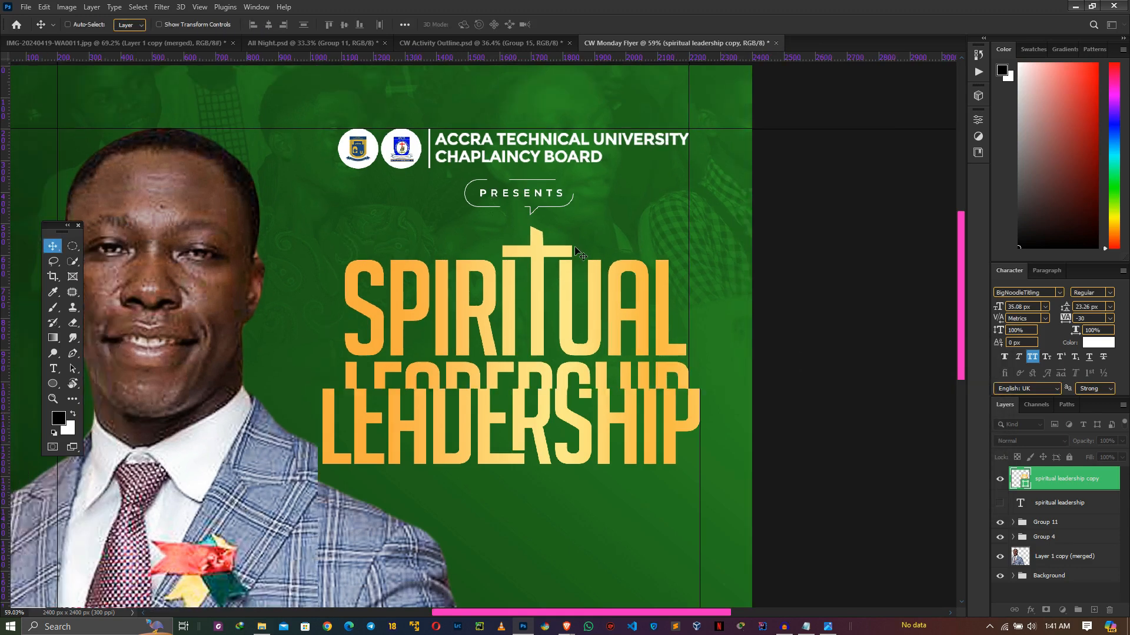
drag(650, 233, 645, 238)
scroll(590, 265, up, 3)
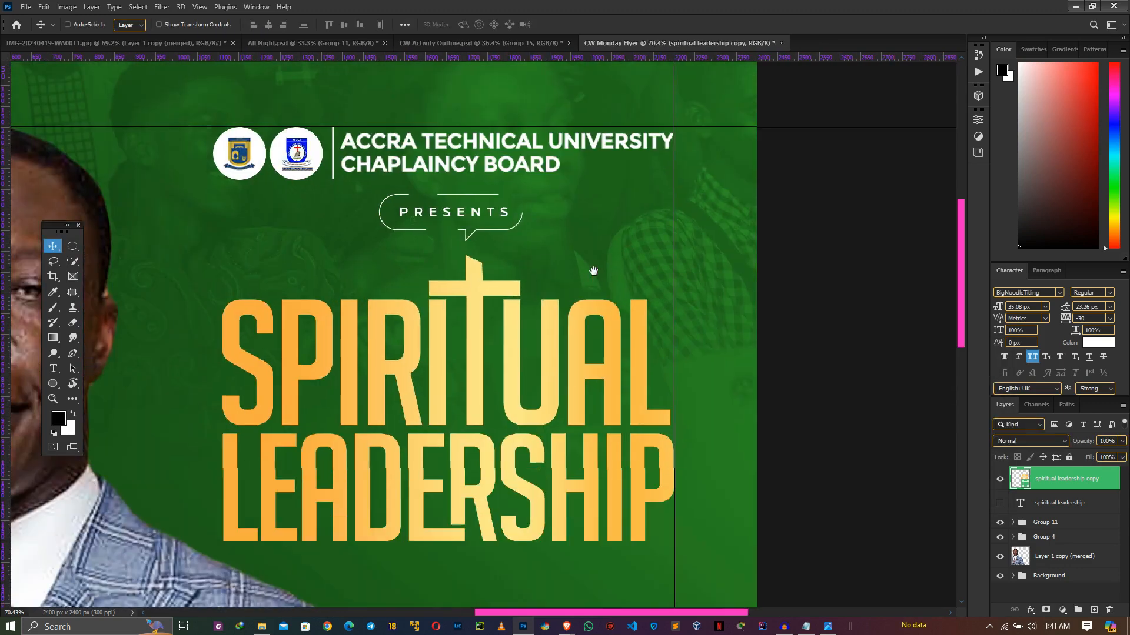
scroll(588, 262, up, 5)
drag(584, 299, 516, 262)
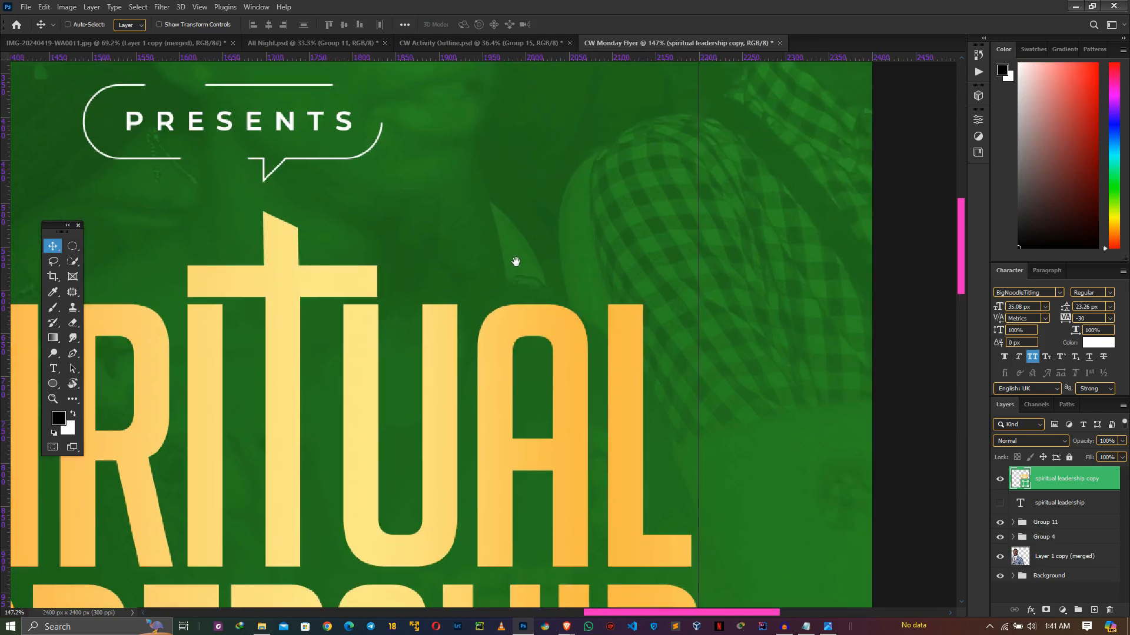
click(261, 626)
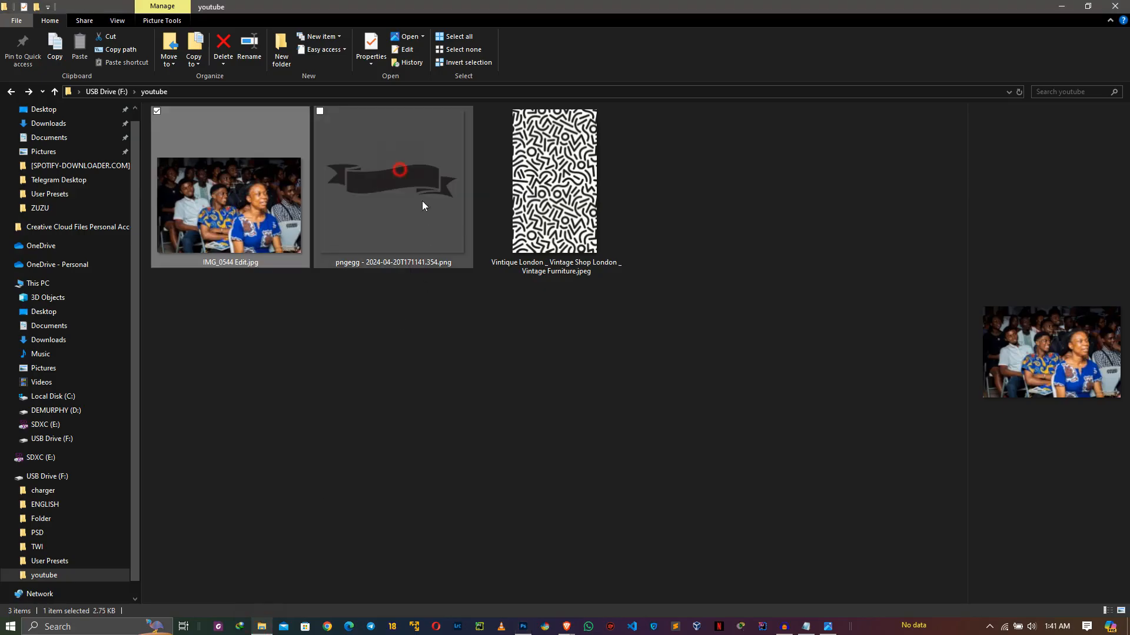
click(422, 200)
key(alt+Tab)
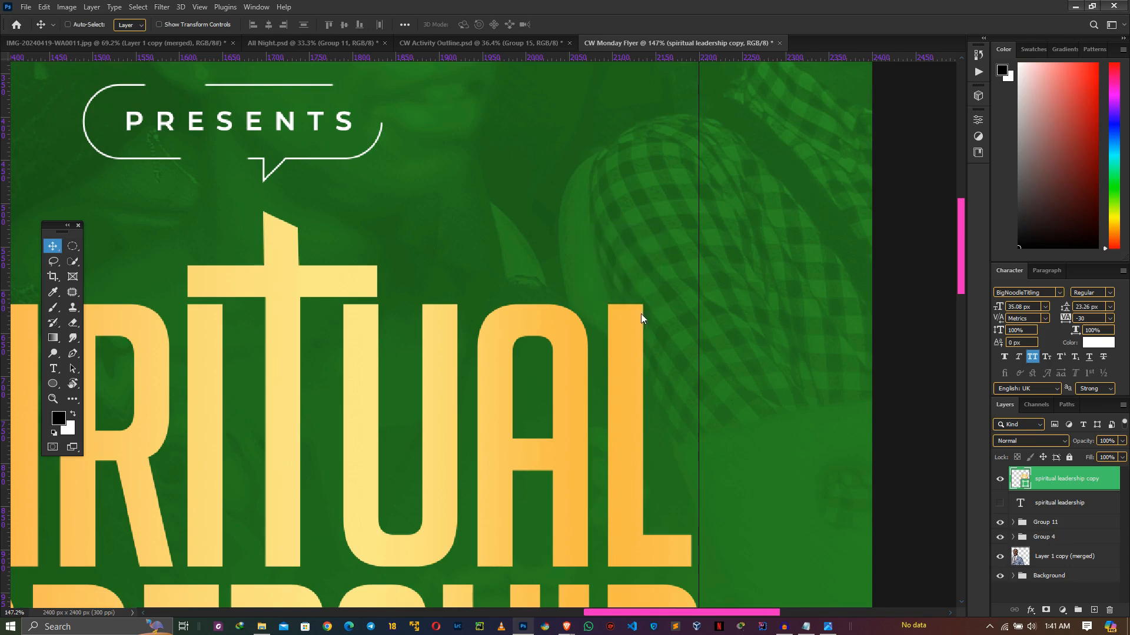
key(ctrl+v)
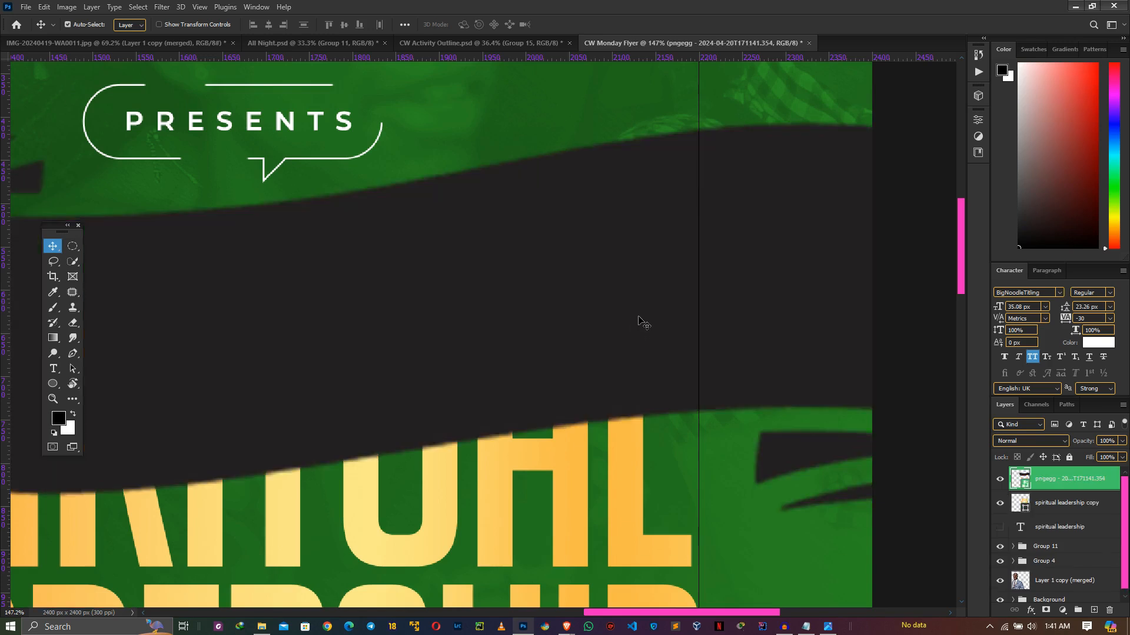
Step: Scale the pasted ribbon down to about 22.66% and move it over the title's "UAL" letters
key(ctrl+t)
scroll(618, 202, down, 3)
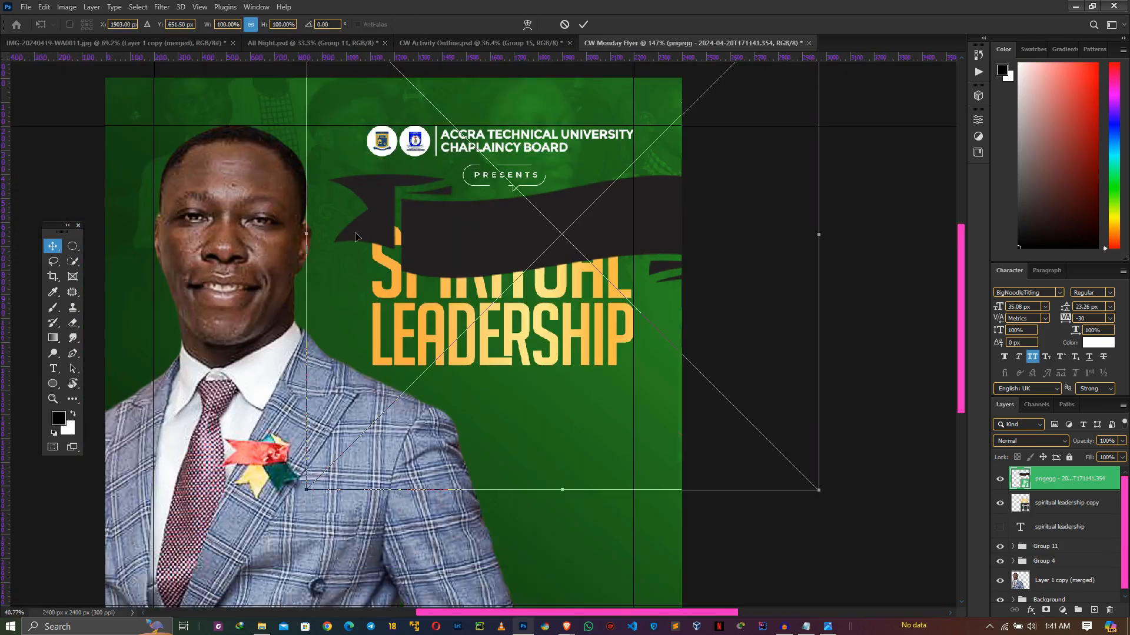
drag(306, 234, 771, 147)
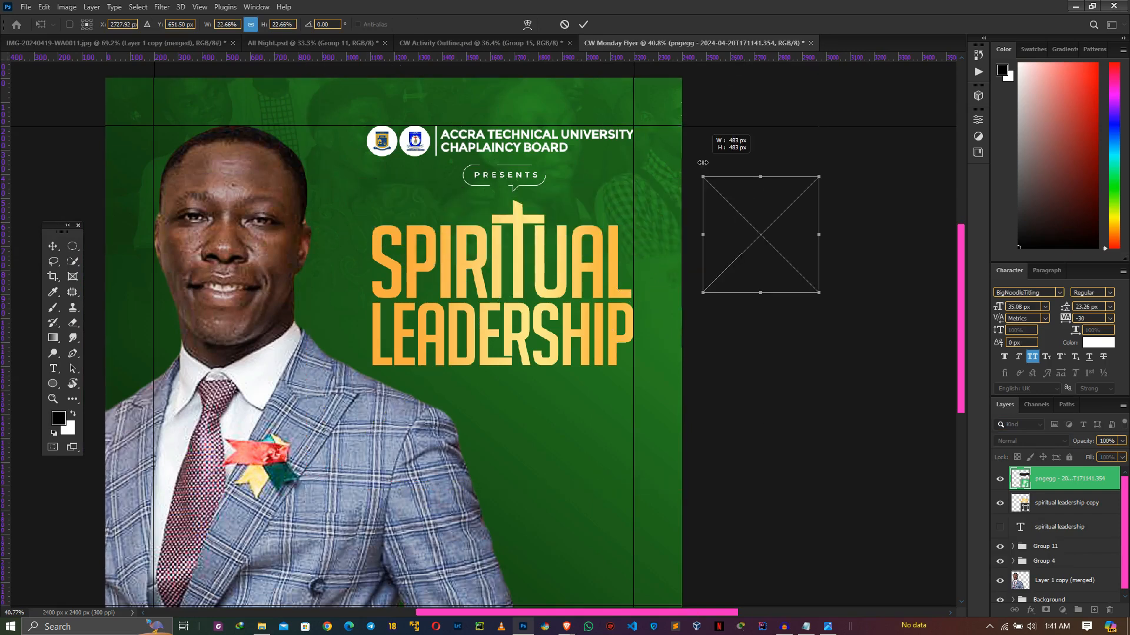
drag(749, 210, 598, 191)
scroll(598, 191, up, 4)
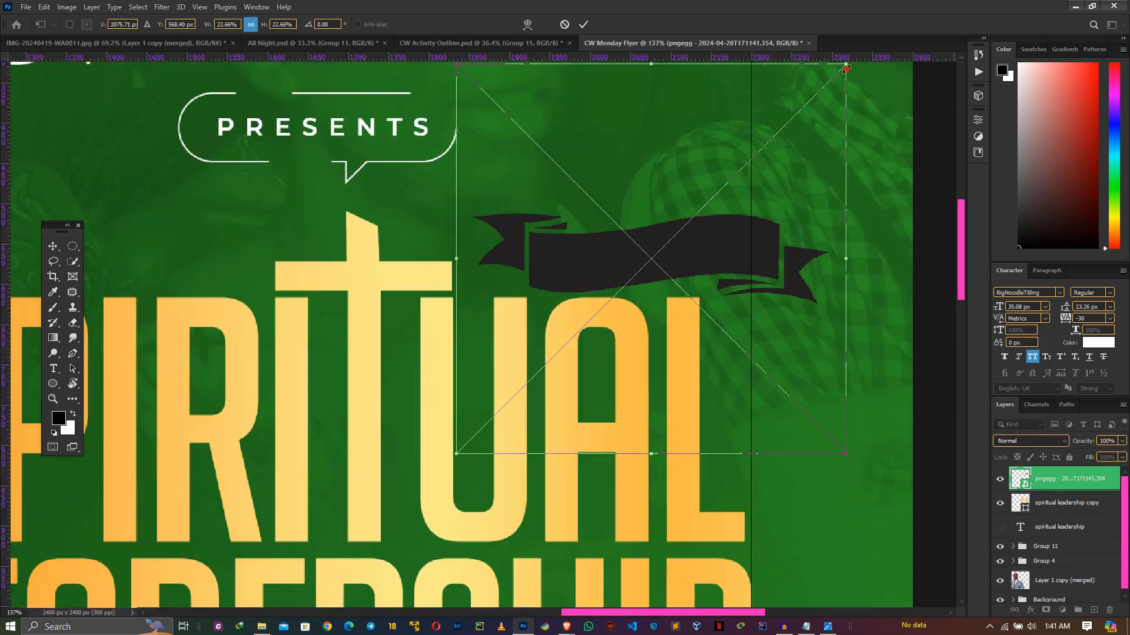
Step: Reduce the ribbon to about 15.81% and place it just above "UAL", beside the cross's crossbar
drag(846, 69, 768, 143)
drag(724, 343, 677, 321)
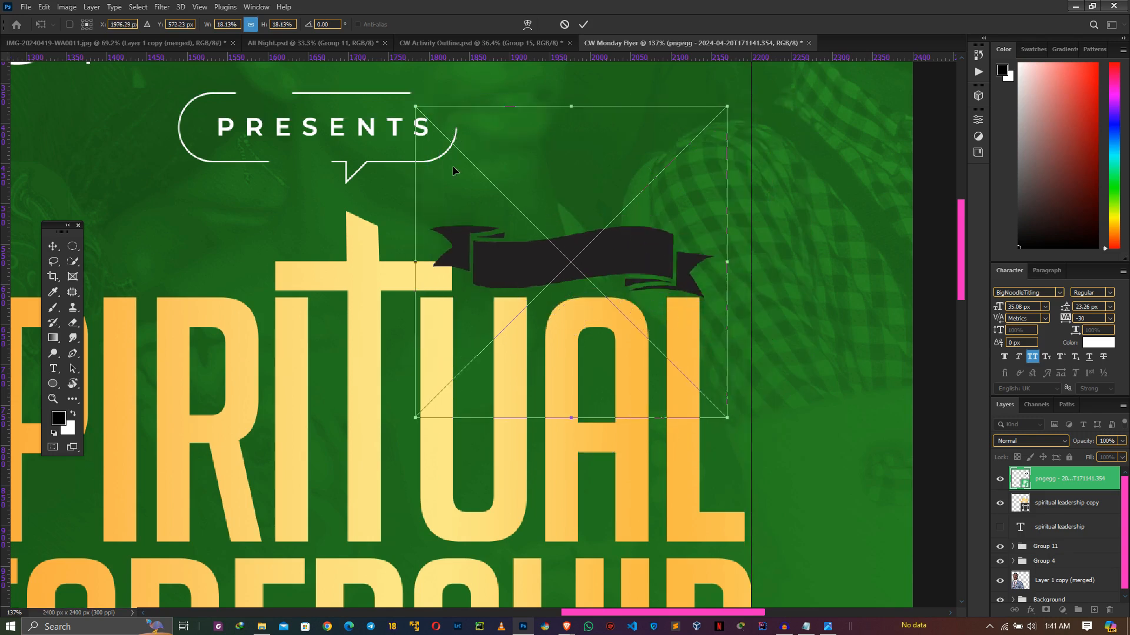
drag(415, 107, 473, 163)
drag(663, 325, 654, 298)
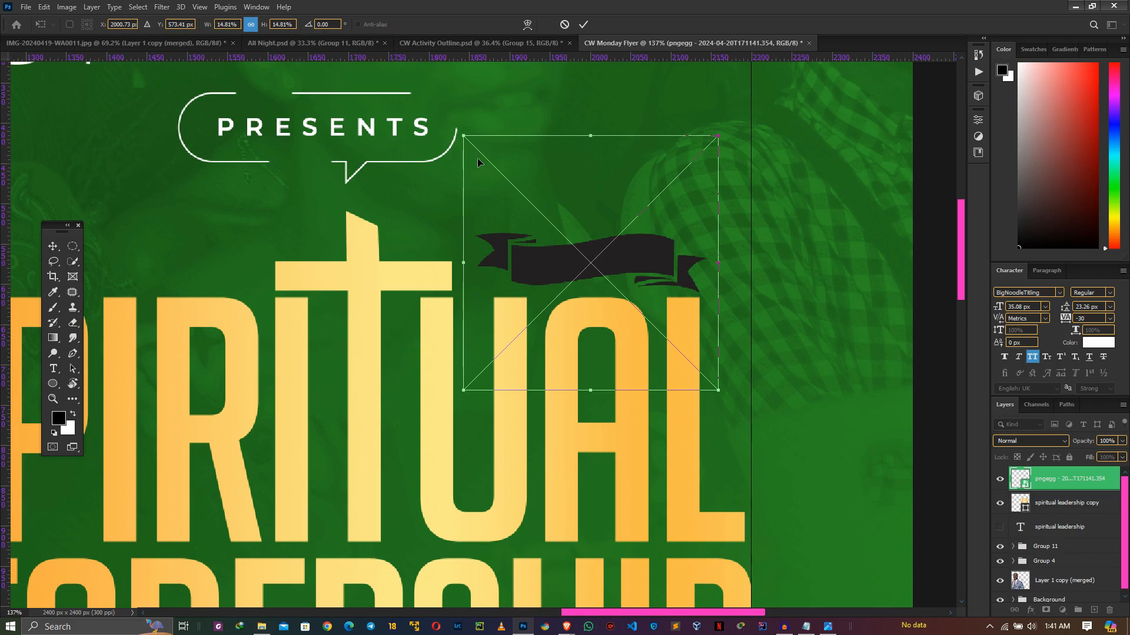
drag(511, 189, 511, 193)
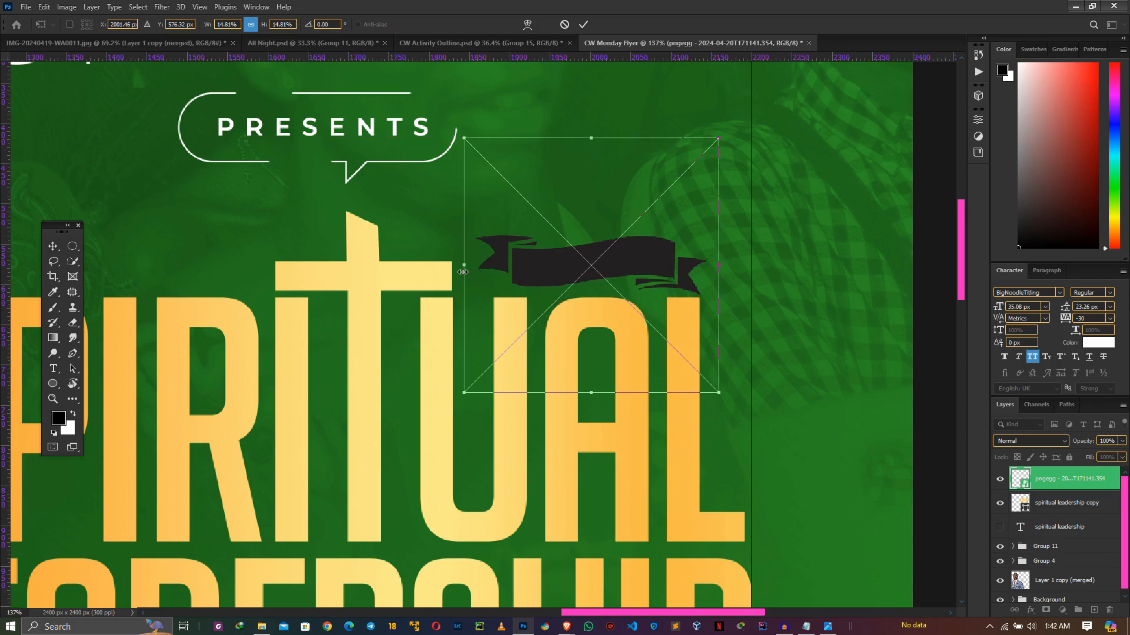
drag(465, 261, 447, 261)
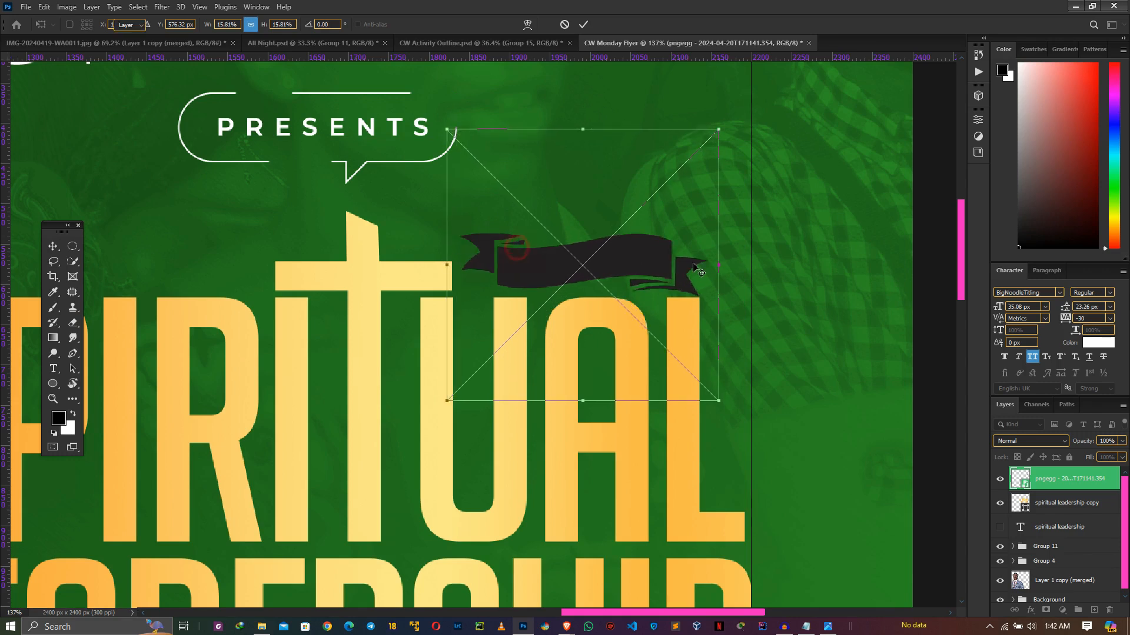
key(Return)
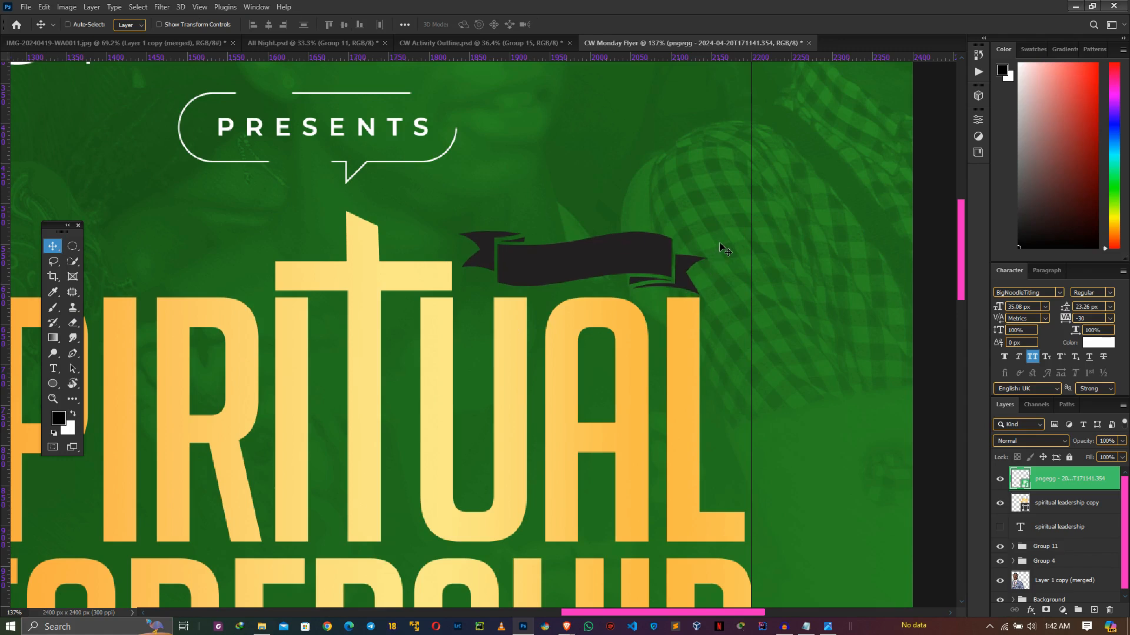
Step: Add a linear Gradient Overlay from dark red to bright red to the ribbon, with angle 0° and scale 150%
click(1031, 611)
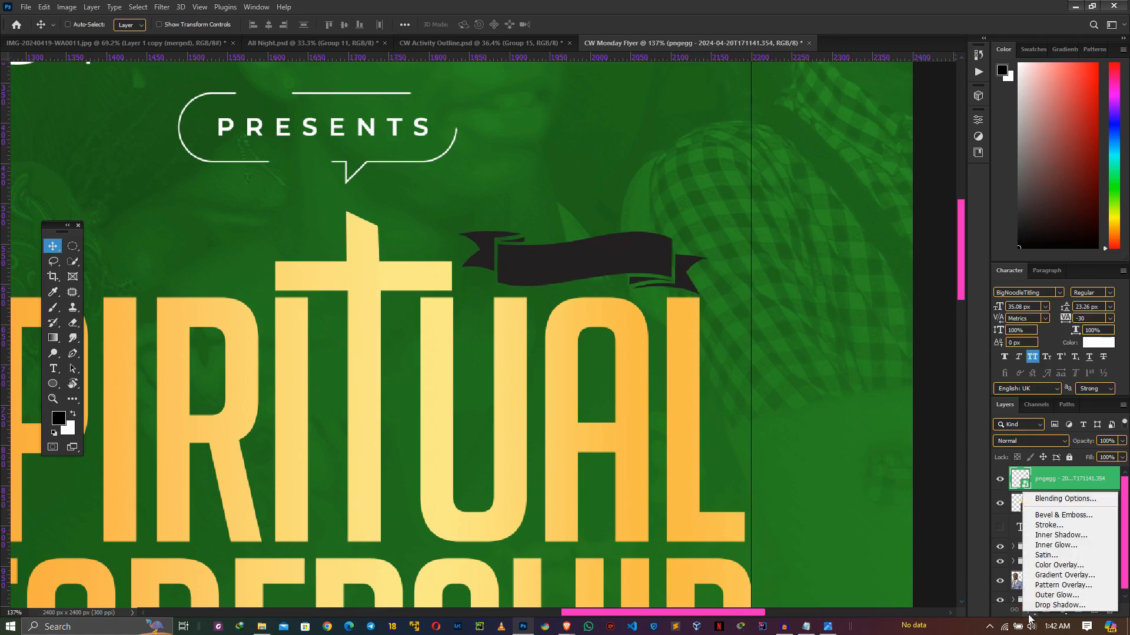
click(1048, 576)
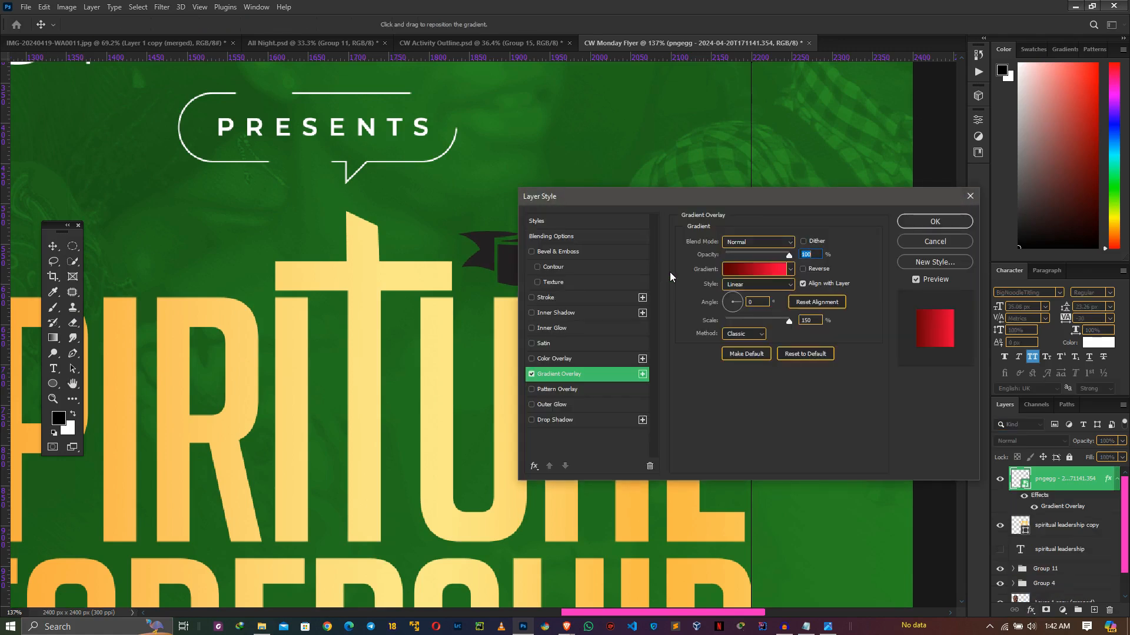
click(739, 270)
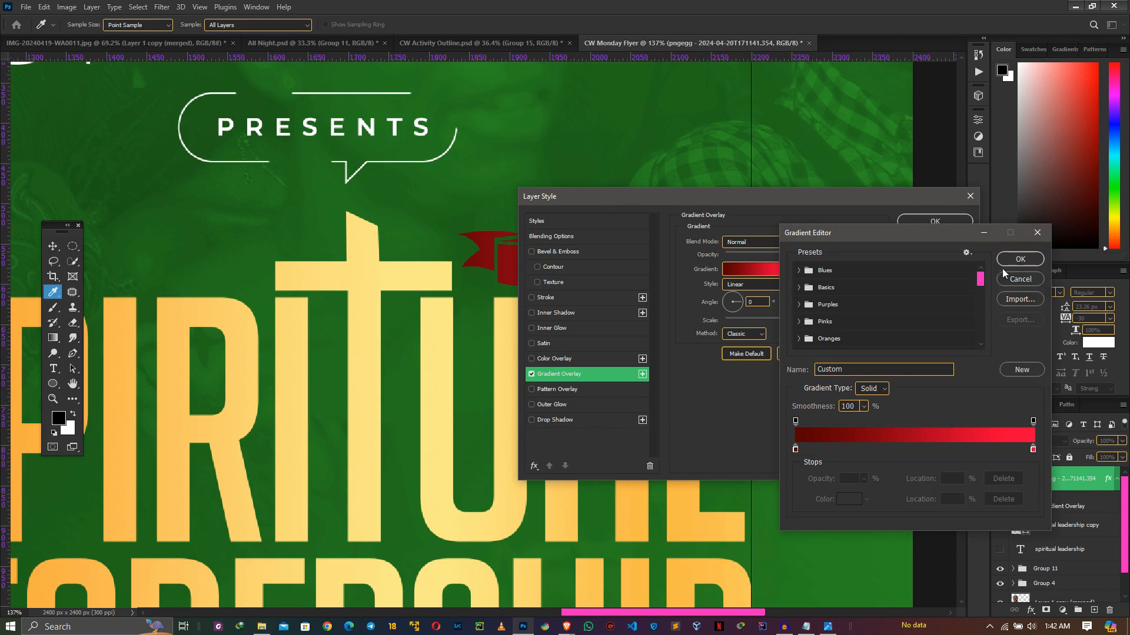
click(1020, 259)
click(934, 220)
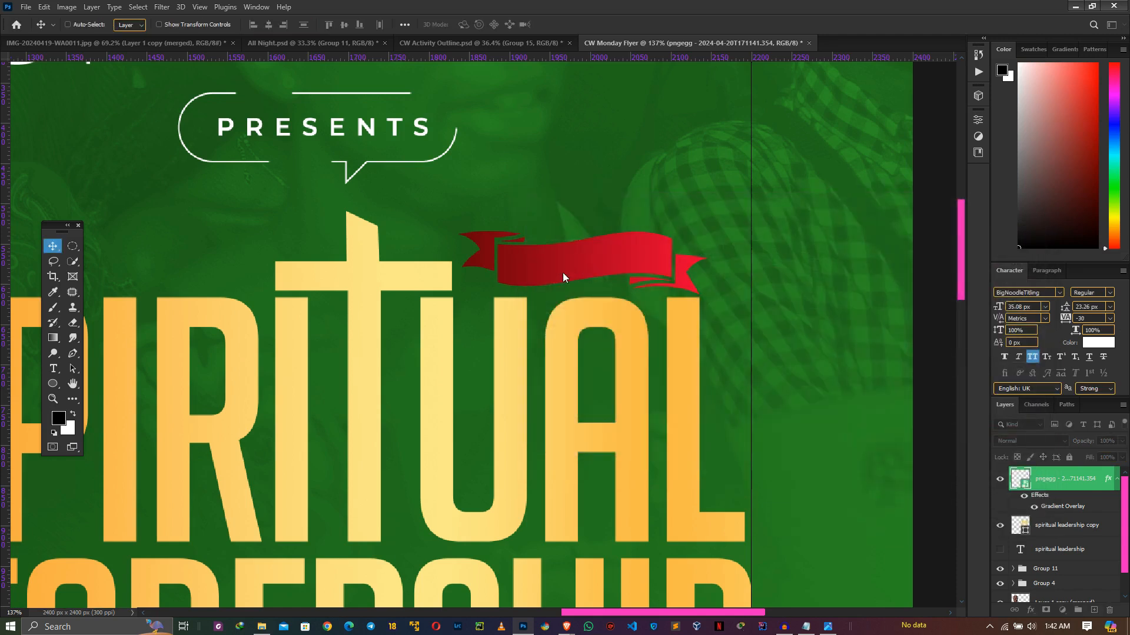
Step: Start a new text line above the ribbon and copy "A talk on" from the Notepad event notes
scroll(163, 371, down, 1)
click(53, 368)
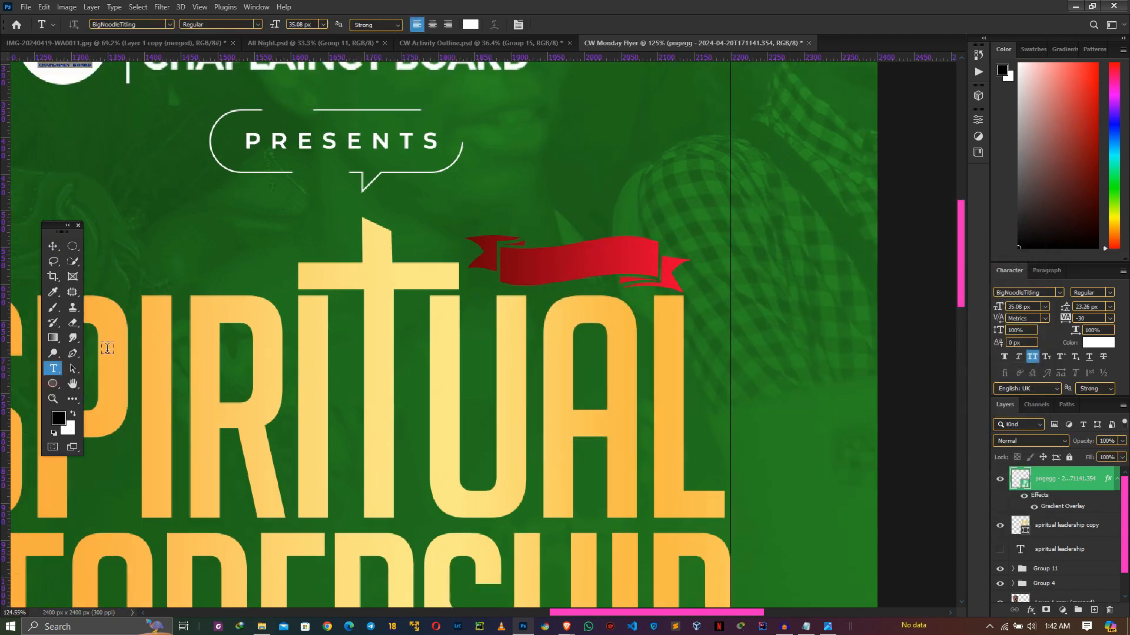
click(646, 131)
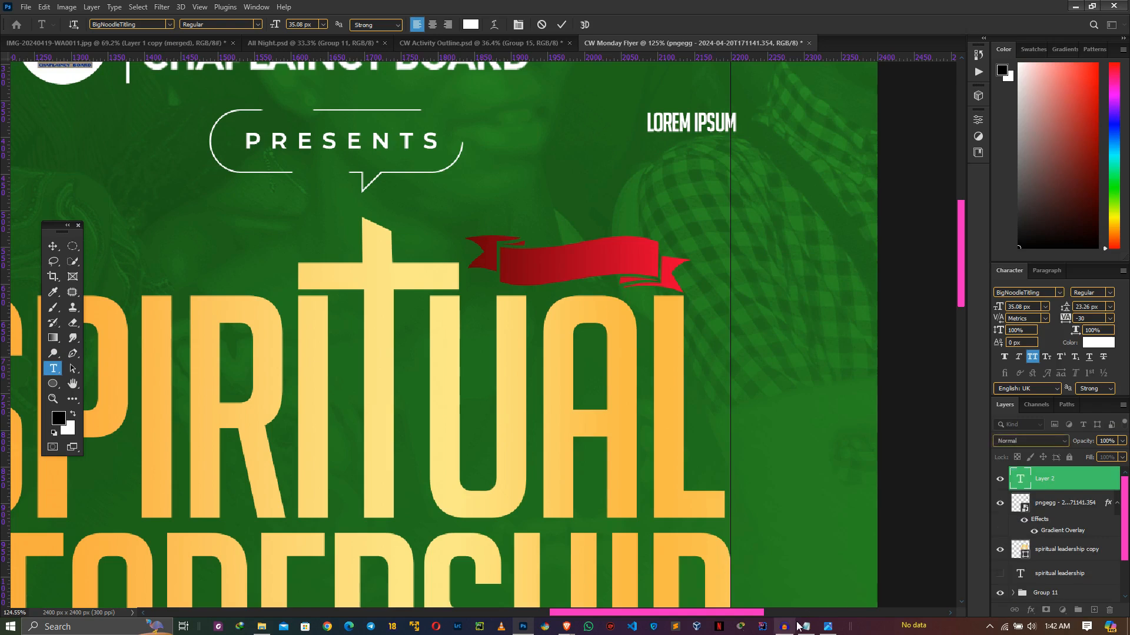
click(806, 627)
drag(601, 105, 552, 94)
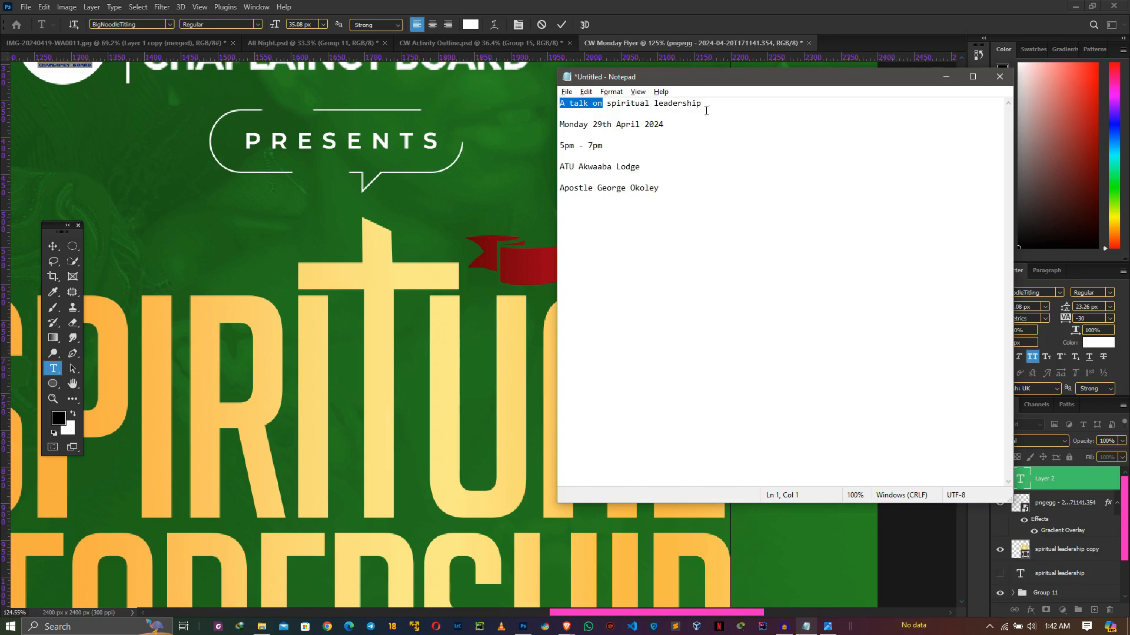
Step: Replace the new text line's placeholder content with the copied "A talk on"
click(450, 125)
click(707, 123)
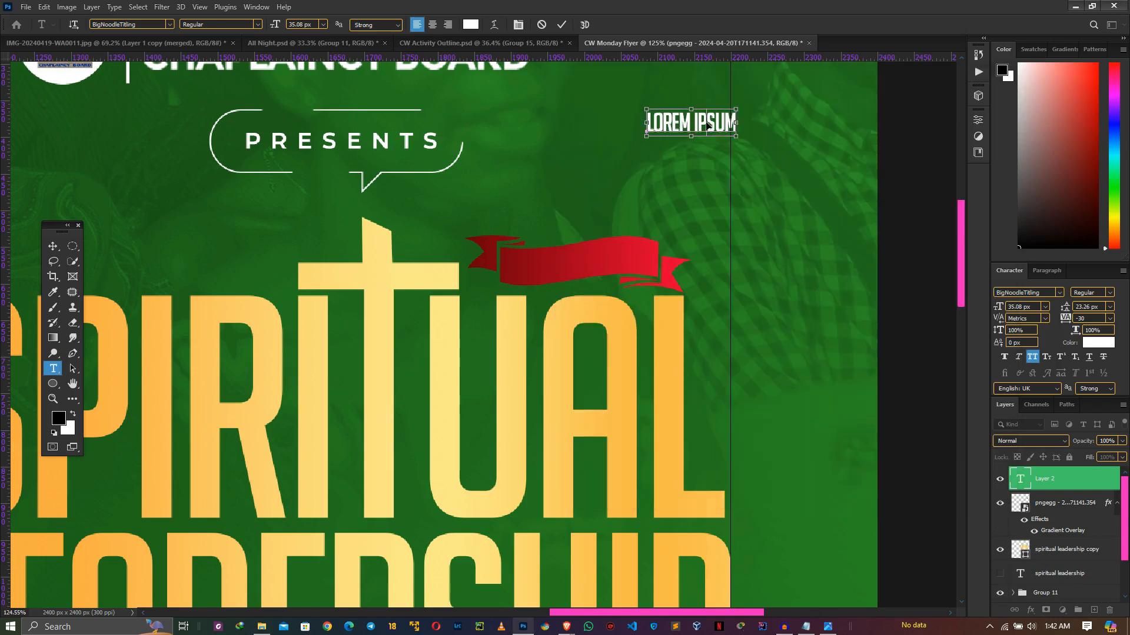
text(A TALK ON)
key(ctrl+a)
text(A TALK ON)
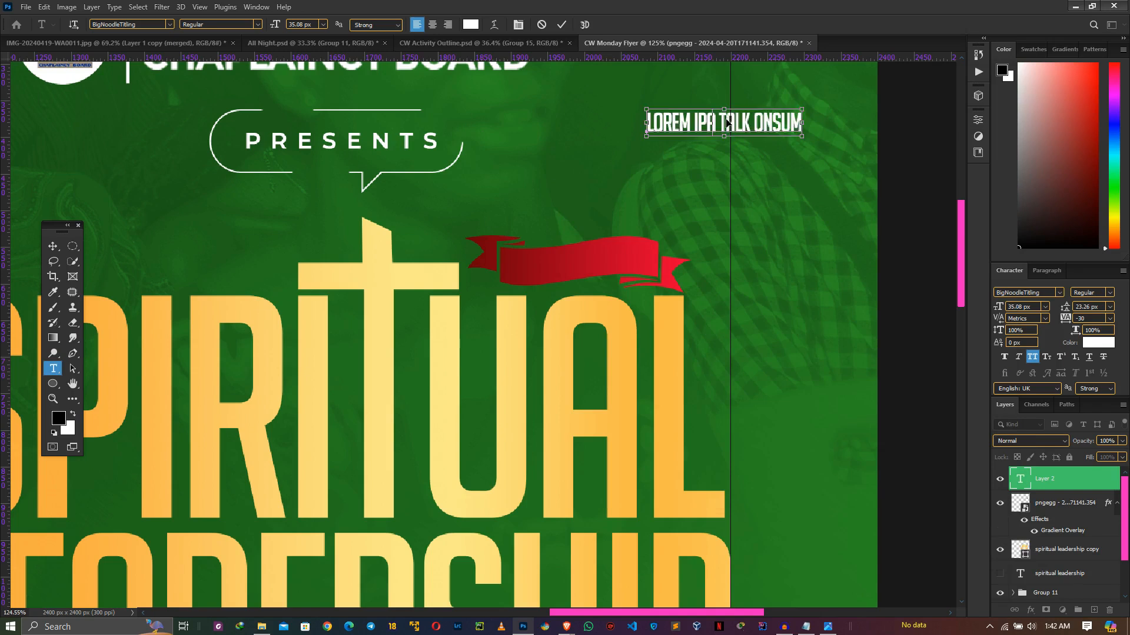
click(561, 27)
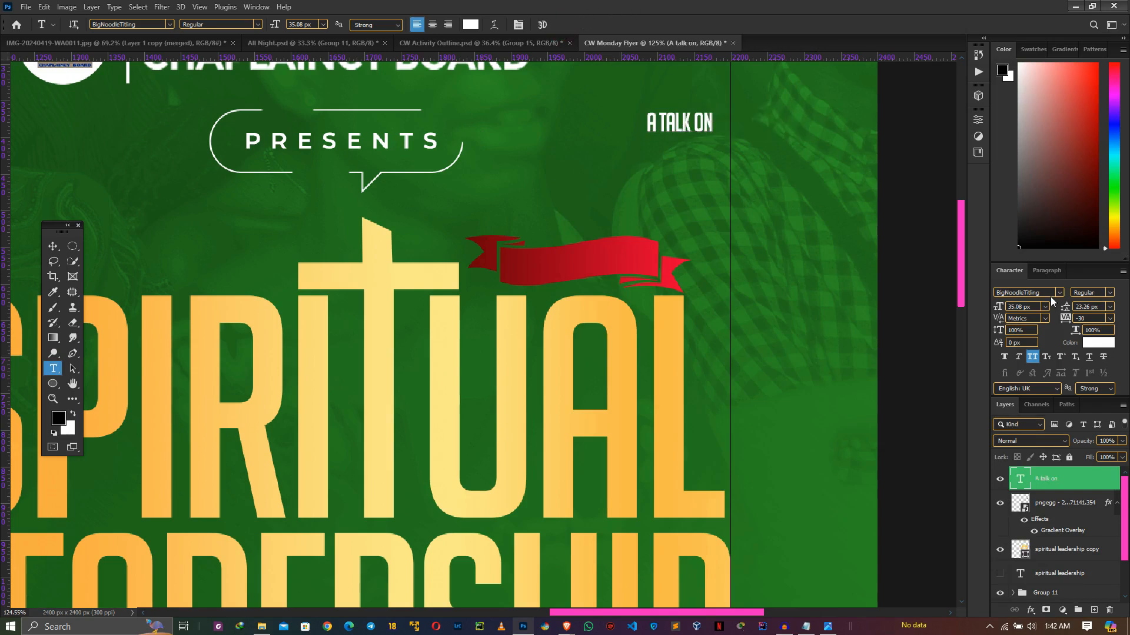
Step: Set "A TALK ON" in Montserrat ExtraBold and place it on the red ribbon
click(1059, 293)
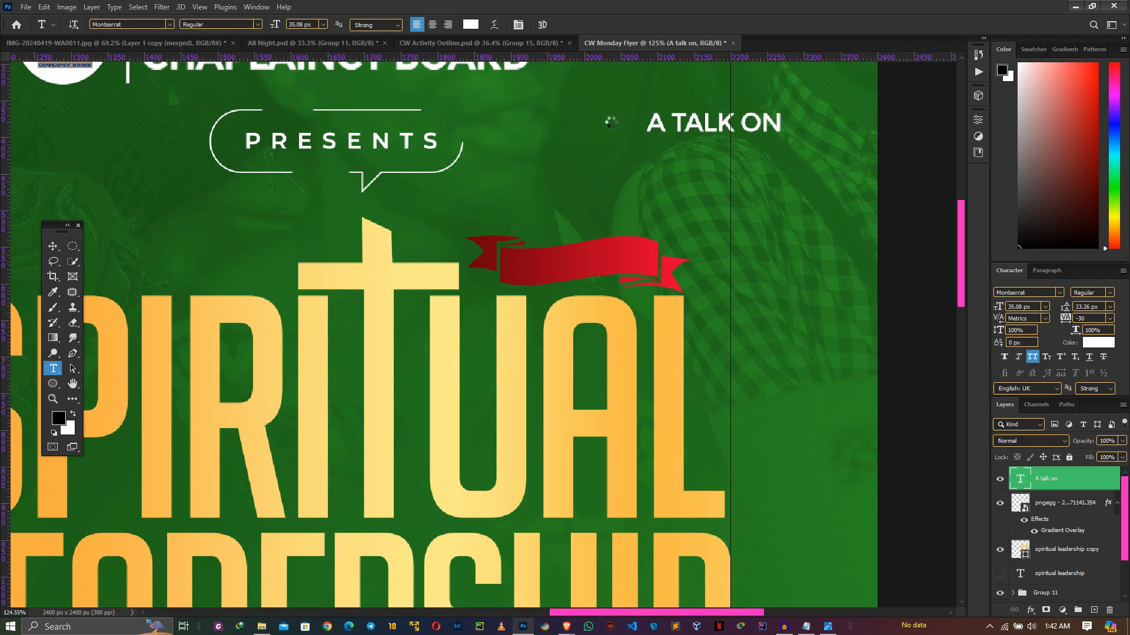
scroll(701, 139, up, 3)
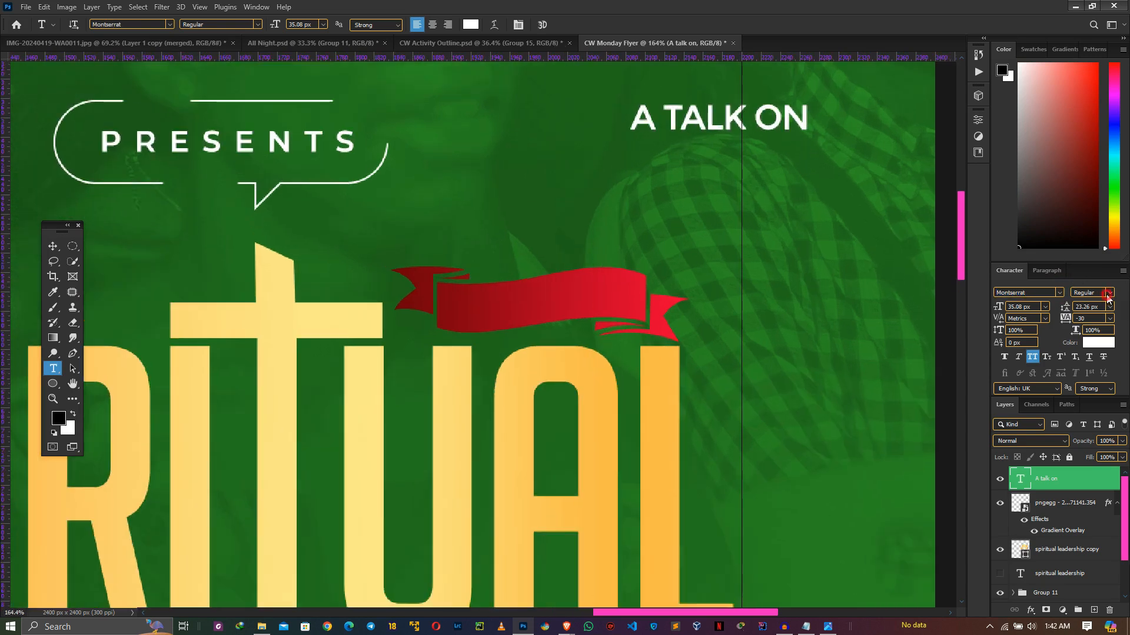
click(1108, 292)
click(1052, 436)
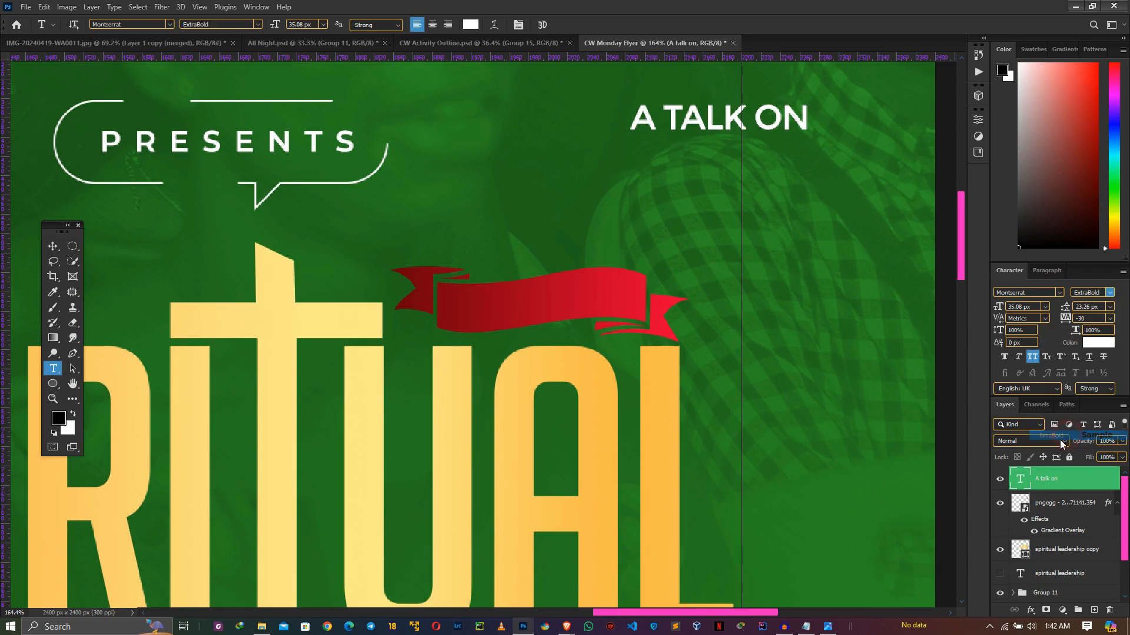
key(v)
drag(778, 119, 594, 306)
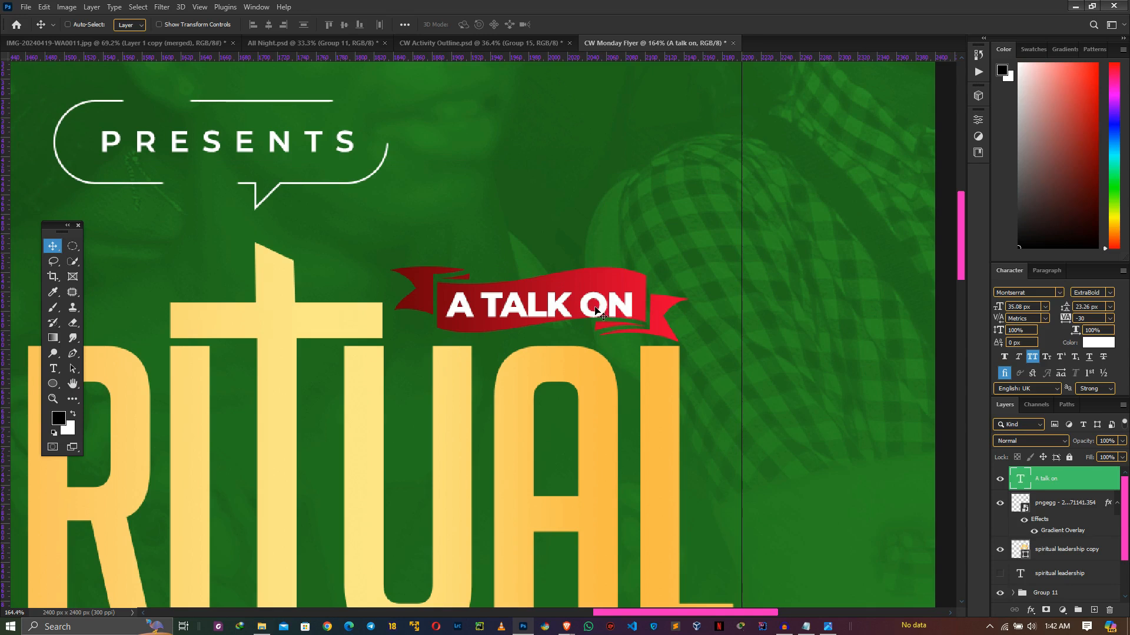
Step: Apply a Flag warp to "A TALK ON", bending it to follow the ribbon's wave, and center it on the ribbon
key(ctrl+t)
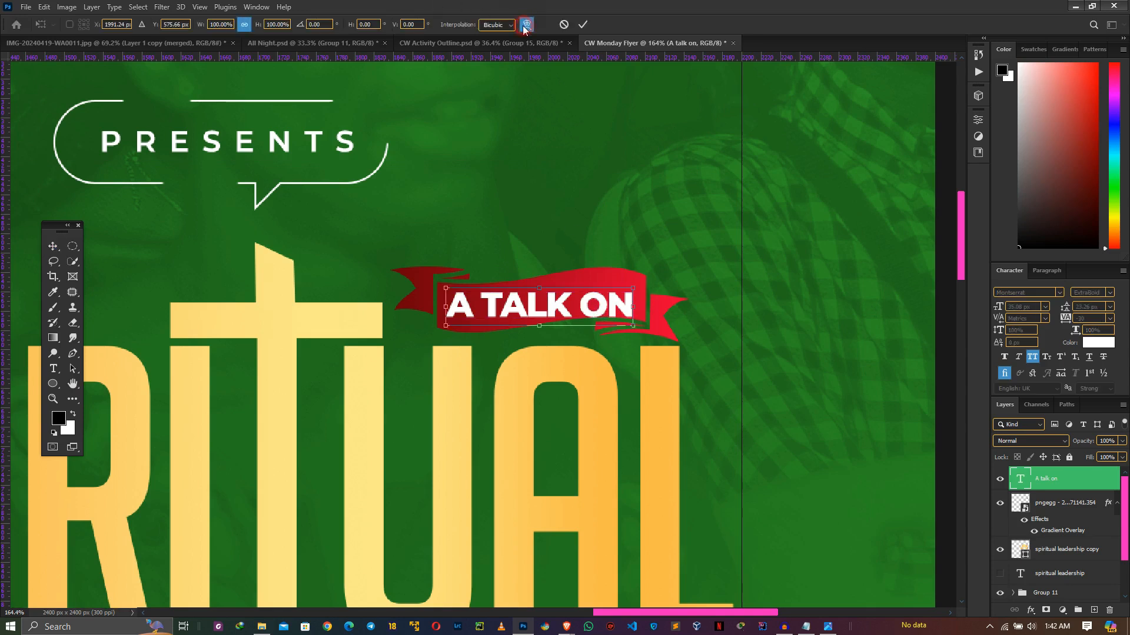
click(526, 24)
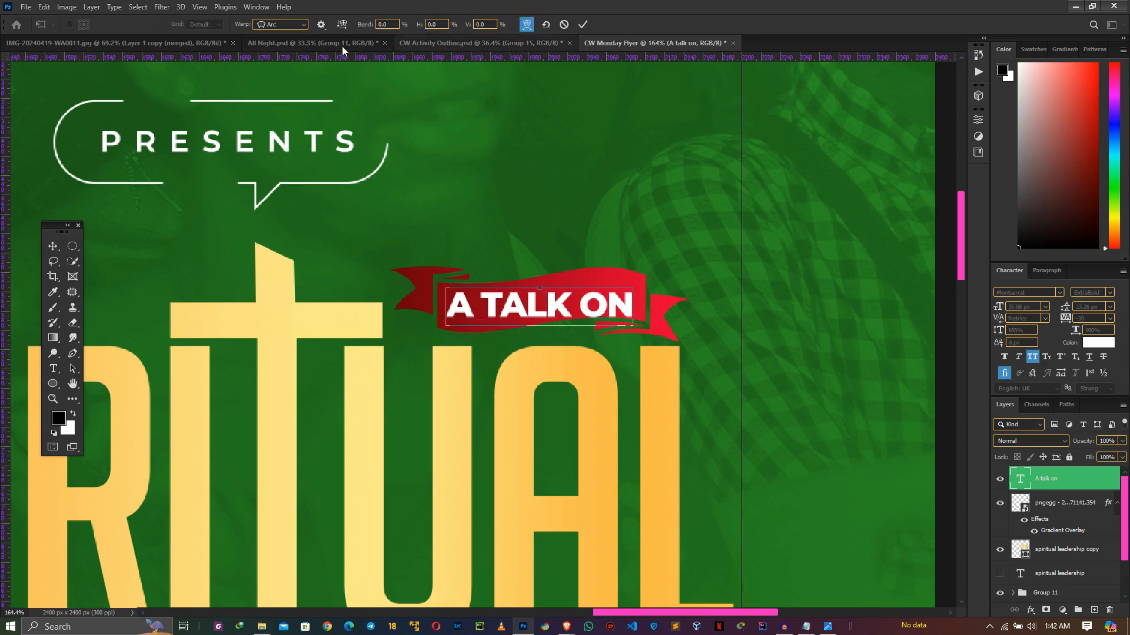
click(299, 24)
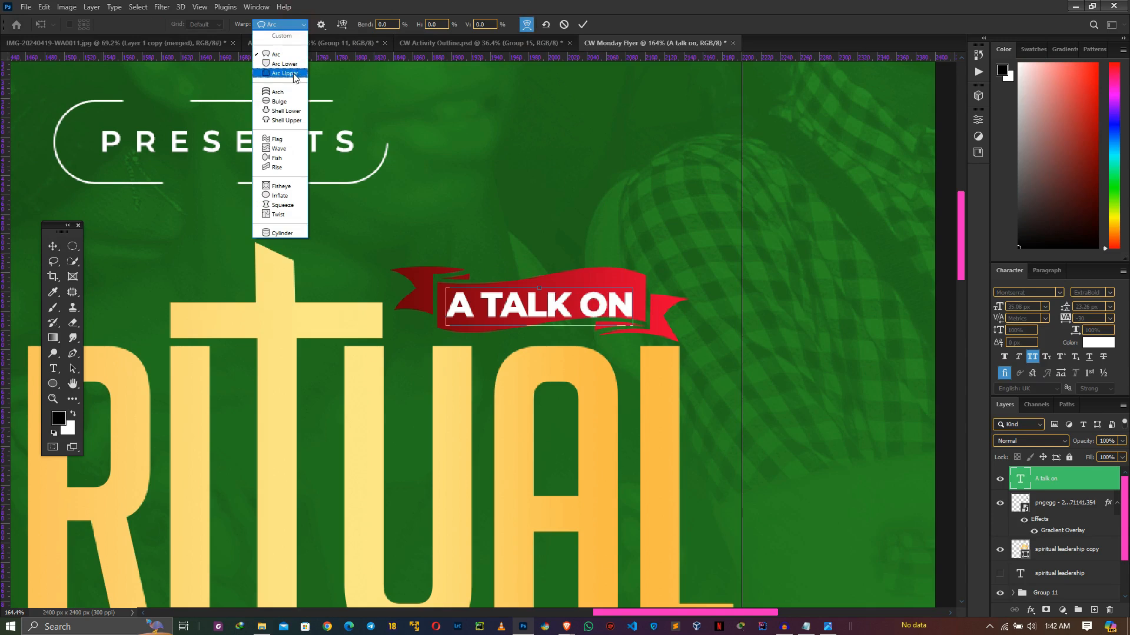
click(288, 140)
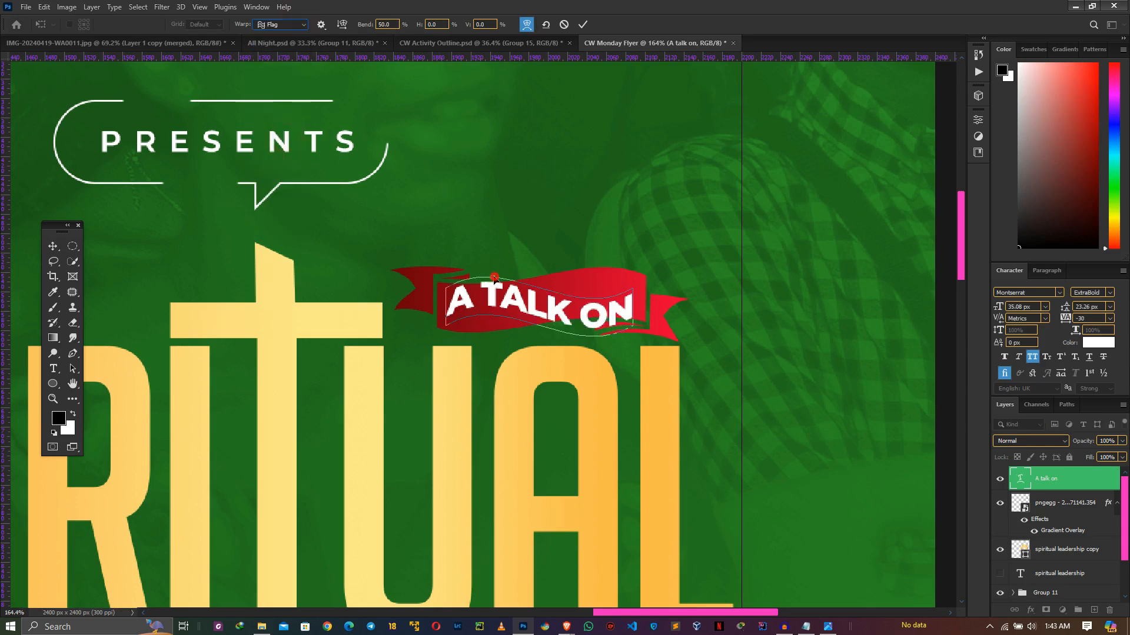
drag(493, 277, 489, 299)
click(583, 25)
drag(628, 308, 629, 304)
Step: Copy "Monday" from the Notepad event notes and return to the flyer in Photoshop
scroll(621, 310, down, 10)
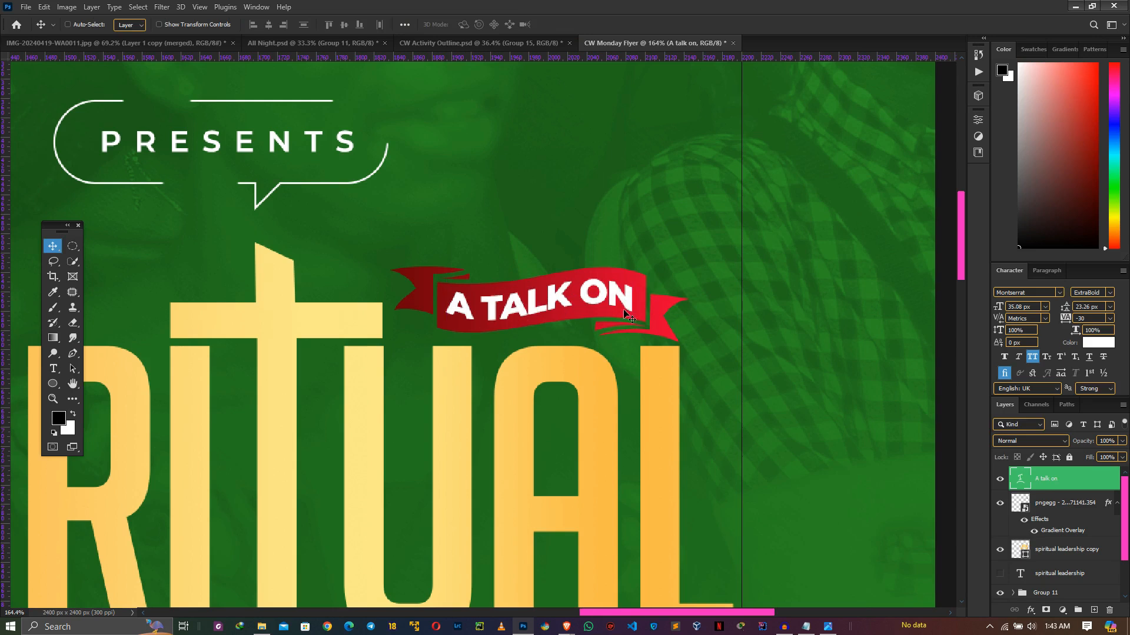
drag(603, 366, 602, 345)
scroll(602, 346, down, 5)
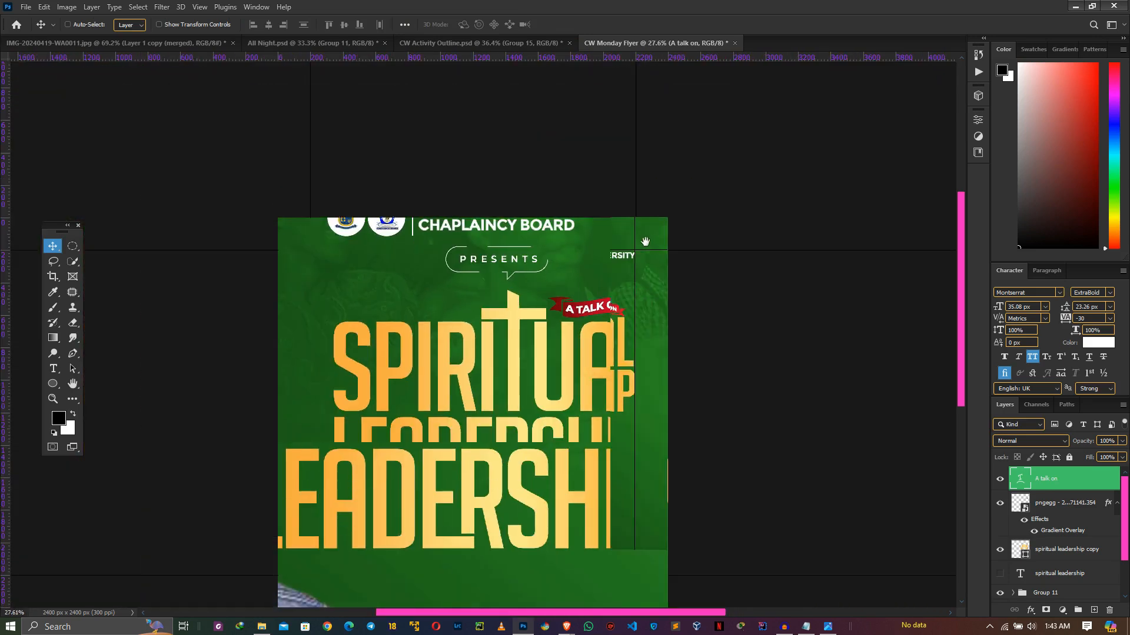
scroll(647, 247, up, 3)
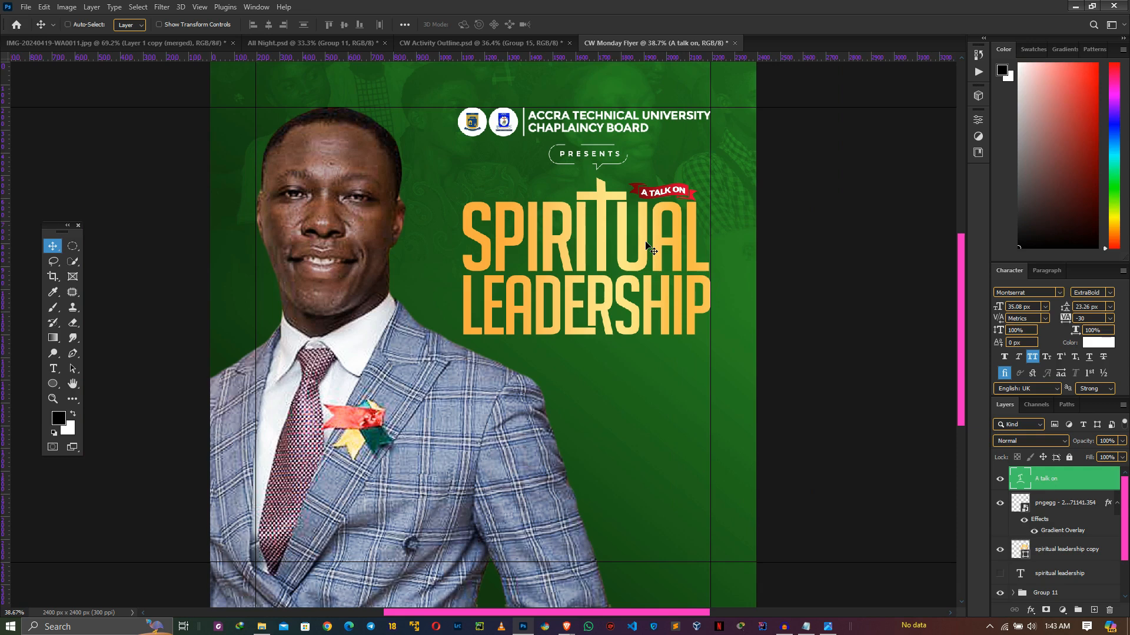
scroll(647, 247, up, 4)
key(alt+Tab)
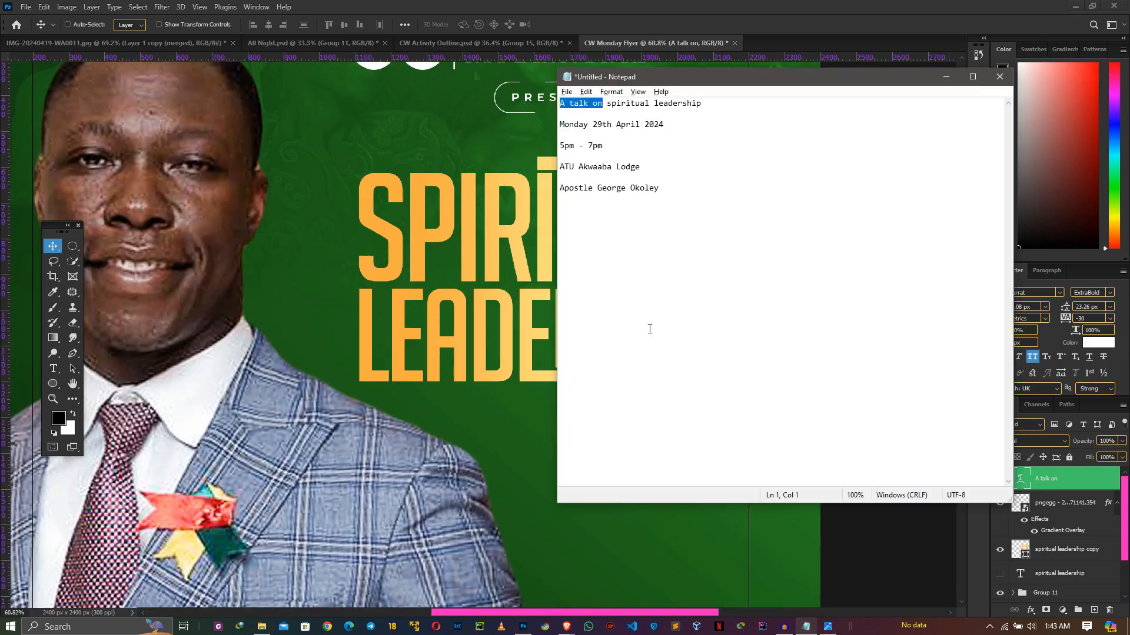
mouse_move(589, 124)
mouse_down()
mouse_move(571, 131)
mouse_move(556, 118)
mouse_move(591, 123)
mouse_up()
click(563, 123)
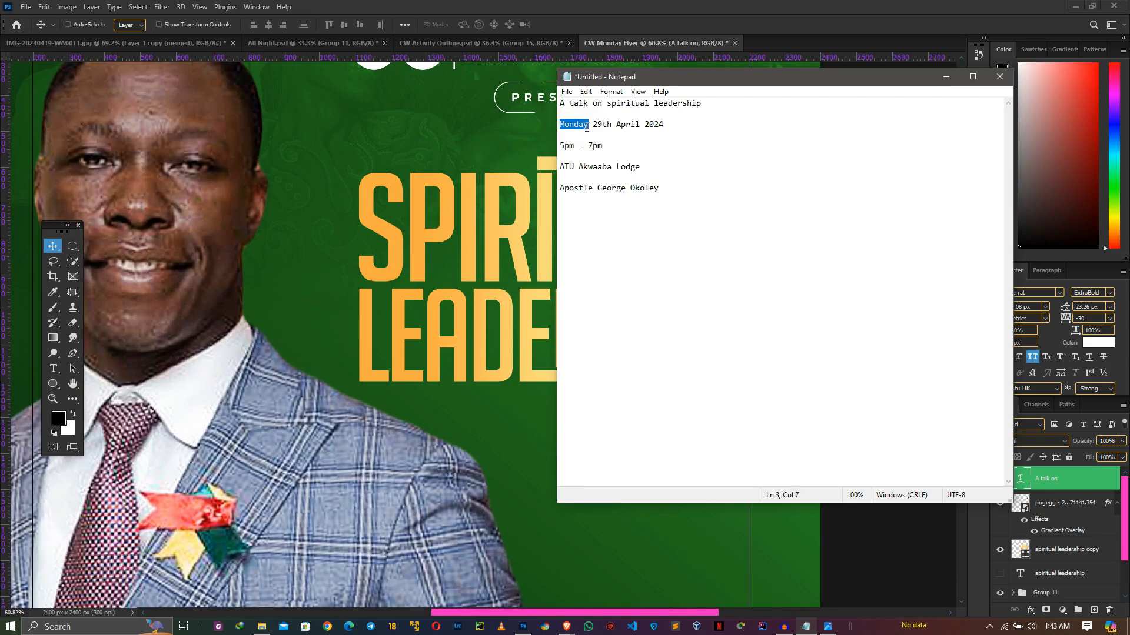
key(alt+Tab)
Step: Add a text line "Monday" below the "LEADERSHIP" title and set it in Montserrat SemiBold
drag(589, 392, 568, 265)
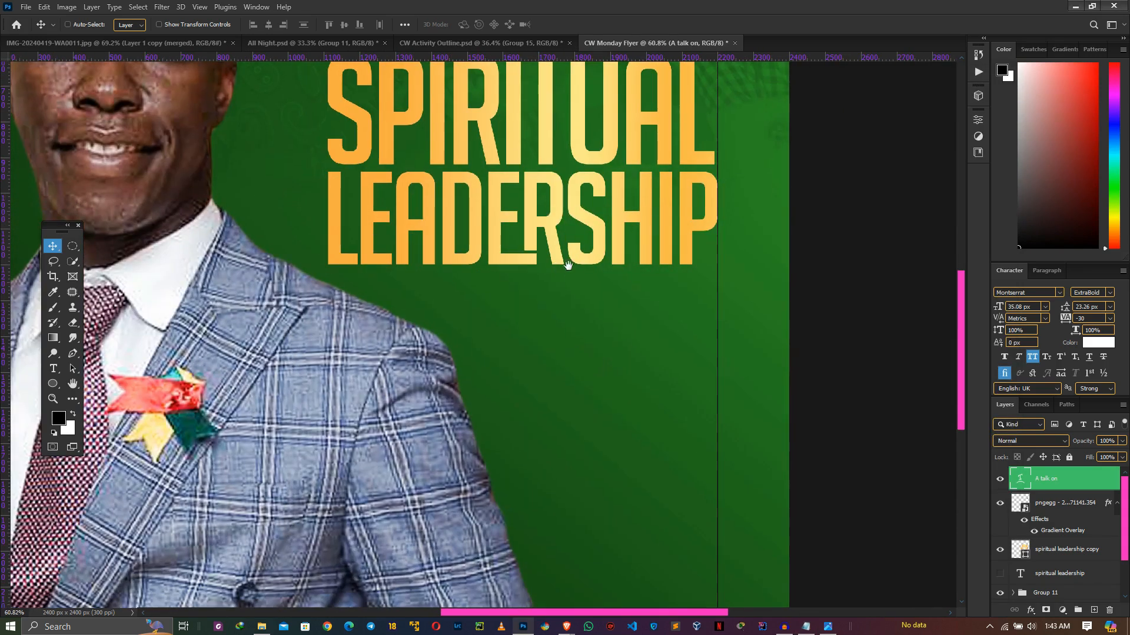
key(t)
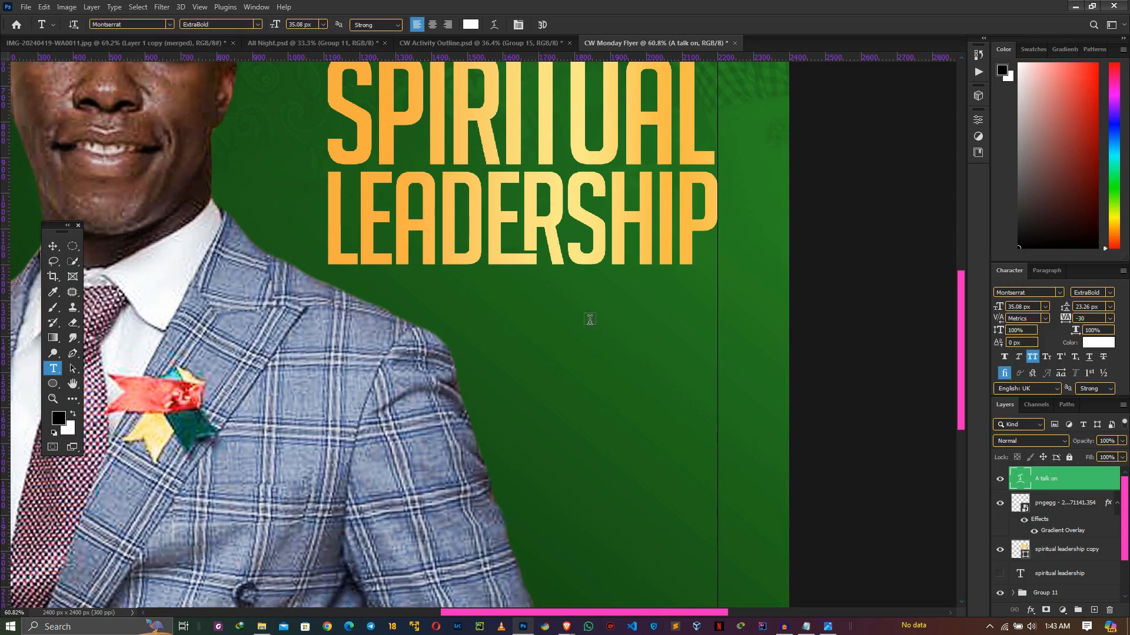
click(525, 318)
text(MONDAY)
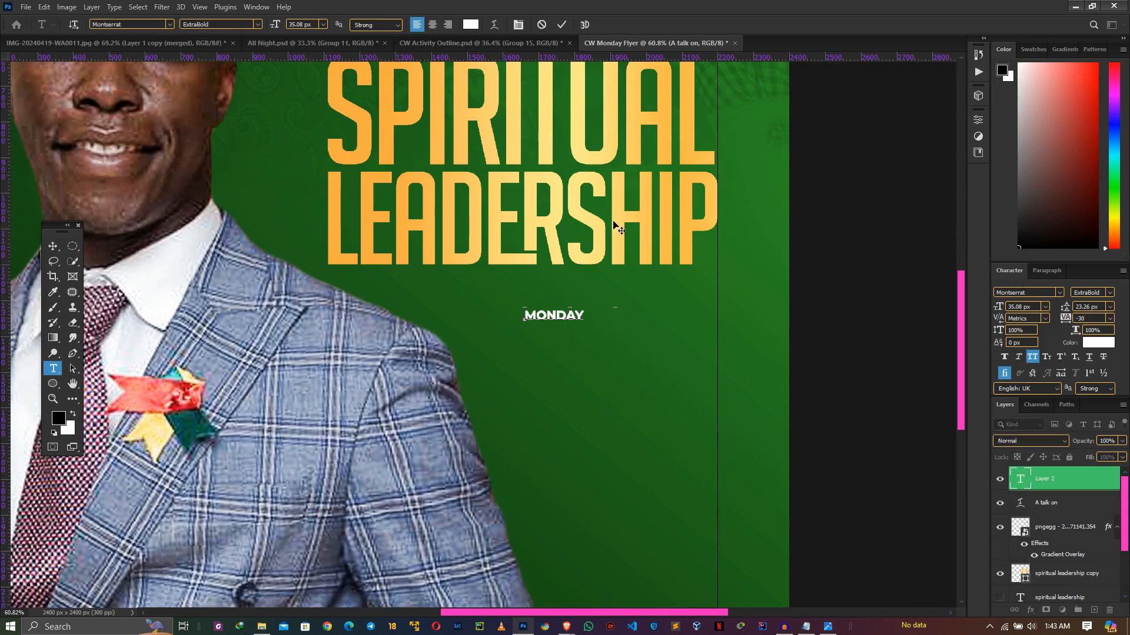
click(562, 24)
click(1109, 292)
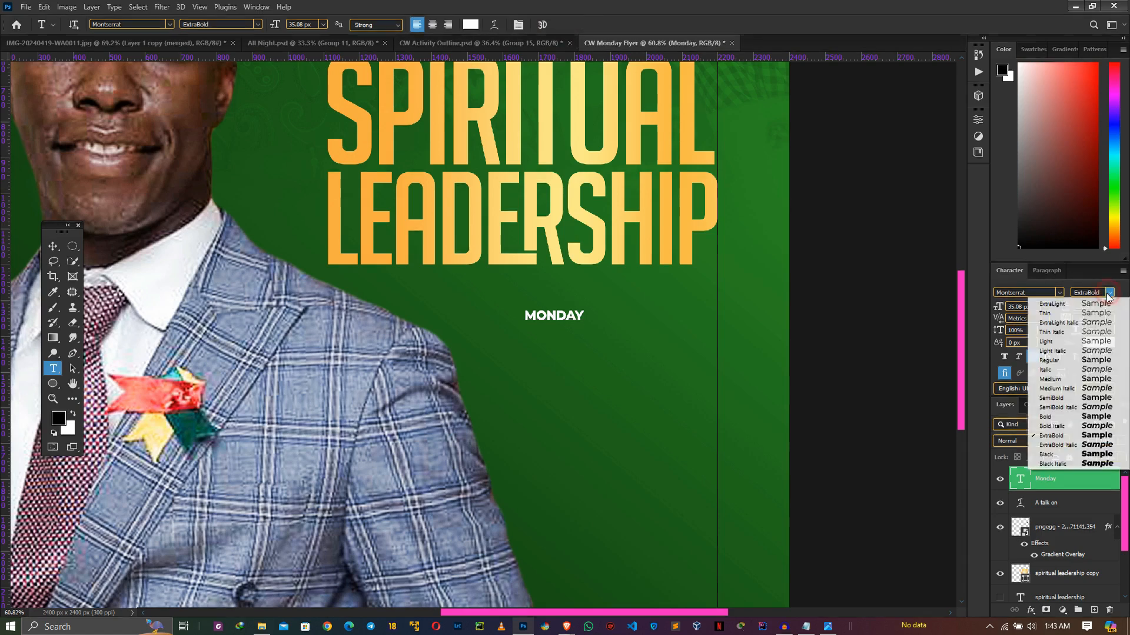
click(1057, 398)
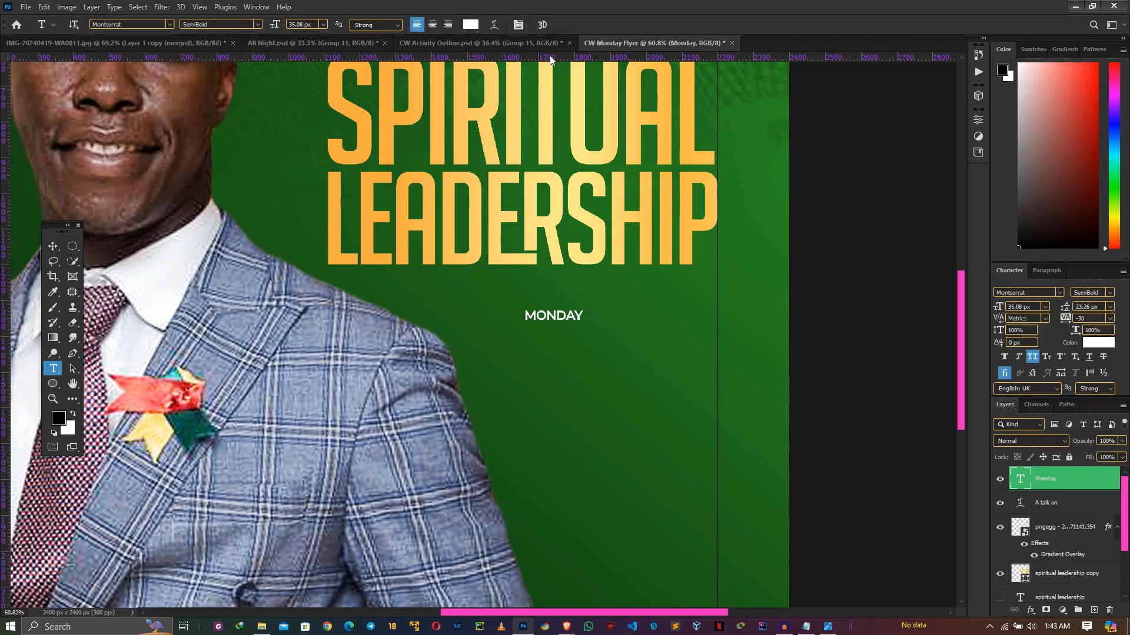
Step: Set "MONDAY" to 60 px with 450 tracking and align its end with the right margin guide
key(v)
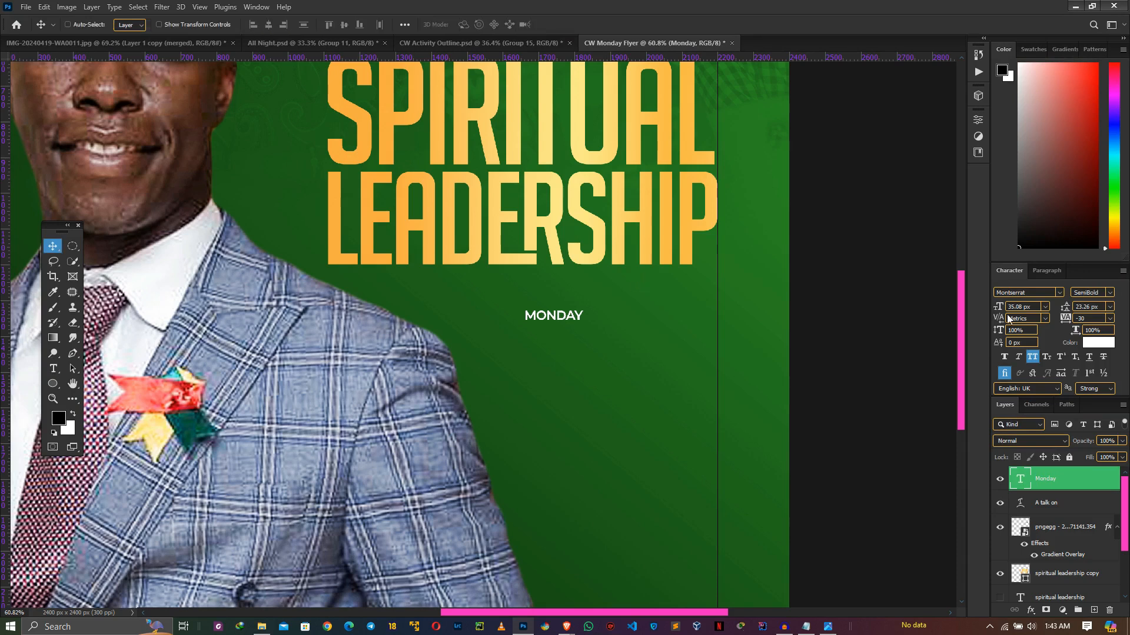
click(1033, 306)
text(60)
key(Return)
click(1086, 322)
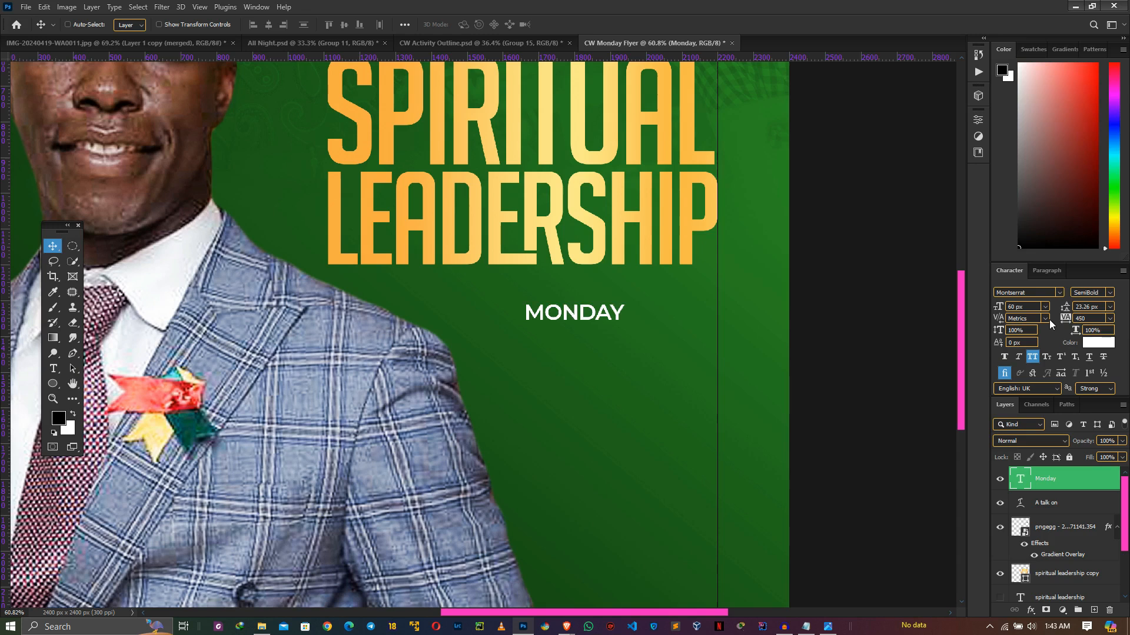
key(Return)
drag(673, 320, 714, 321)
Step: Duplicate "MONDAY" directly below itself and replace the copy's text with "29th April" from the Notepad notes
drag(642, 342, 692, 372)
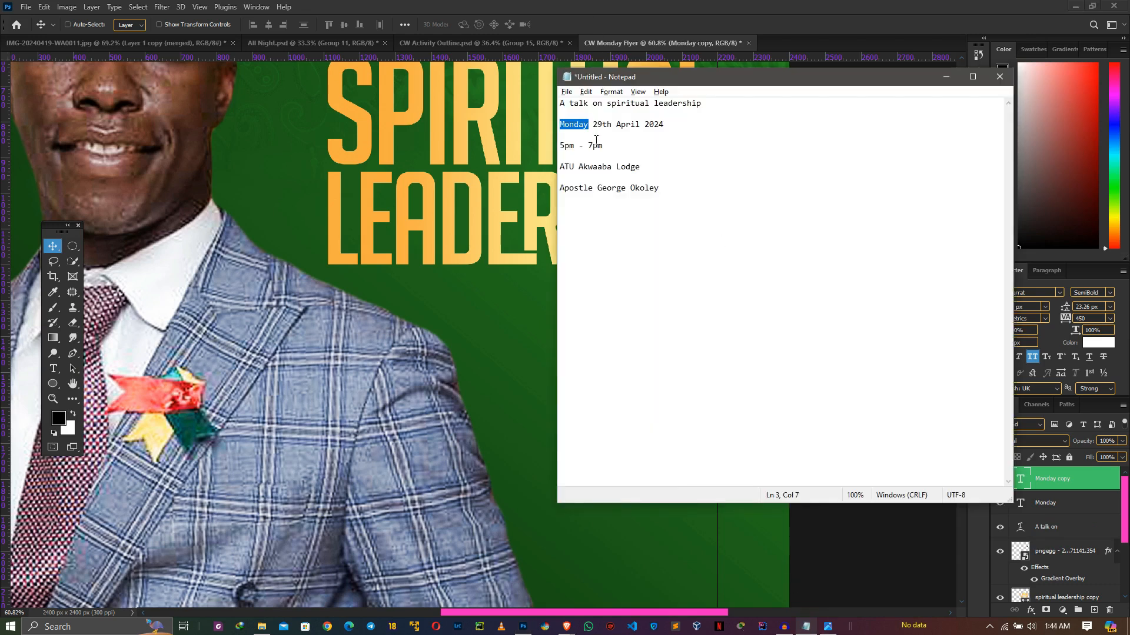
drag(595, 127, 628, 127)
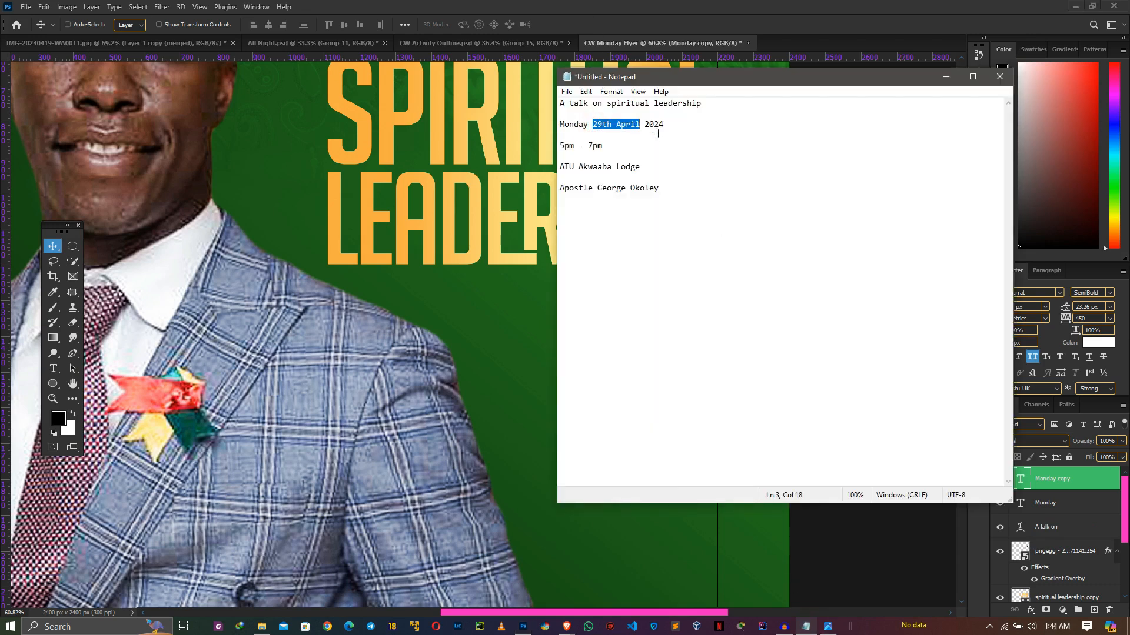
key(alt+Tab)
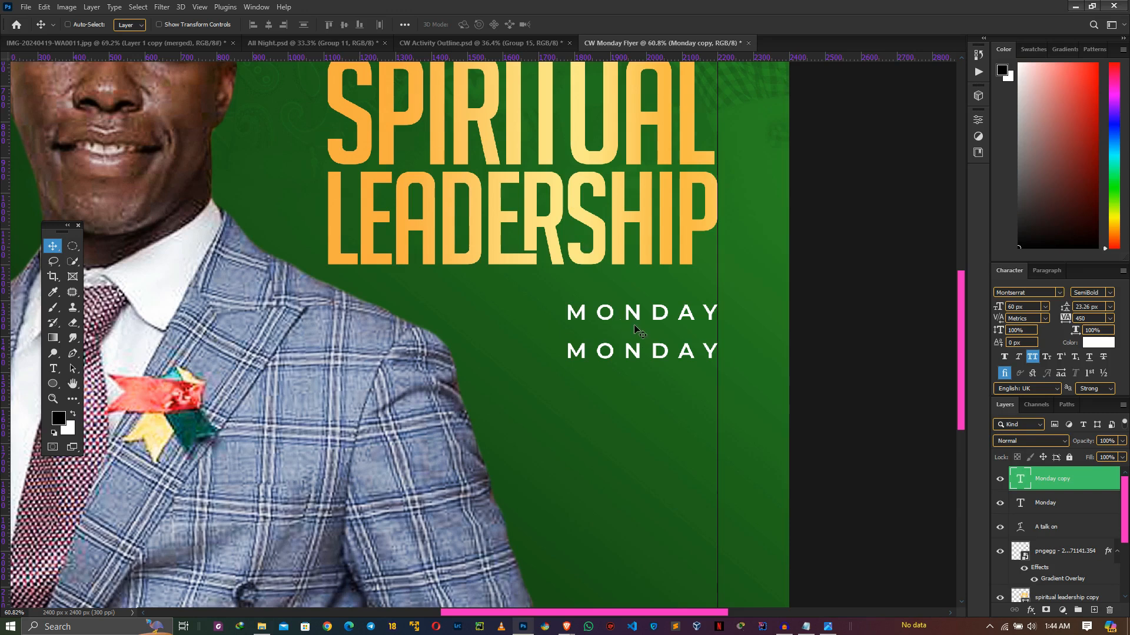
double_click(660, 352)
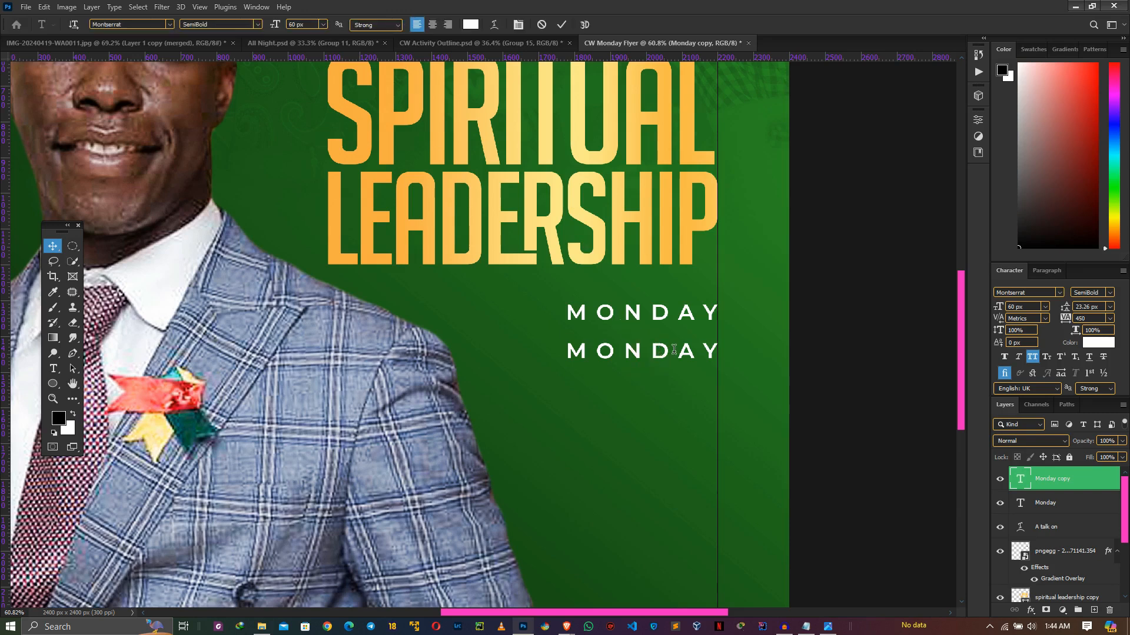
text(29th April)
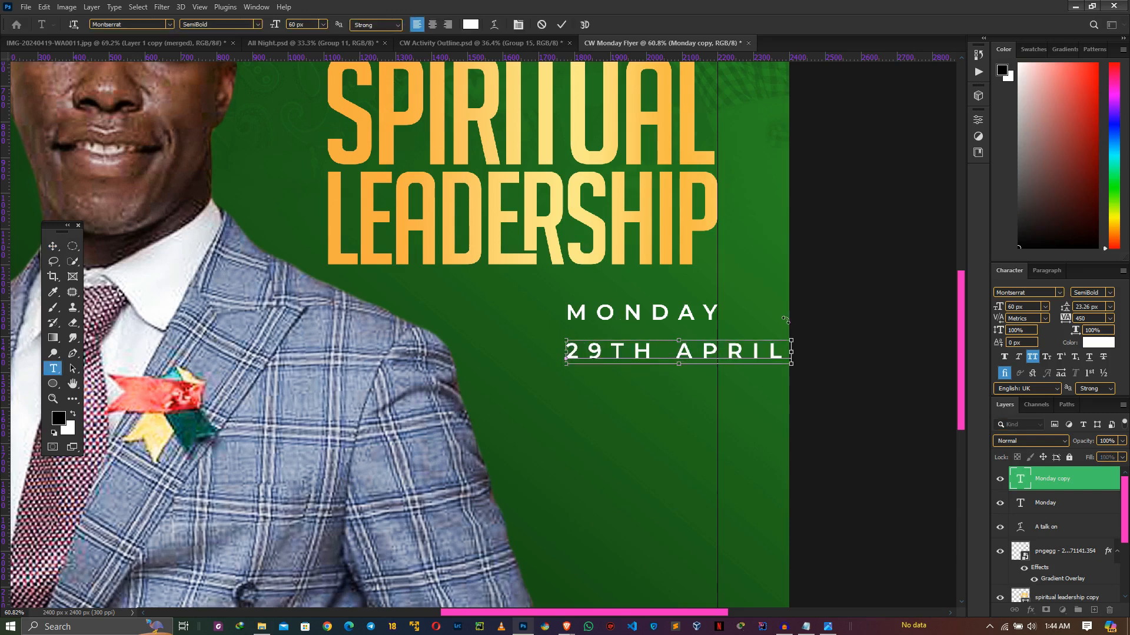
Step: Set the "29TH APRIL" tracking to -30 and its font to BigNoodleTitling
key(ctrl+a)
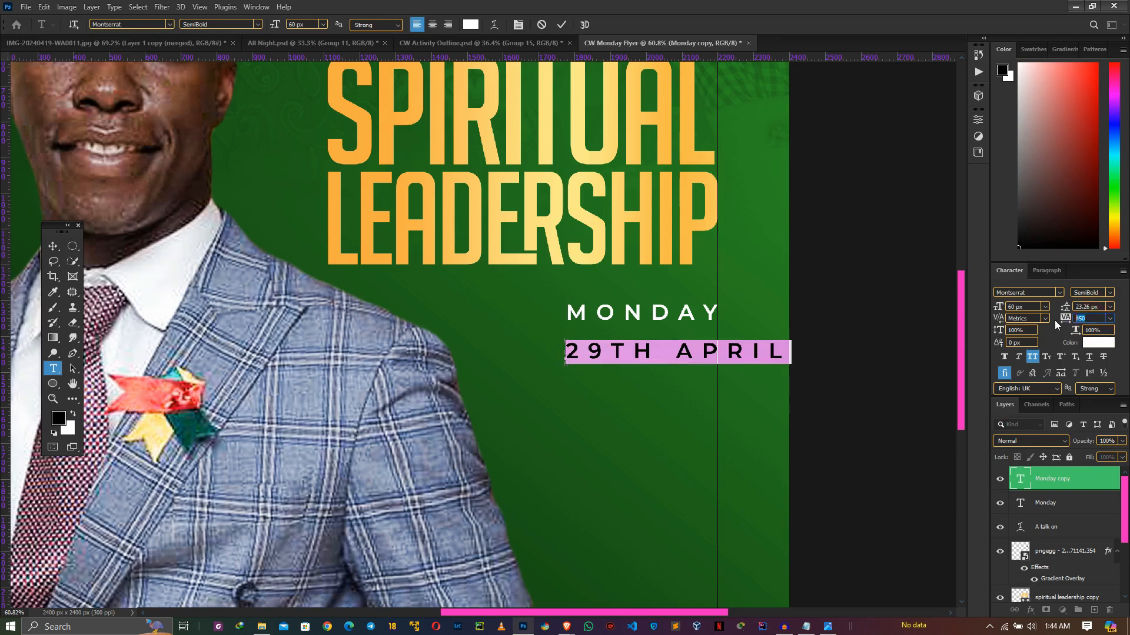
text(-30)
key(Return)
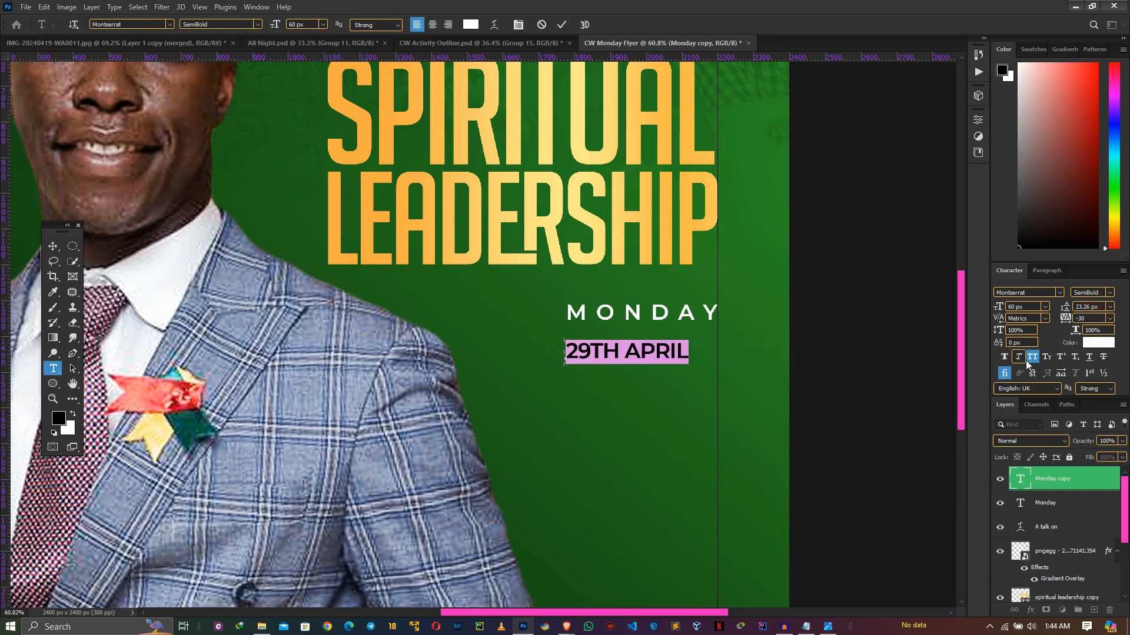
click(1059, 292)
text(big)
key(Return)
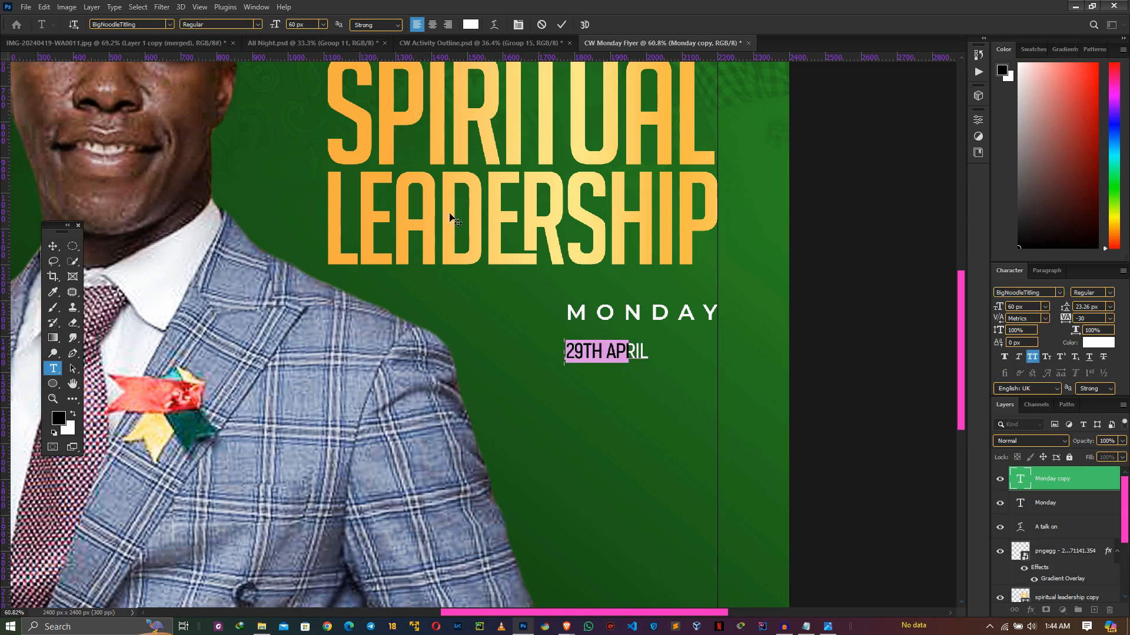
click(561, 24)
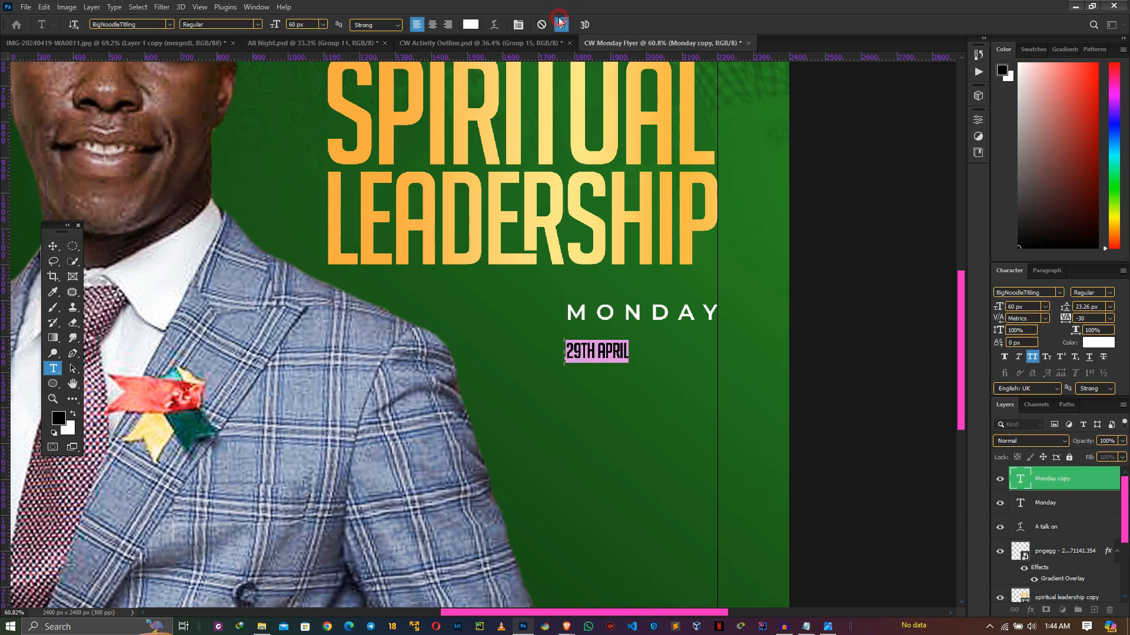
Step: Scale "29TH APRIL" up to about 241% so it matches the width of "MONDAY"
key(v)
key(ctrl+t)
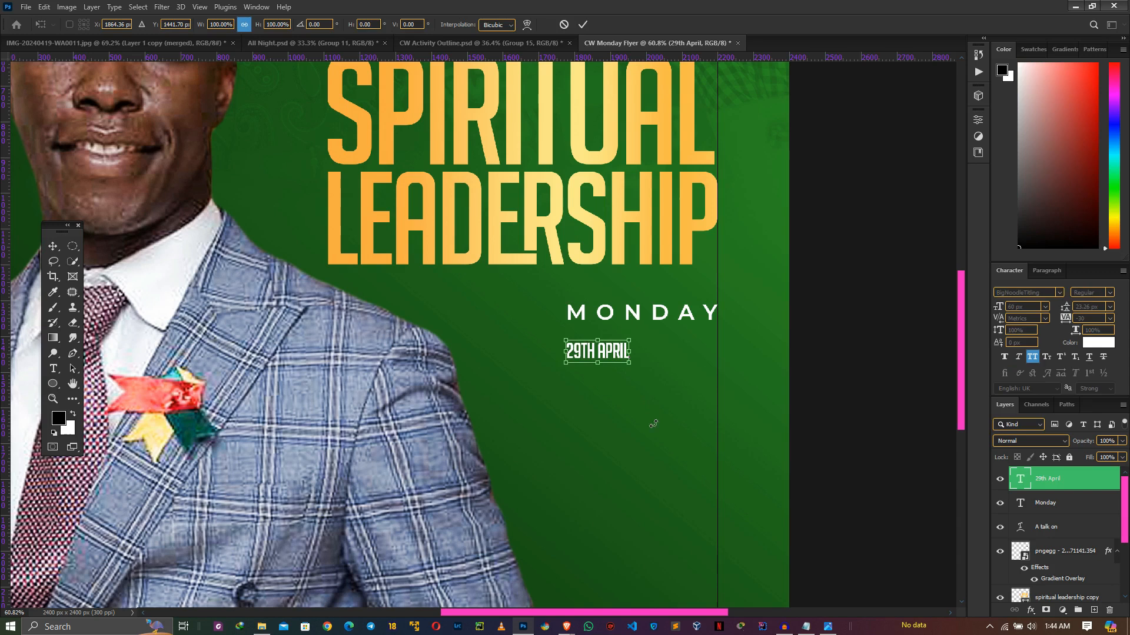
drag(634, 363, 724, 364)
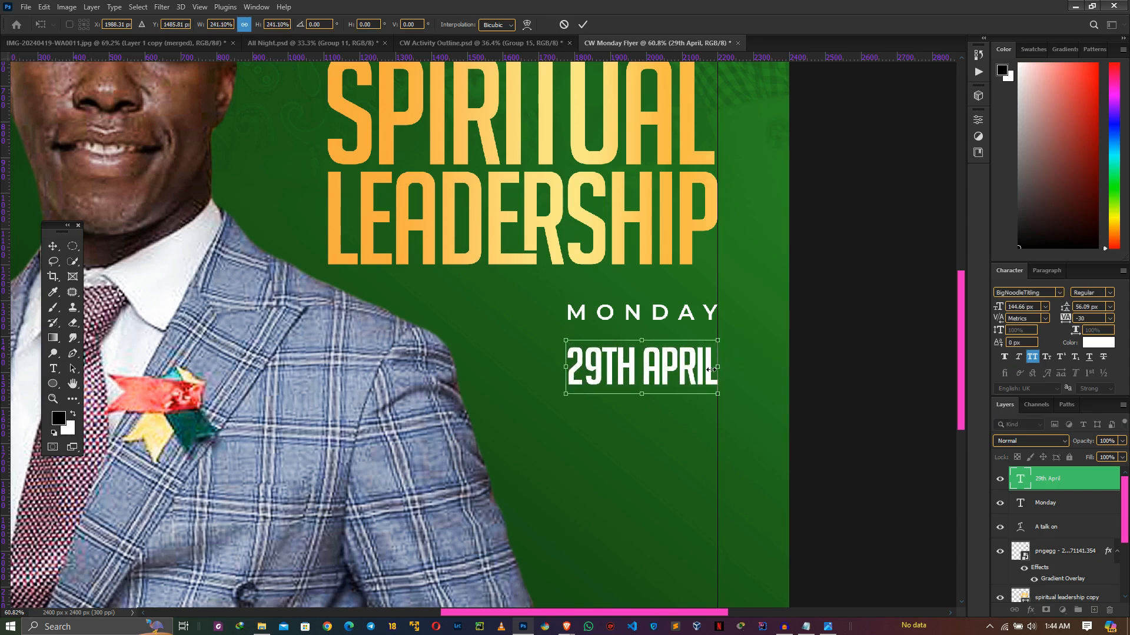
key(Return)
Step: Scale "29TH APRIL" up to about 150%, place it just below "MONDAY" and align its end with the right margin guide
key(ctrl+t)
drag(533, 337, 480, 326)
drag(655, 337, 655, 343)
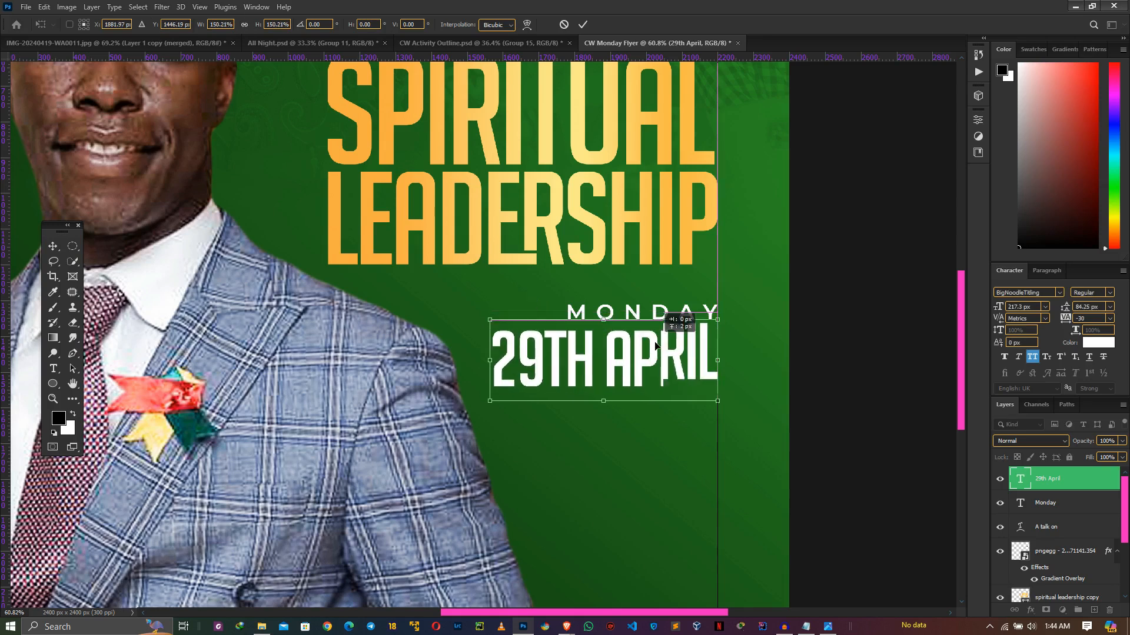
key(Return)
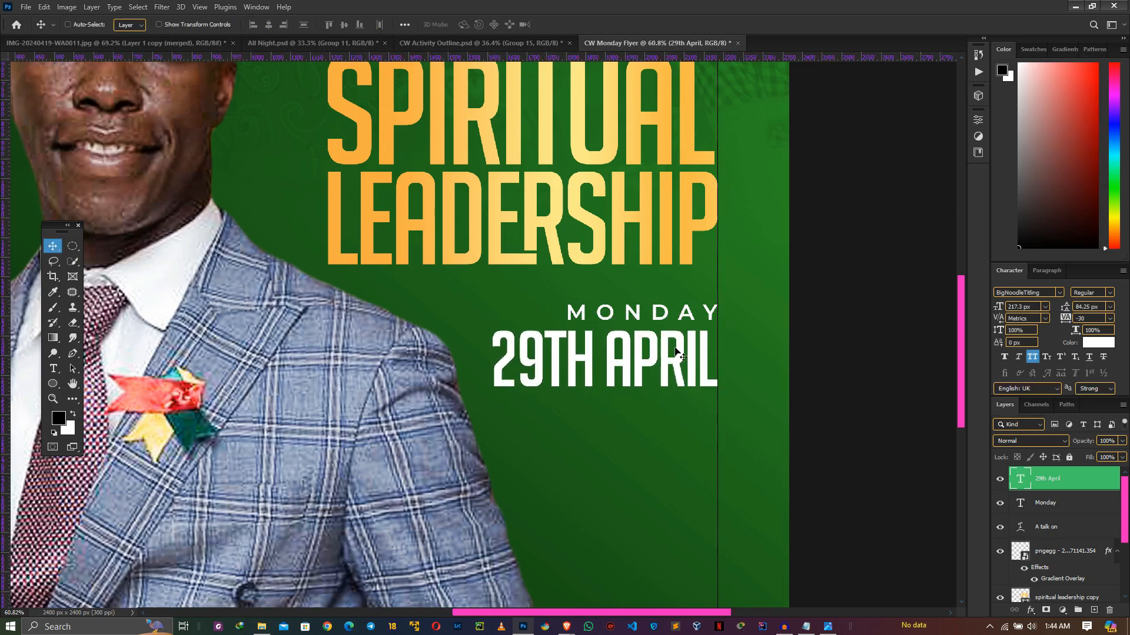
scroll(811, 380, up, 5)
scroll(809, 381, up, 4)
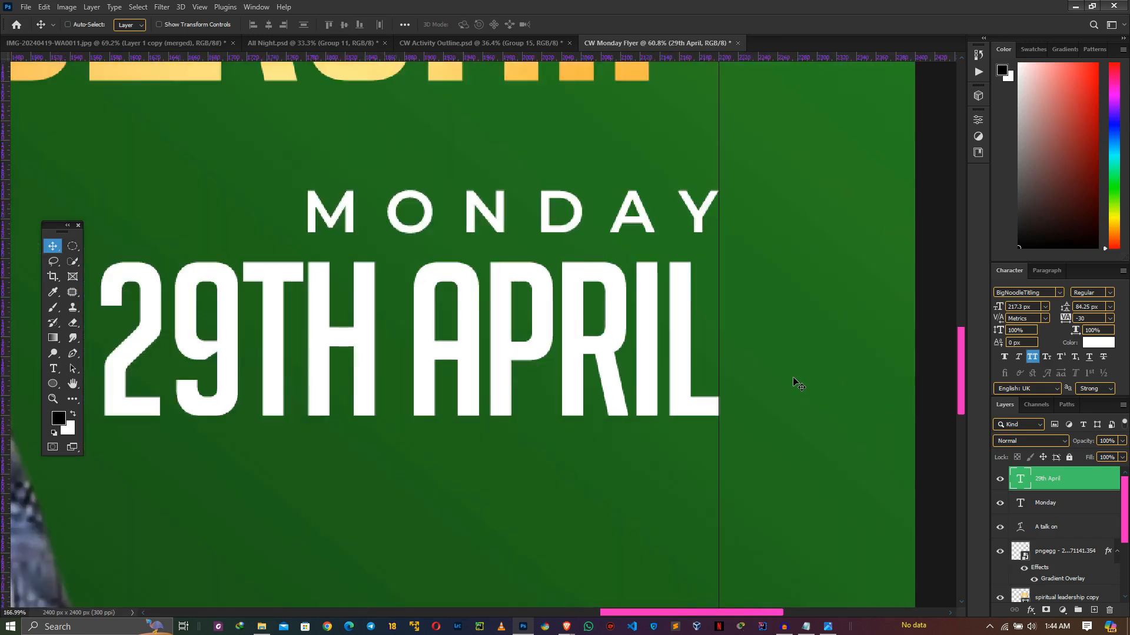
key(Left)
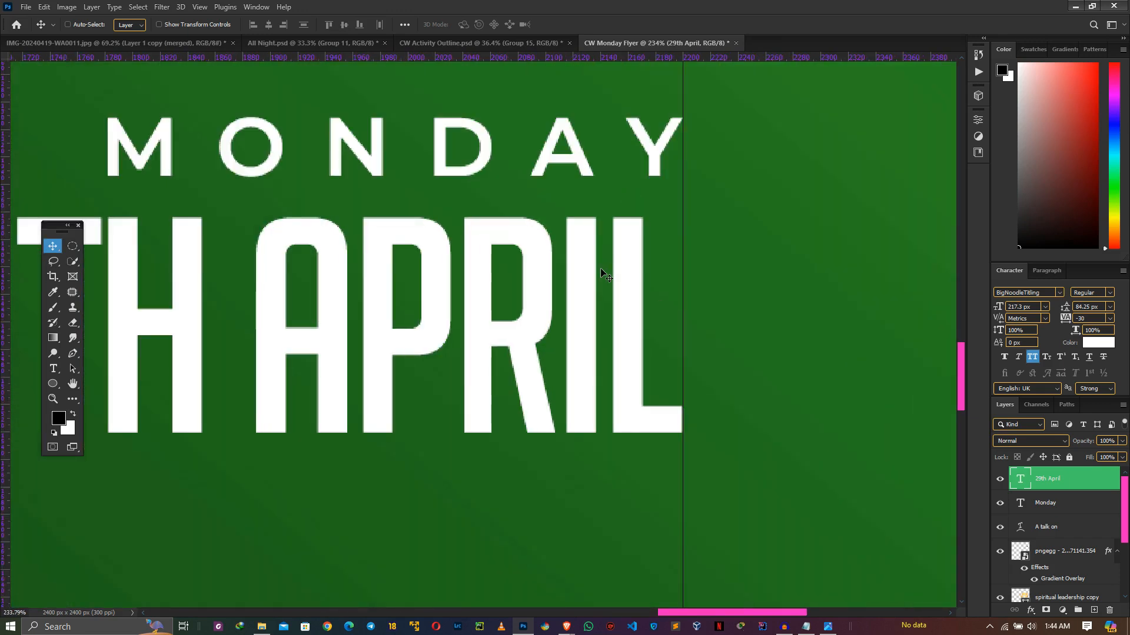
scroll(604, 273, down, 10)
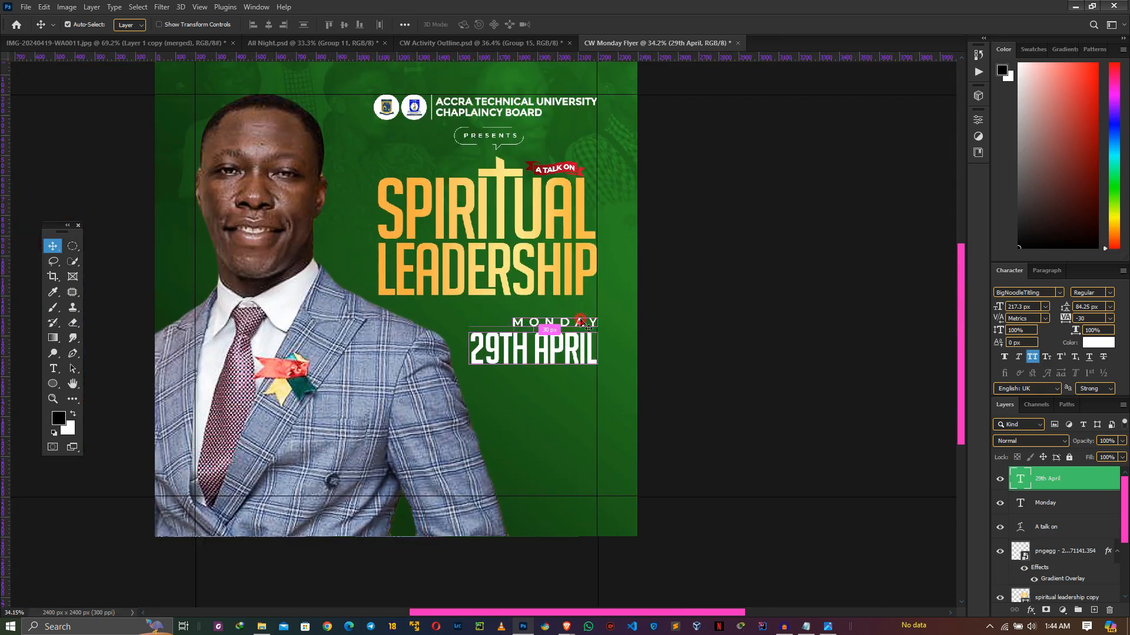
Step: Duplicate "MONDAY" directly below "29TH APRIL" and replace the copy's text with "2024"
ctrl+click(553, 323)
drag(594, 335, 594, 373)
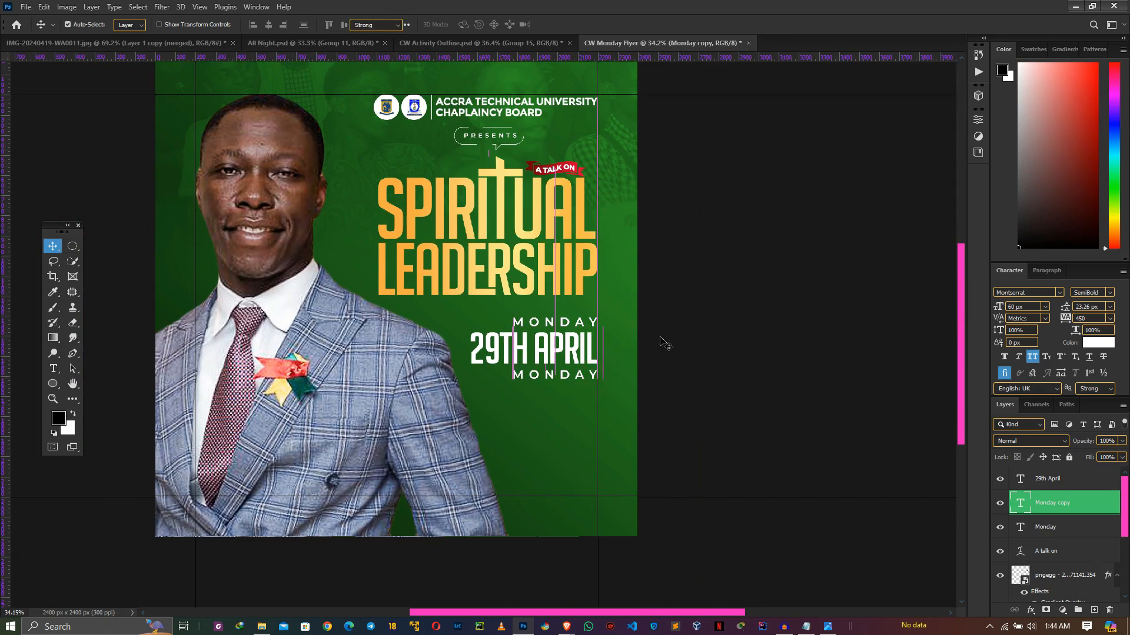
key(t)
key(Return)
text(22)
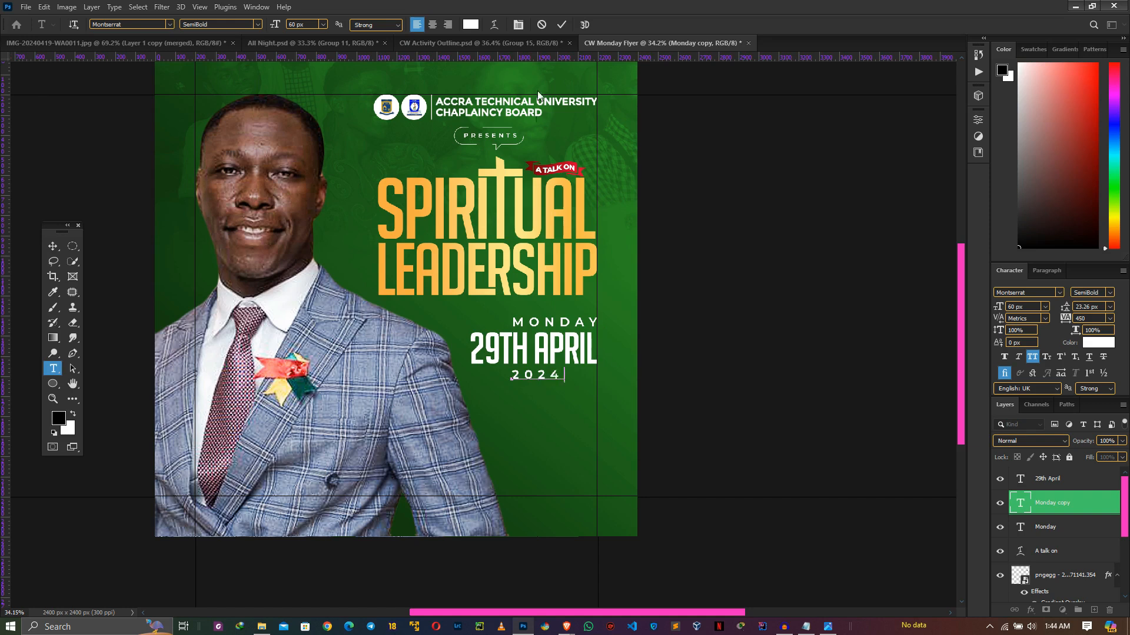
click(562, 25)
Step: Set the "2024" tracking to -30 and its font weight to ExtraBold
key(v)
drag(1093, 319, 1019, 318)
text(-30)
key(Return)
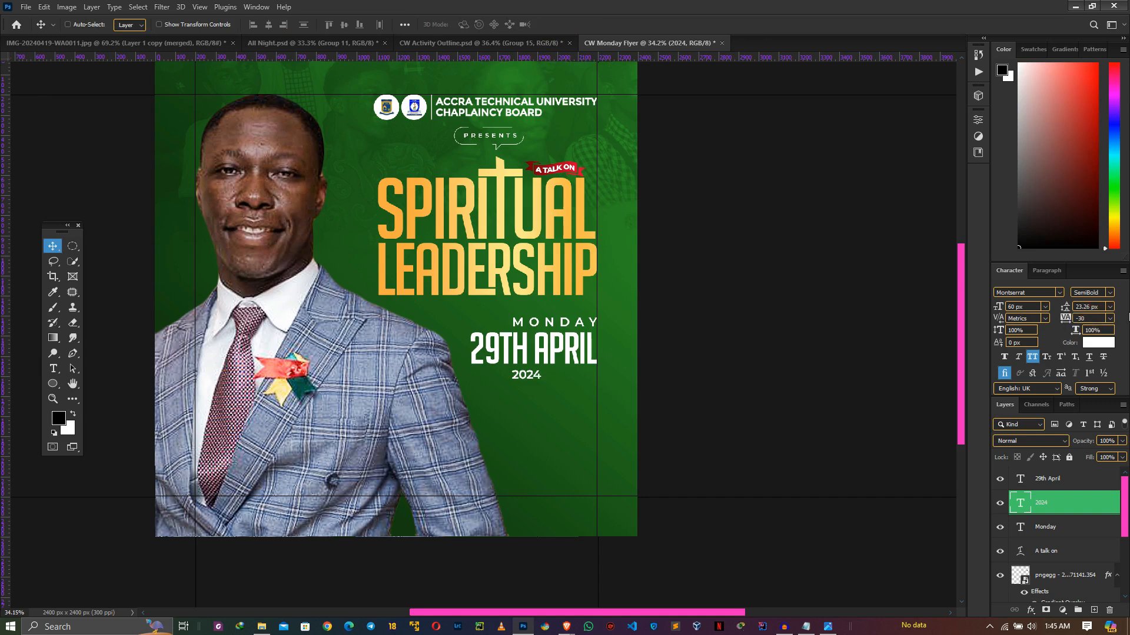
click(1109, 292)
click(1052, 435)
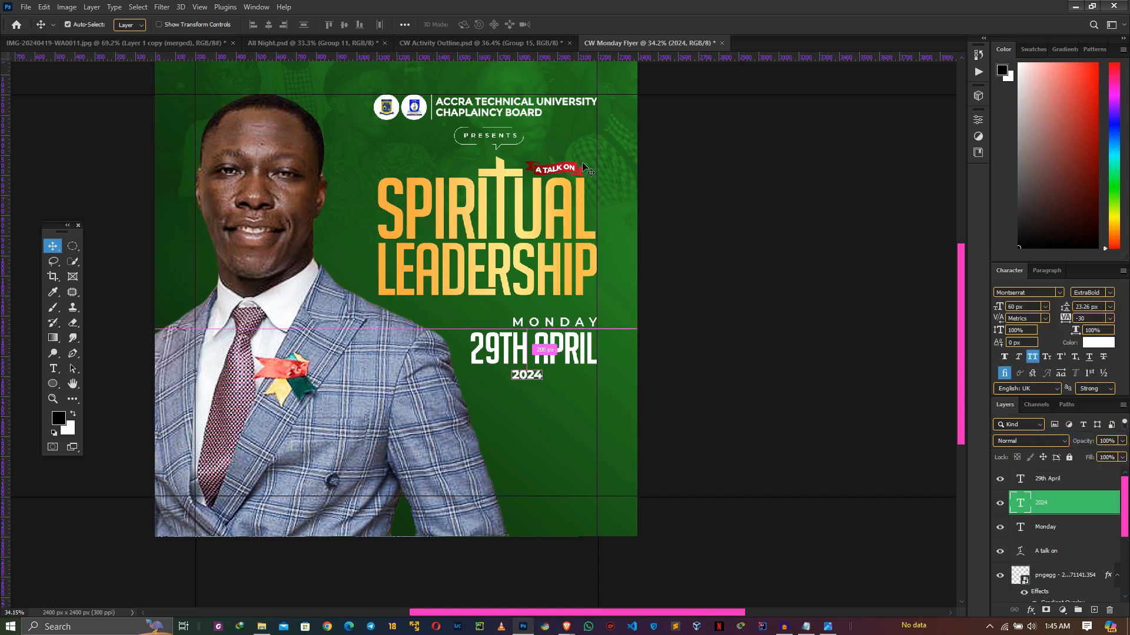
Step: Scale "2024" up to about 227% and align its end with the right margin guide below "29TH APRIL"
key(ctrl+t)
drag(544, 382, 580, 399)
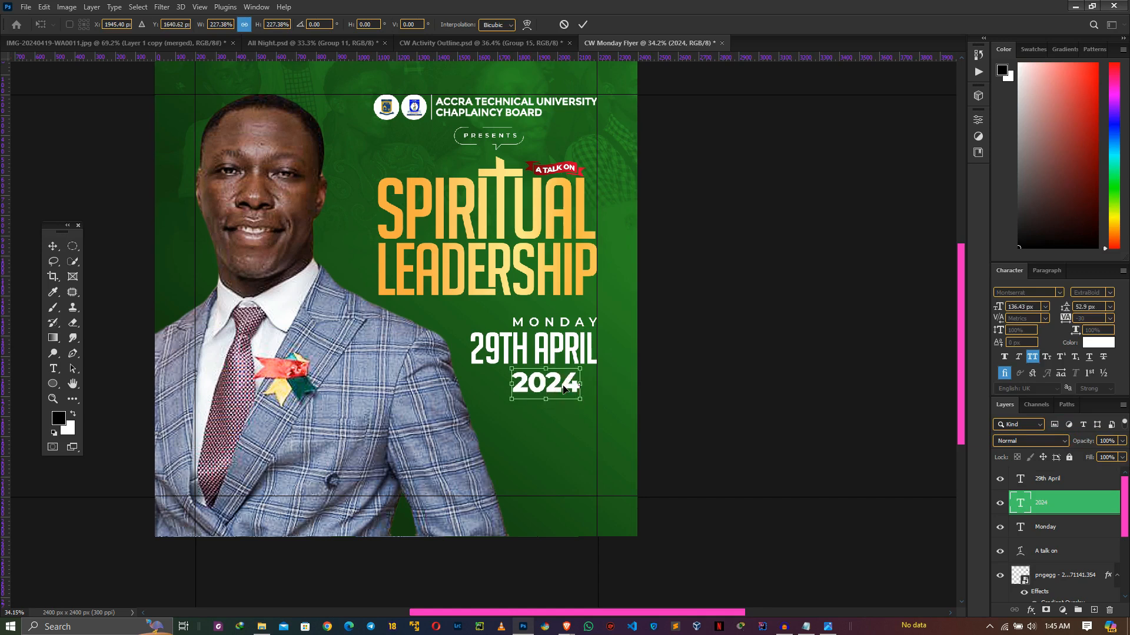
scroll(565, 390, up, 3)
key(Return)
drag(545, 389, 579, 379)
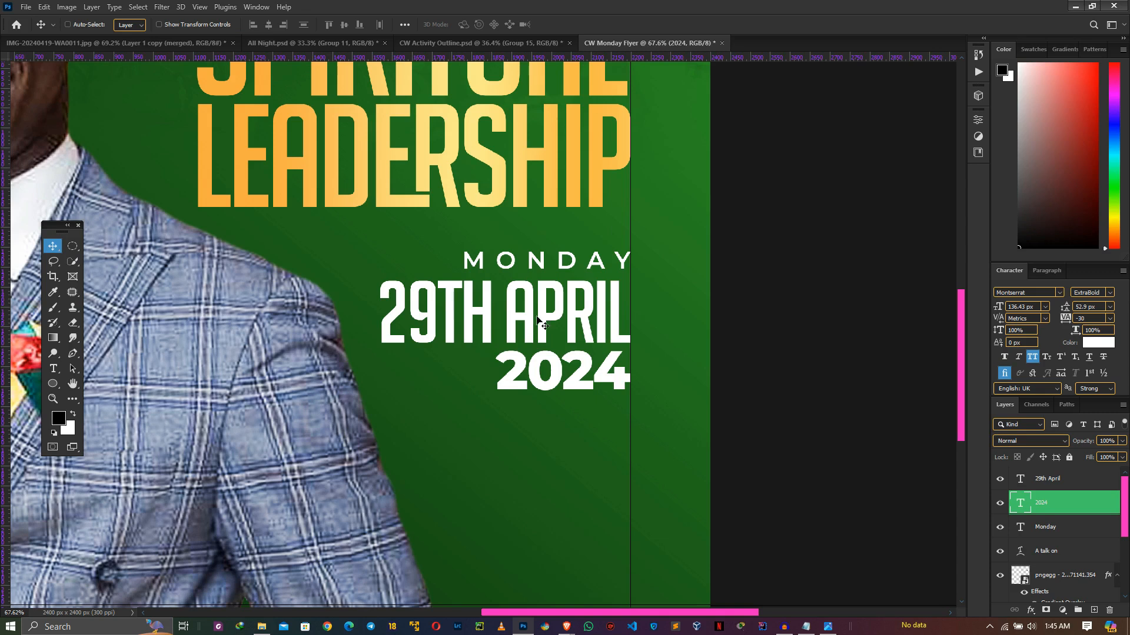
scroll(625, 351, down, 5)
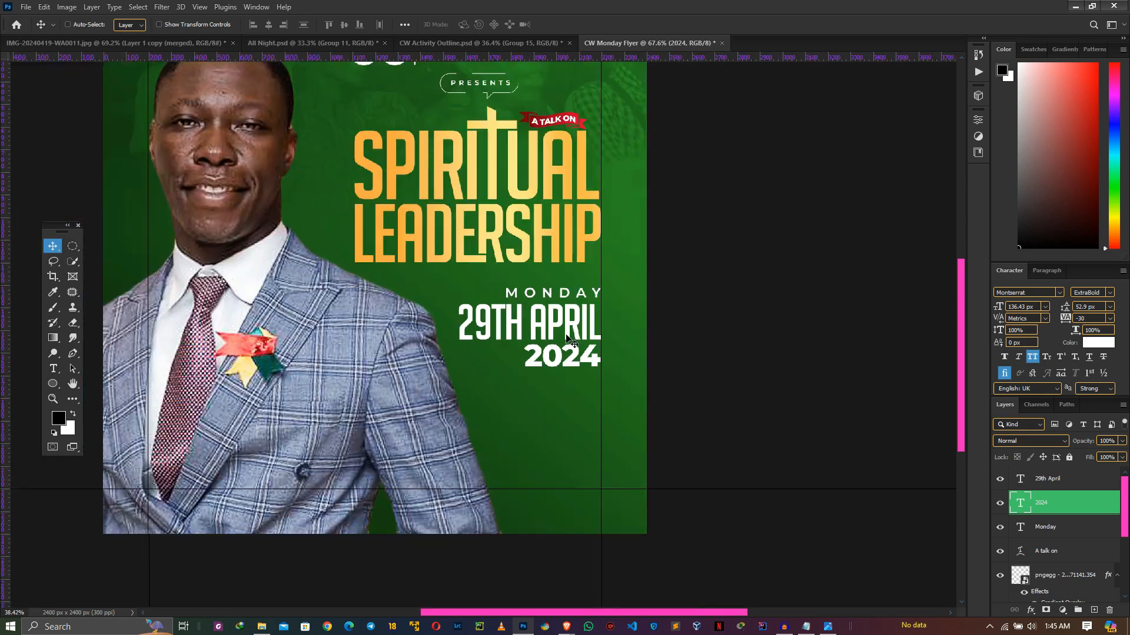
scroll(555, 340, up, 4)
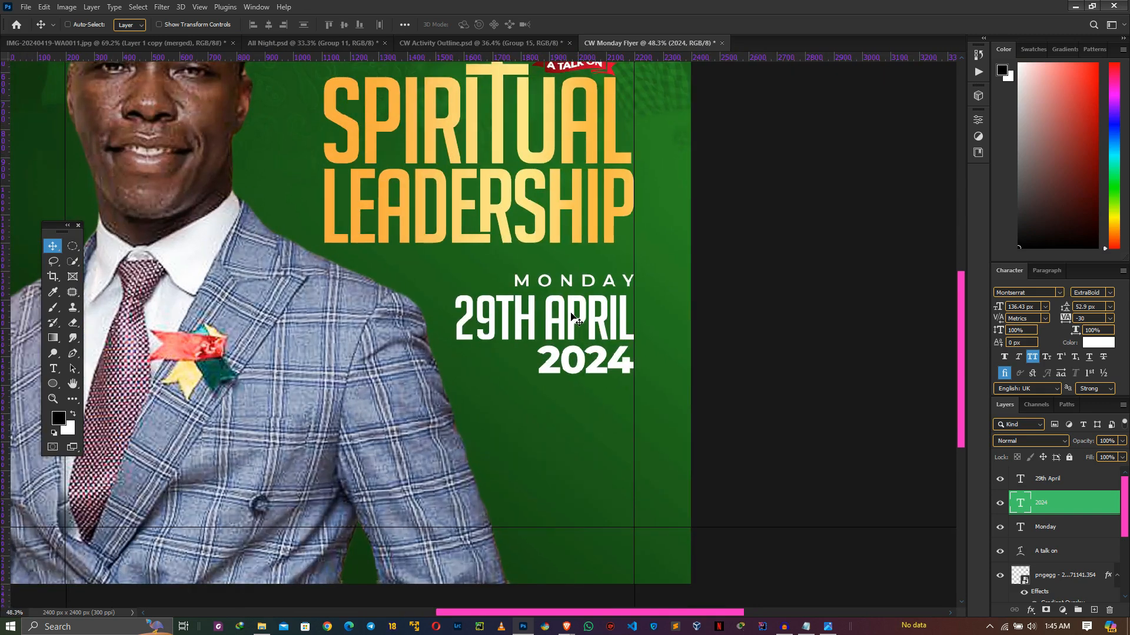
click(808, 627)
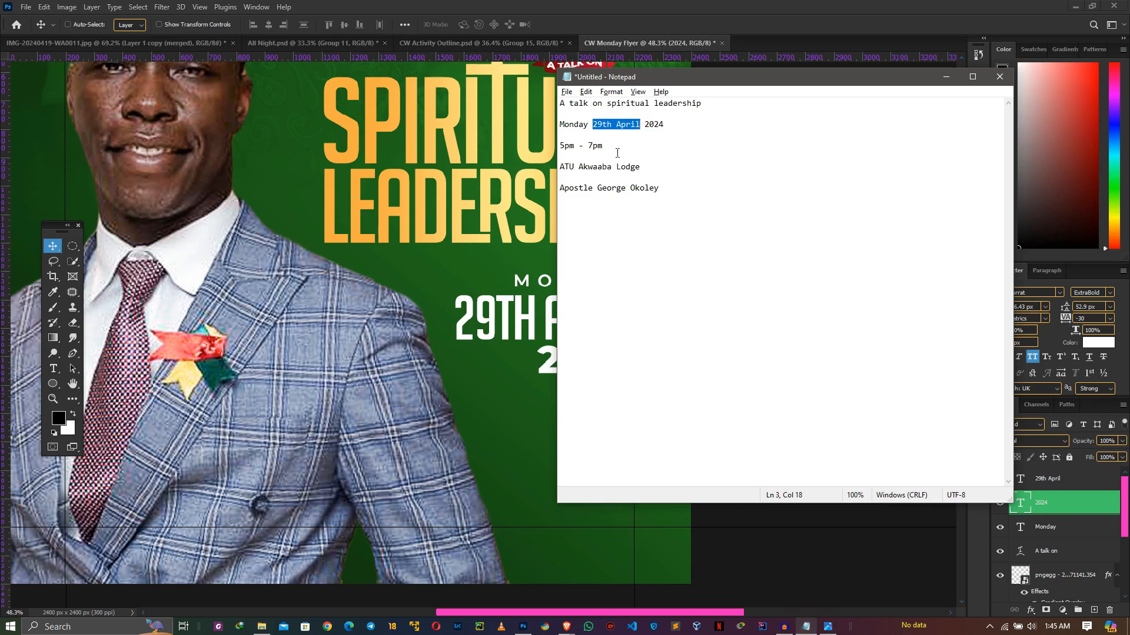
drag(632, 165, 565, 169)
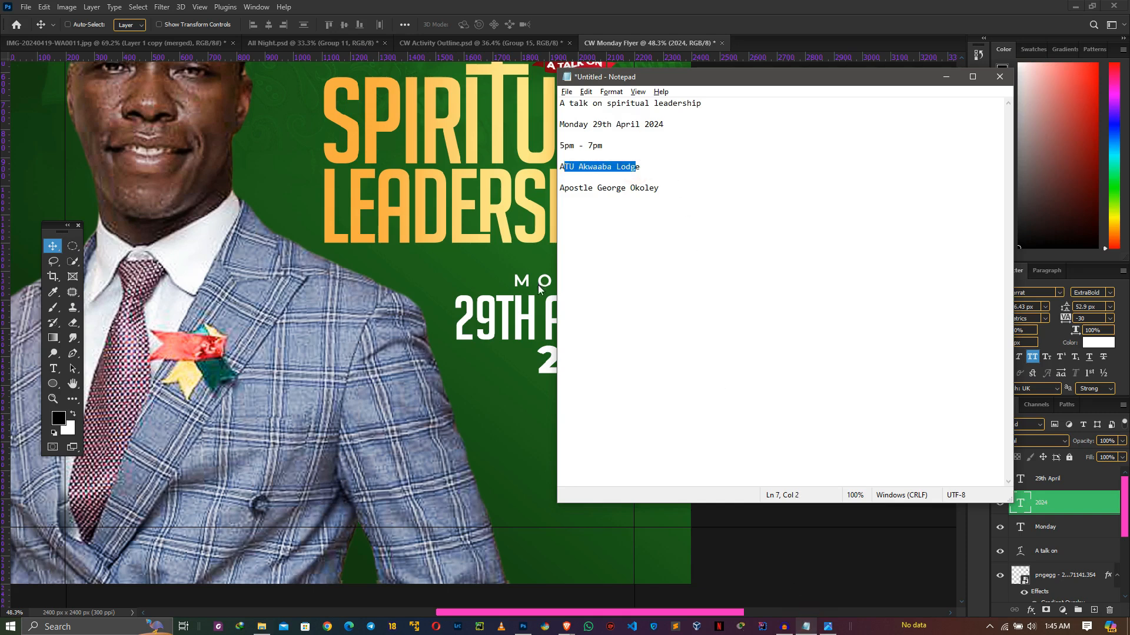
click(531, 320)
Step: Draw a rectangle about 514 by 127 px below "2024", ending at the right margin guide
scroll(532, 320, down, 5)
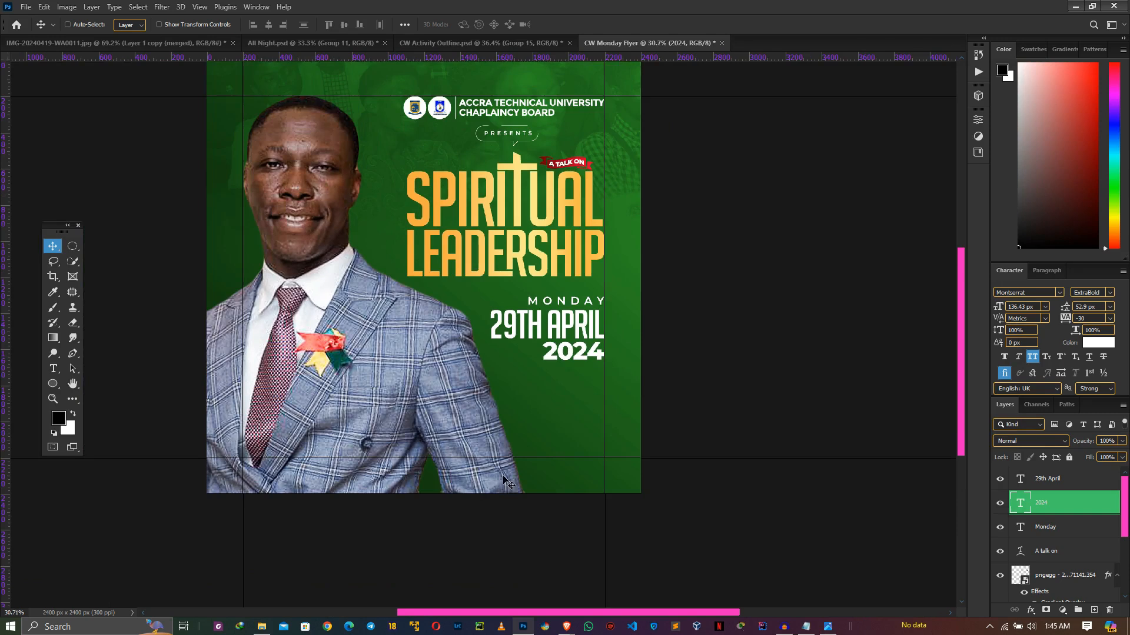
scroll(605, 382, up, 3)
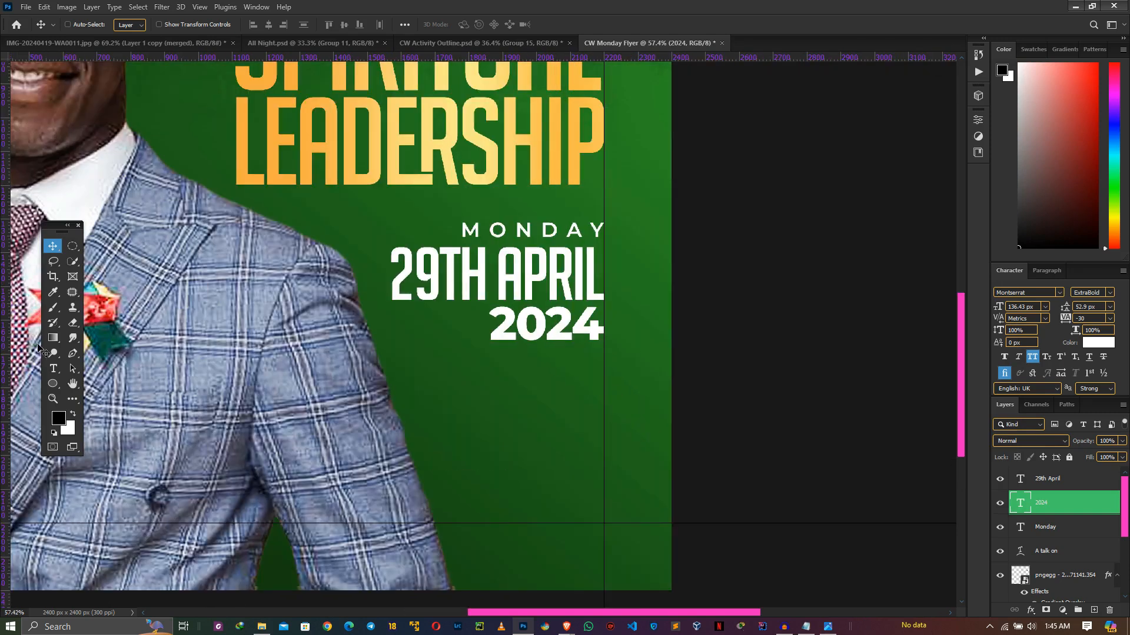
click(53, 384)
key(shift+u)
drag(430, 348, 603, 390)
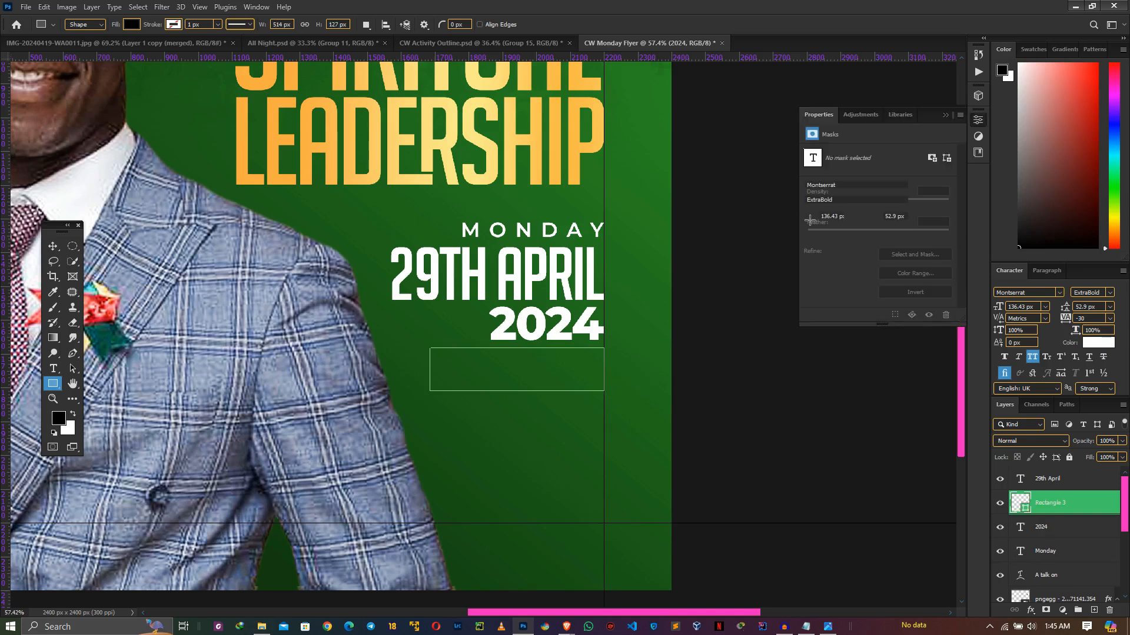
key(v)
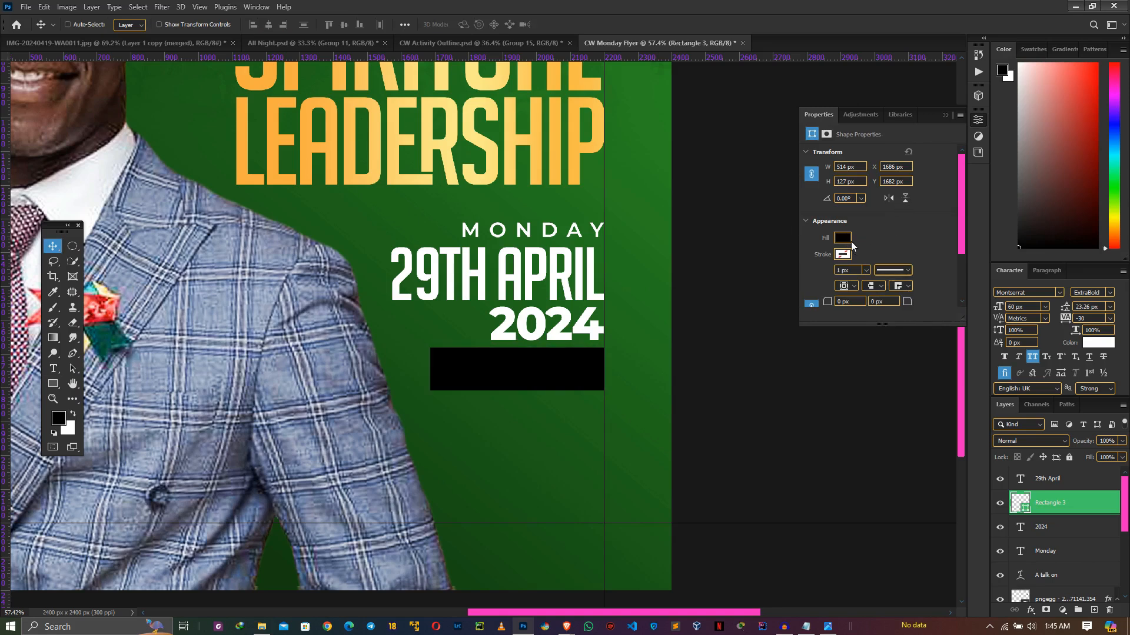
Step: Fill the rectangle below "2024" with the recently used light green, #6eb10d
click(842, 238)
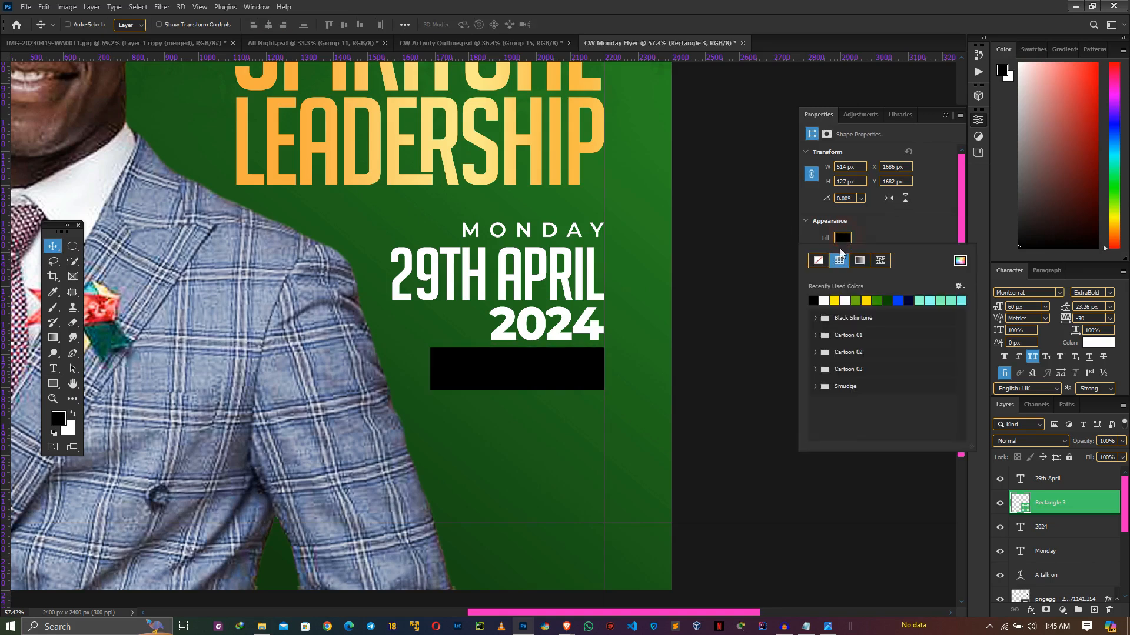
click(876, 300)
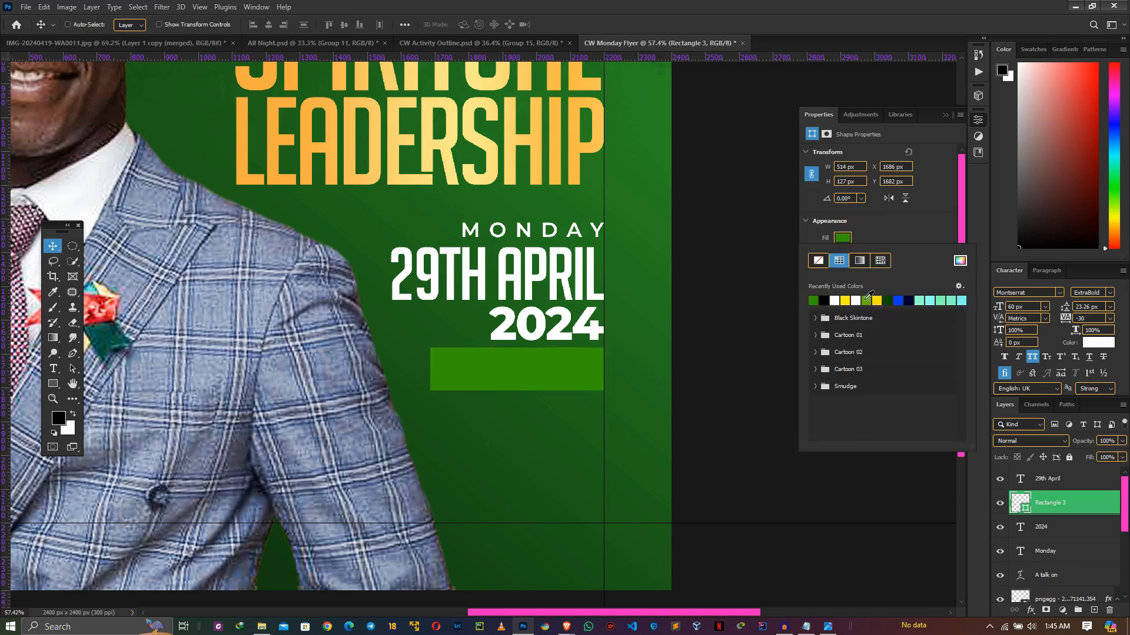
click(868, 299)
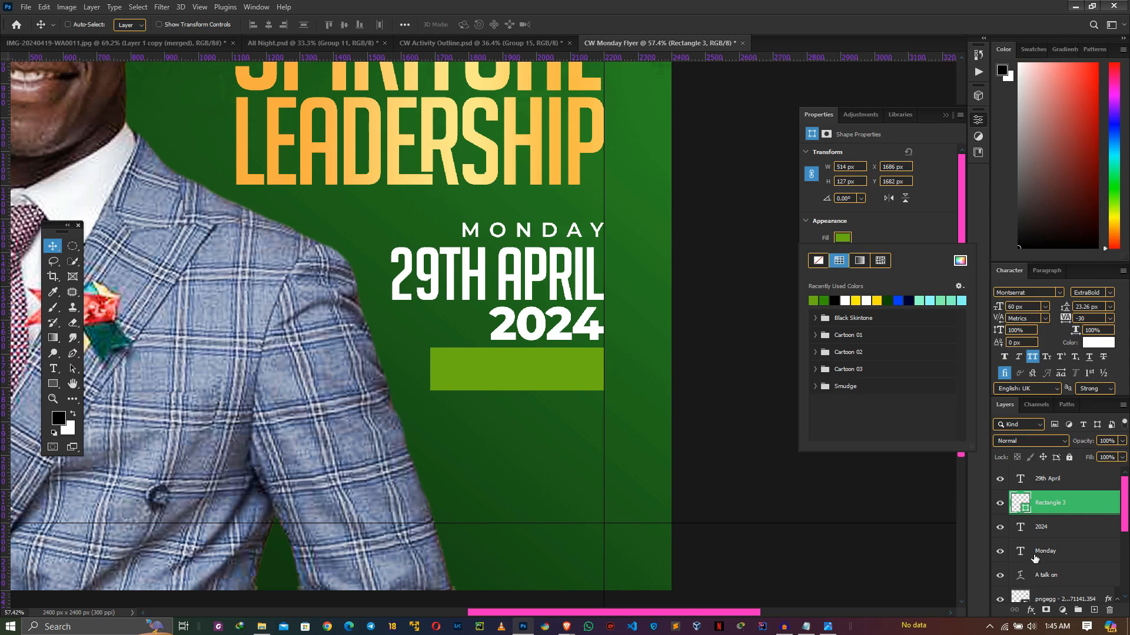
click(1027, 514)
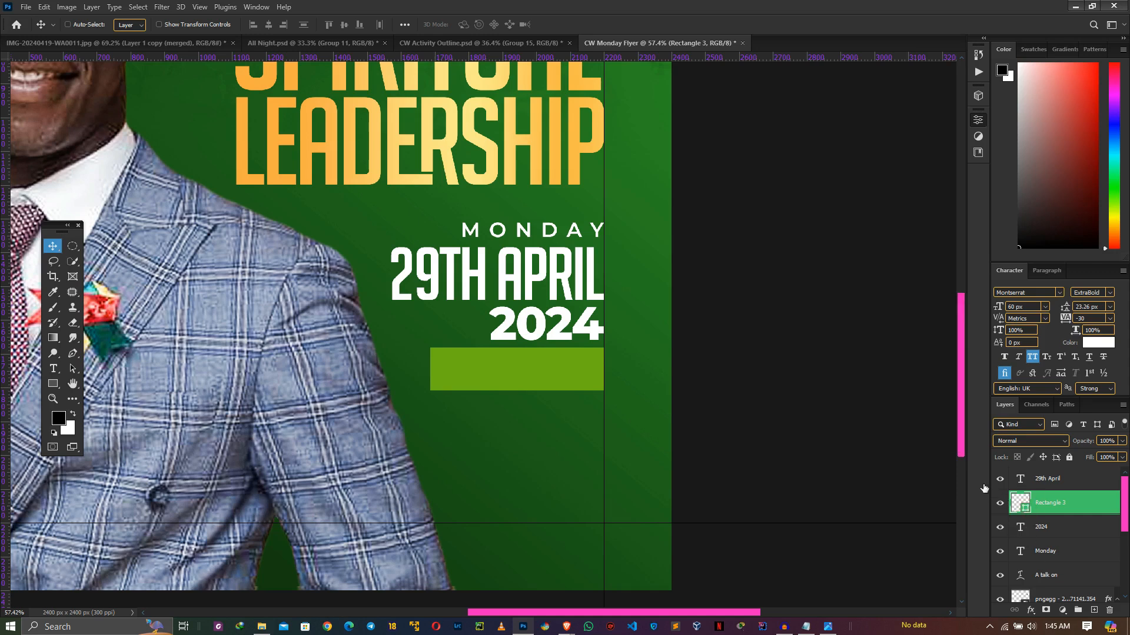
double_click(1020, 503)
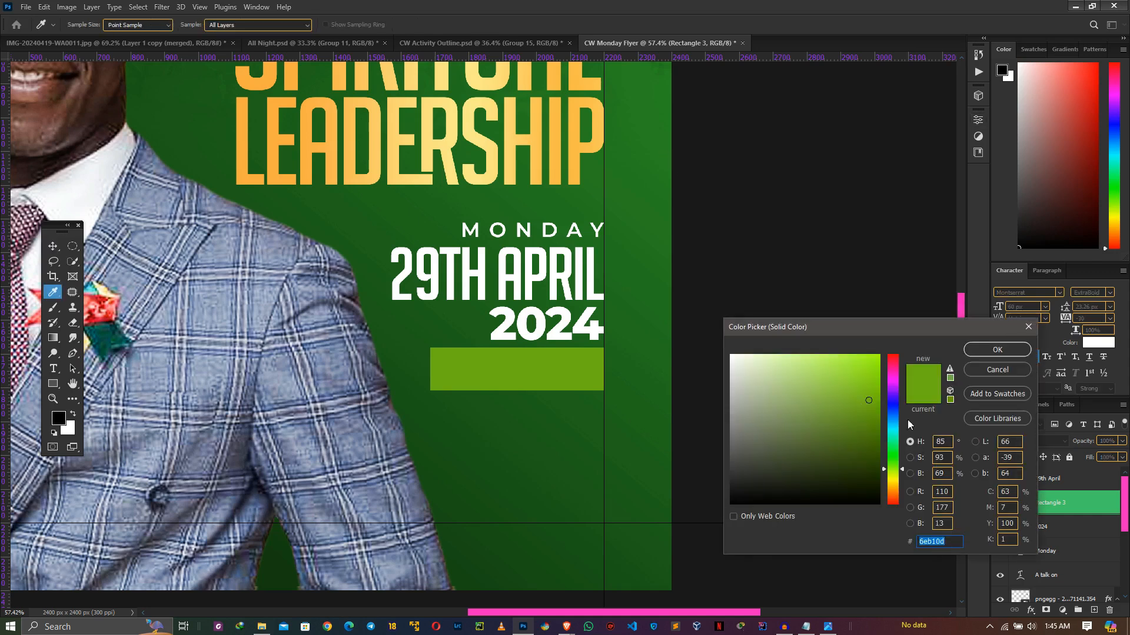
click(988, 349)
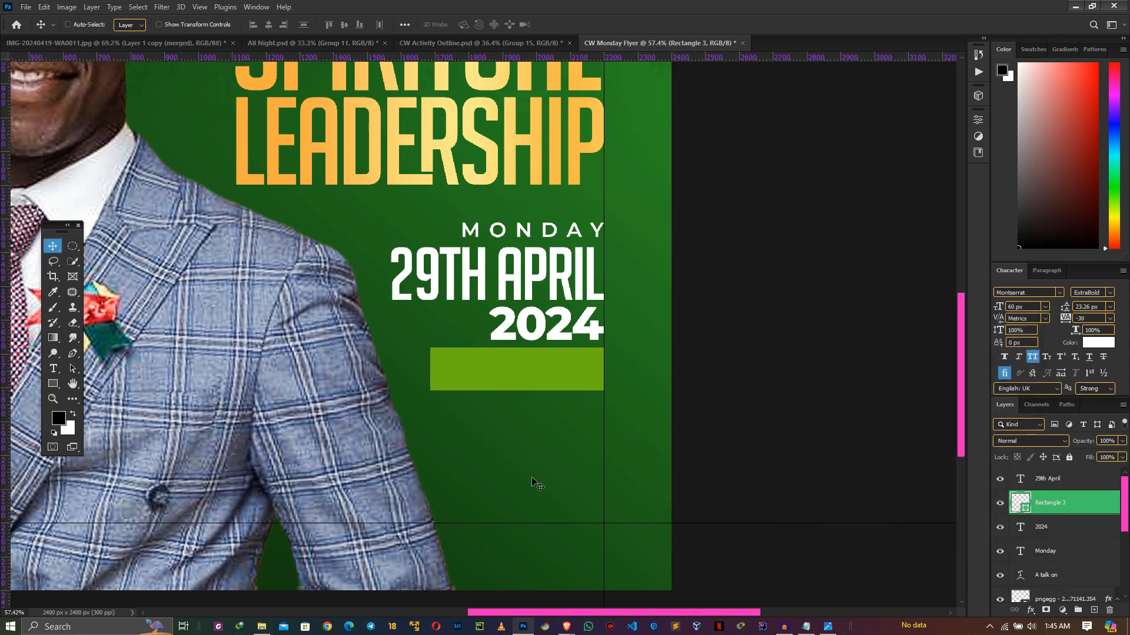
Step: Move the green rectangle slightly down from "2024" and place its layer above the "29th April" layer
key(u)
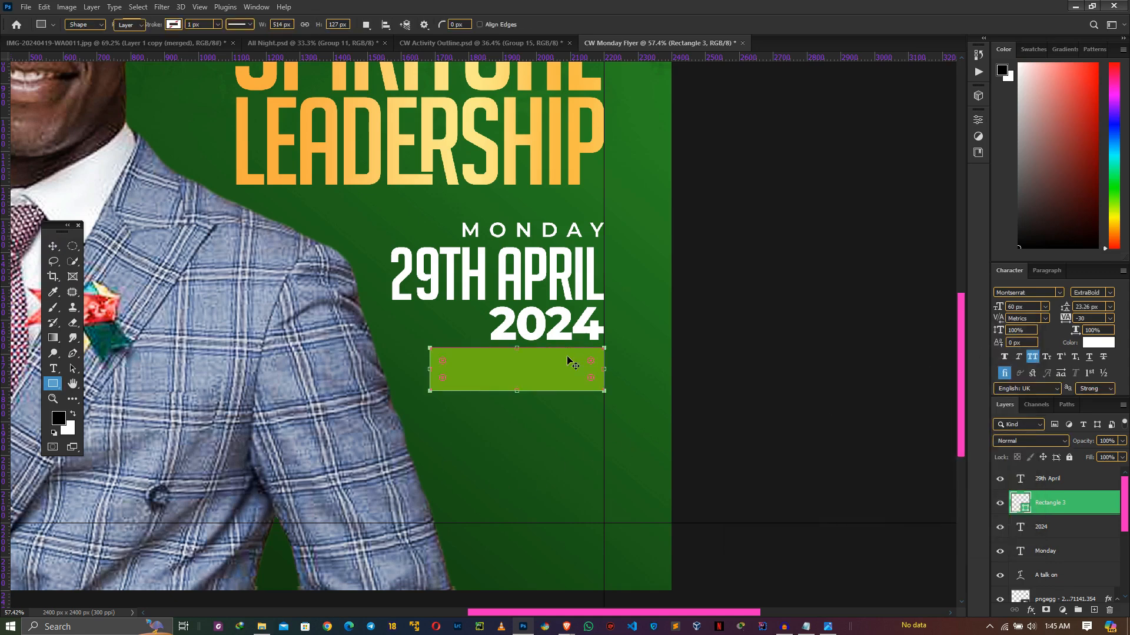
key(v)
drag(568, 377, 572, 378)
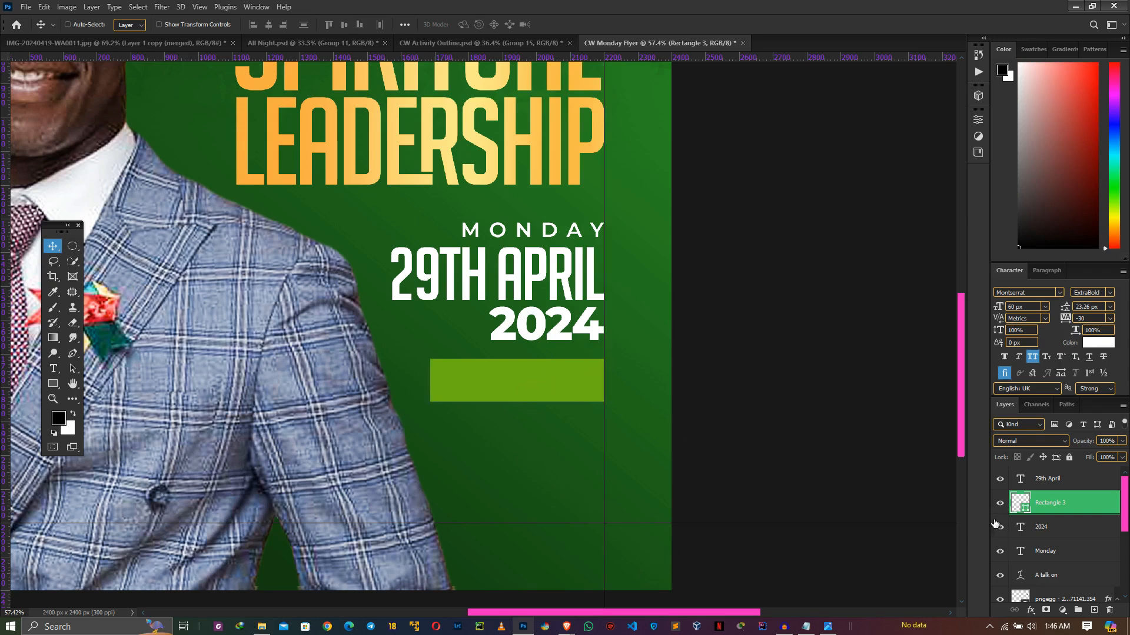
drag(1057, 516, 1054, 471)
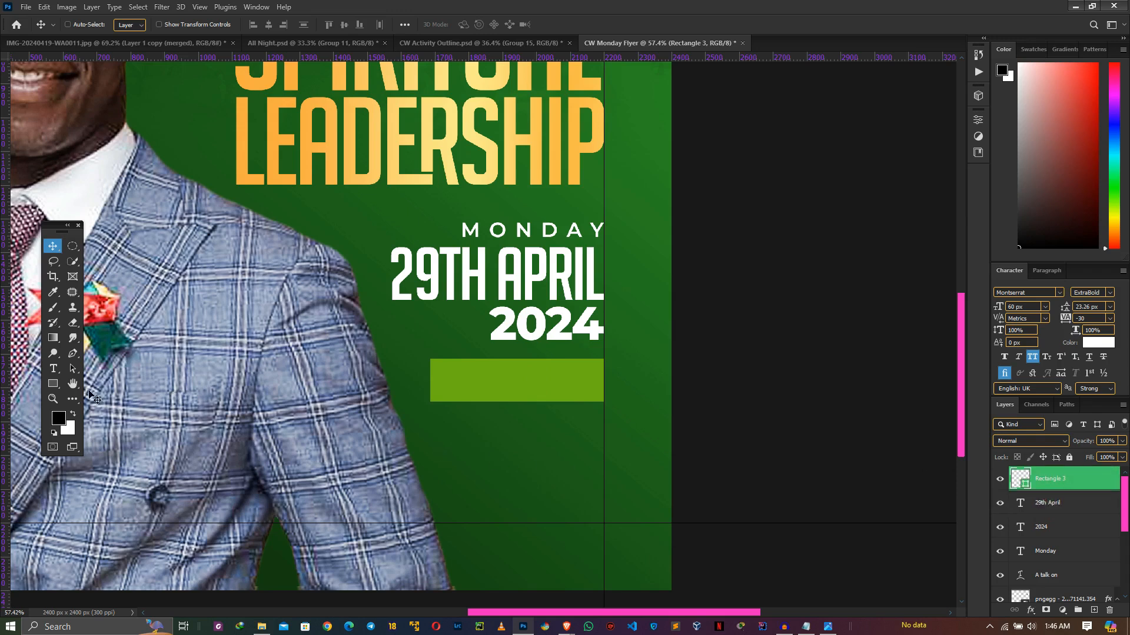
Step: Add a text layer below the green rectangle with the time "5PM - 7PM" from the Notepad notes
click(56, 368)
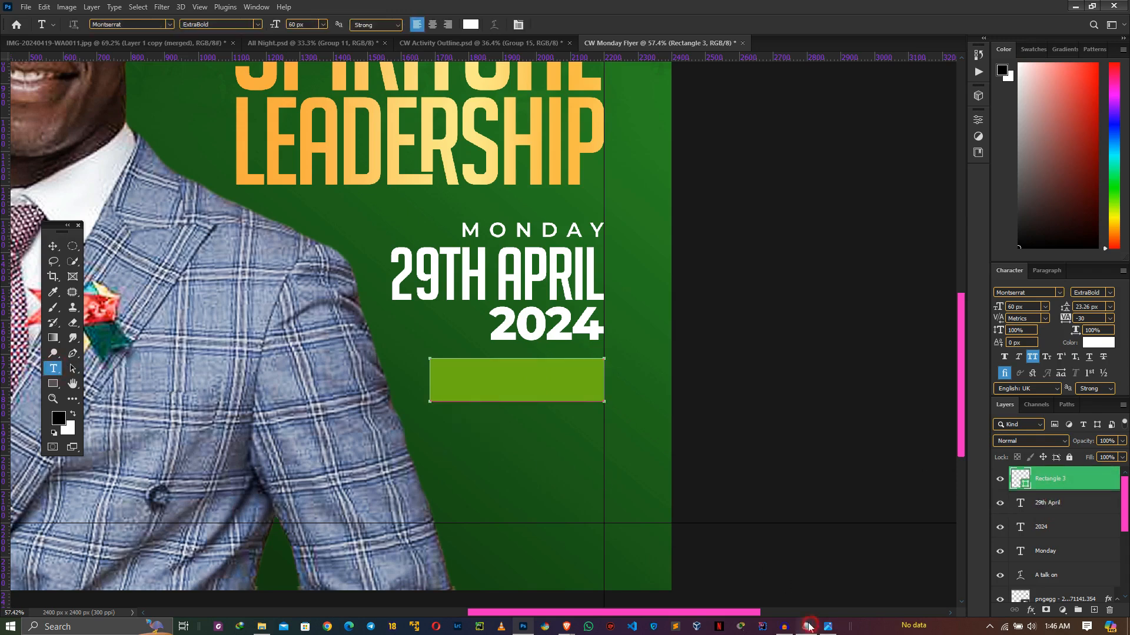
click(807, 626)
mouse_move(584, 147)
mouse_down()
mouse_move(603, 144)
mouse_move(563, 143)
mouse_up()
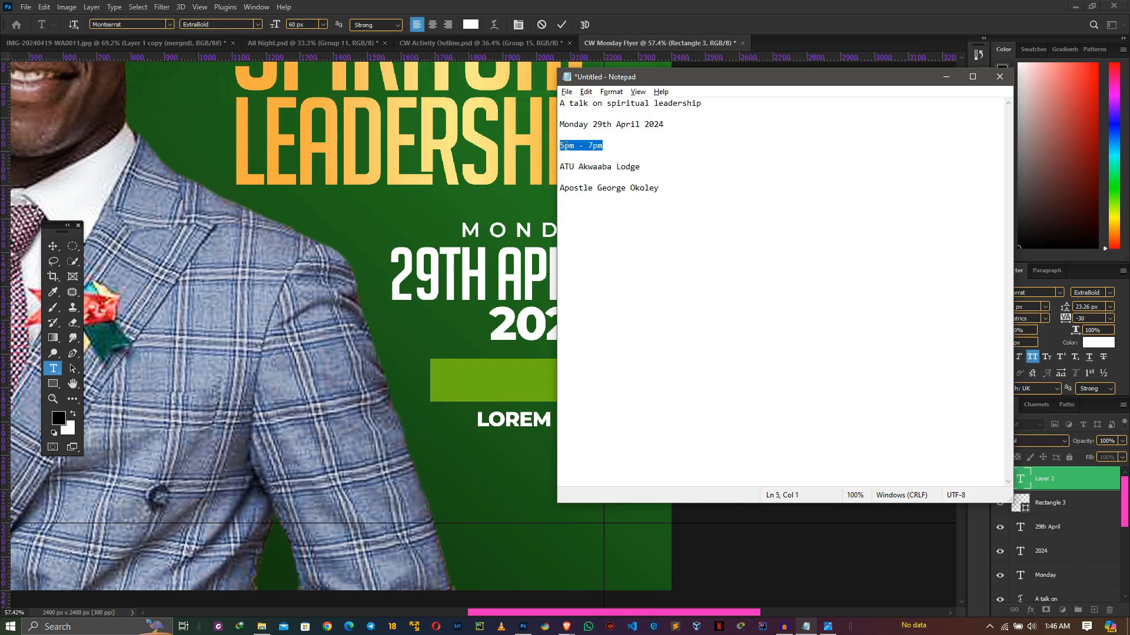
click(521, 368)
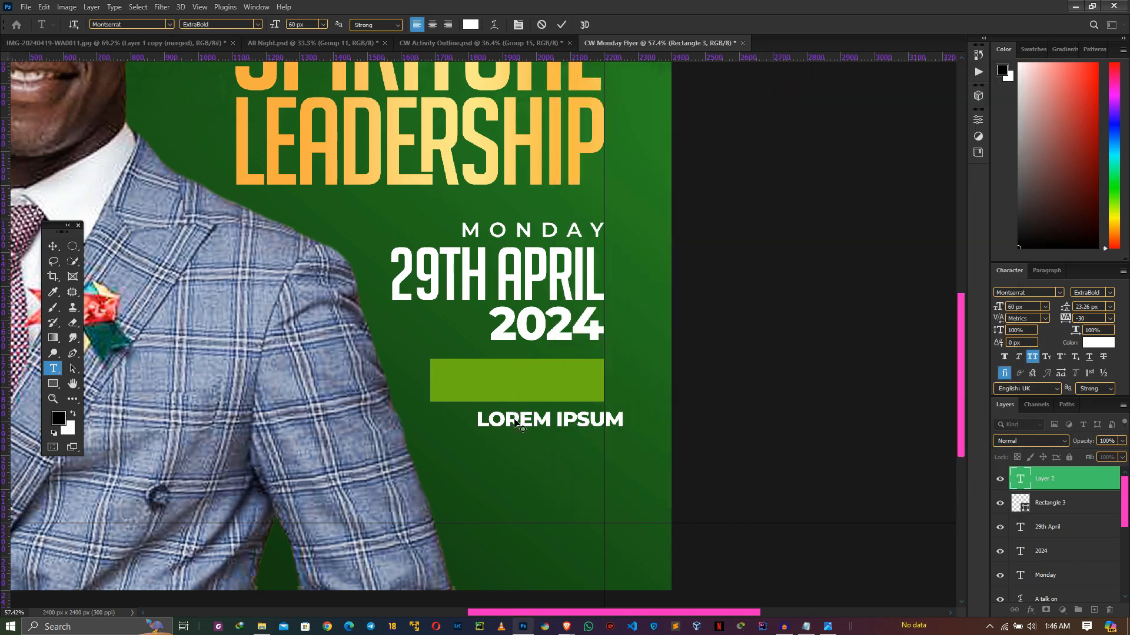
click(528, 425)
text(5PM - 7PM)
key(ctrl+a)
text(5PM - 7PM)
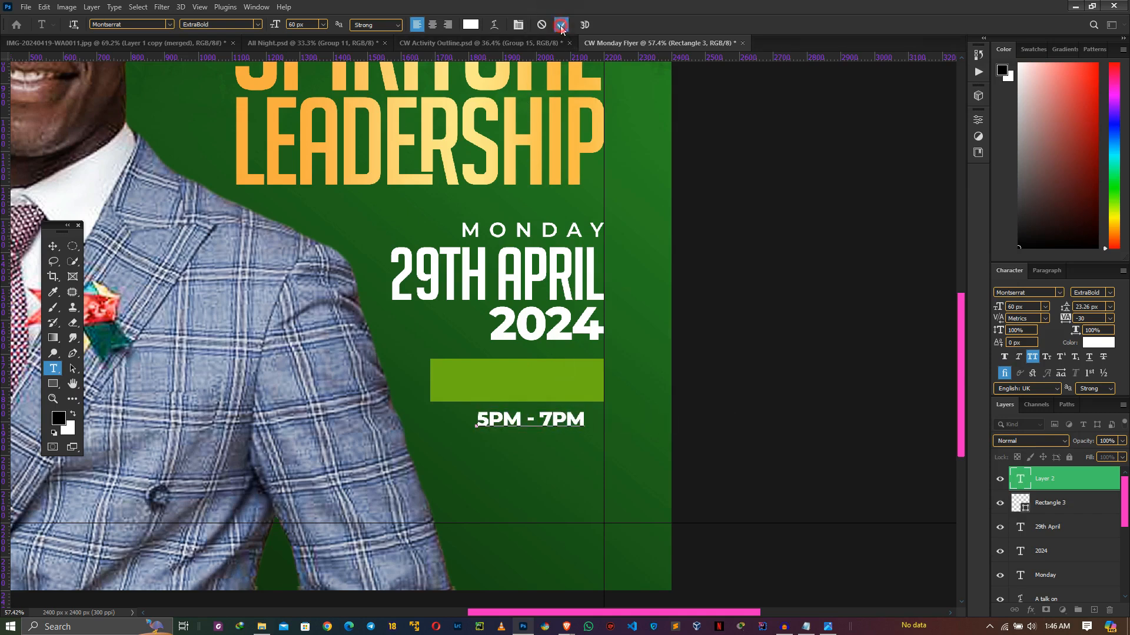
key(ctrl+Return)
Step: Move "5PM - 7PM" onto the green rectangle and set its font weight to Bold
key(v)
drag(559, 422, 549, 385)
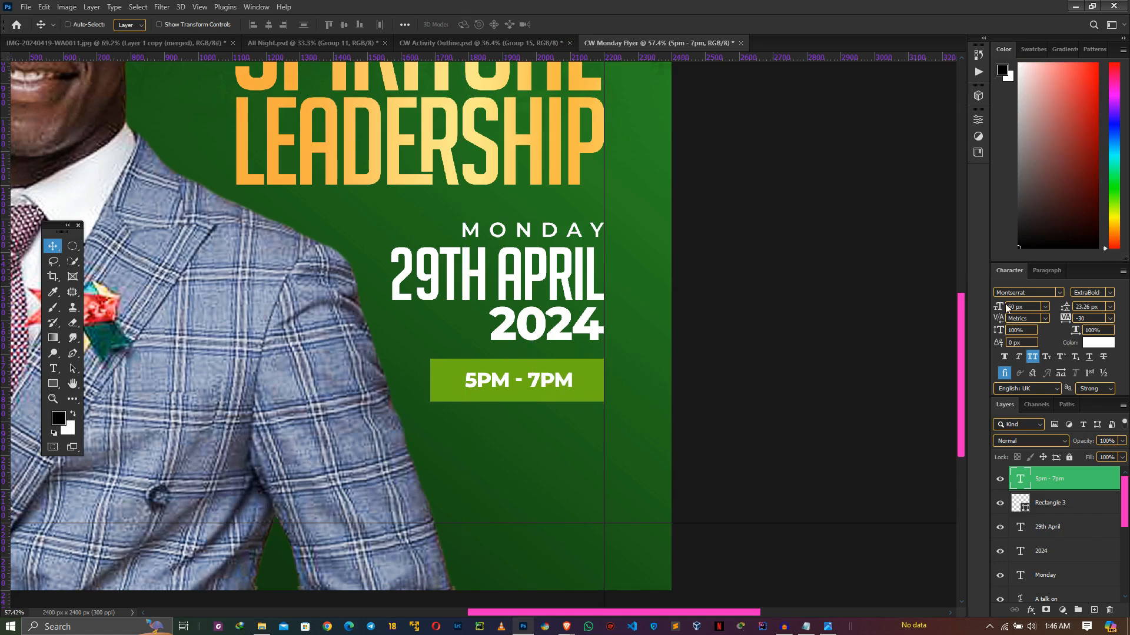
click(1109, 297)
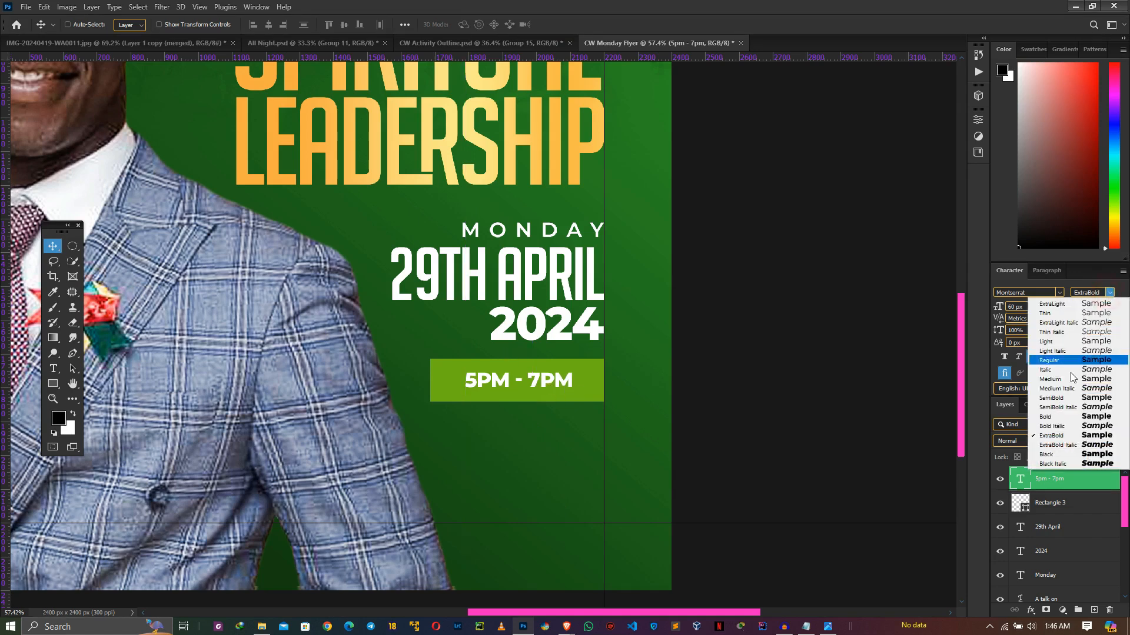
click(1057, 412)
ctrl+click(591, 387)
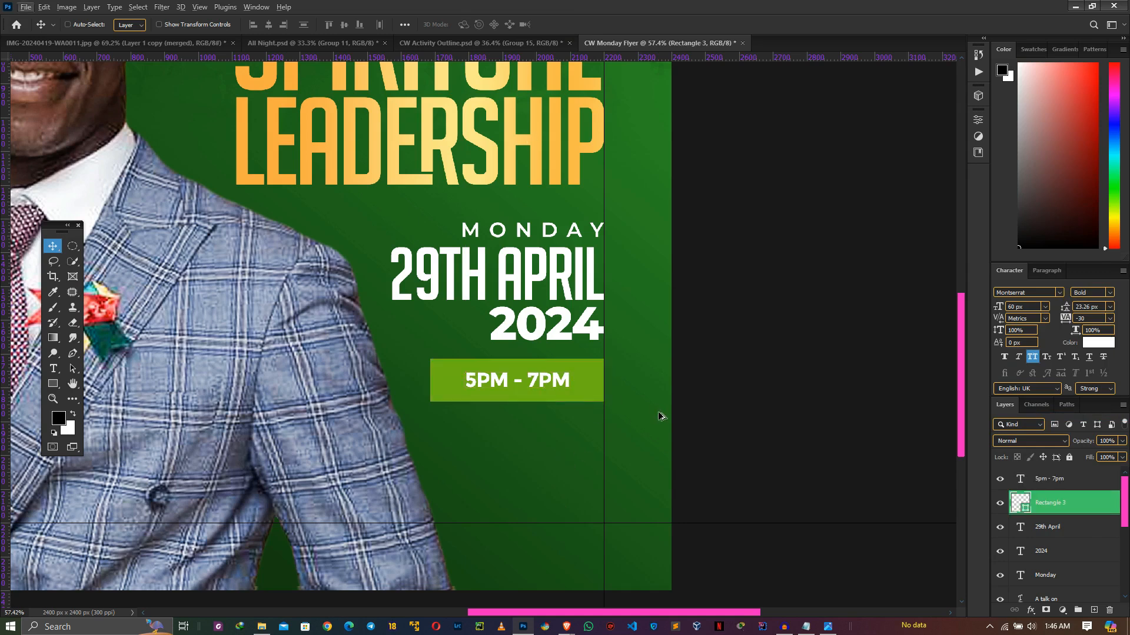
Step: Place the black-and-white doodle pattern image from the youtube folder into the flyer and clip it to the green rectangle
key(alt+Tab)
click(845, 228)
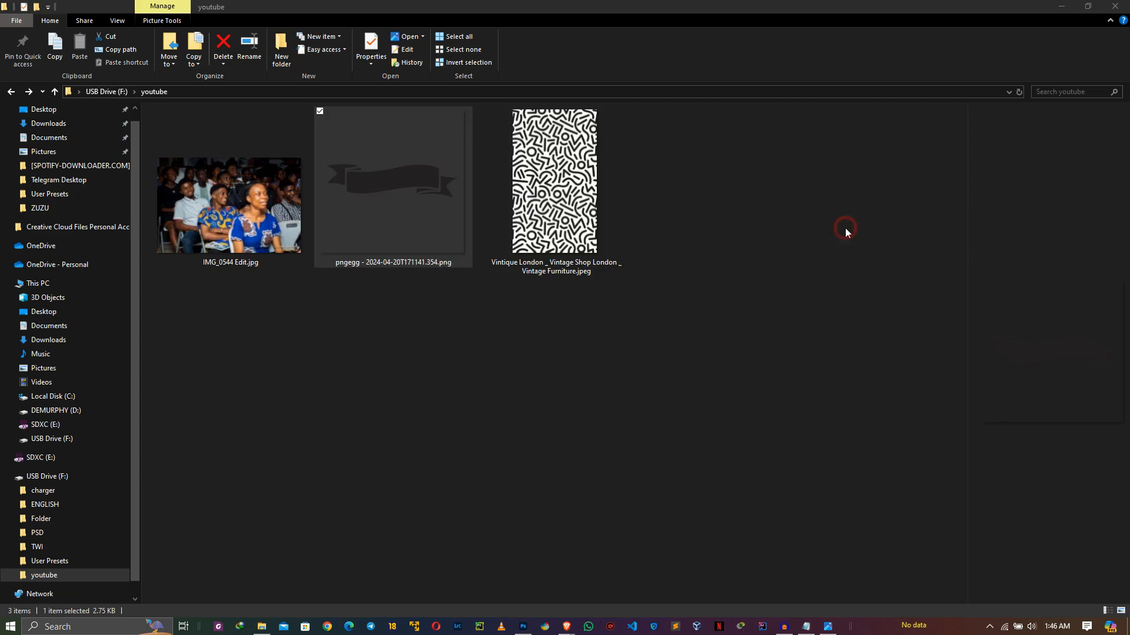
click(488, 206)
key(alt+Tab)
drag(765, 373, 500, 402)
drag(430, 308, 530, 341)
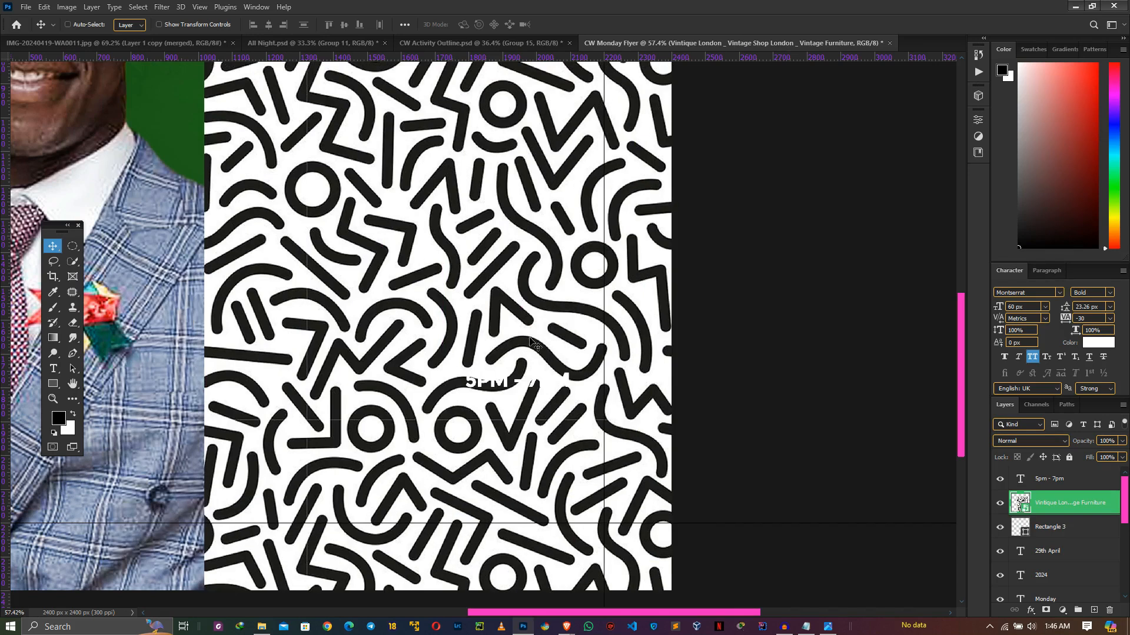
key(ctrl+alt+g)
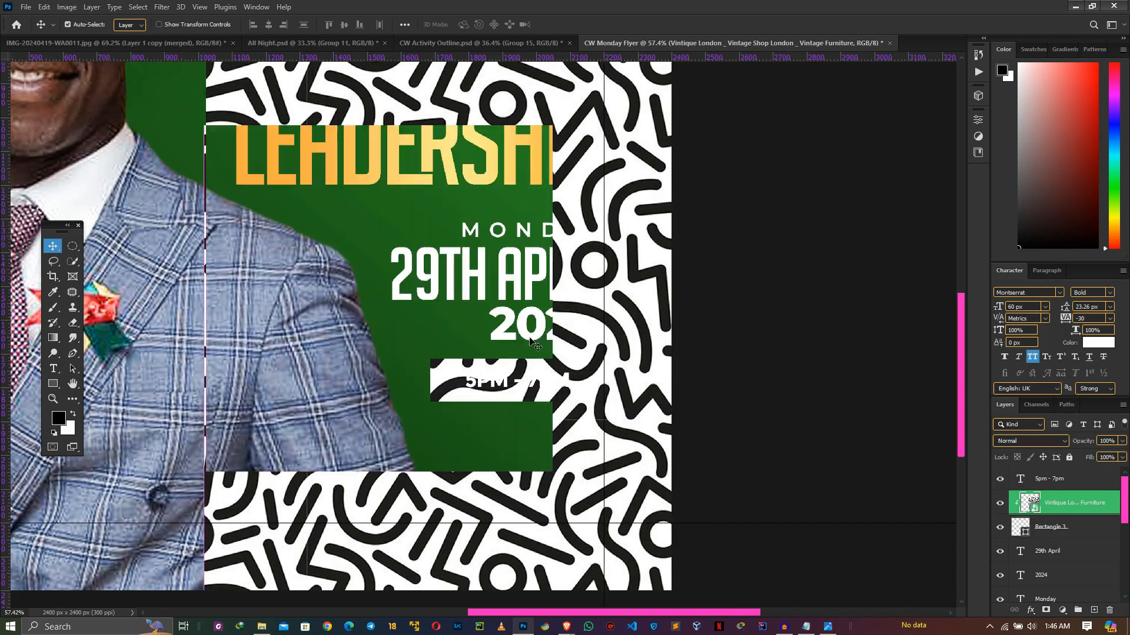
Step: Set the clipped pattern layer's blend mode to Multiply and its opacity to 20%
click(1064, 442)
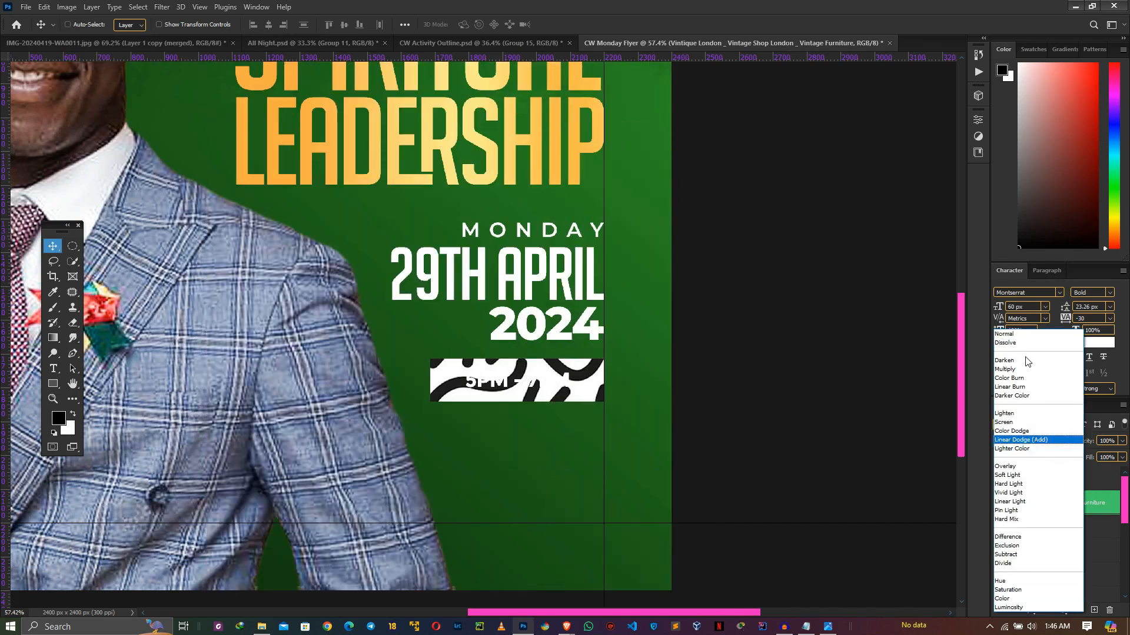
click(1015, 369)
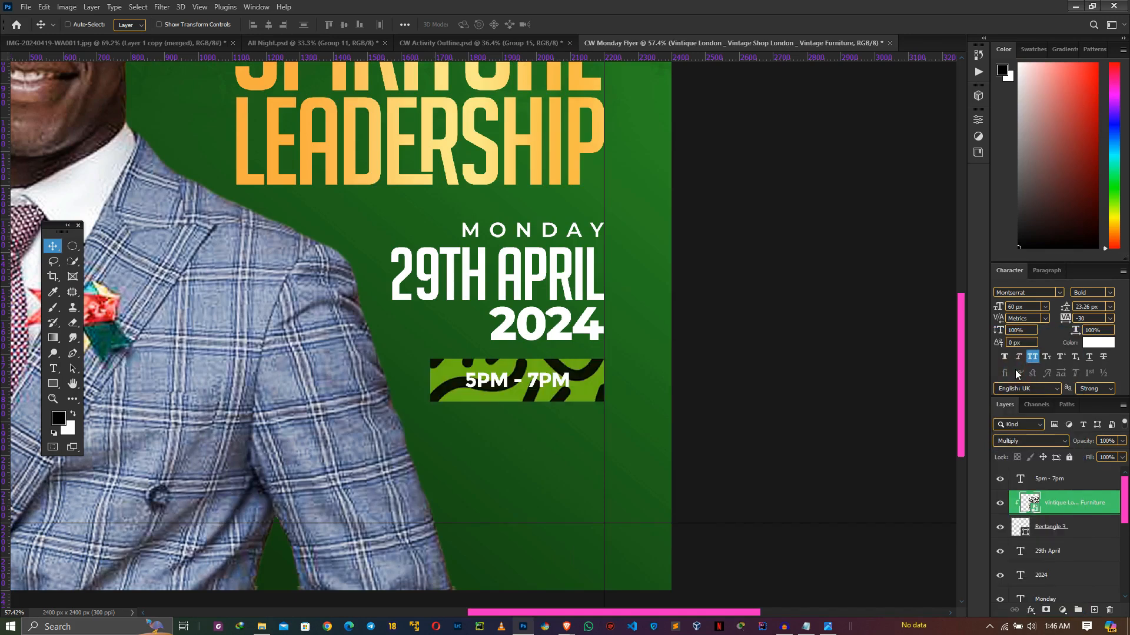
key(2)
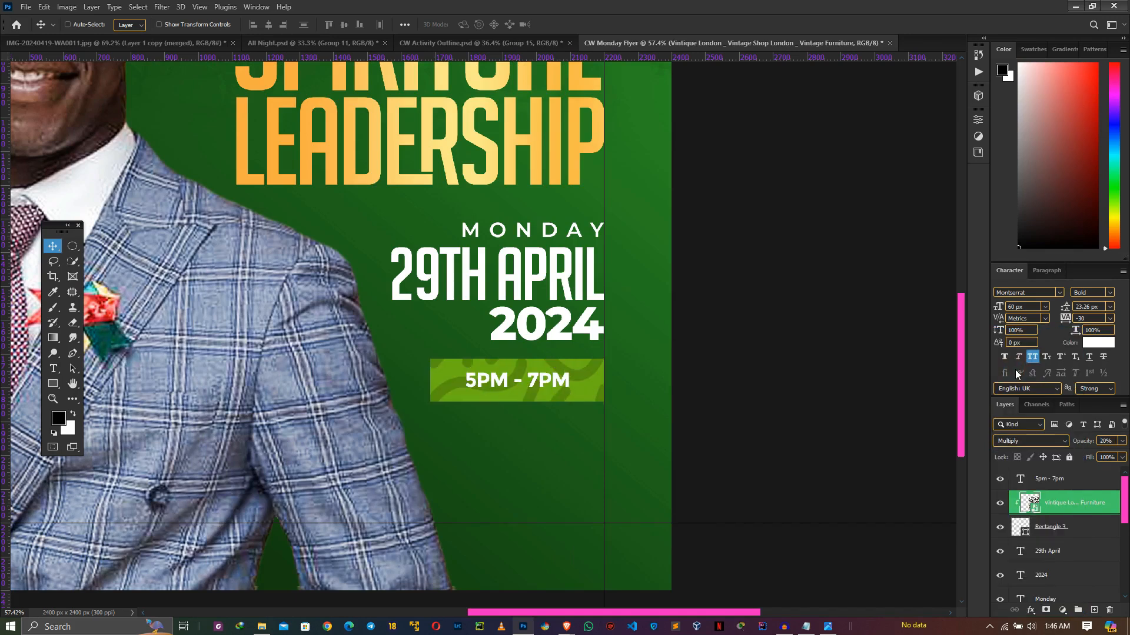
Step: Add a text layer below the green rectangle with the venue "ATU Akwaaba Lodge" from the Notepad notes, breaking the line before "Lodge"
scroll(505, 341, down, 8)
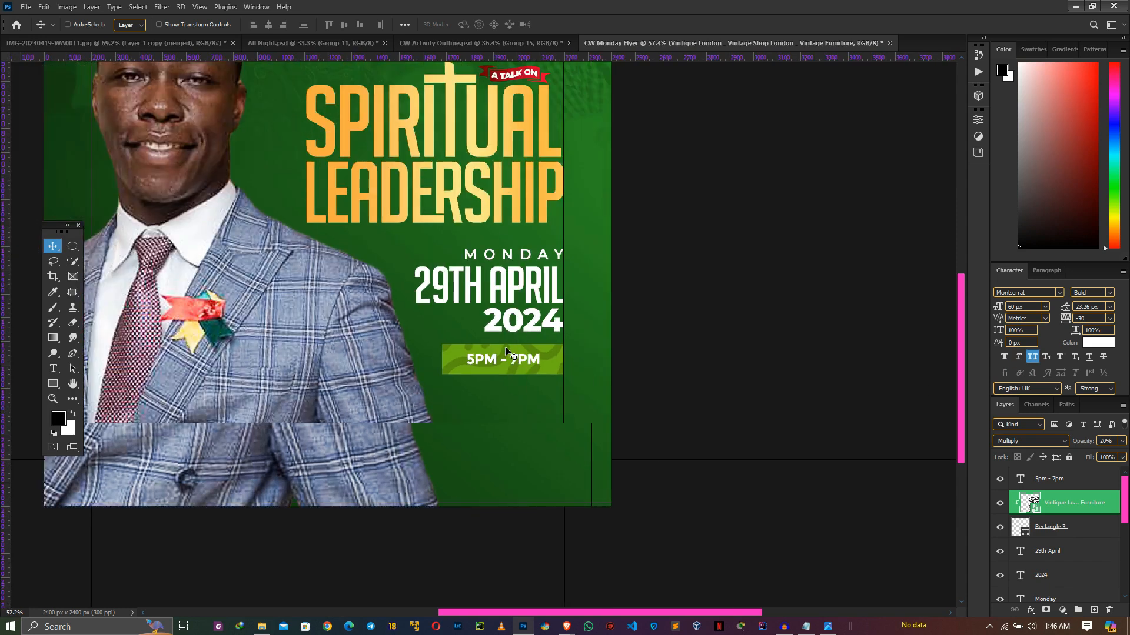
scroll(494, 330, up, 5)
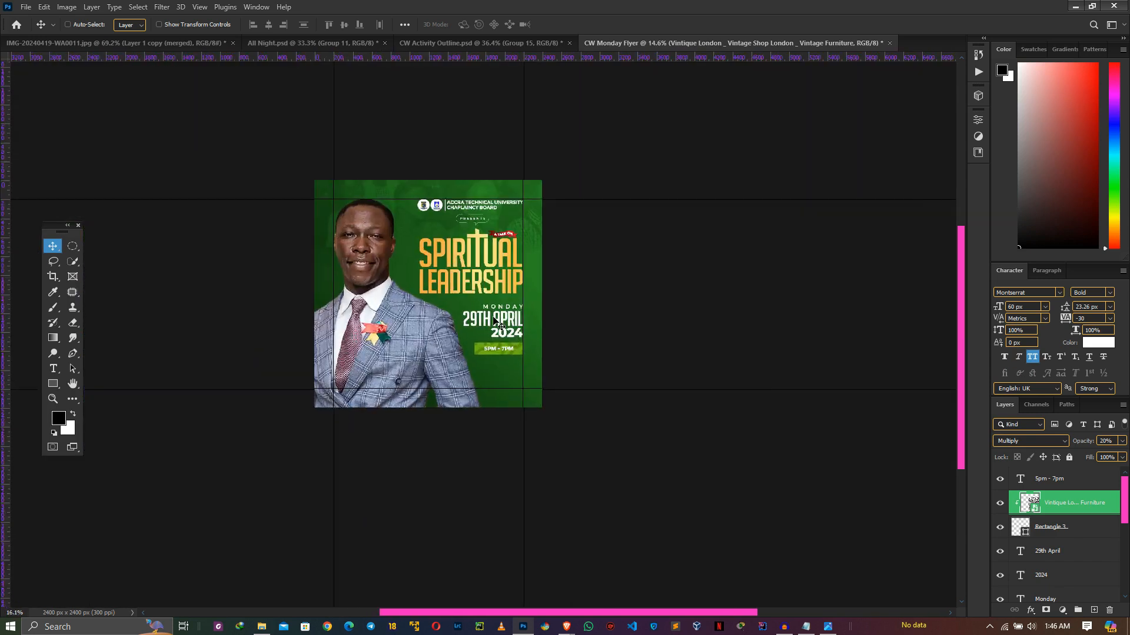
scroll(453, 296, up, 3)
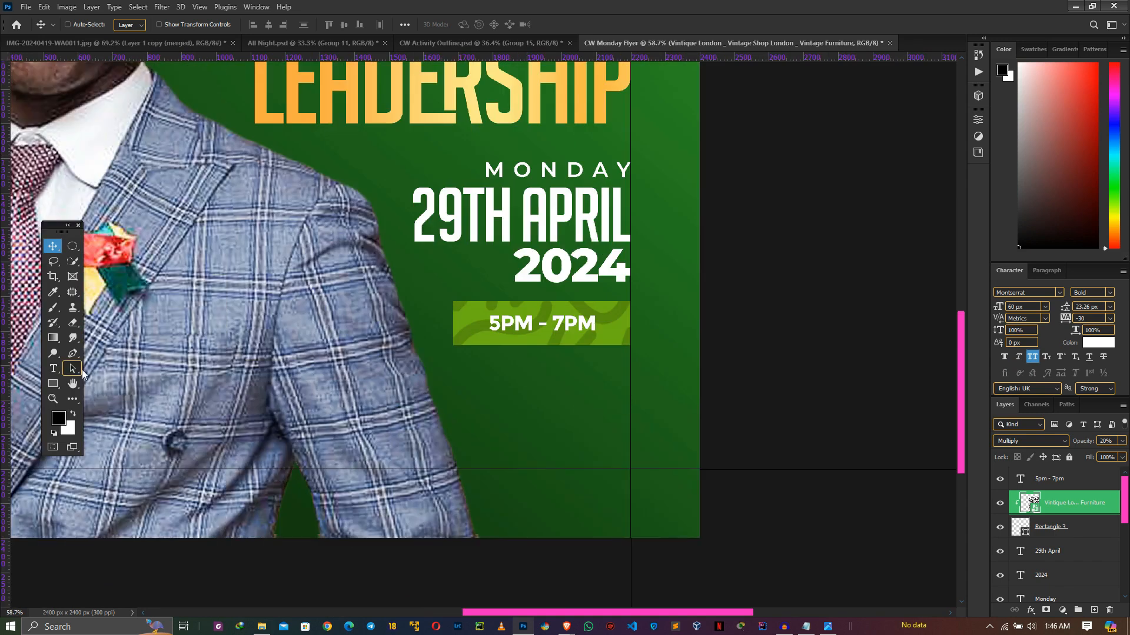
click(53, 368)
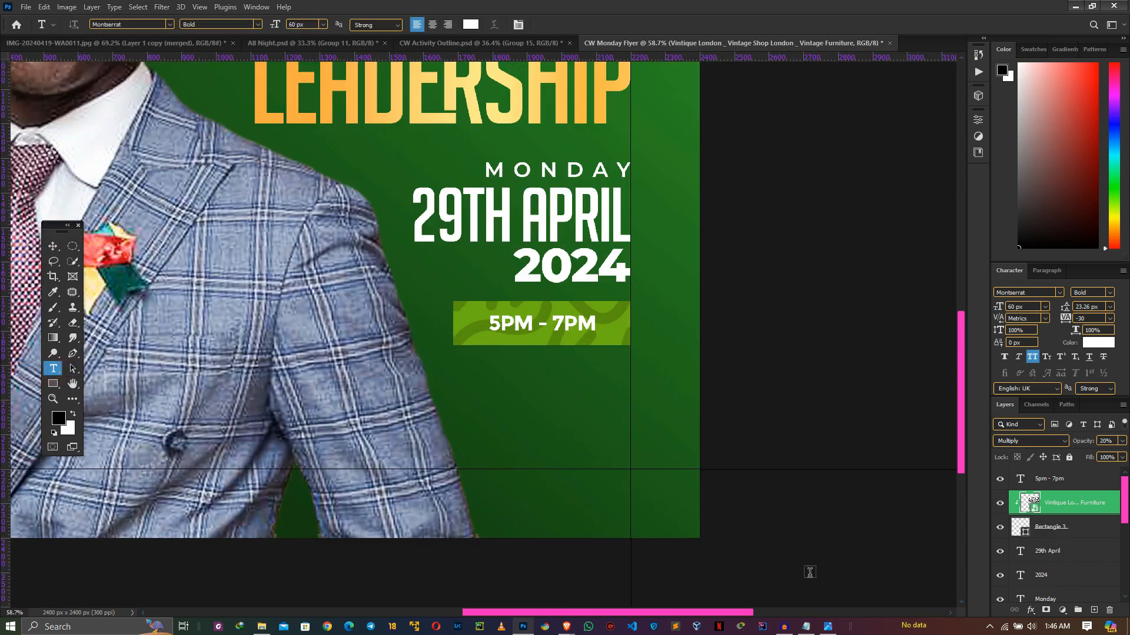
click(805, 626)
drag(561, 167, 641, 167)
key(ctrl+c)
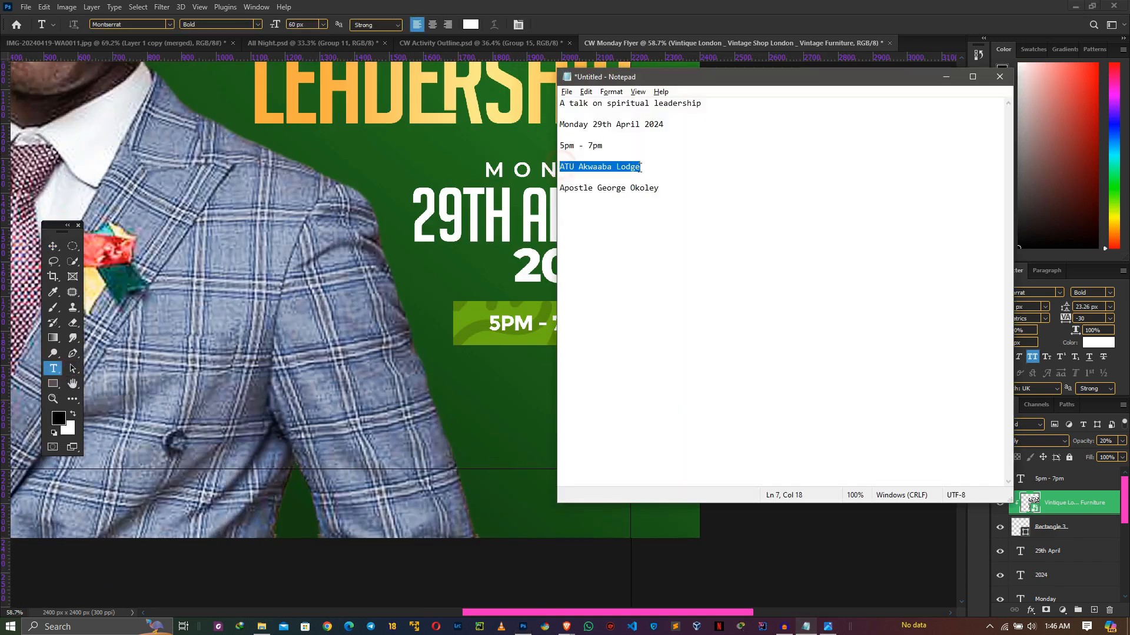
click(496, 374)
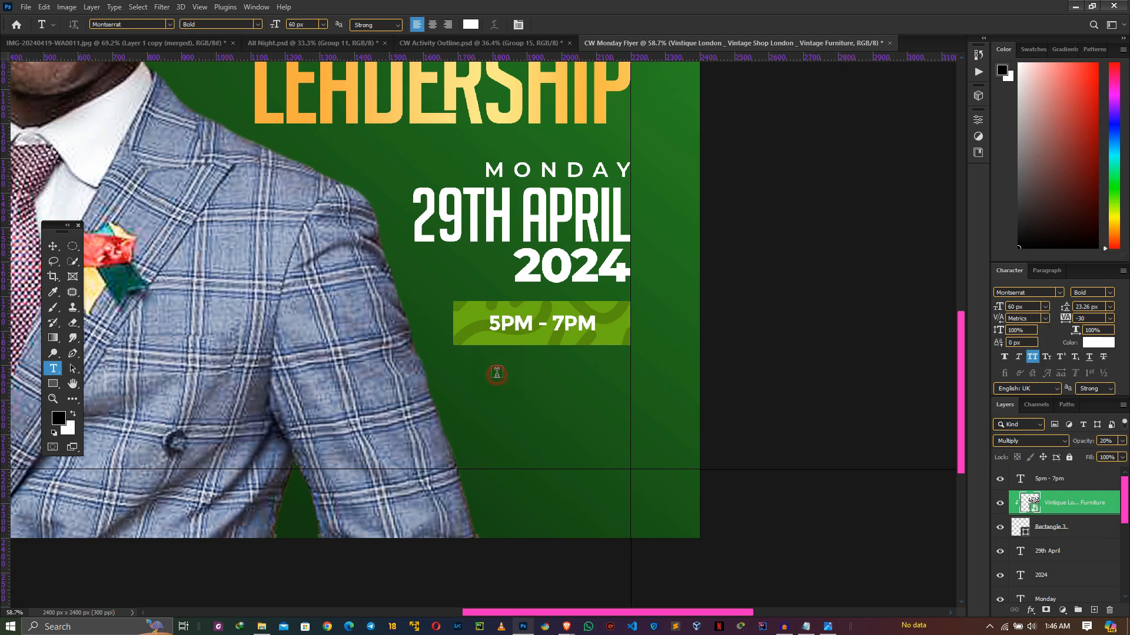
click(497, 373)
text(LOREM IPSUM)
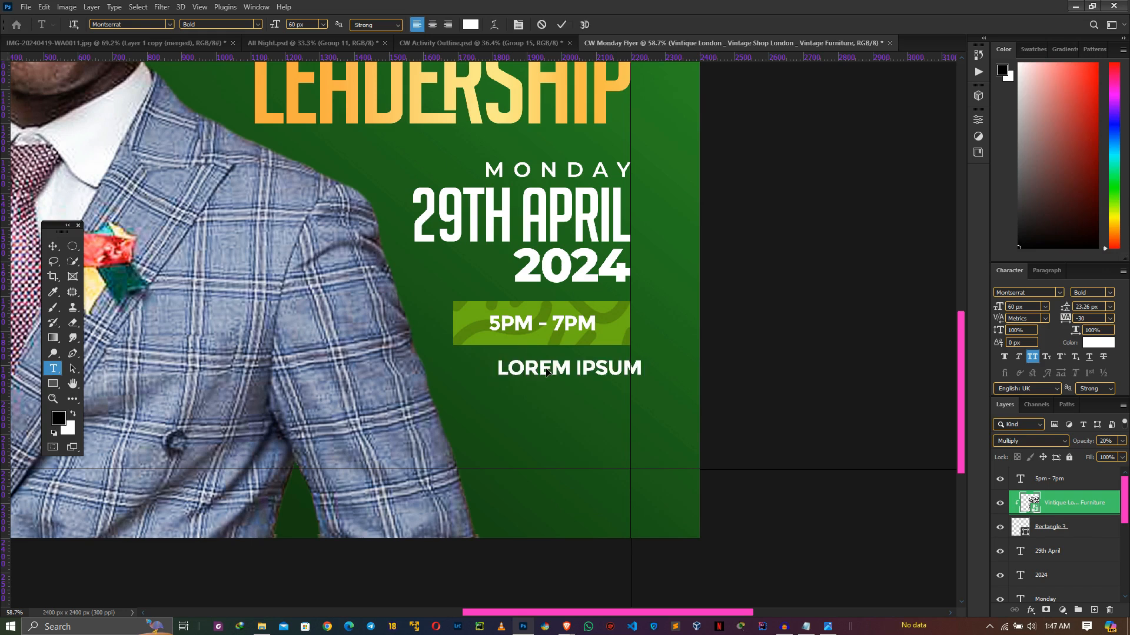
key(ctrl+v)
click(655, 365)
key(Return)
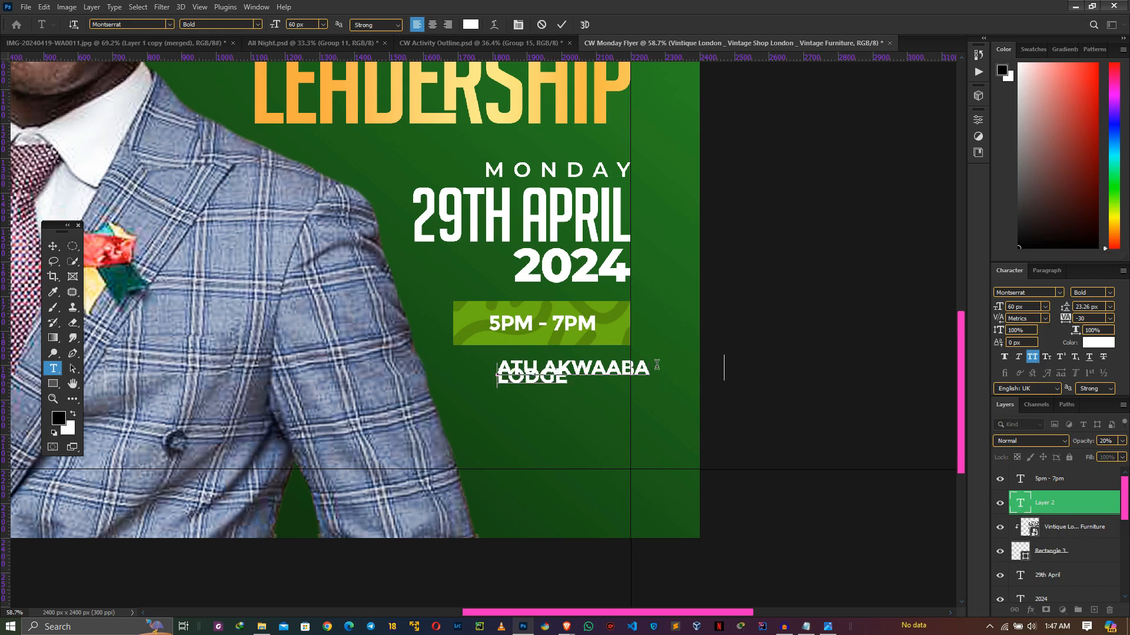
Step: Right-align the venue text and move it under the "5PM - 7PM" rectangle
key(ctrl+a)
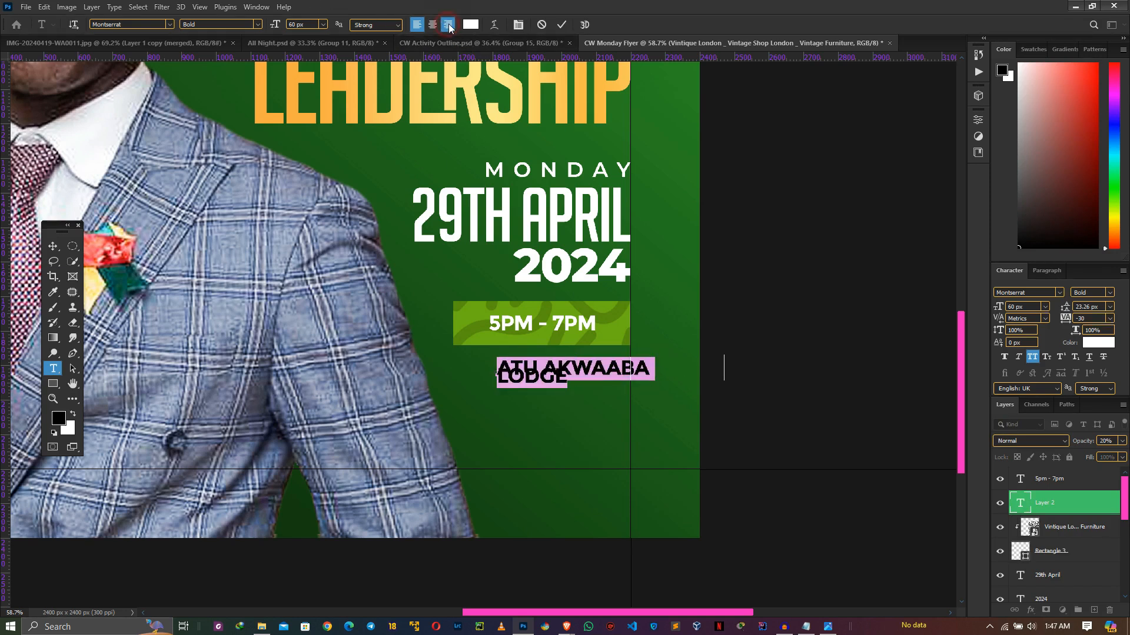
click(448, 24)
key(ctrl+Return)
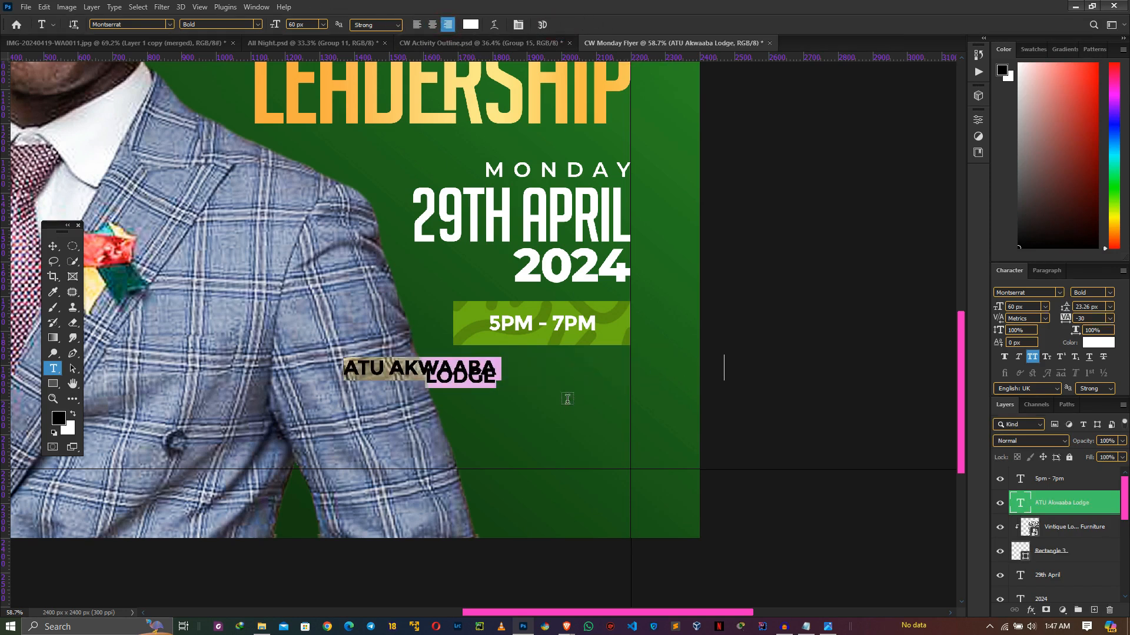
key(v)
drag(522, 390, 608, 391)
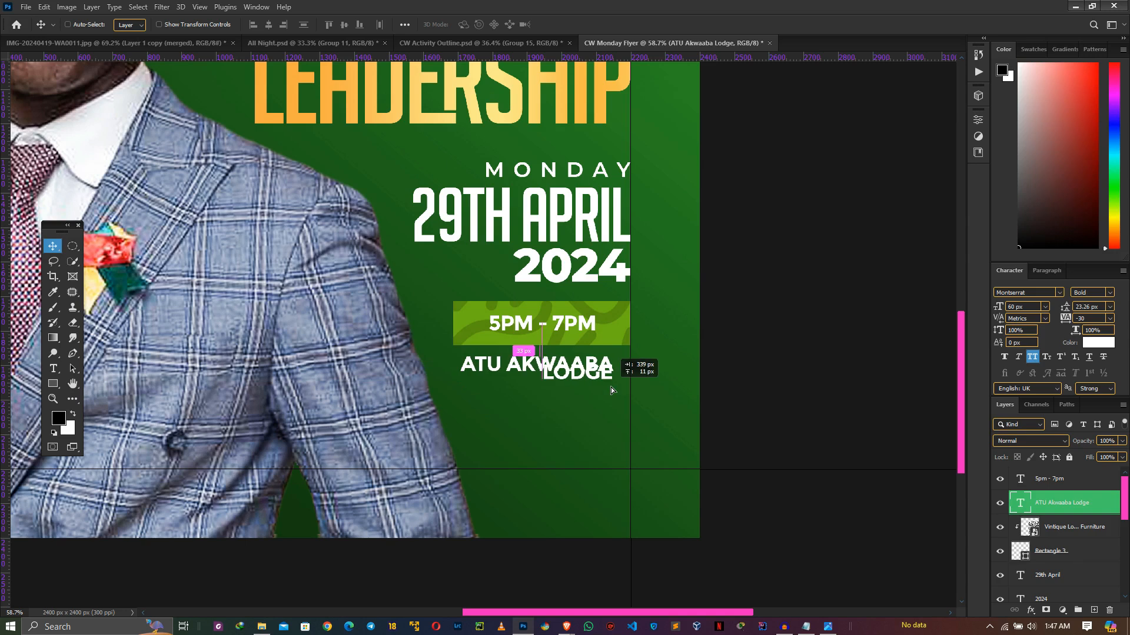
Step: Set the venue text's leading to 44 px and insert "@" before "ATU"
drag(1067, 310, 1081, 308)
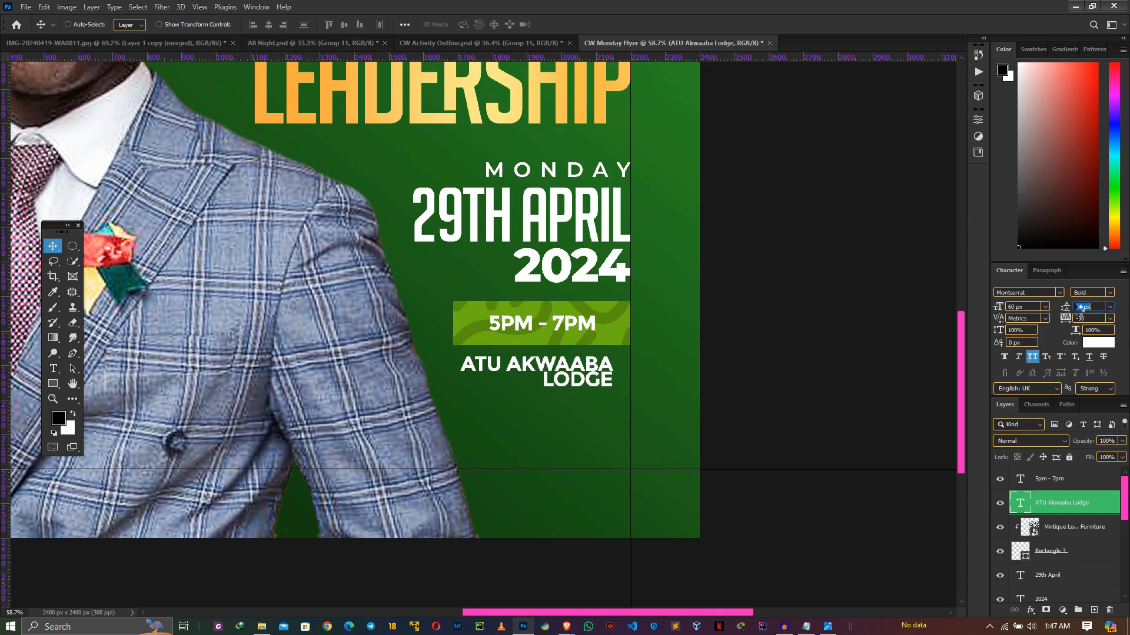
key(t)
click(464, 363)
text(@)
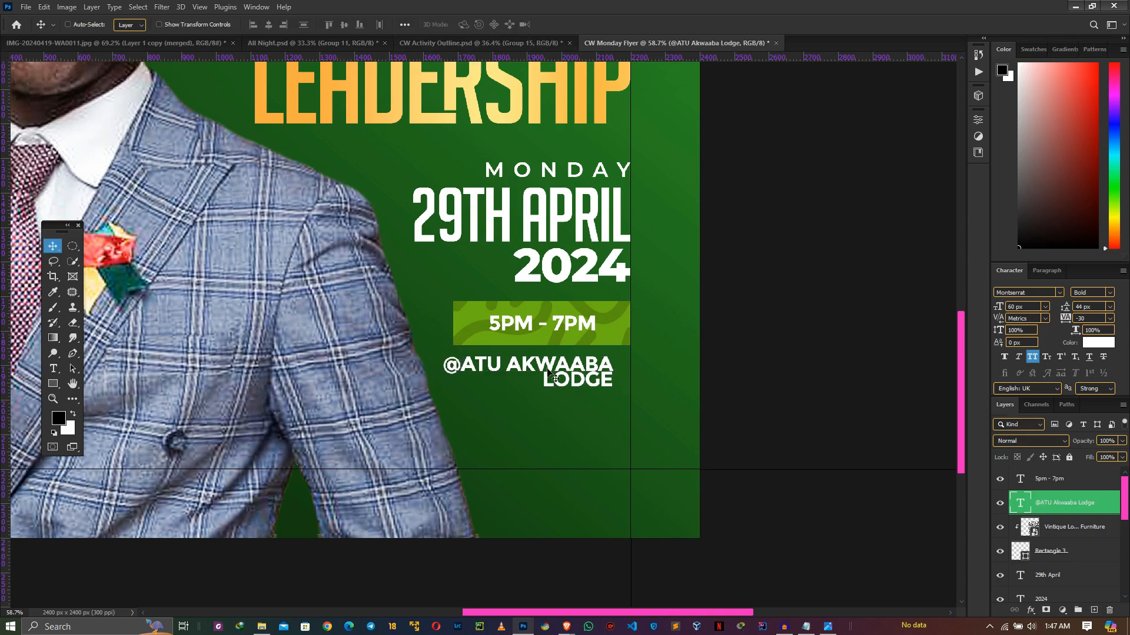
Step: Set the venue text's leading to 50 px and scale it to about 110%, reaching the right margin guide
key(ctrl+plus)
key(ctrl+plus)
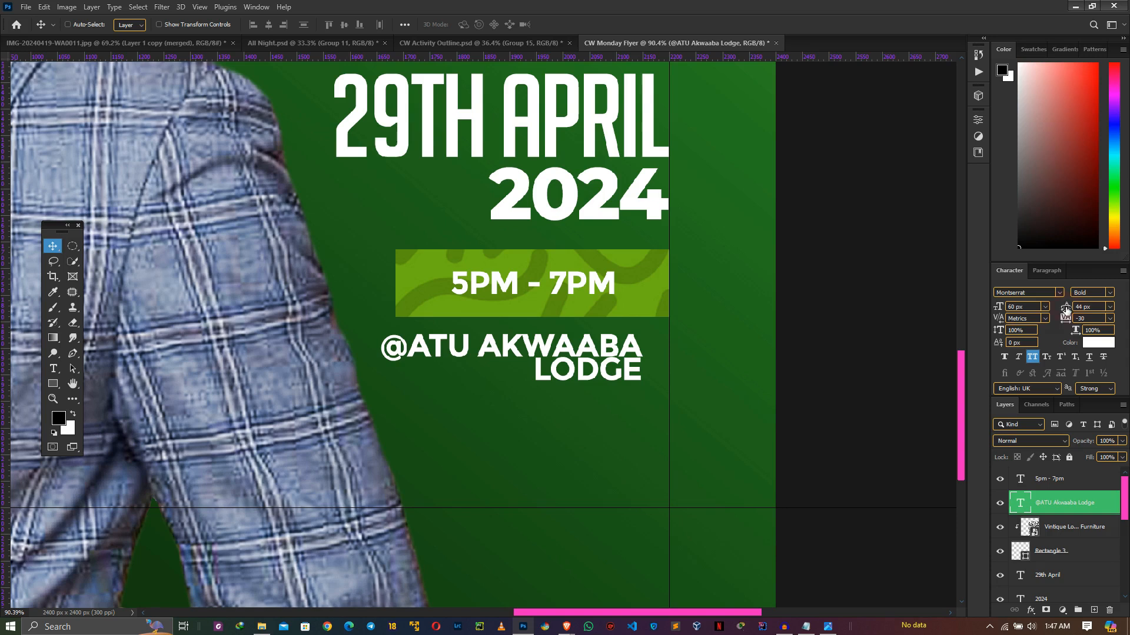
click(563, 399)
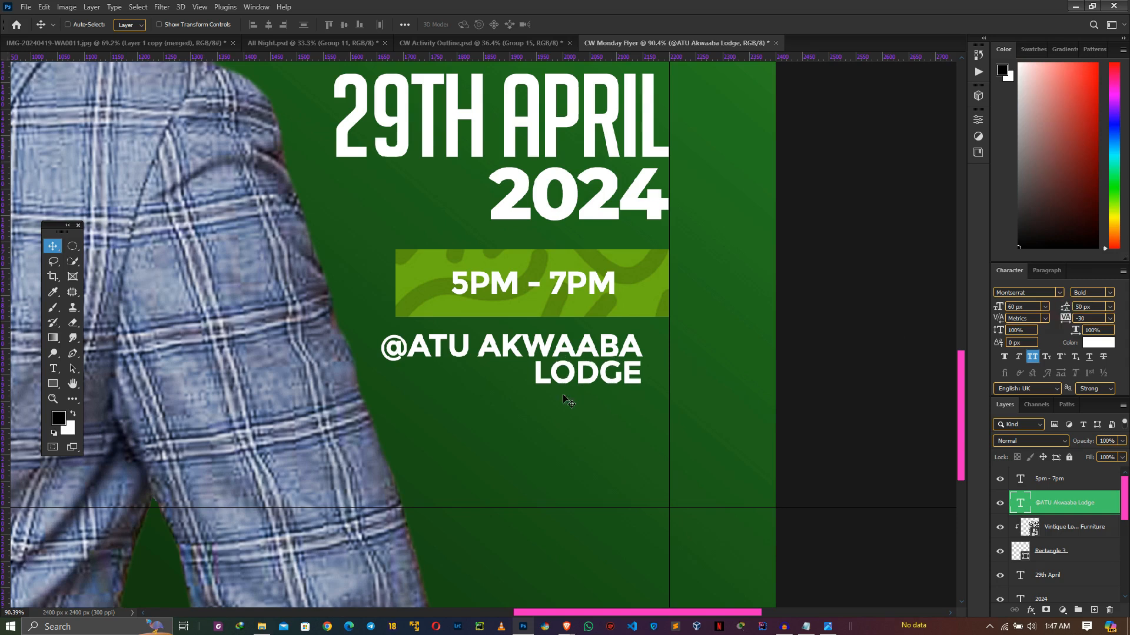
key(ctrl+t)
drag(645, 393, 662, 405)
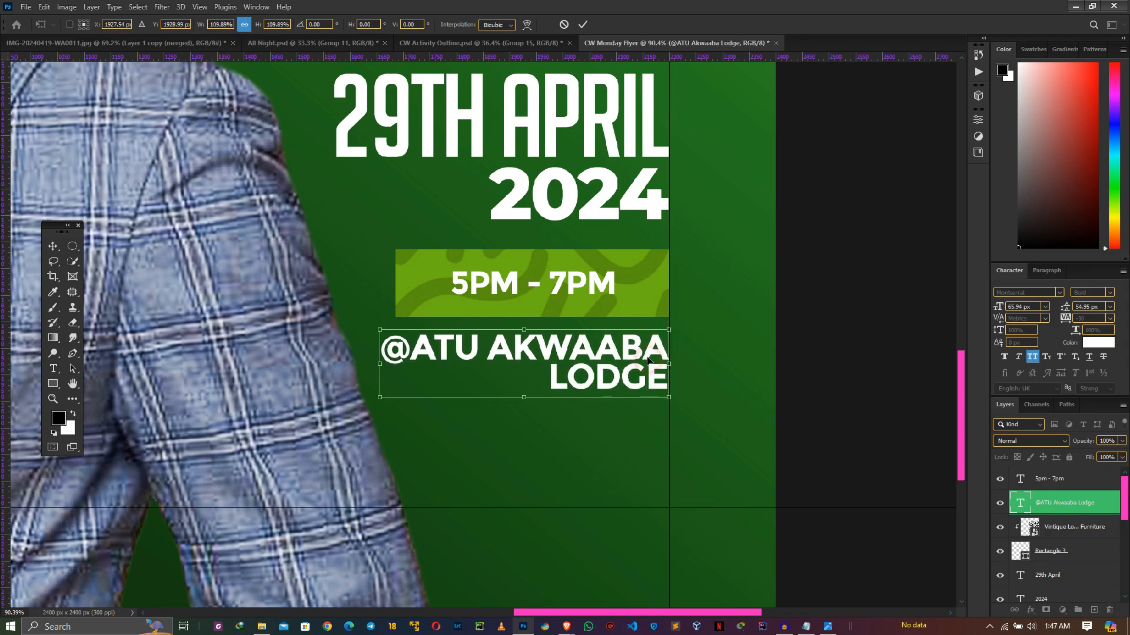
key(Return)
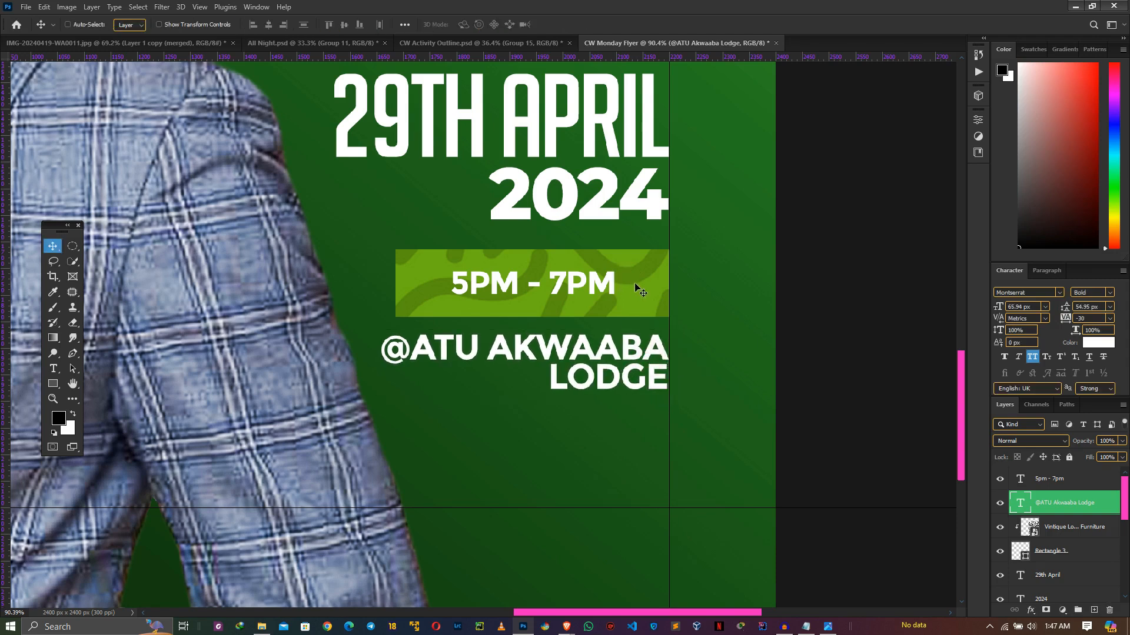
Step: Narrow the green rectangle to about 454 px from its left edge and re-centre "5PM - 7PM" on it
ctrl+click(632, 291)
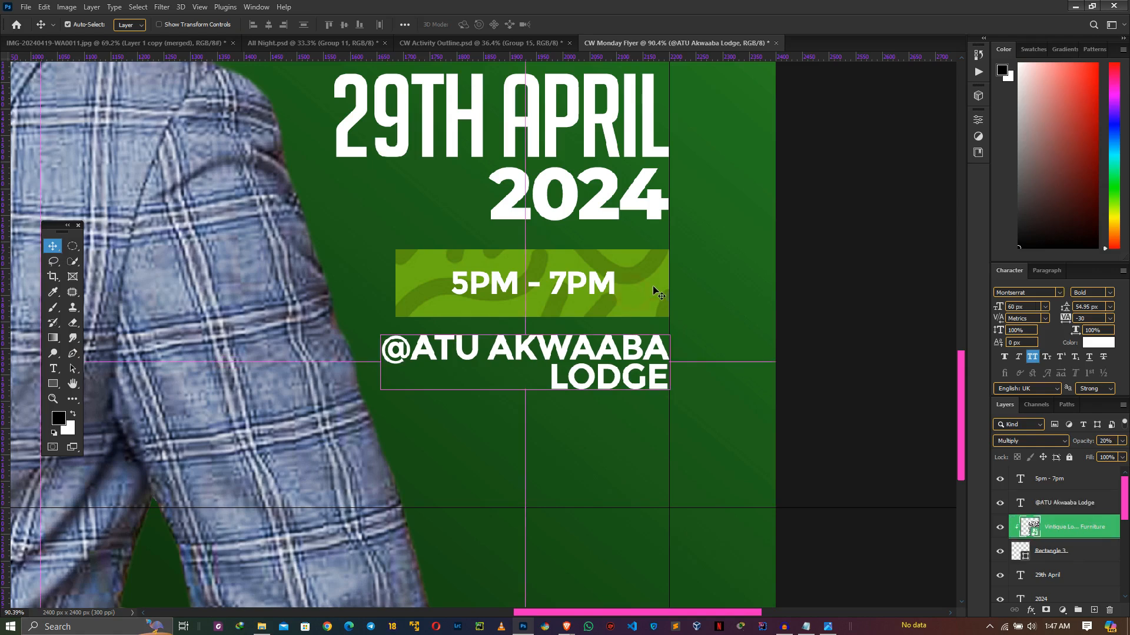
click(1053, 552)
key(ctrl+t)
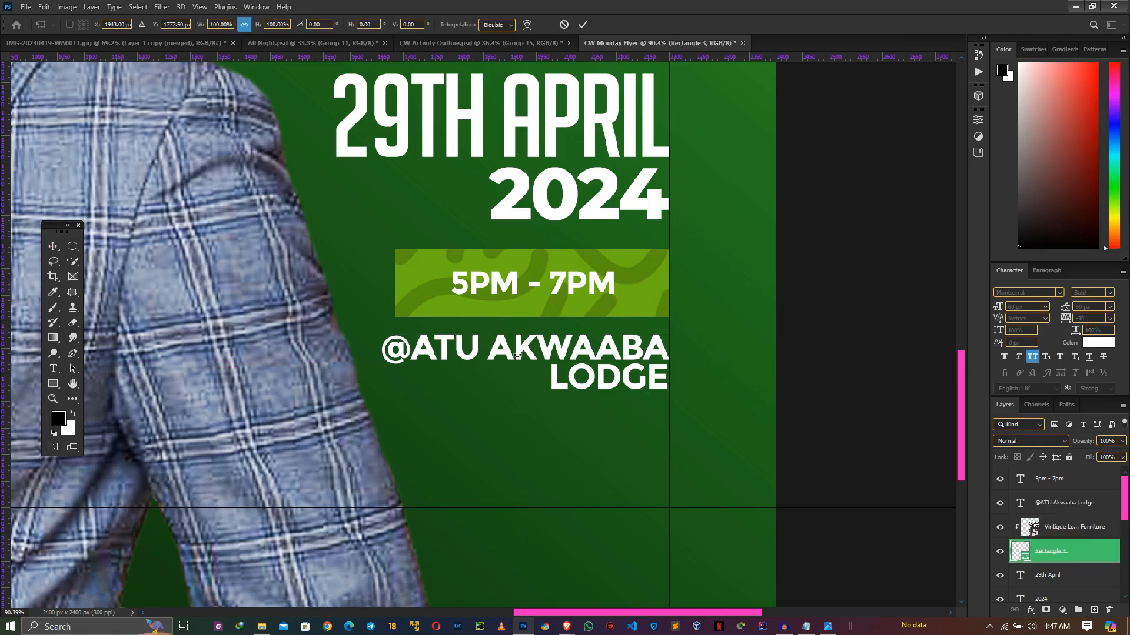
drag(395, 284, 428, 284)
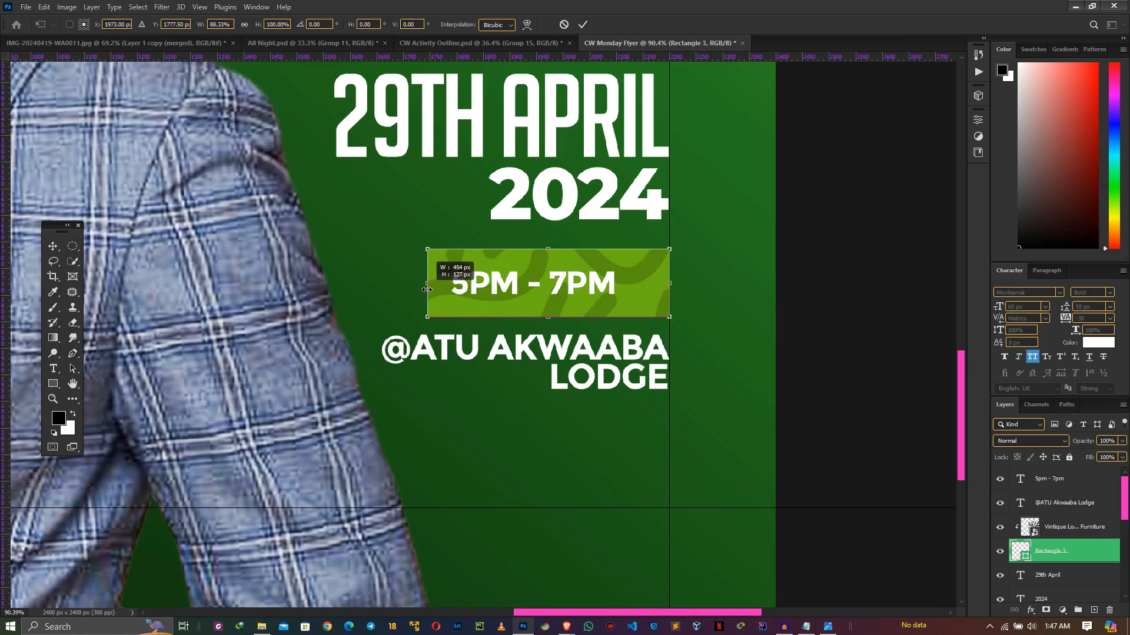
key(Return)
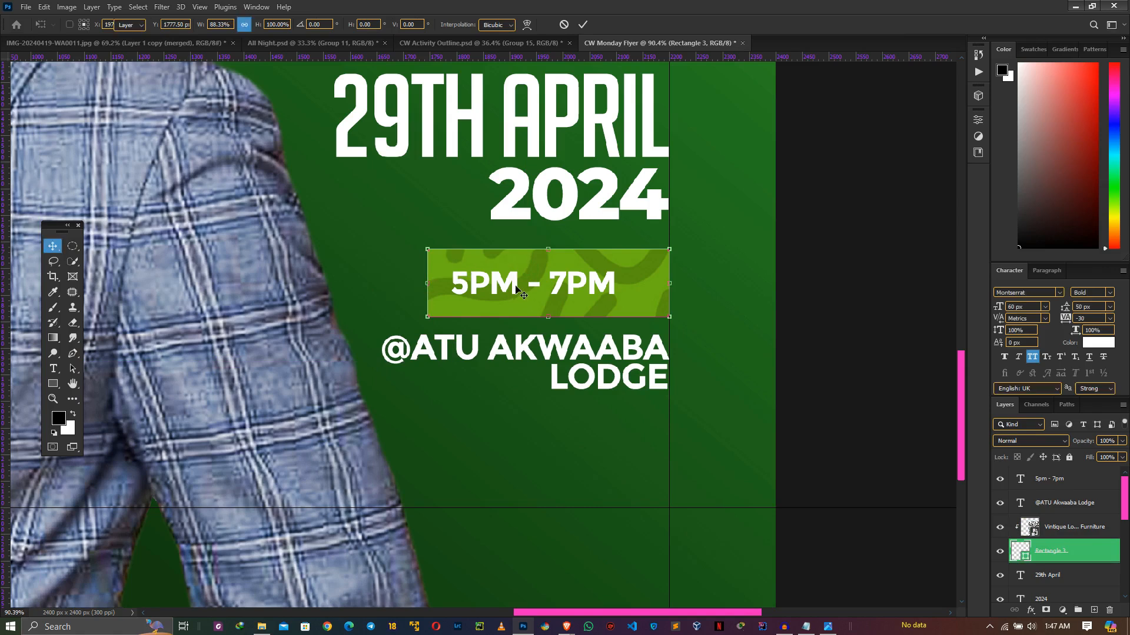
ctrl+click(515, 287)
drag(589, 278, 581, 285)
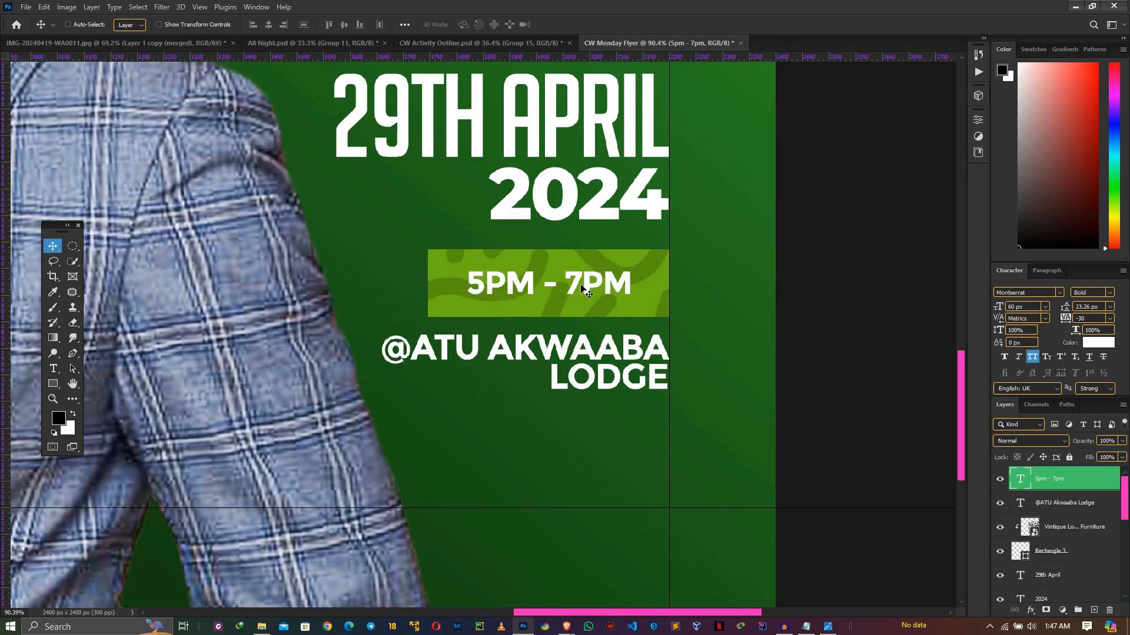
Step: Copy the Chaplaincy Week 2024 logo group from CW Activity Outline.psd into the lower right of the CW Monday Flyer
scroll(573, 301, down, 3)
scroll(574, 302, down, 3)
scroll(579, 336, up, 4)
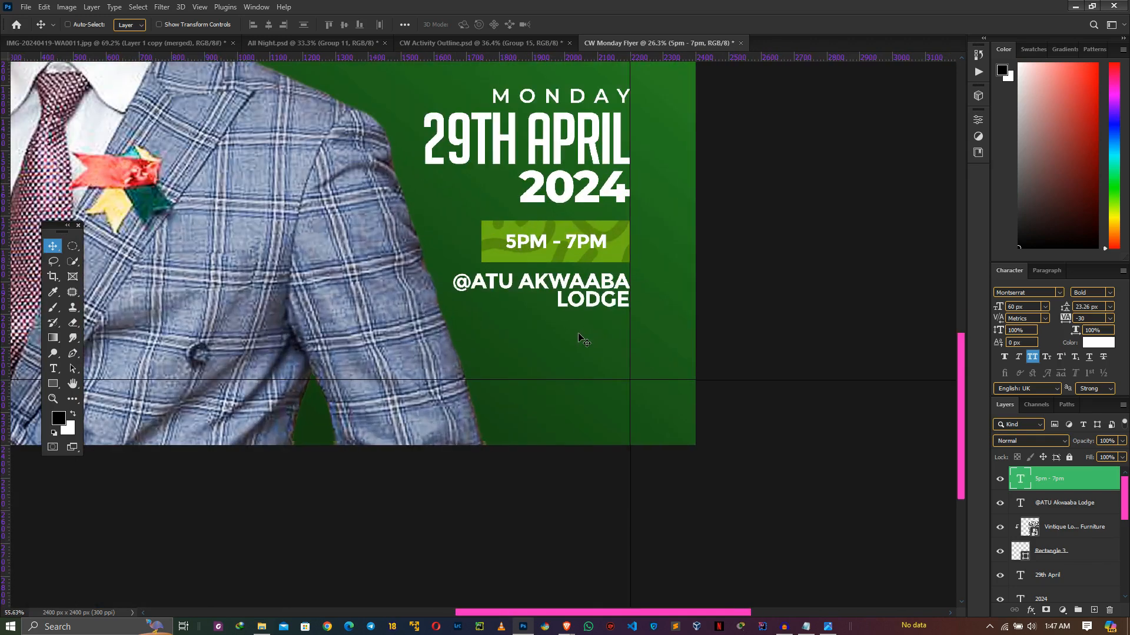
scroll(550, 312, down, 2)
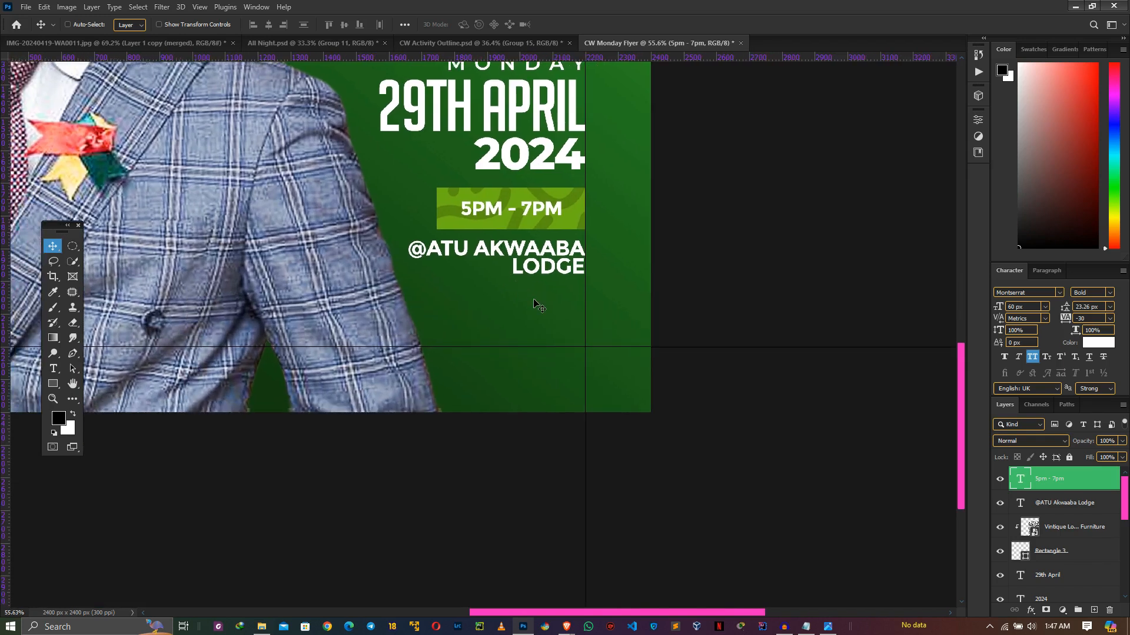
scroll(531, 302, down, 3)
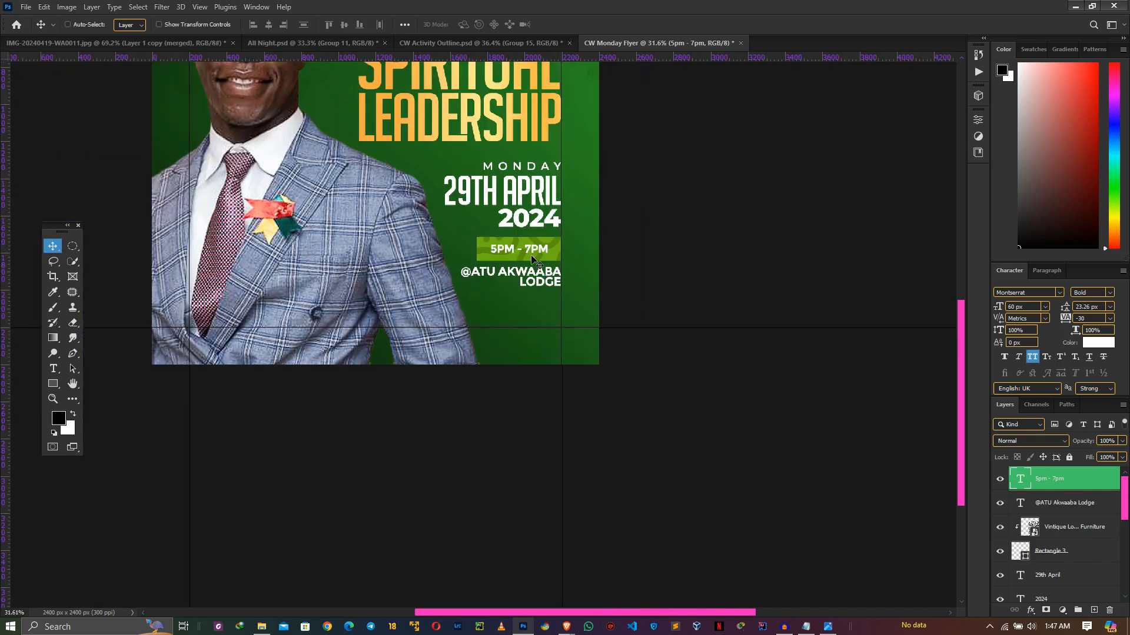
click(503, 43)
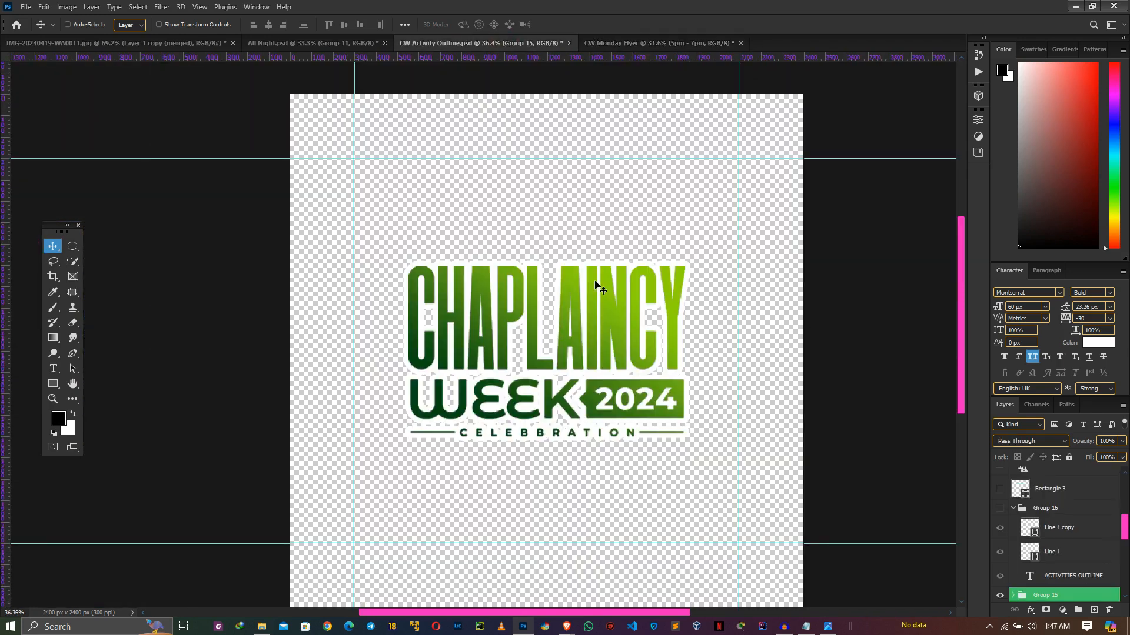
drag(596, 290, 589, 48)
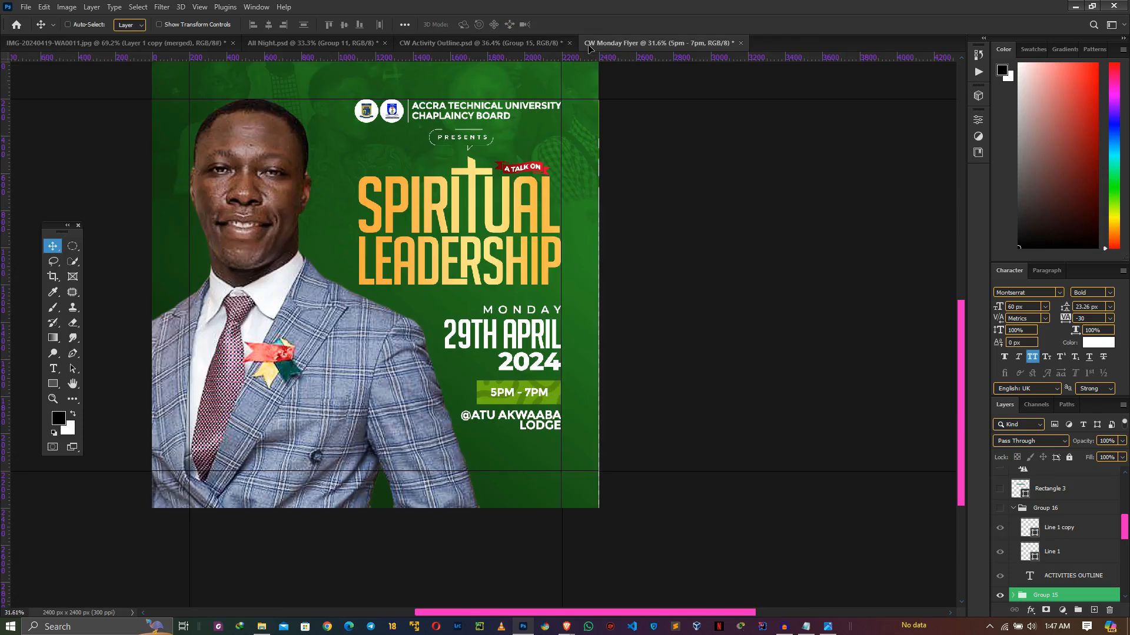
drag(538, 494, 535, 496)
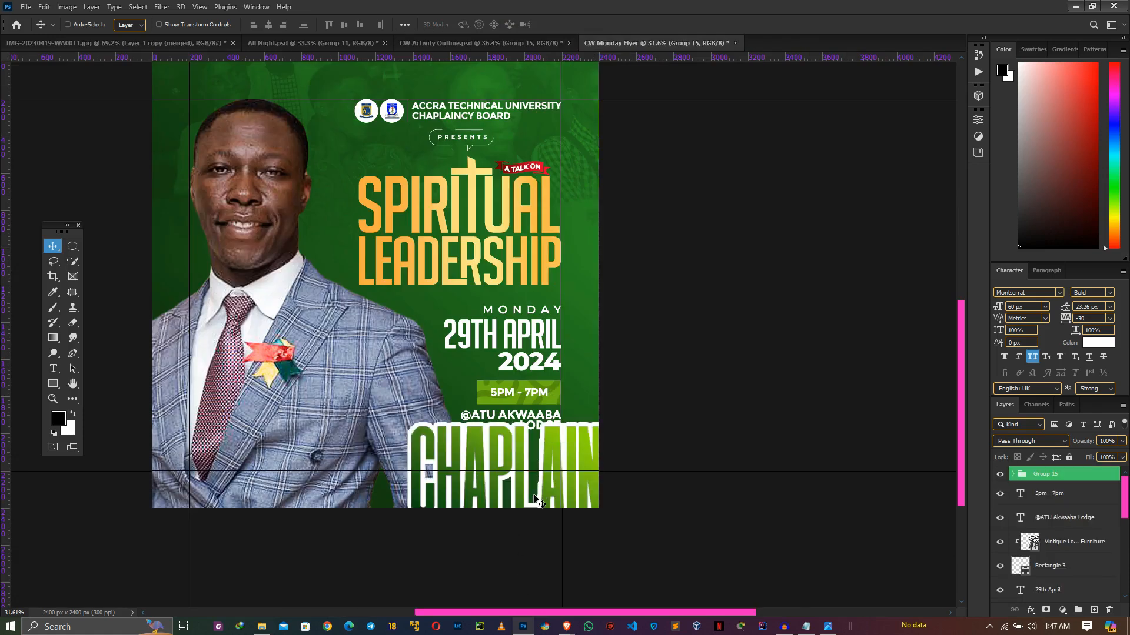
Step: Scale the Chaplaincy Week logo to about 27% and place it below the venue text, against the right margin guide
key(ctrl+t)
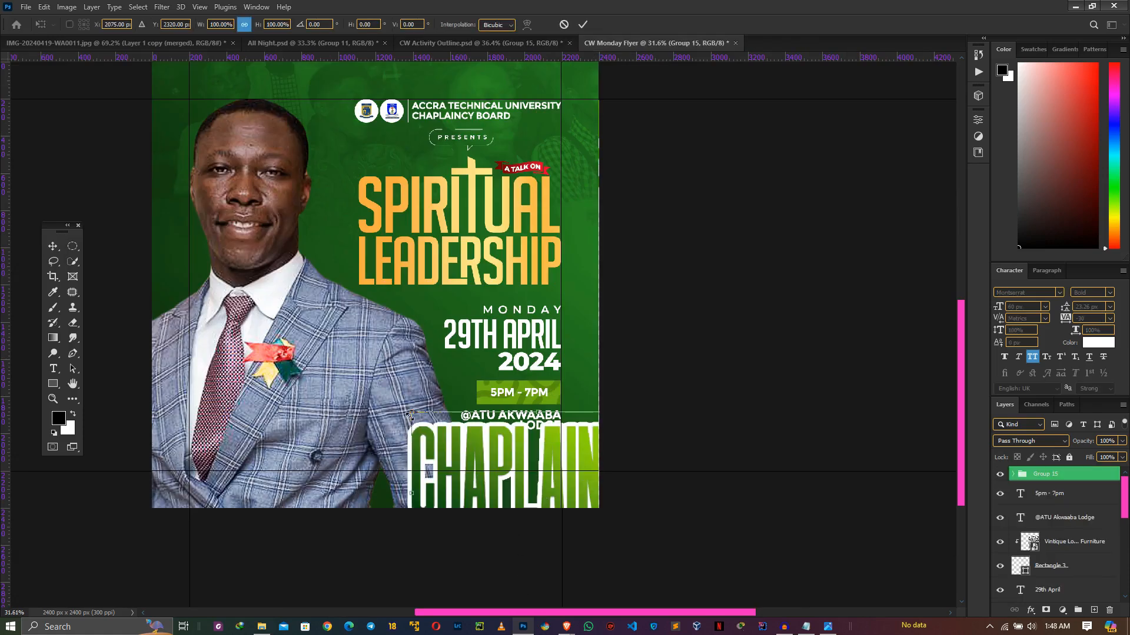
drag(410, 414, 609, 499)
drag(611, 546, 506, 442)
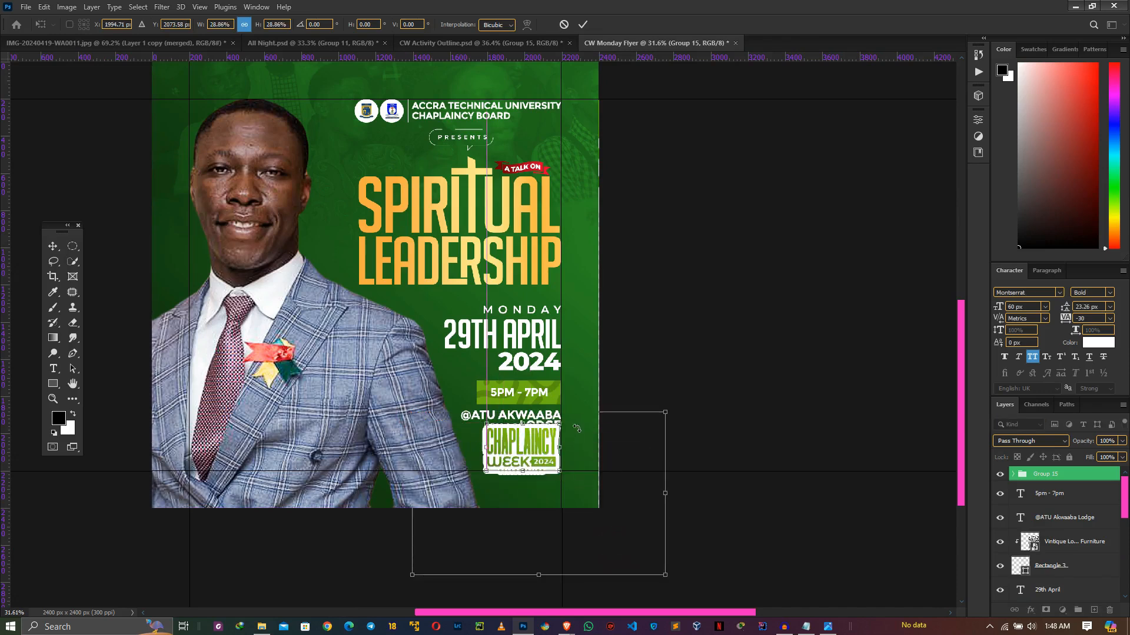
scroll(576, 429, up, 6)
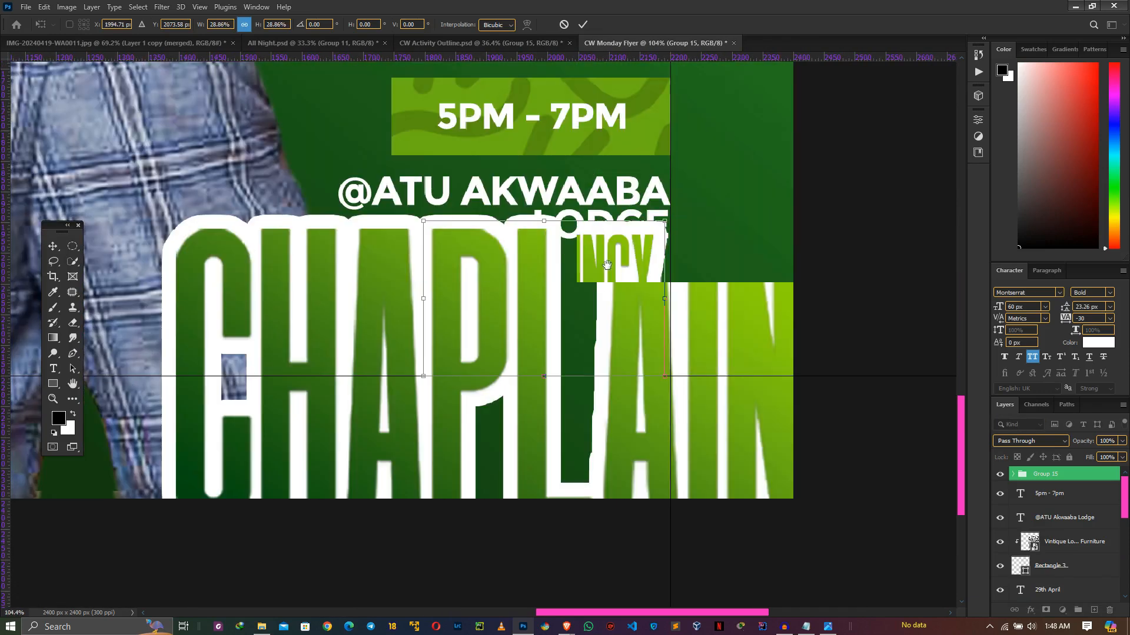
drag(665, 224, 620, 252)
drag(546, 297, 582, 340)
drag(469, 303, 452, 294)
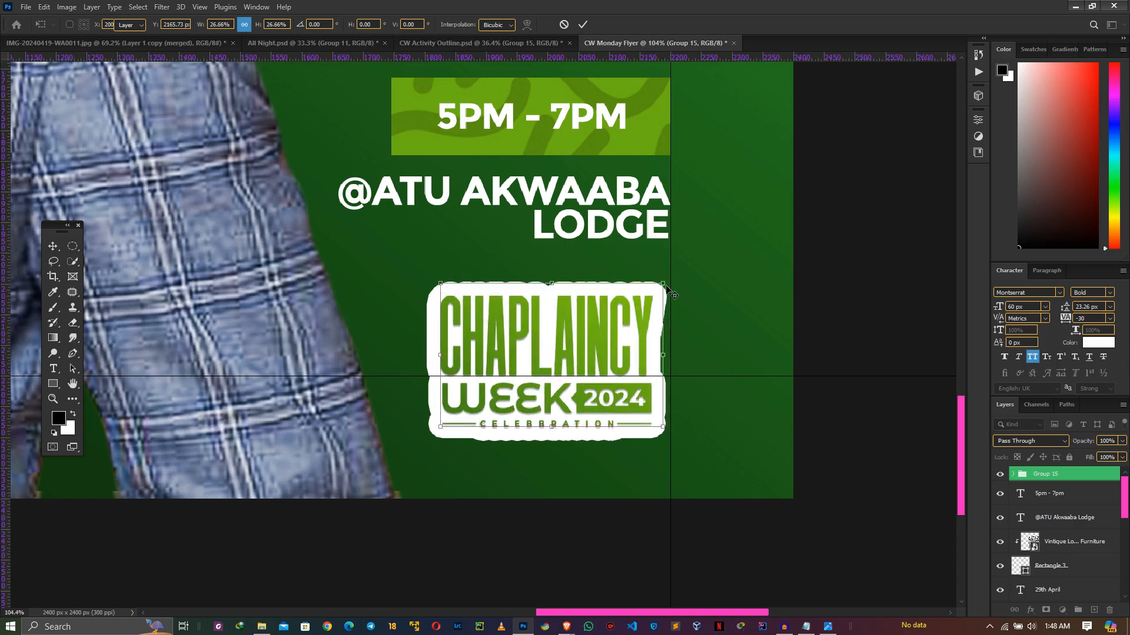
key(Return)
key(shift+Right)
key(Left)
key(Left)
key(Left)
Step: Draw a circle about 360 px wide with the Ellipse tool on the jacket, below the ribbon
scroll(652, 306, down, 1)
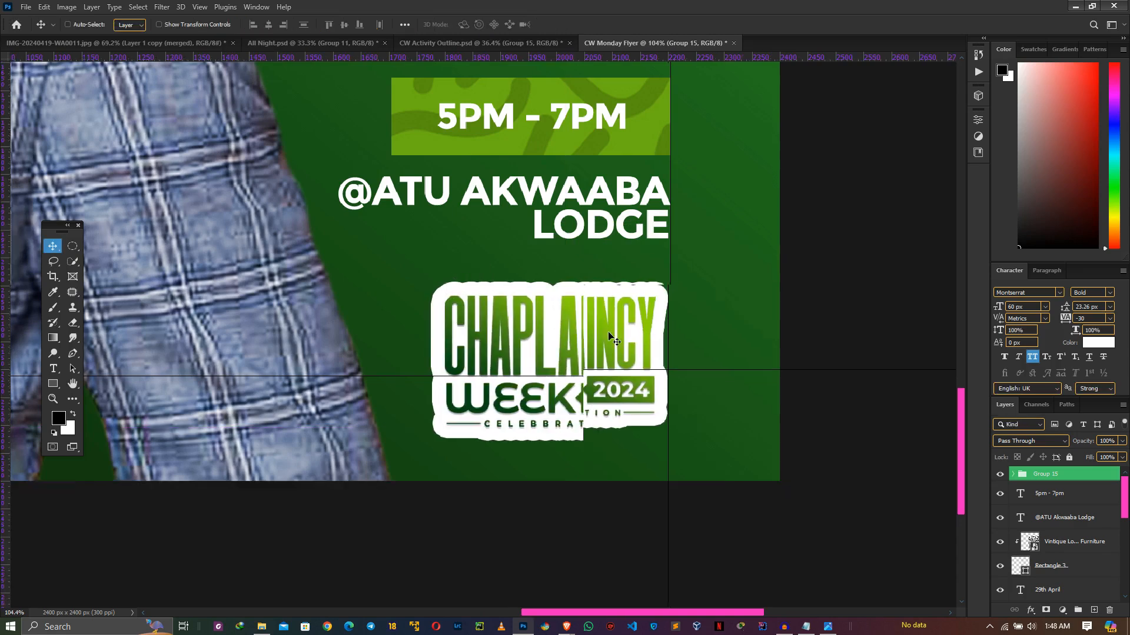
scroll(609, 335, down, 8)
scroll(522, 348, down, 1)
scroll(467, 268, up, 7)
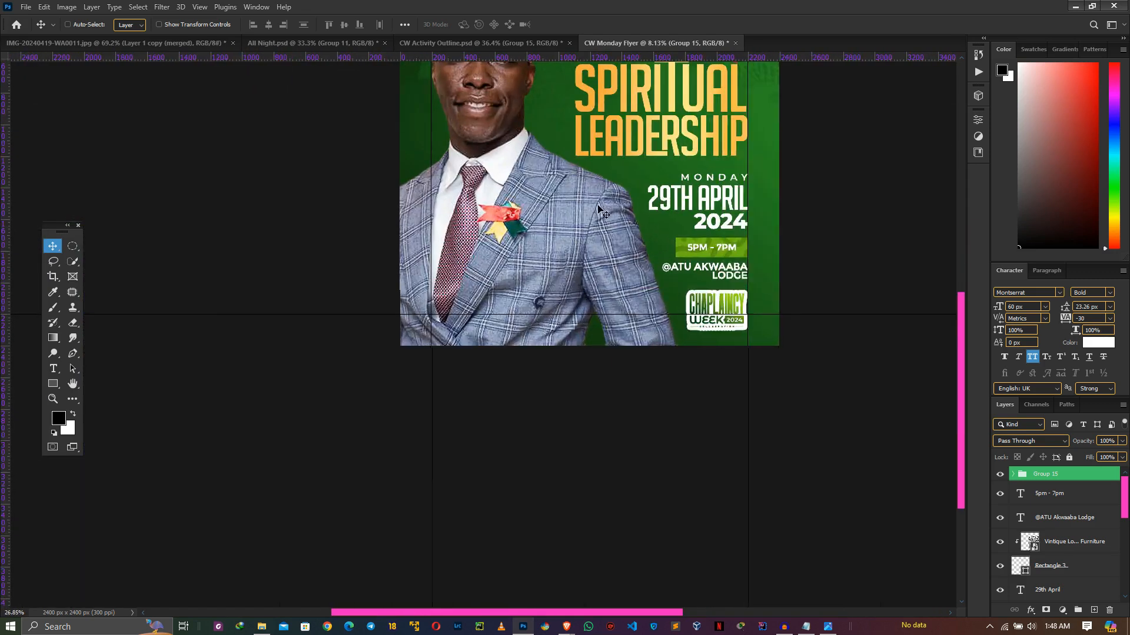
drag(468, 268, 450, 210)
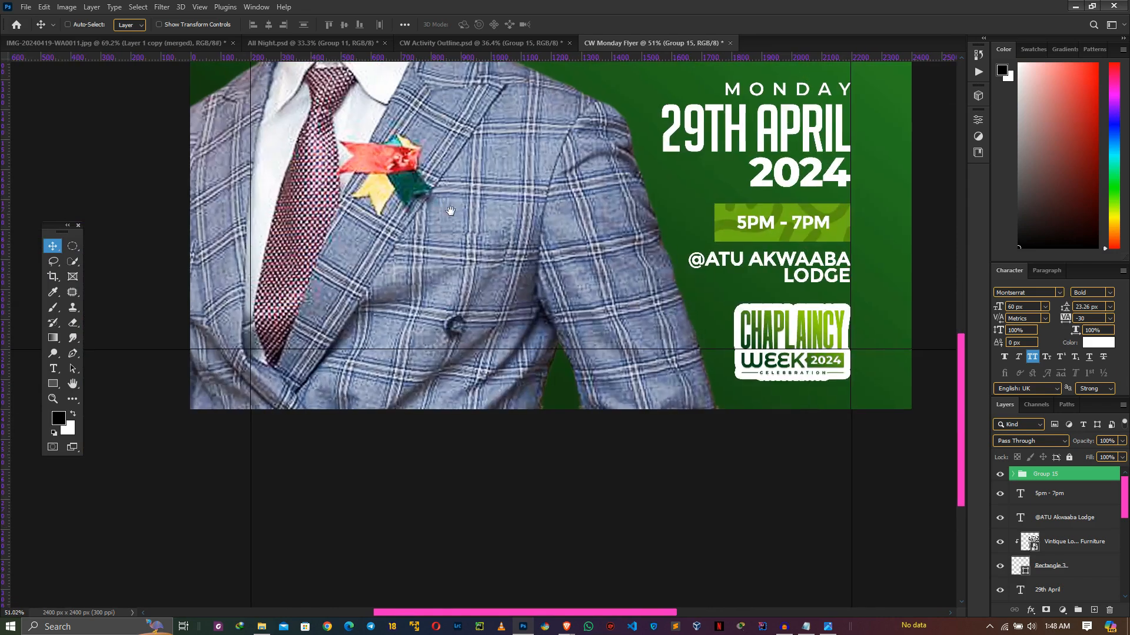
scroll(420, 356, up, 2)
click(54, 385)
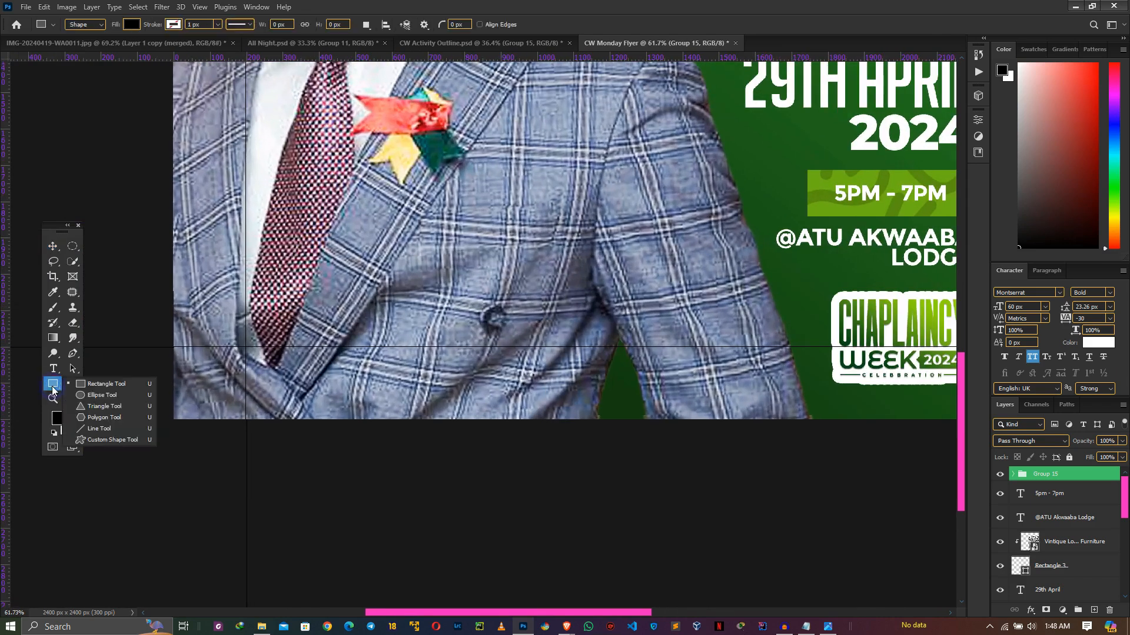
click(102, 395)
drag(417, 161, 550, 361)
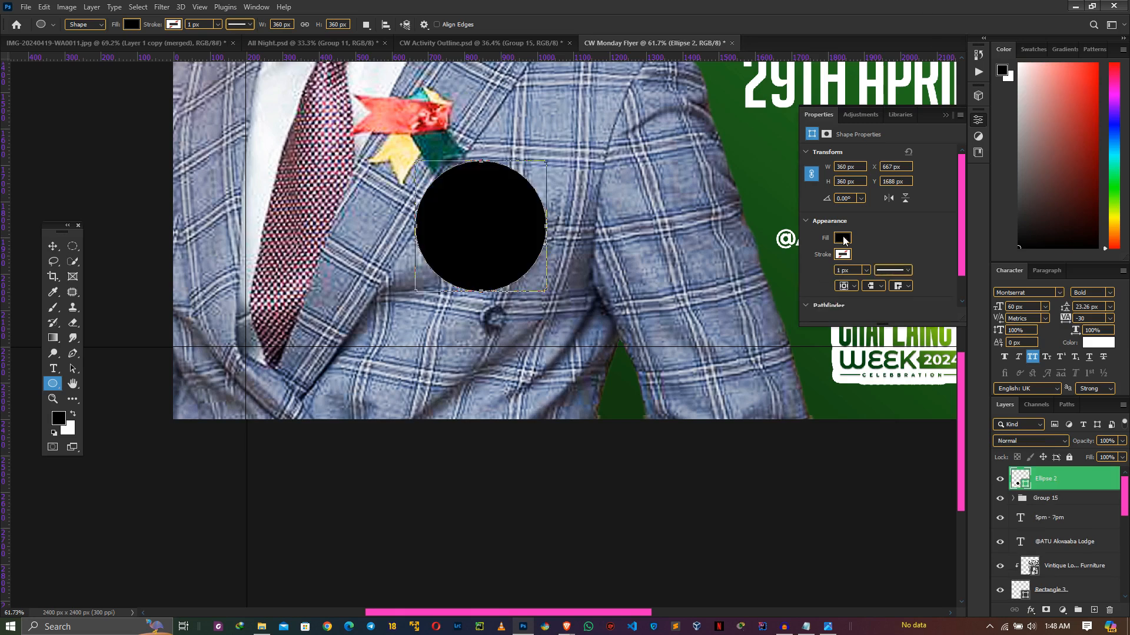
Step: Fill the circle with the dark-to-light green gradient at a 50° angle and reposition the gradient within it
click(842, 238)
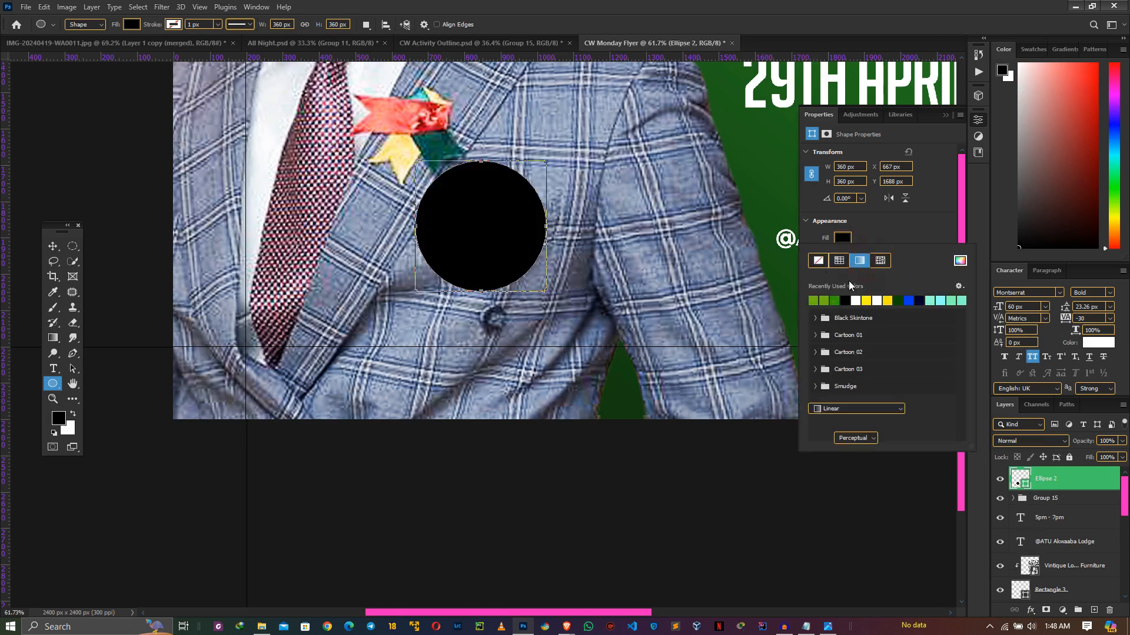
click(860, 260)
click(844, 300)
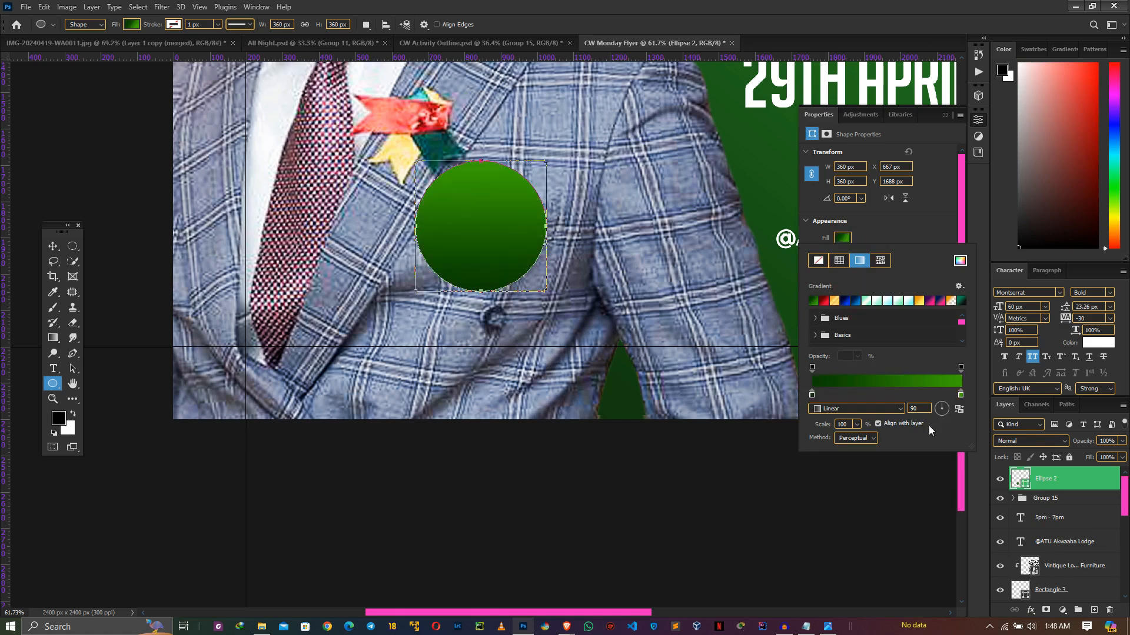
double_click(1023, 480)
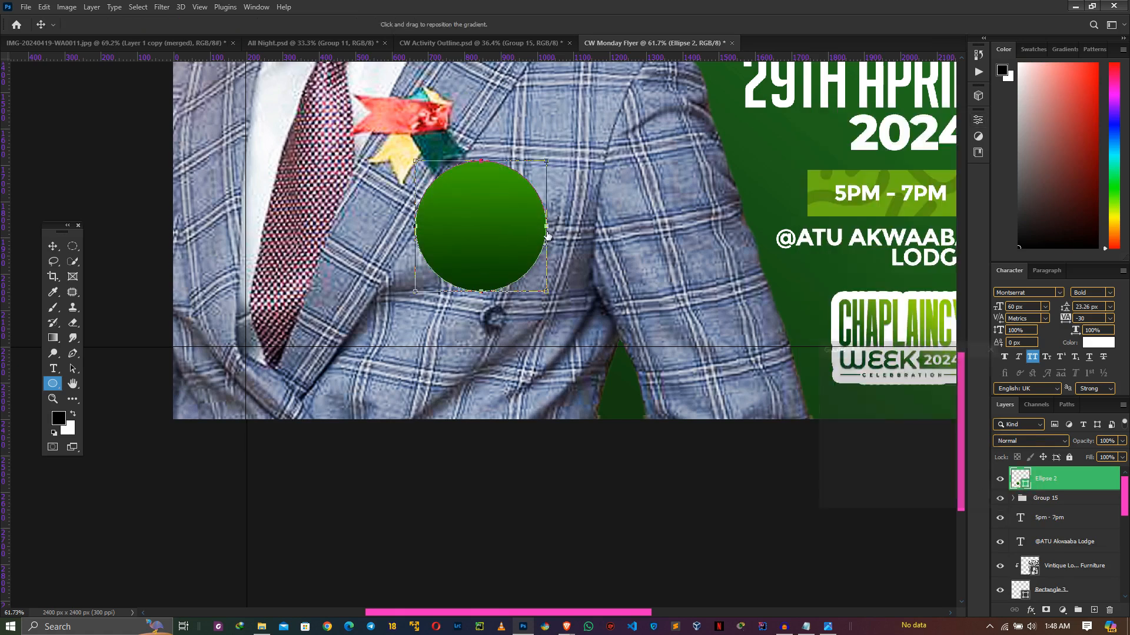
double_click(913, 408)
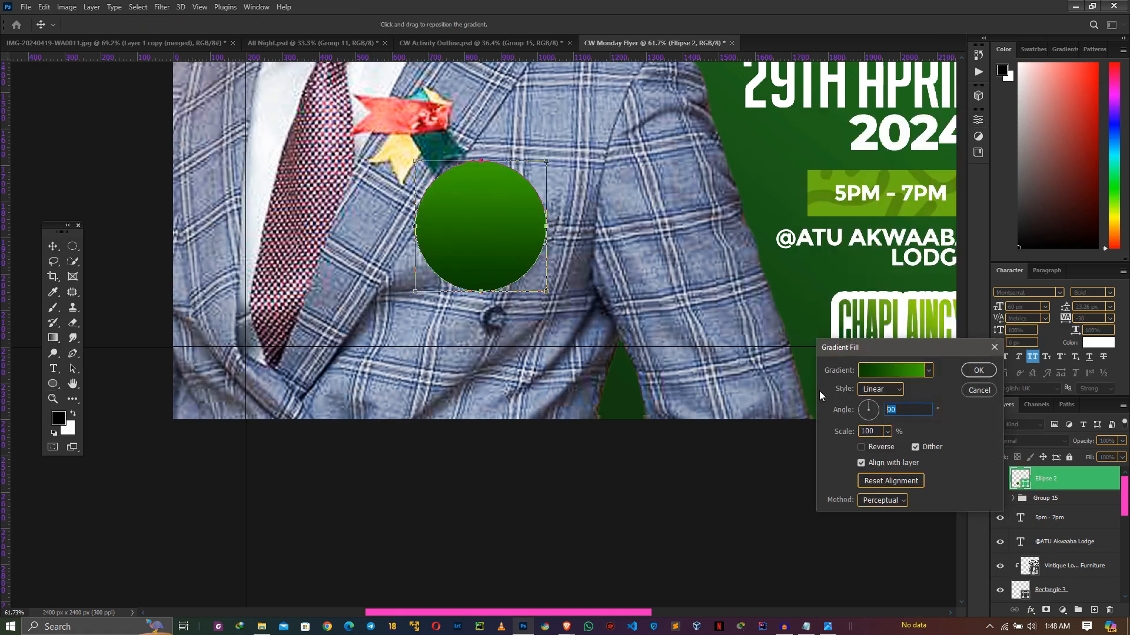
text(50)
drag(455, 223, 501, 216)
click(978, 371)
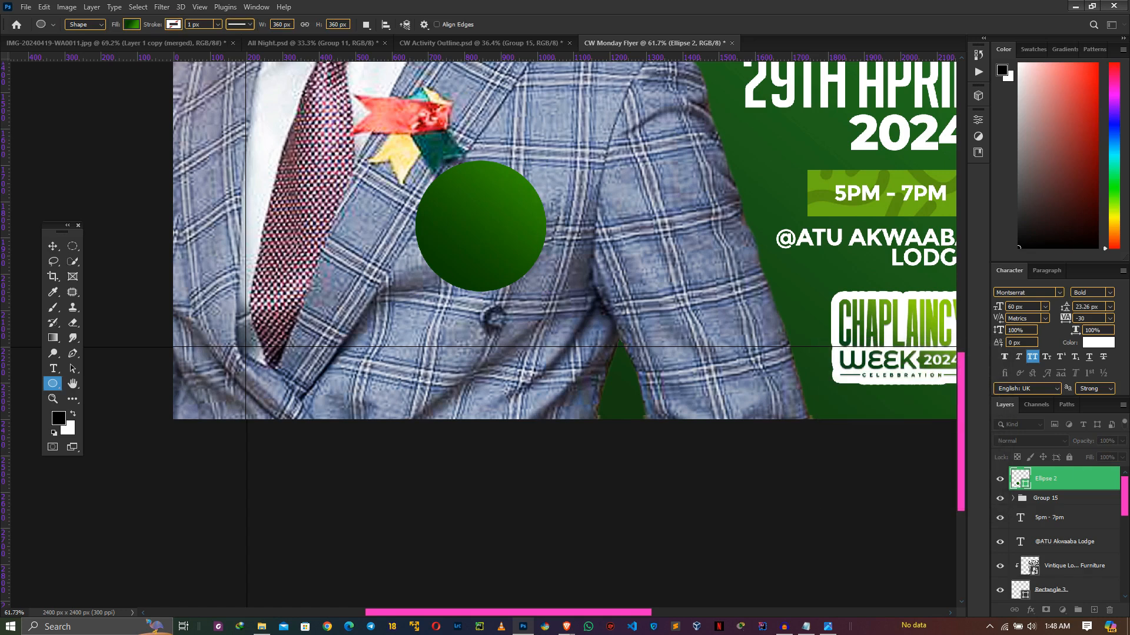
Step: Duplicate the green circle and enlarge the lower one from its centre to about 405 px
key(ctrl+j)
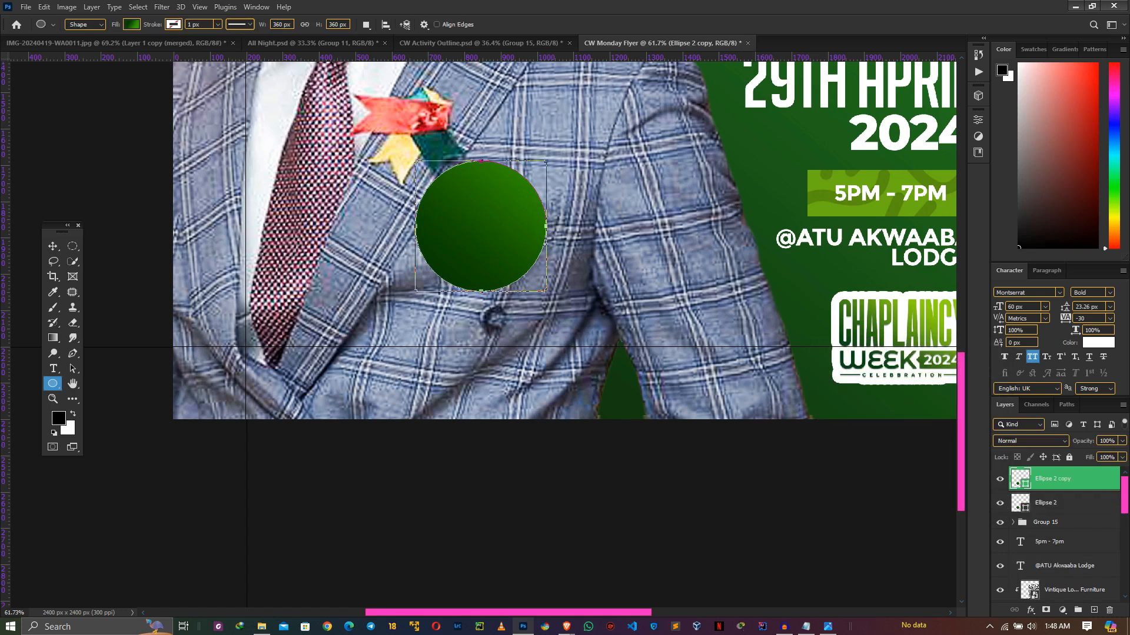
click(1054, 508)
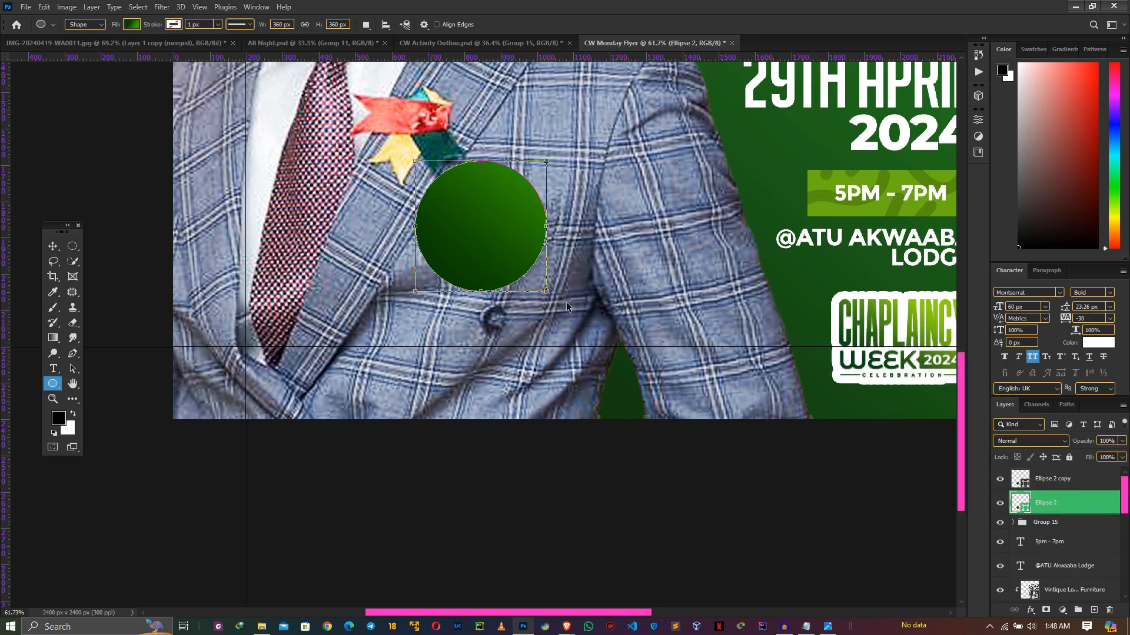
key(ctrl+t)
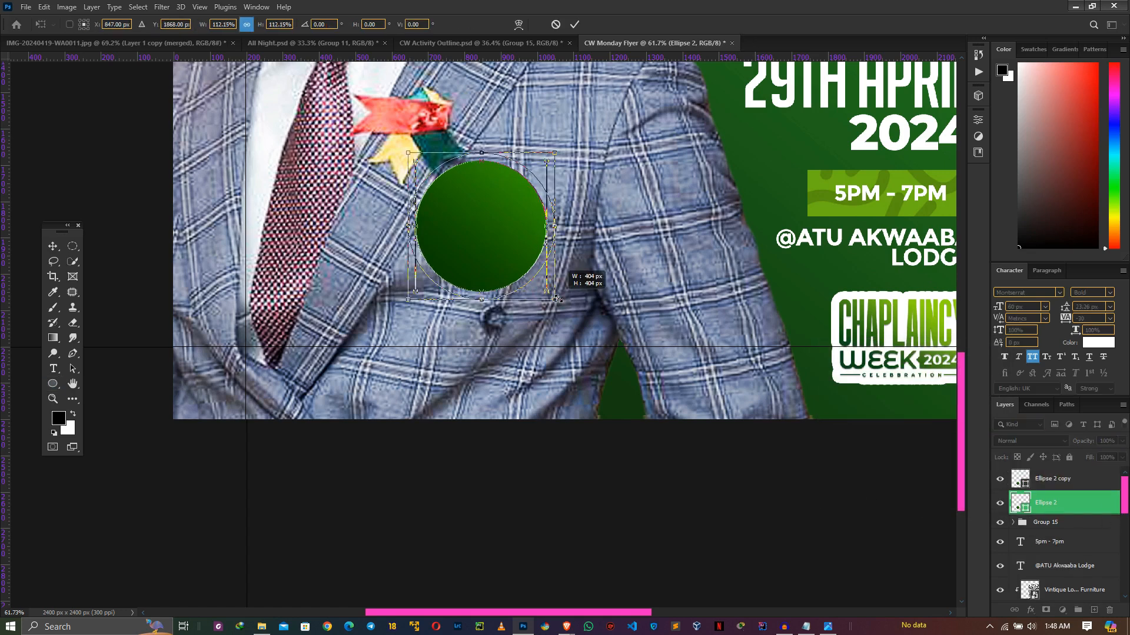
drag(547, 291, 555, 300)
key(Return)
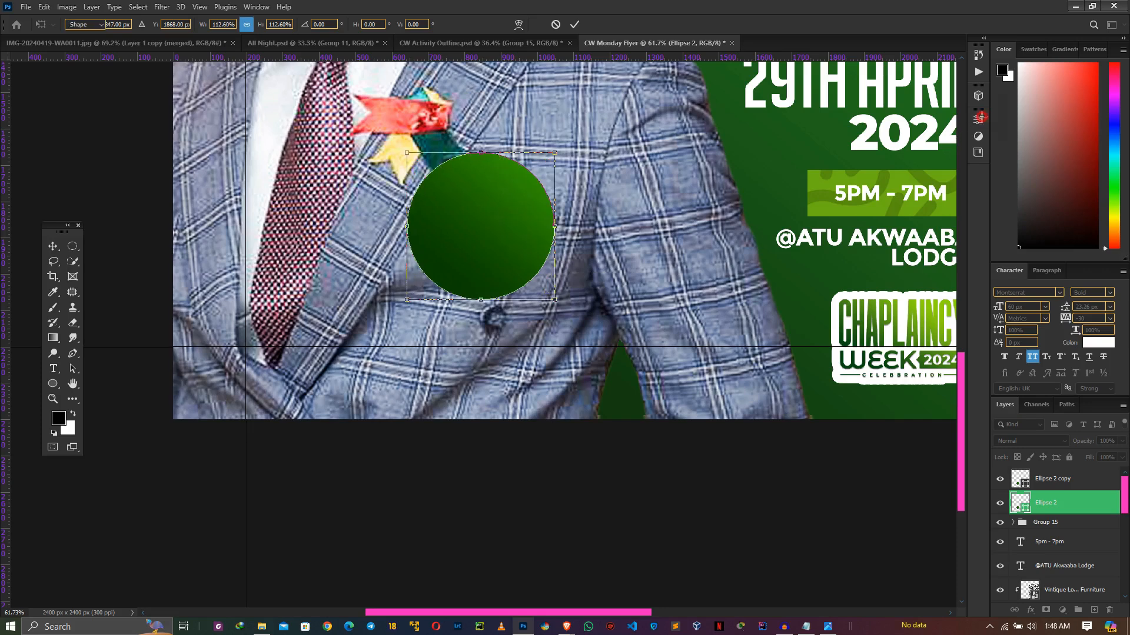
Step: Turn the larger circle into a ring with no fill and a white 7 px stroke
click(978, 119)
click(843, 237)
click(817, 262)
click(842, 254)
click(843, 254)
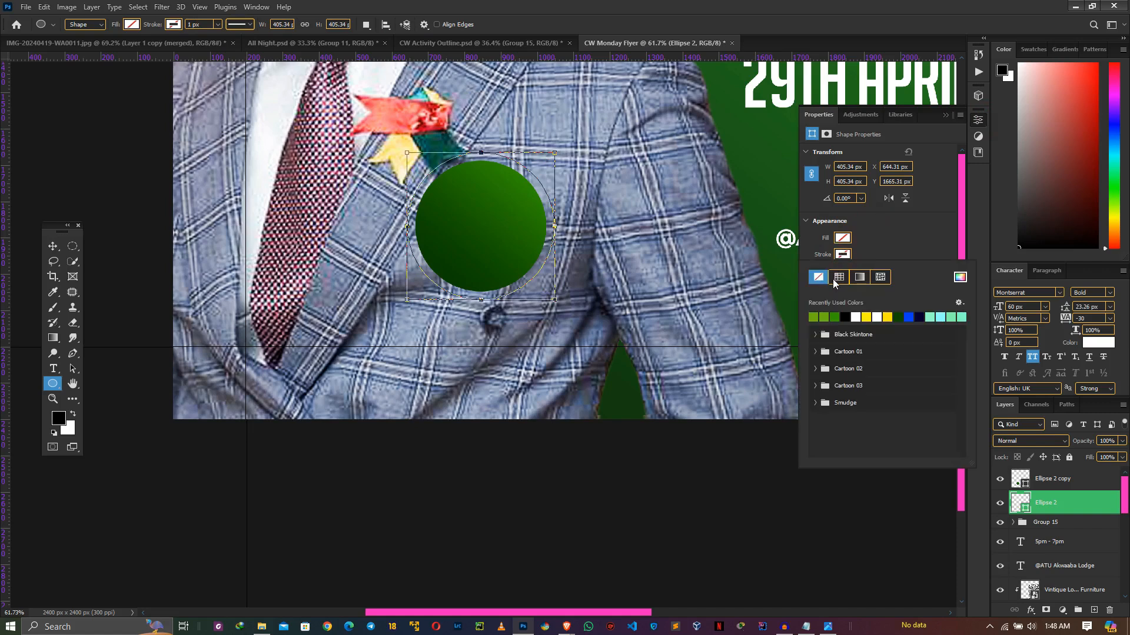
double_click(856, 317)
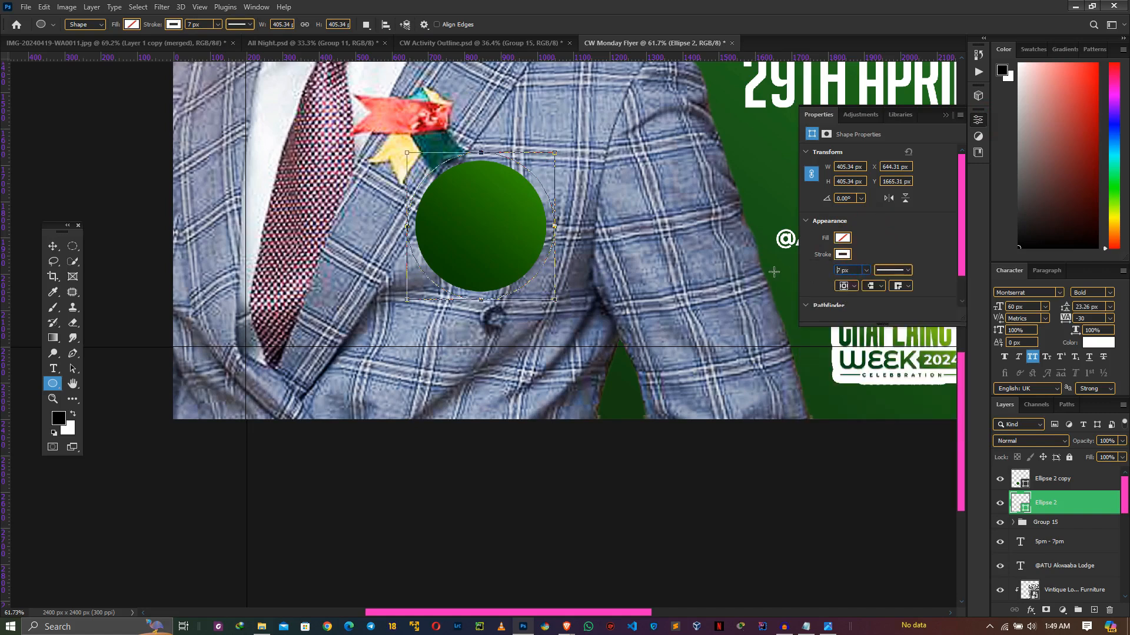
Step: Scale the white ring to about 99% from its centre and set its stroke to 5 px
scroll(512, 206, up, 5)
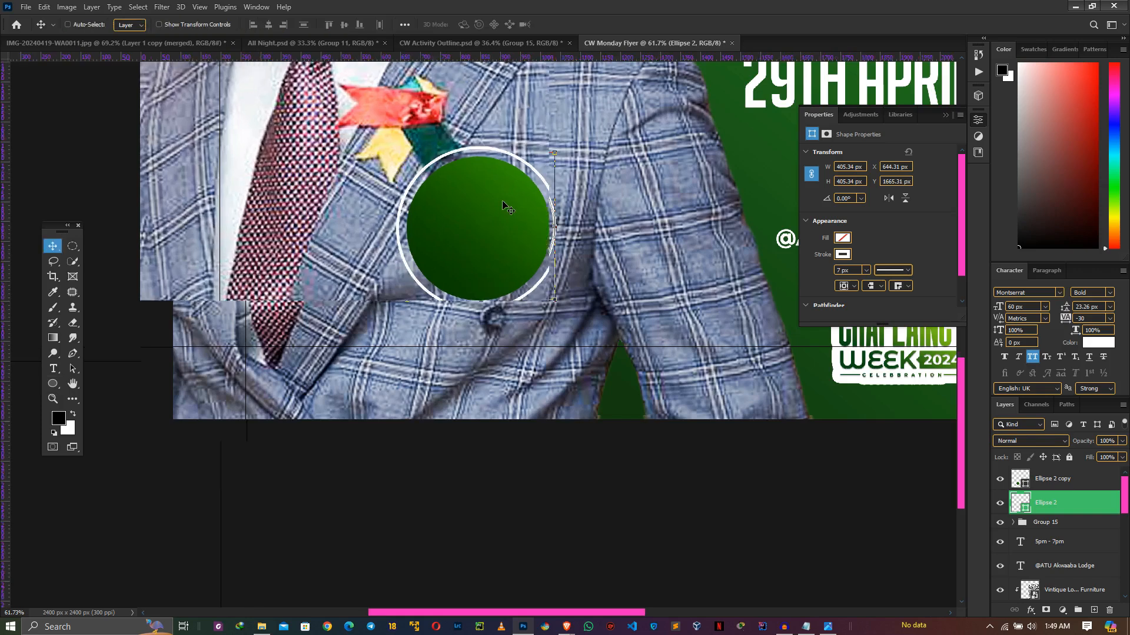
key(ctrl+t)
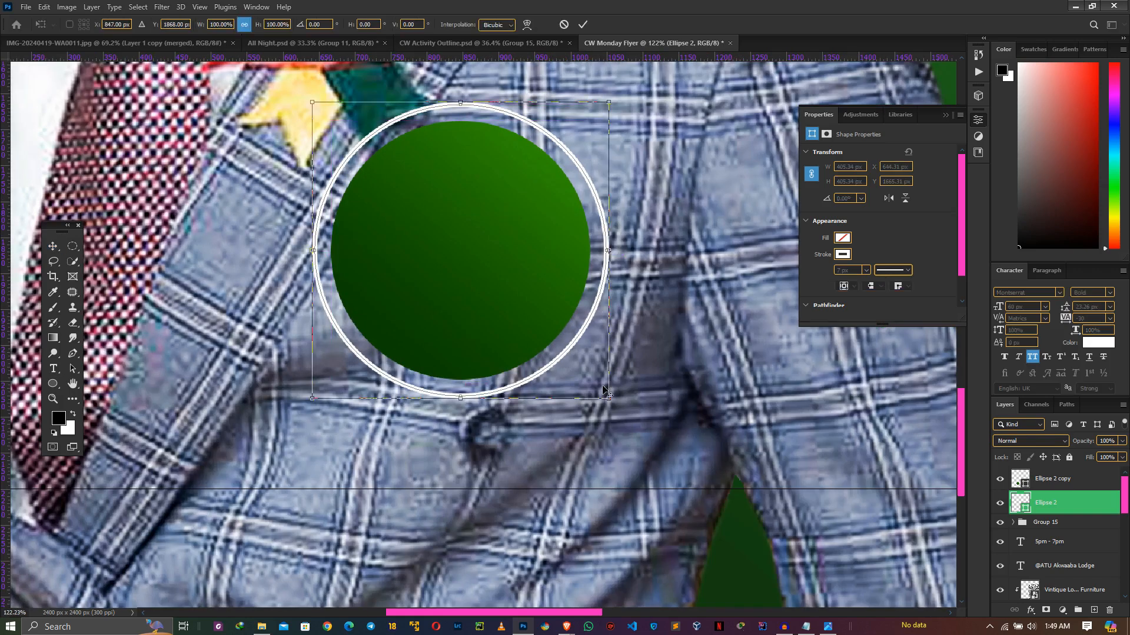
drag(607, 399, 618, 374)
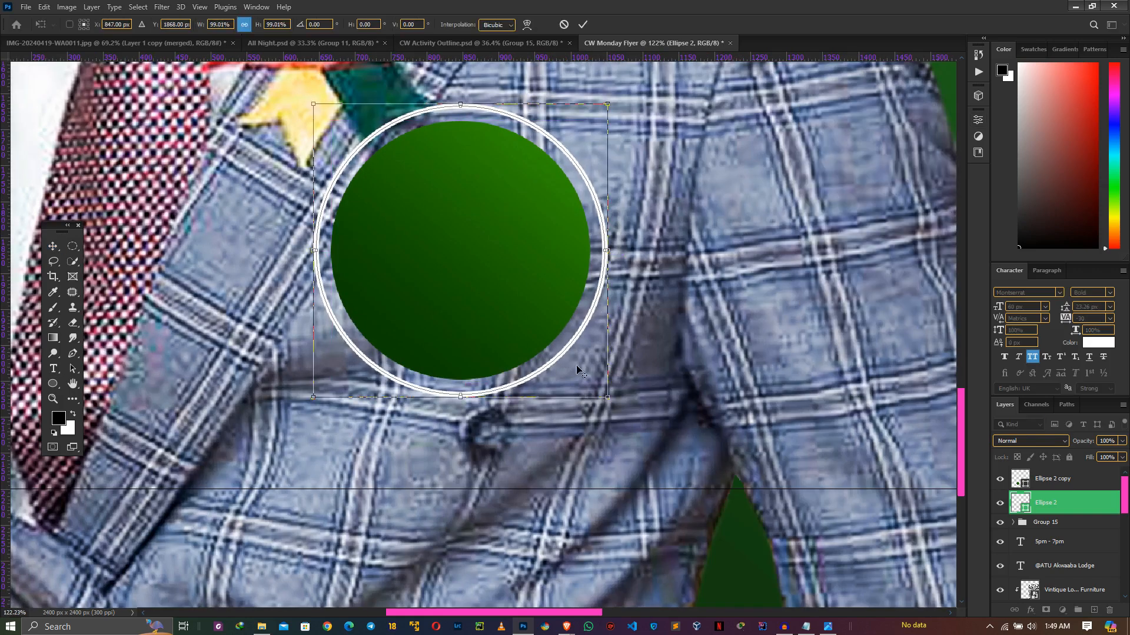
key(Return)
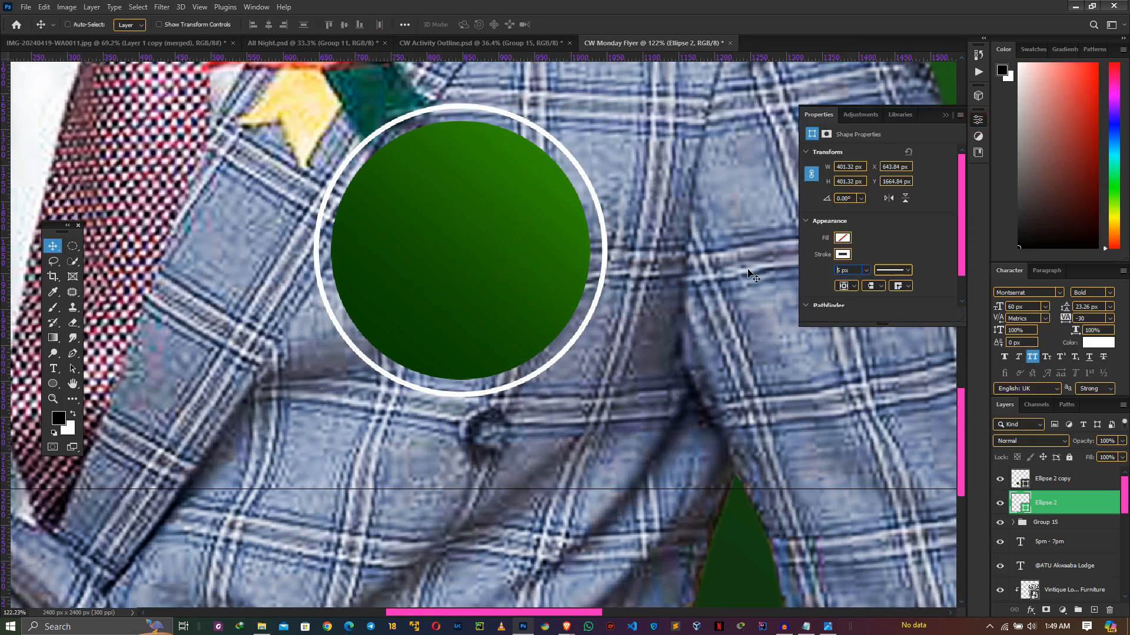
Step: Add a layer mask to the white ring and brush out gaps at its left, upper right and bottom
click(1045, 610)
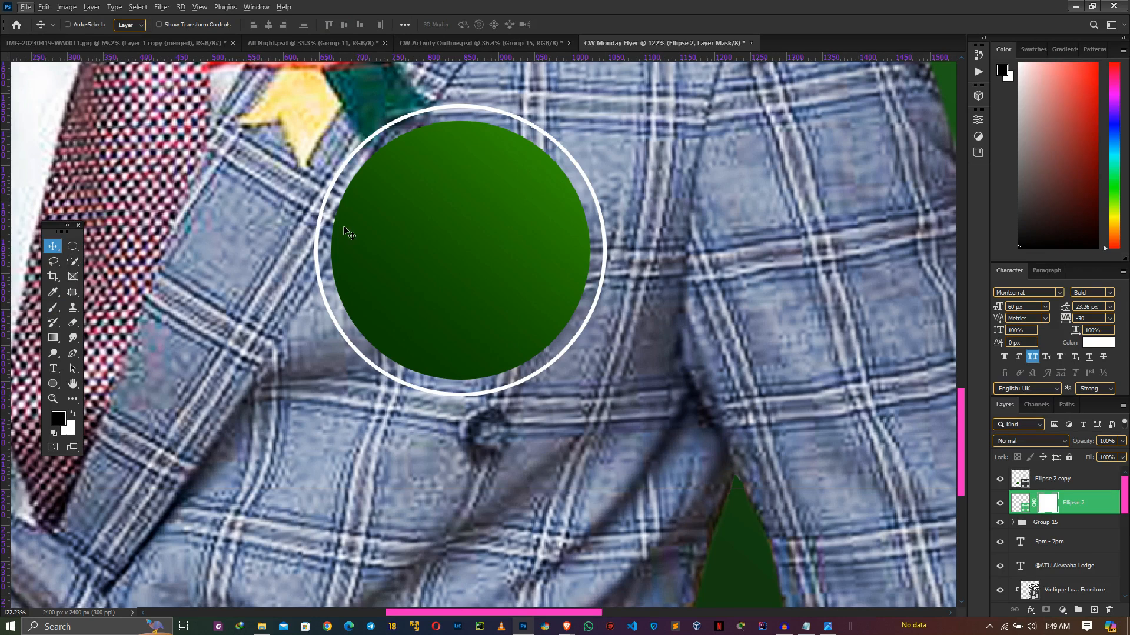
click(53, 306)
drag(292, 216, 270, 216)
click(307, 238)
click(568, 204)
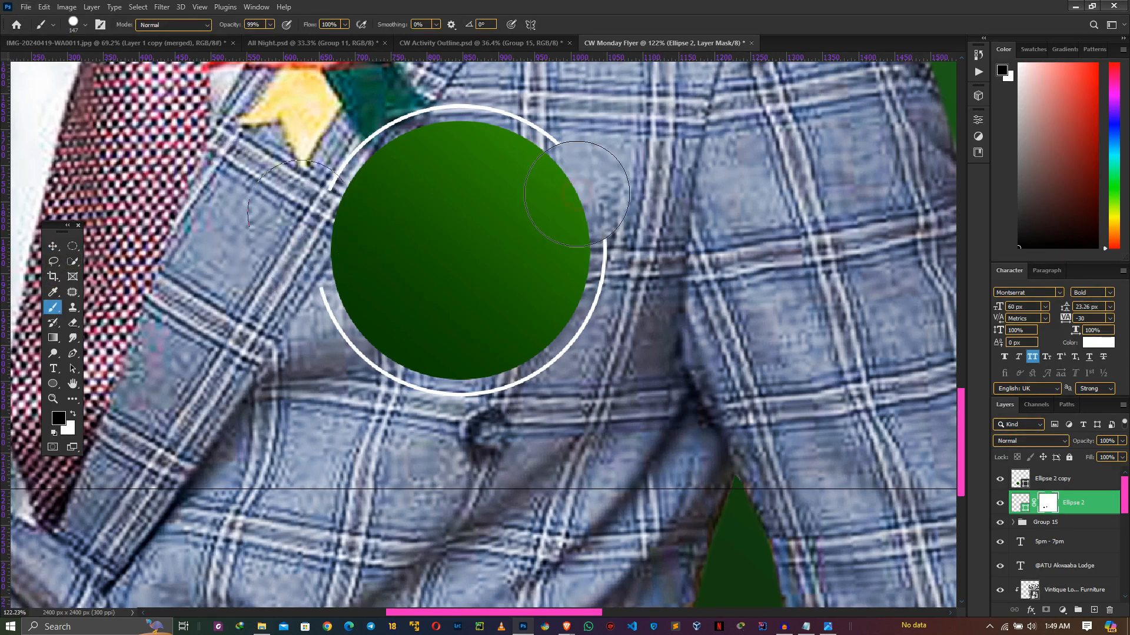
click(481, 392)
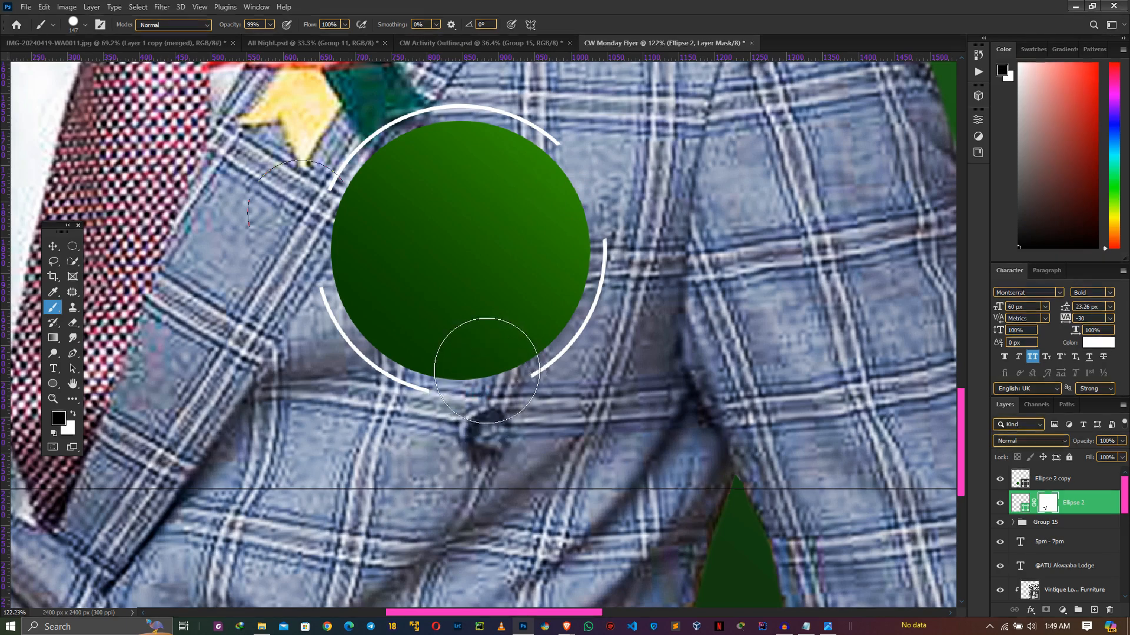
Step: Bring the black-and-white Vintique London pattern from the youtube folder in above the solid green circle and clip it to the circle
key(v)
scroll(503, 353, down, 3)
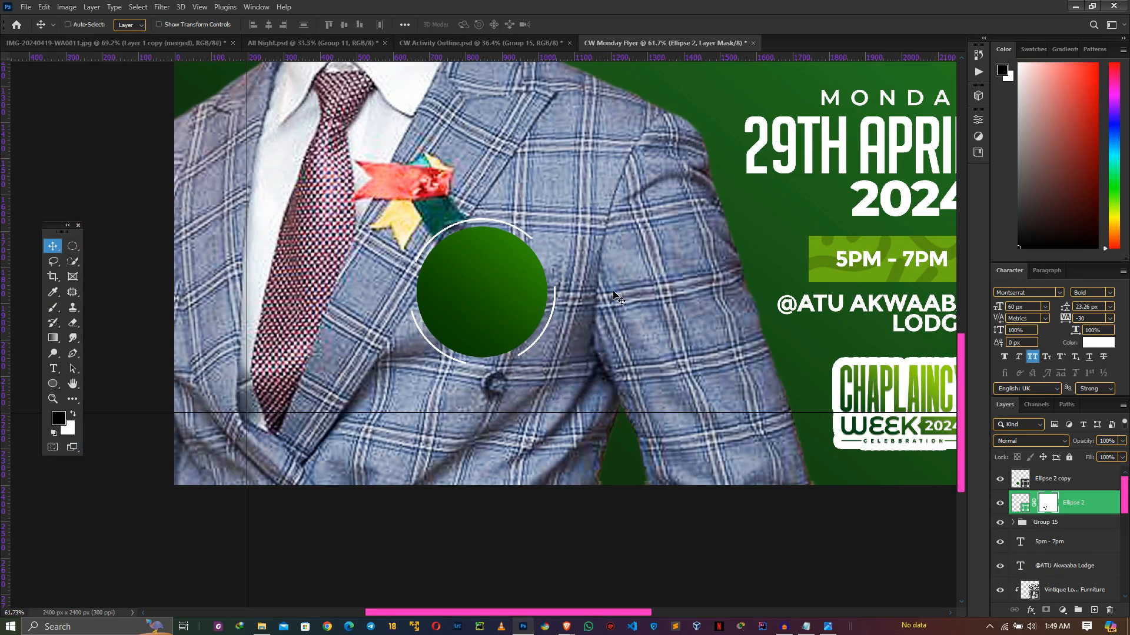
click(481, 287)
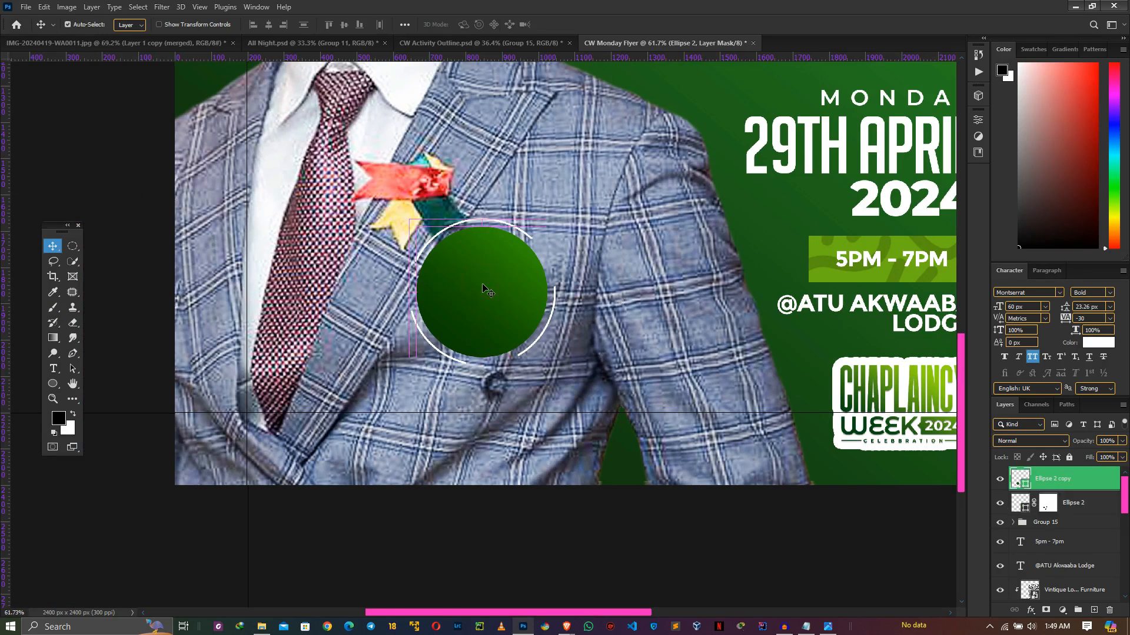
key(alt+Tab)
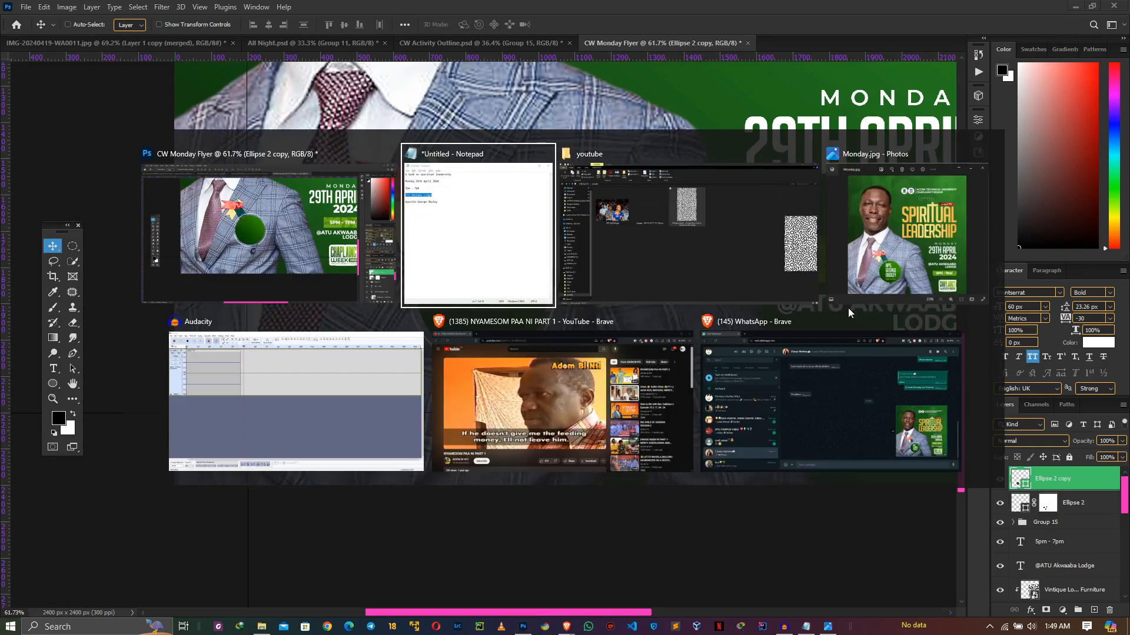
click(662, 246)
drag(556, 177, 509, 312)
key(alt+Tab)
key(ctrl+alt+g)
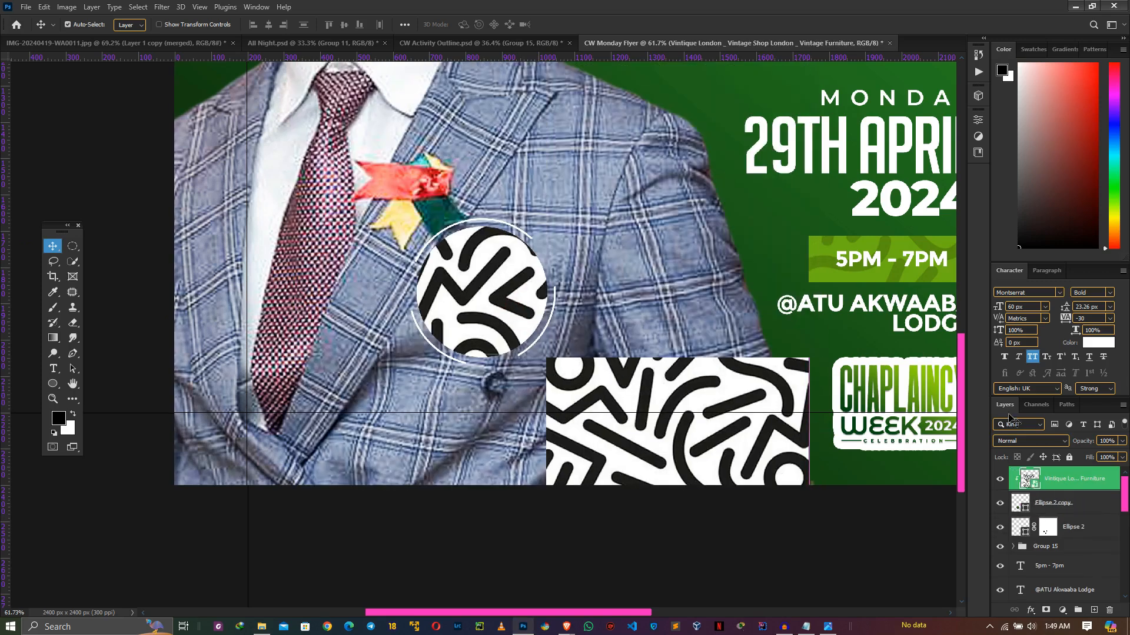
Step: Blend the clipped pattern into the green circle with Multiply mode at 10% opacity
click(1030, 440)
click(1019, 369)
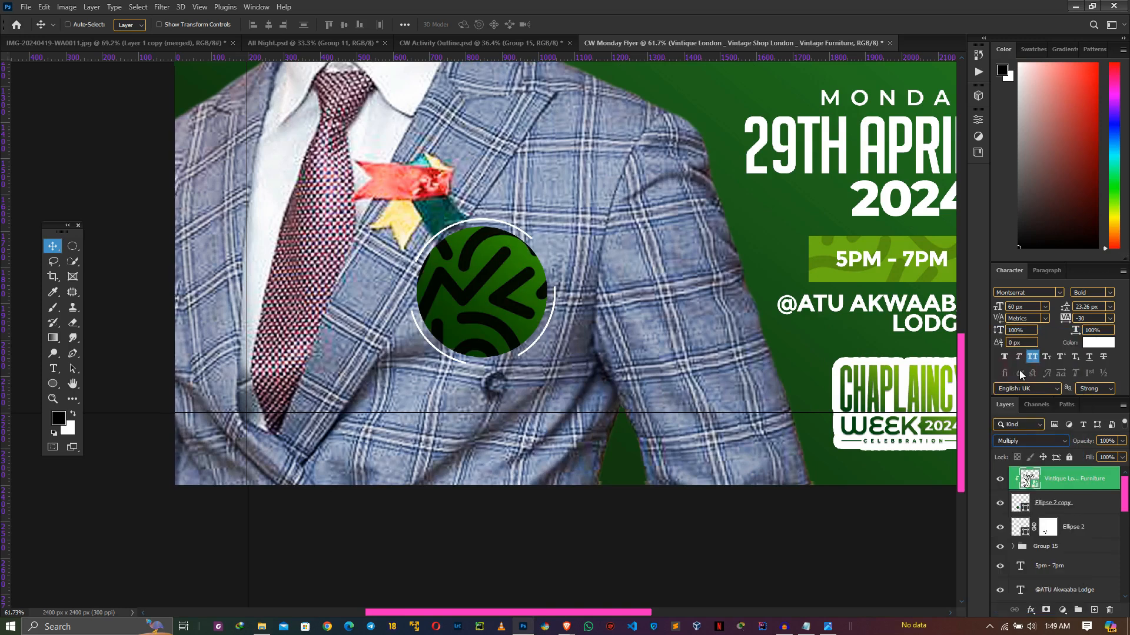
key(2)
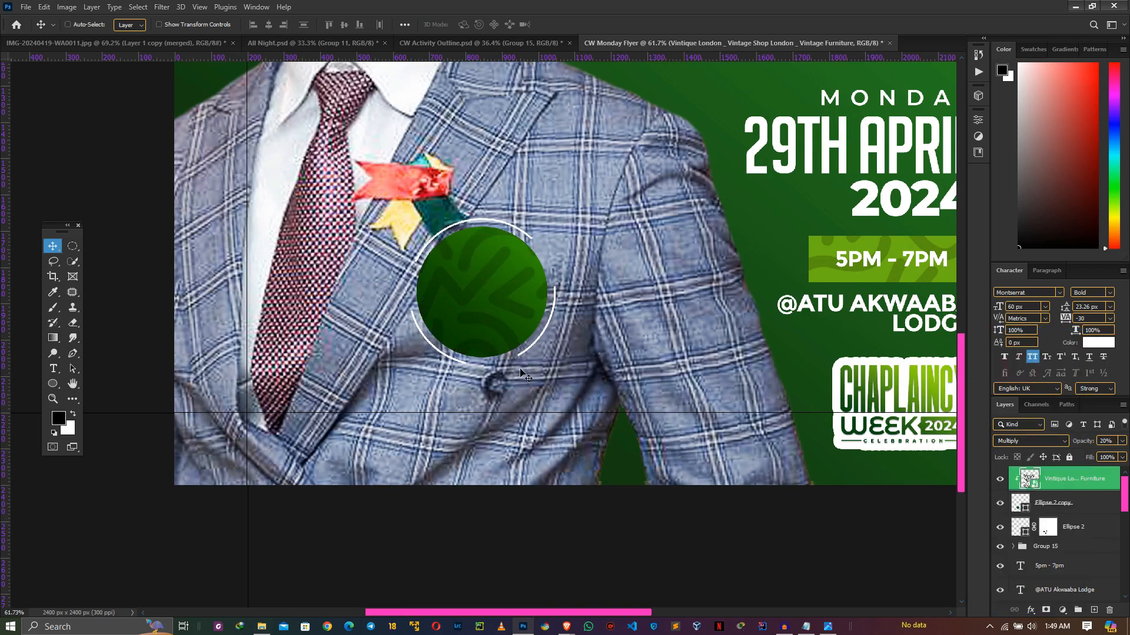
scroll(483, 281, up, 1)
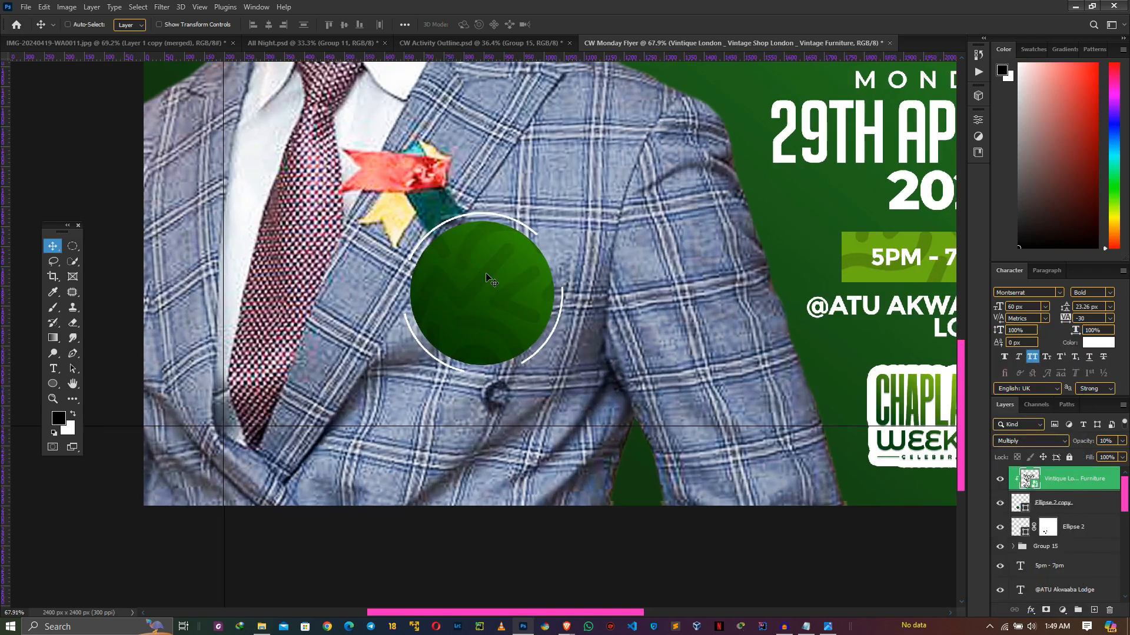
scroll(481, 285, down, 1)
scroll(481, 285, up, 4)
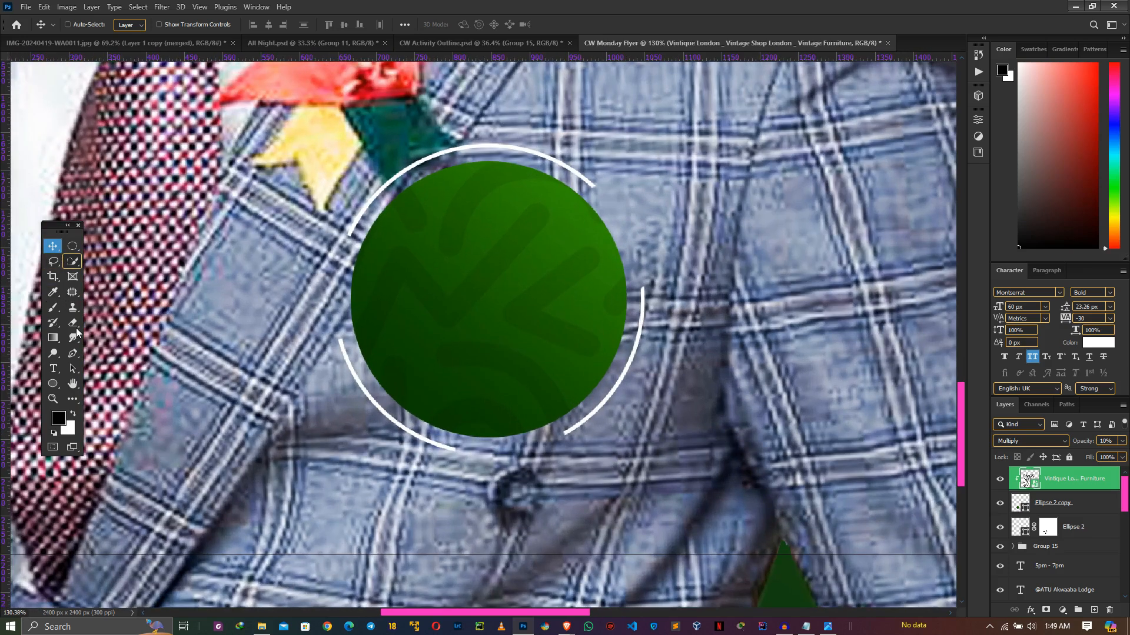
Step: Copy the speaker's title and name from the Notepad notes and paste them as a new text layer beside the green circle
click(53, 369)
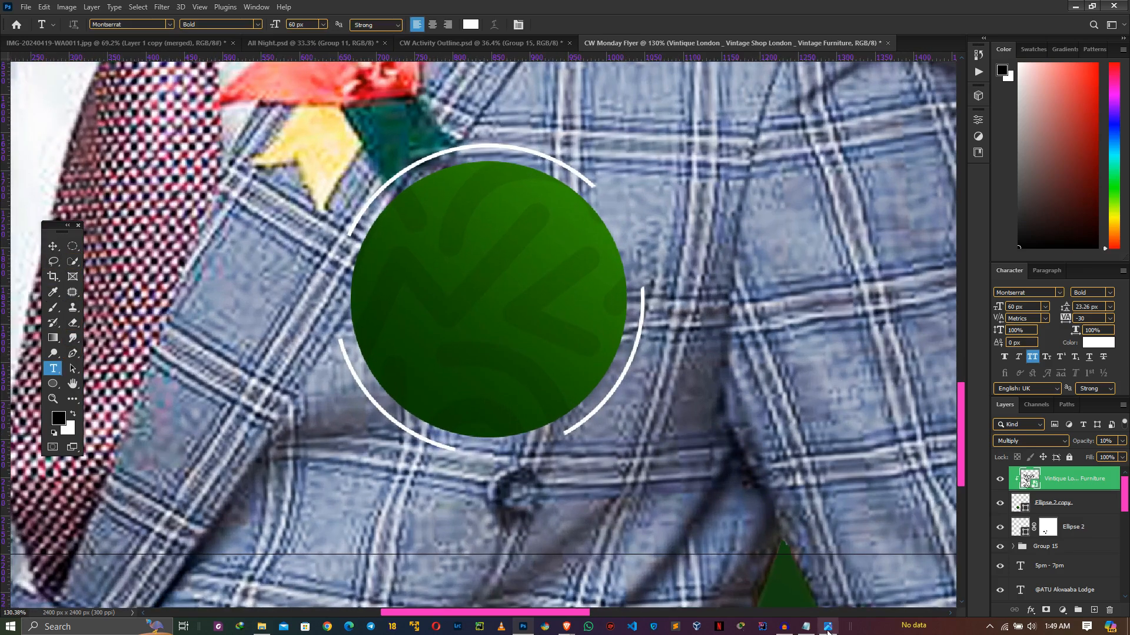
click(805, 626)
drag(558, 186, 708, 185)
key(ctrl+c)
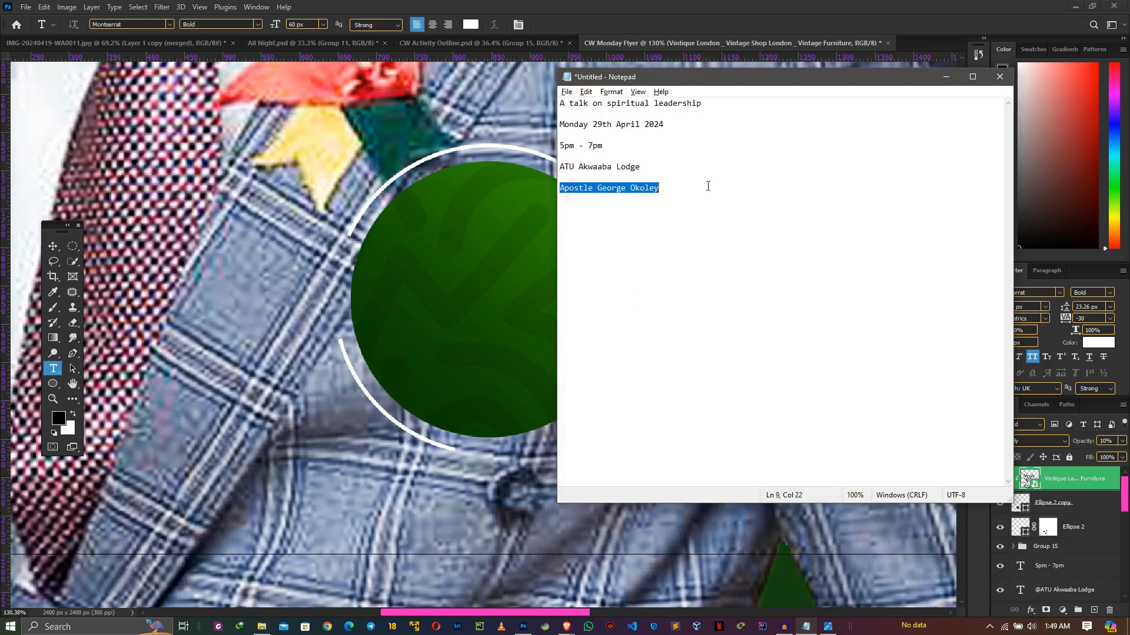
click(429, 252)
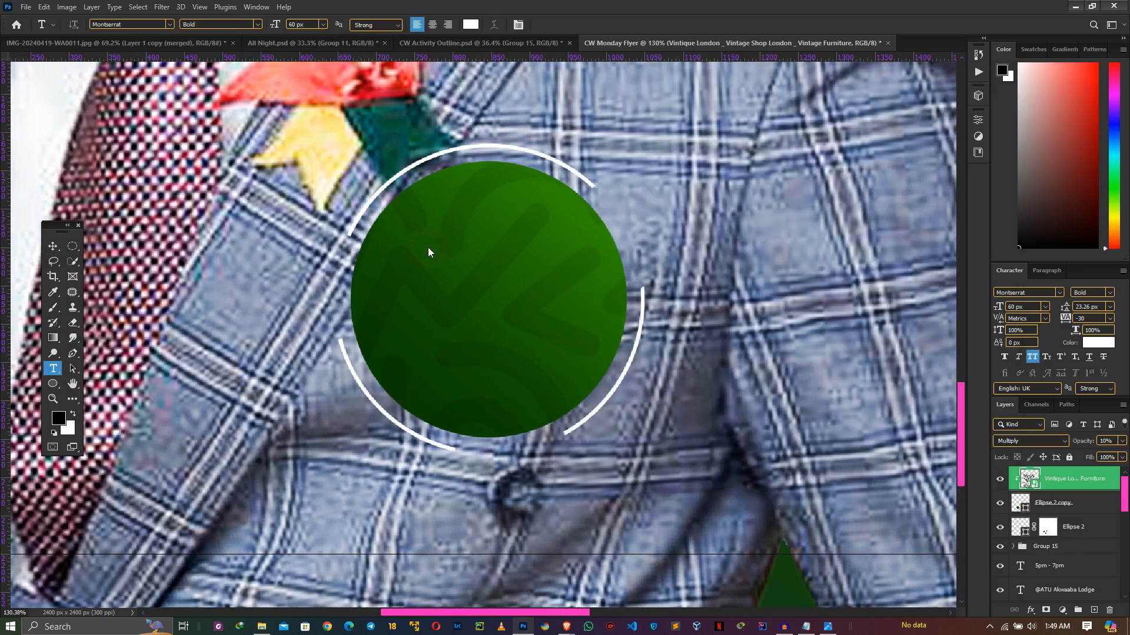
click(680, 161)
key(ctrl+v)
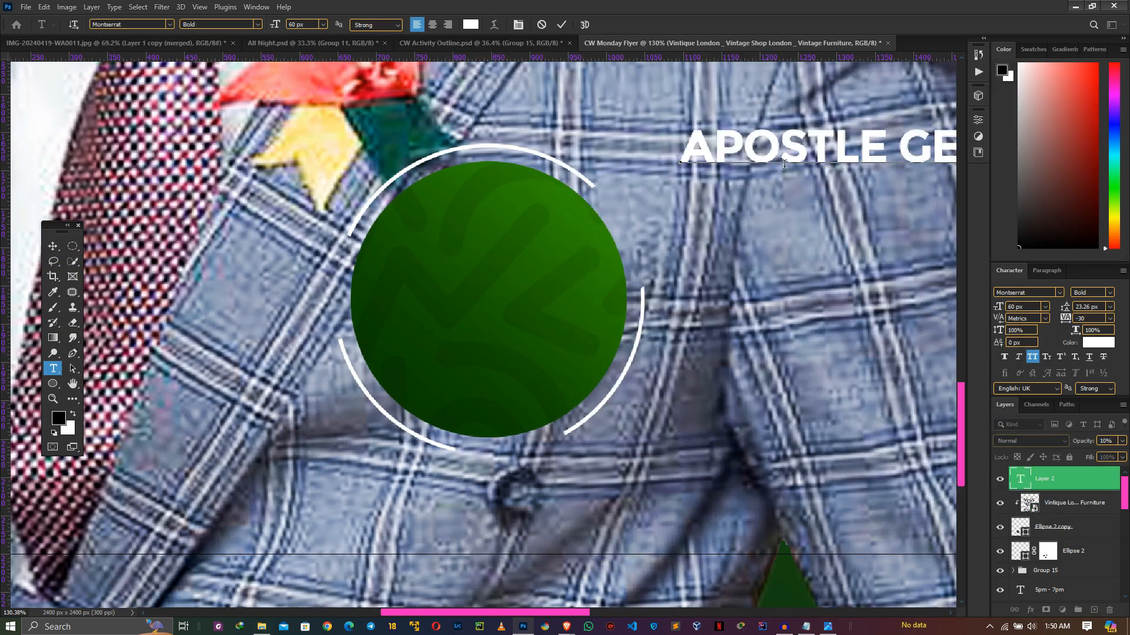
Step: Shorten the speaker's title to "APS." and break the text into three lines for title, first name and surname
drag(884, 147, 754, 147)
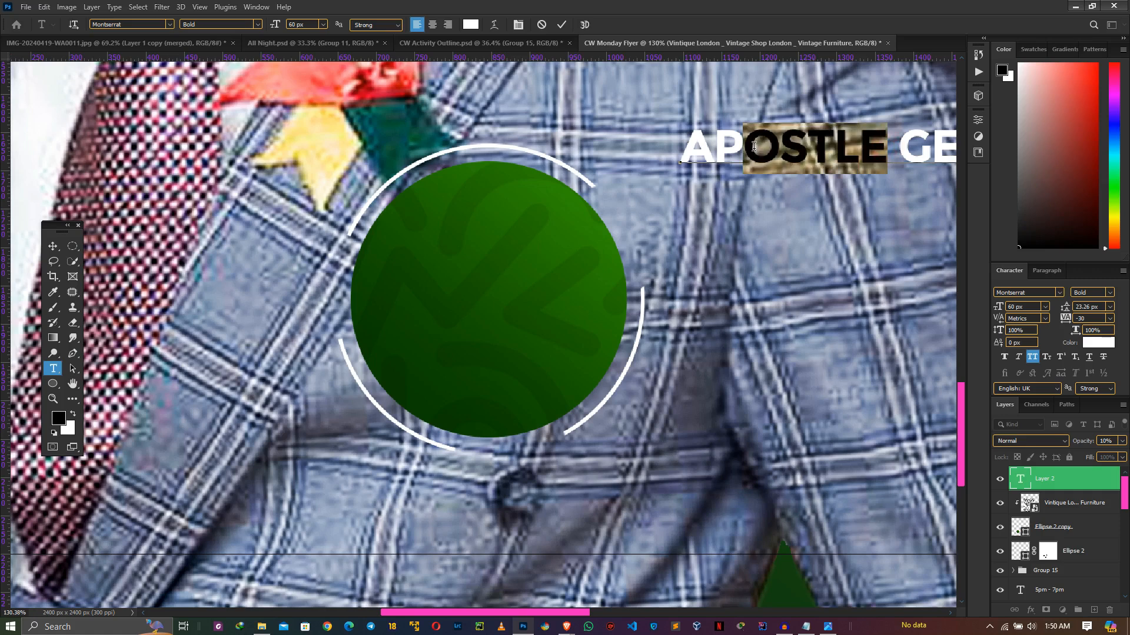
key(BackSpace)
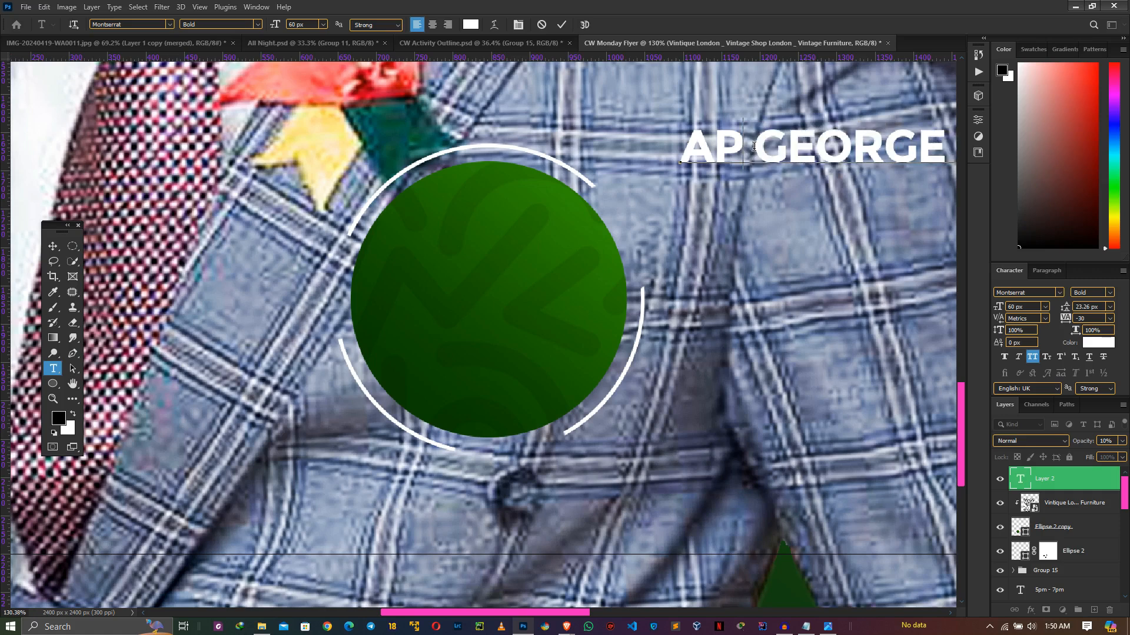
text(S.)
key(BackSpace)
key(Return)
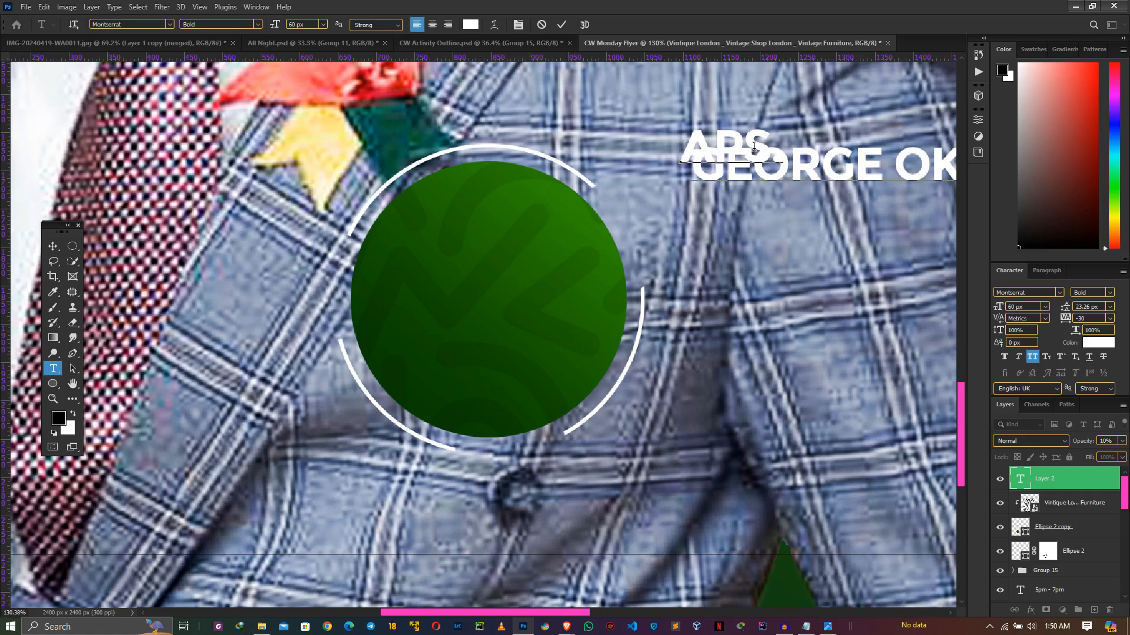
key(Delete)
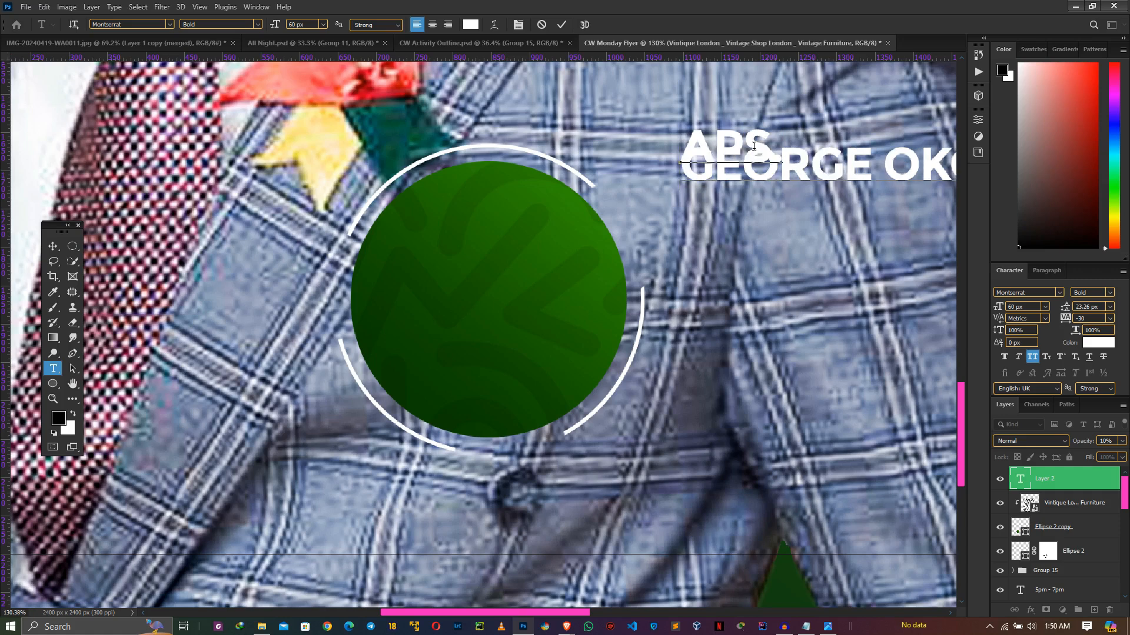
key(BackSpace)
key(Return)
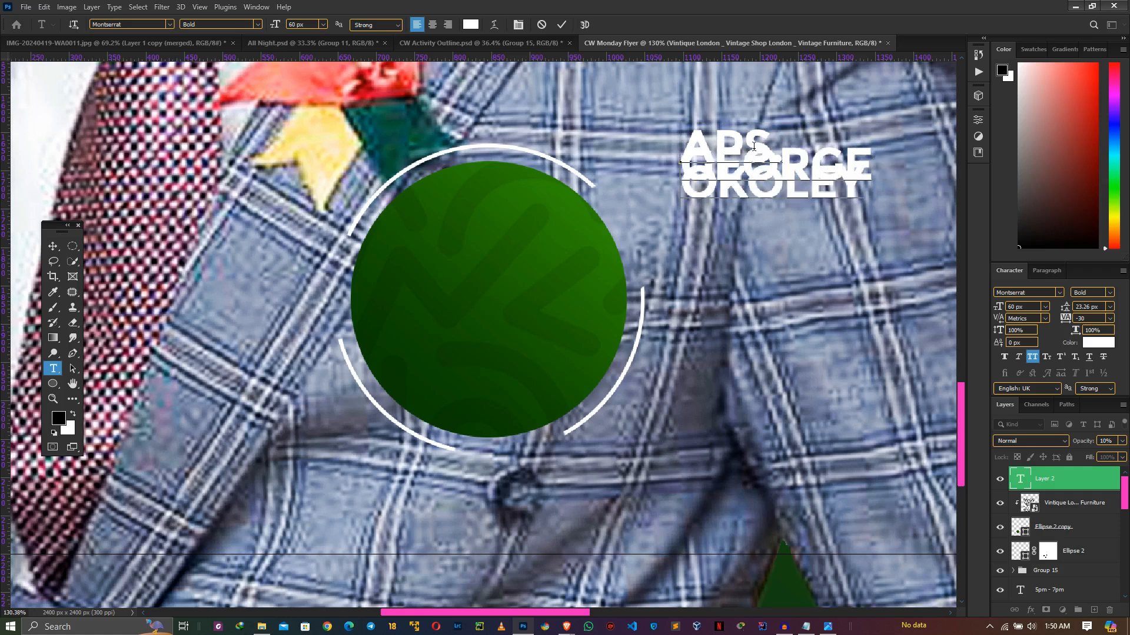
click(562, 24)
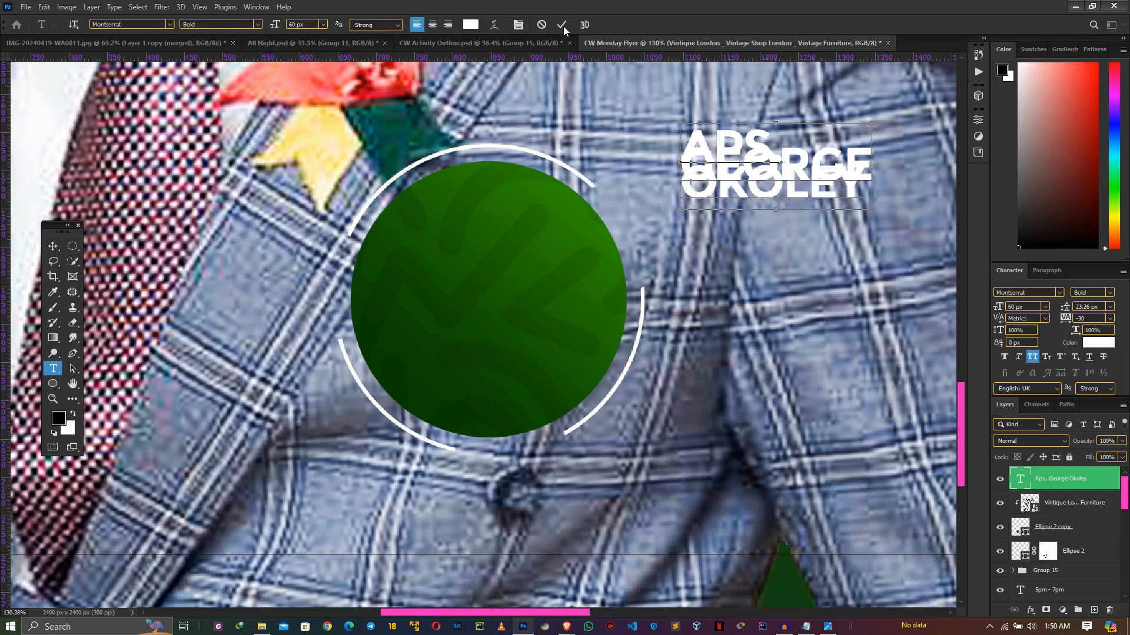
key(ctrl+s)
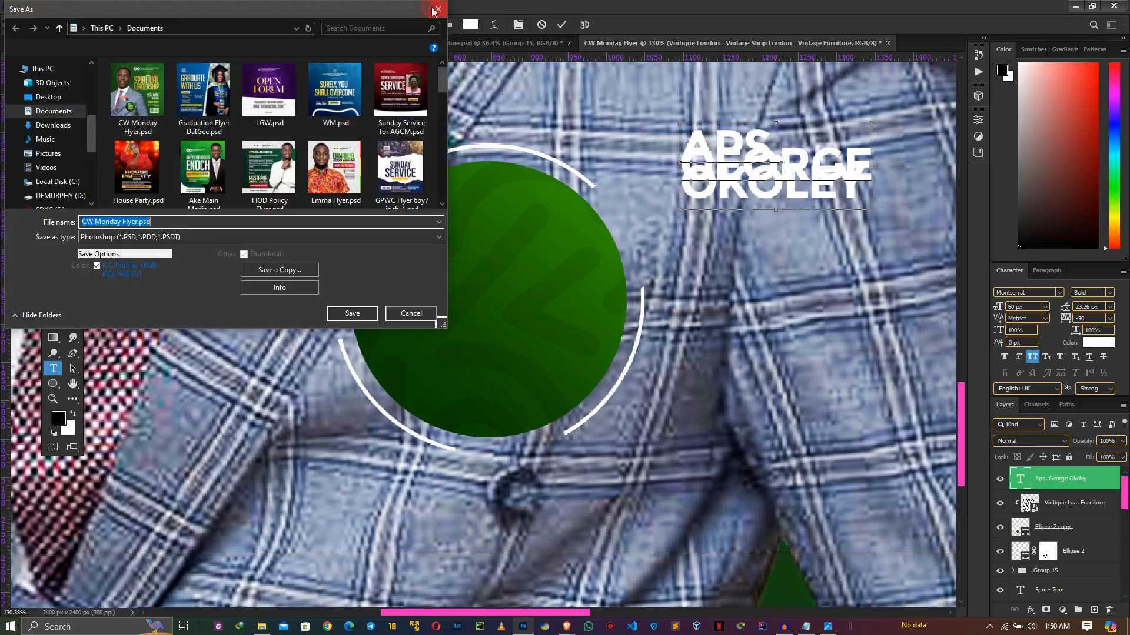
key(Escape)
click(562, 24)
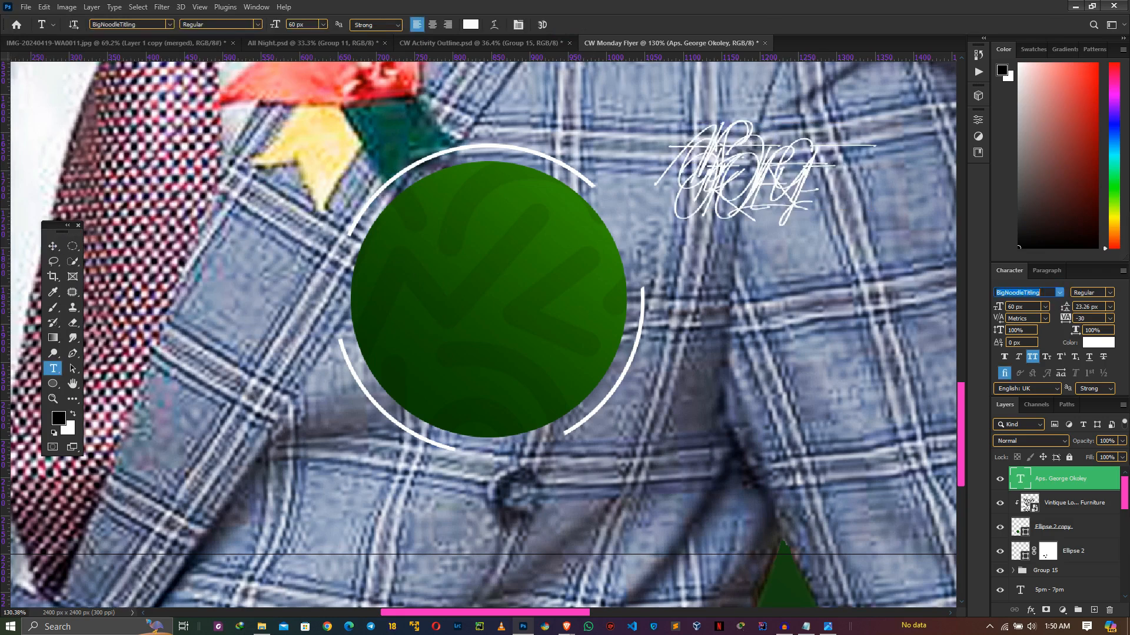
Step: Set the speaker's name in BigNoodleTitling with 49 px leading and move it onto the green circle
key(Return)
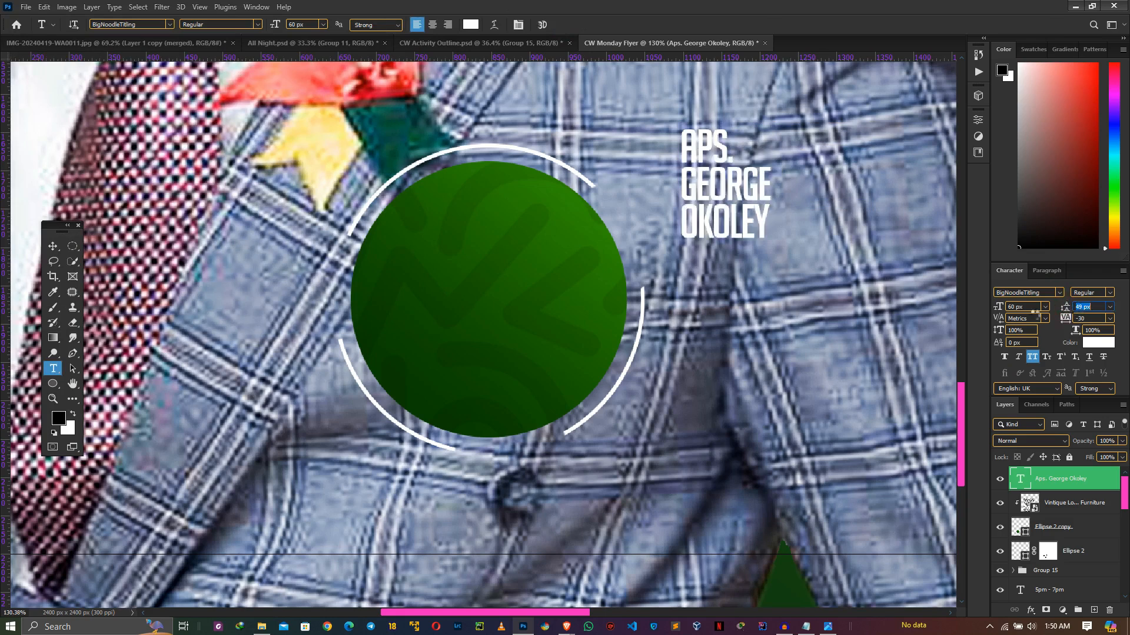
key(v)
drag(686, 220, 436, 292)
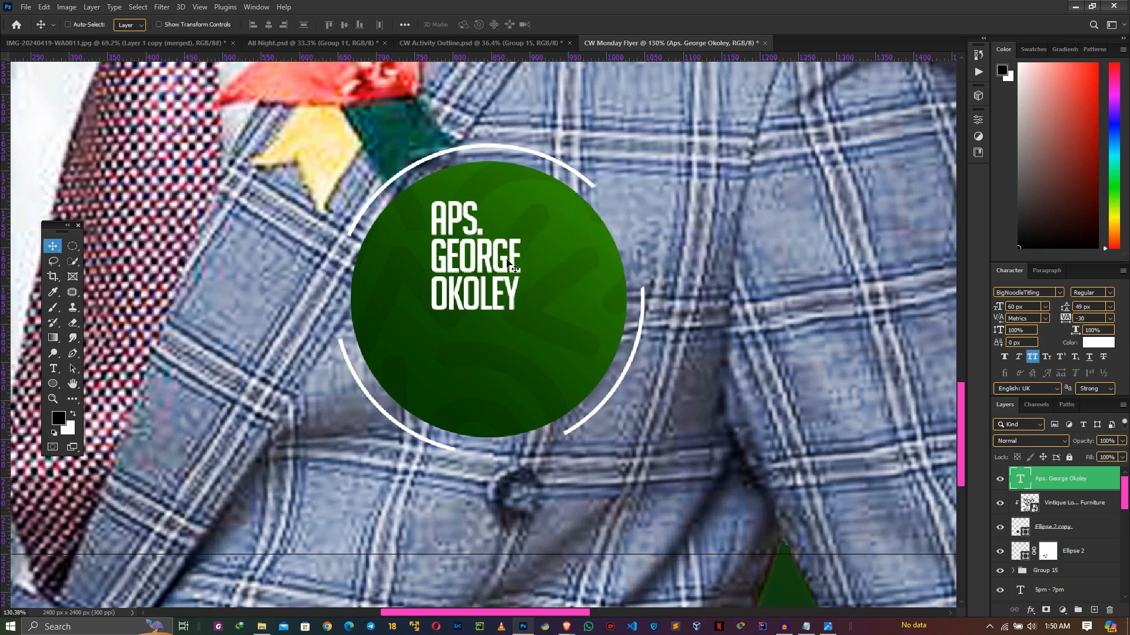
Step: Enlarge the speaker's name to about 93 px and centre it within the green circle
key(ctrl+t)
drag(521, 310, 570, 386)
drag(516, 328, 527, 331)
key(Return)
Step: Add a separate 60 px text layer reading "SPEAKER" at the lower left edge of the badge
click(53, 370)
click(305, 449)
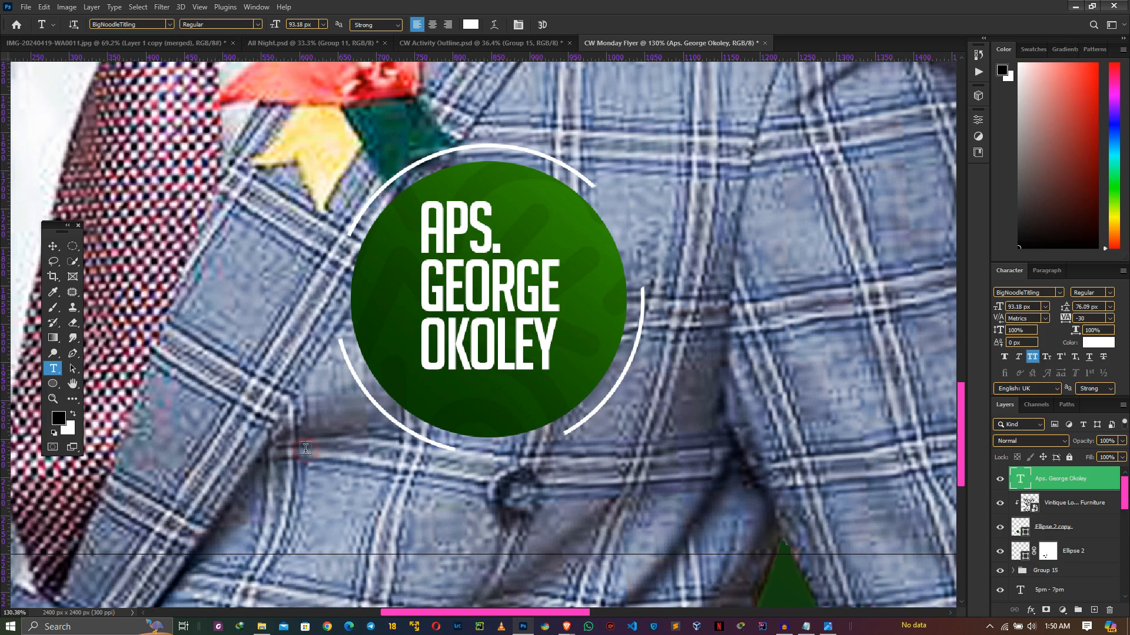
click(306, 448)
text(S)
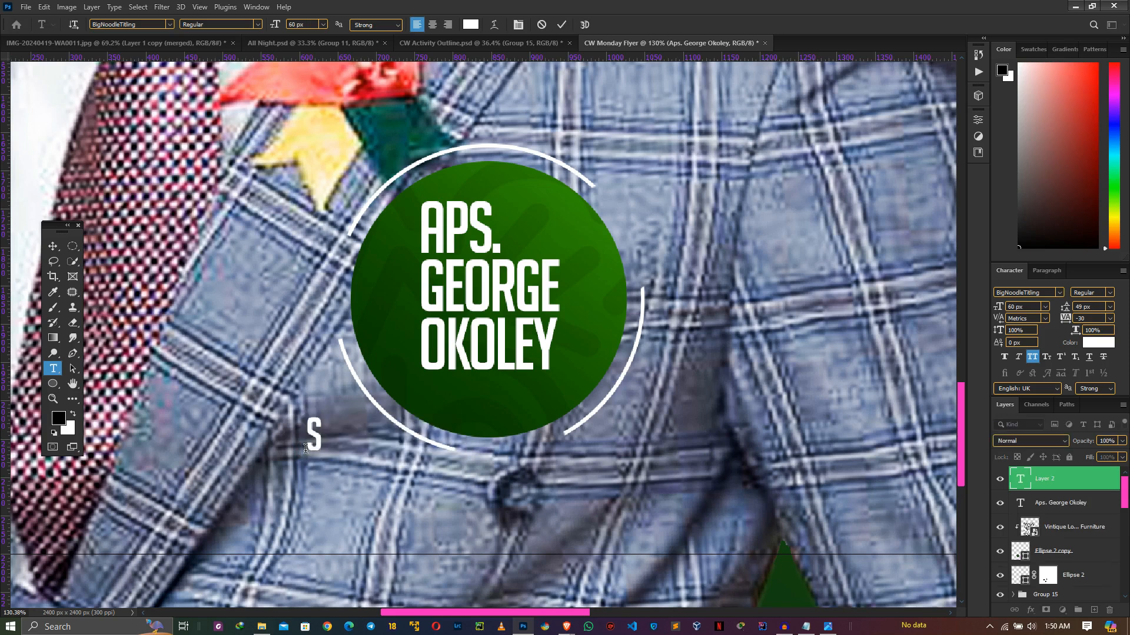
text(PEA)
text(KER)
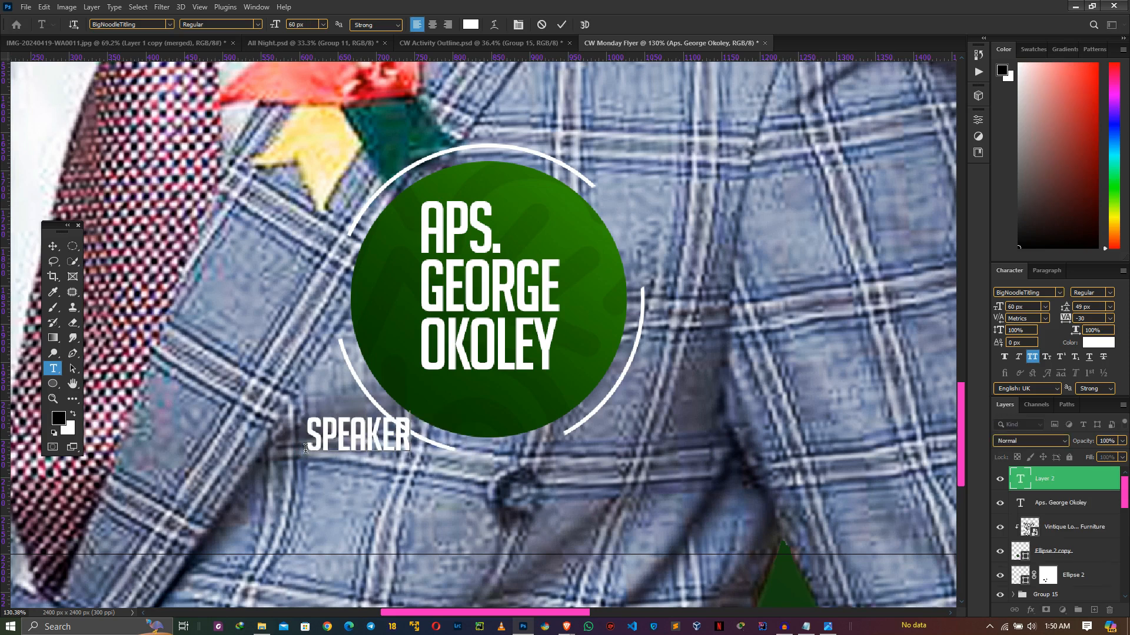
click(562, 24)
click(1045, 292)
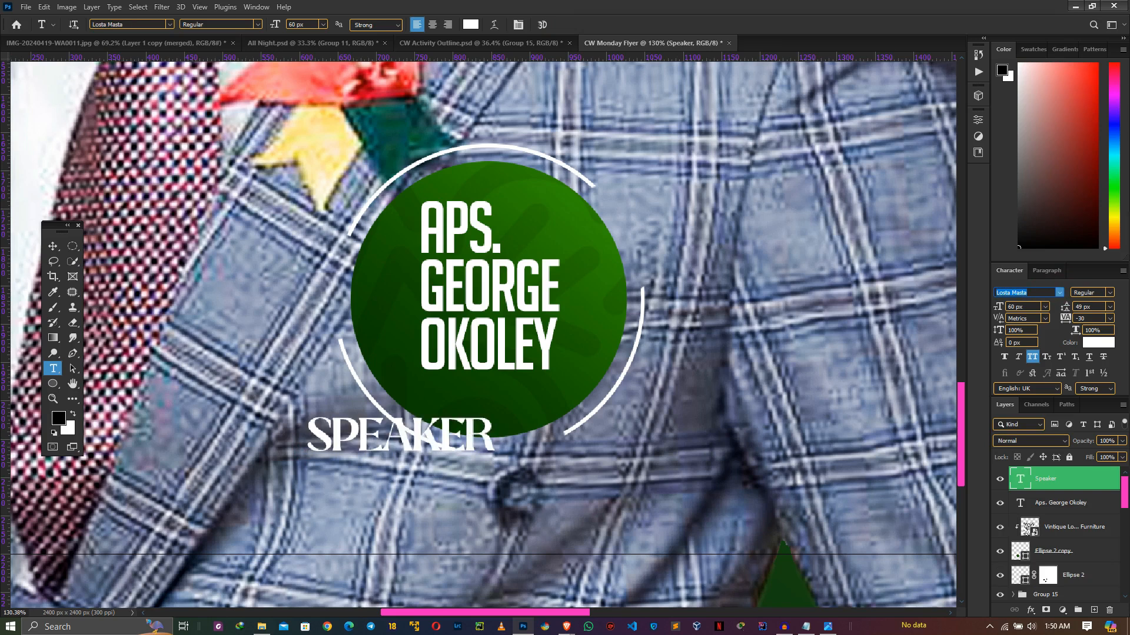
text(aut)
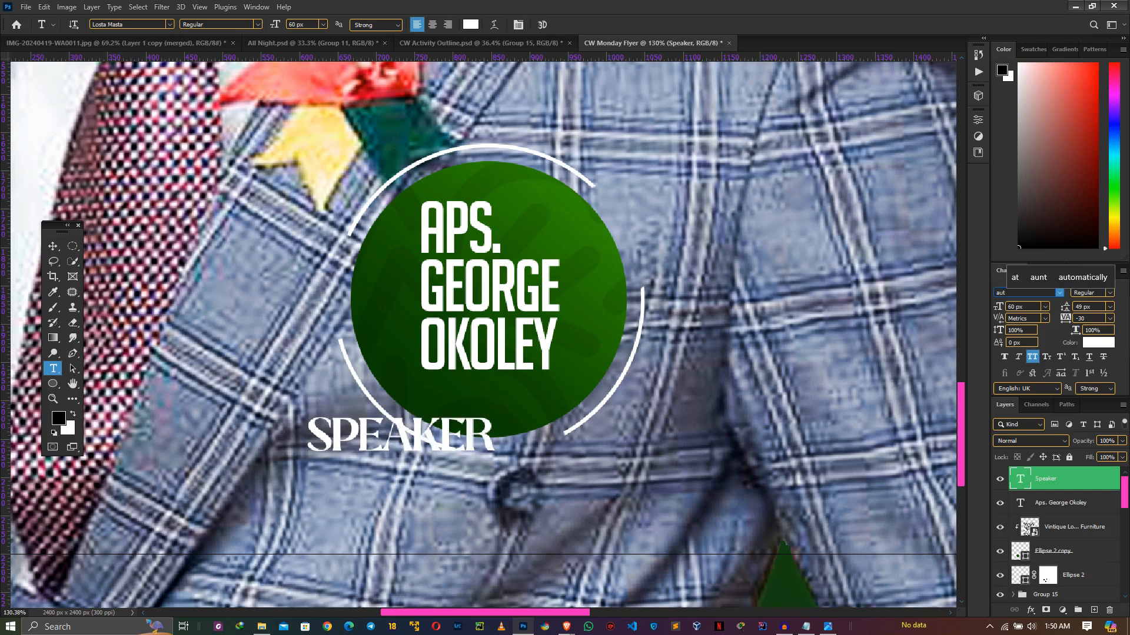
key(Escape)
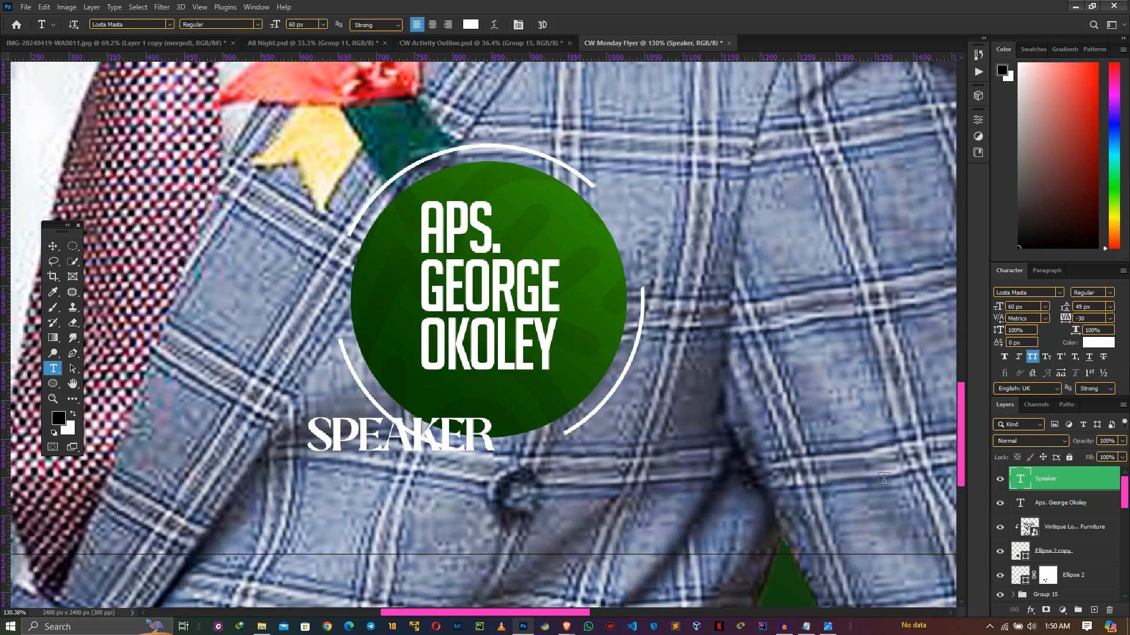
Step: Change the "Speaker" text to the Autograf PERSONAL script font and turn off All Caps
click(1035, 293)
text(a)
text(ut)
key(Return)
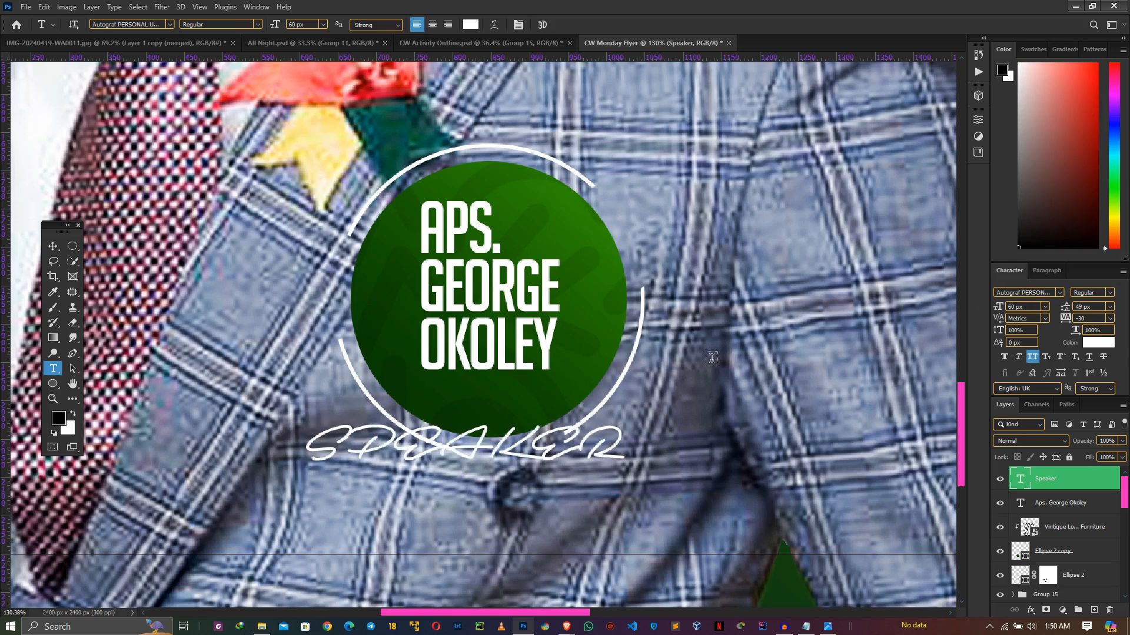
click(1034, 357)
key(v)
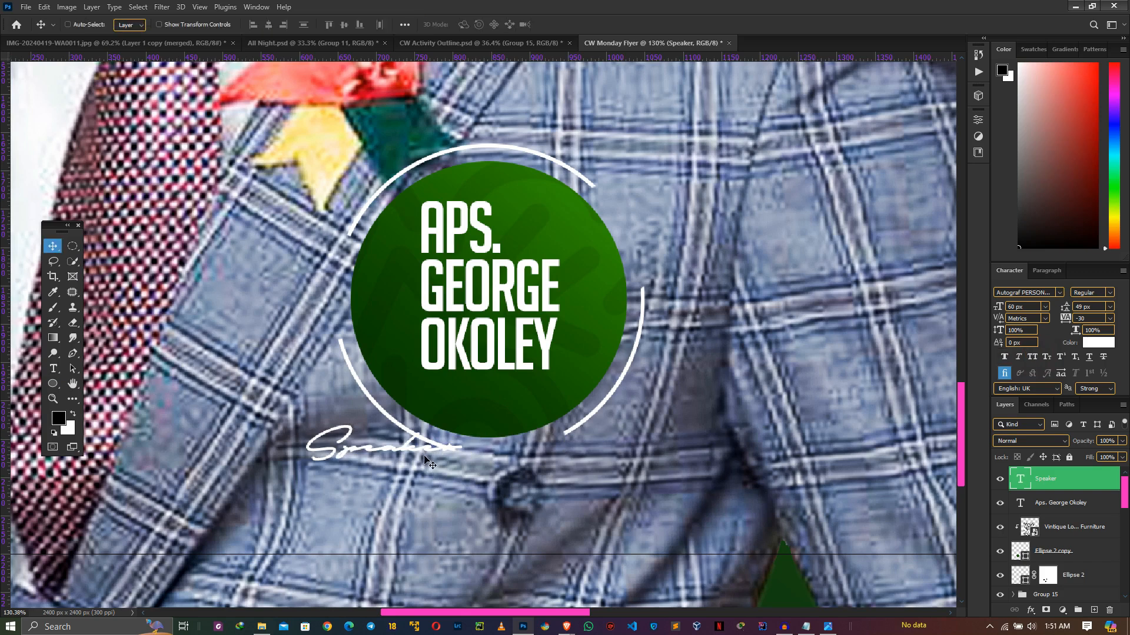
key(Return)
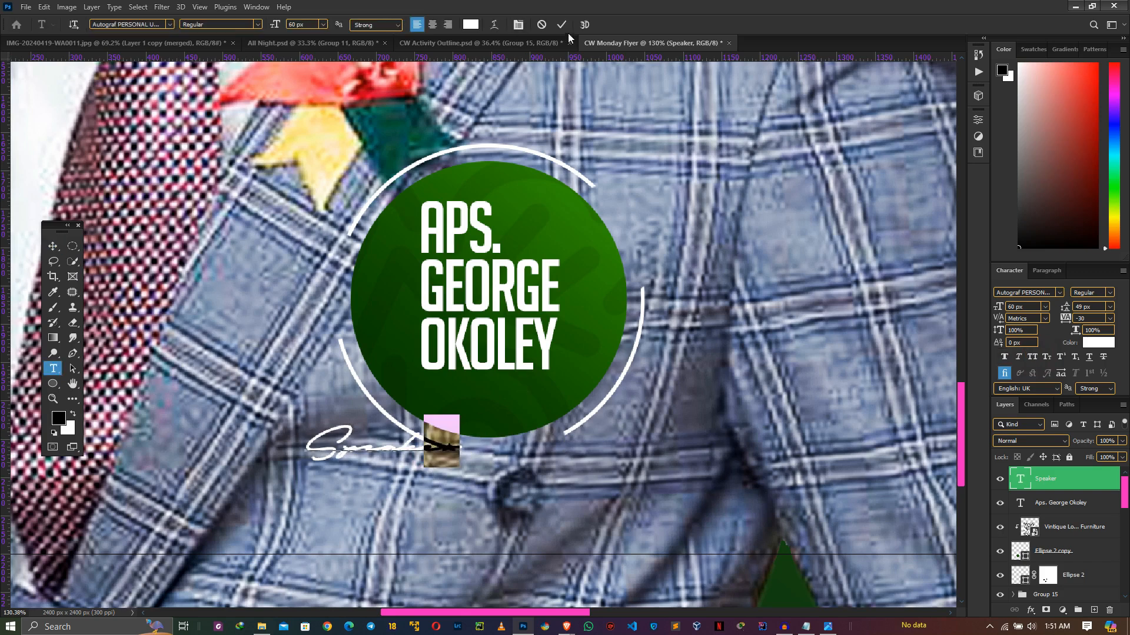
click(562, 24)
Step: Move "Speaker" below the name inside the green circle and scale it to about 88% to match the name's width
key(v)
drag(438, 448, 540, 391)
key(ctrl+t)
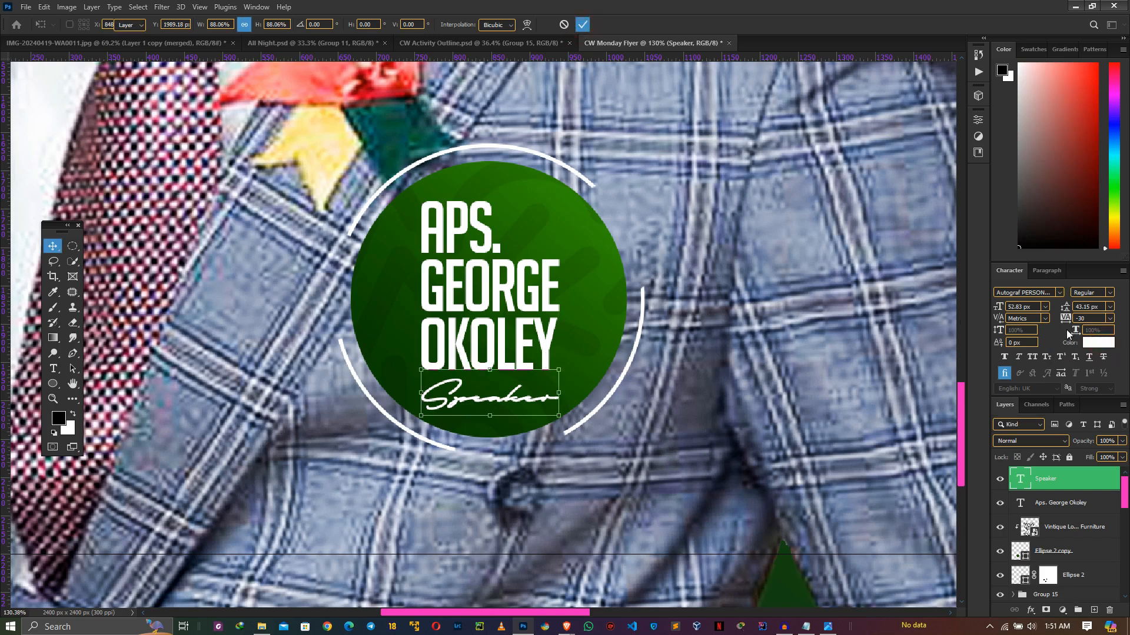
click(582, 24)
Step: Recolour the "Speaker" script text to golden yellow, #ffde00
click(1098, 344)
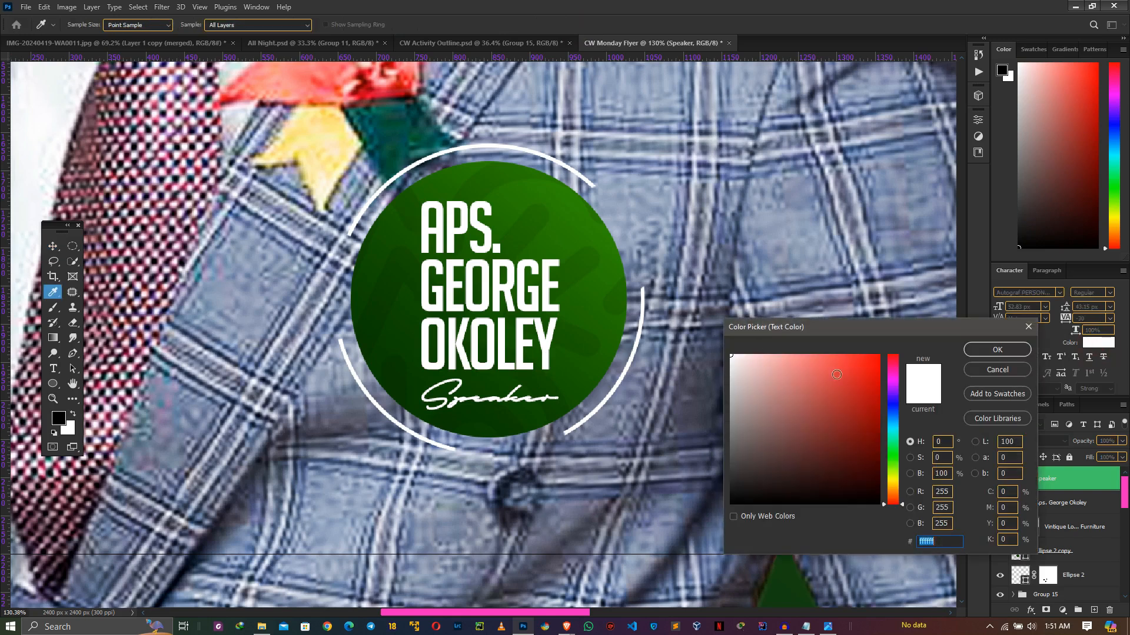
click(881, 355)
click(895, 484)
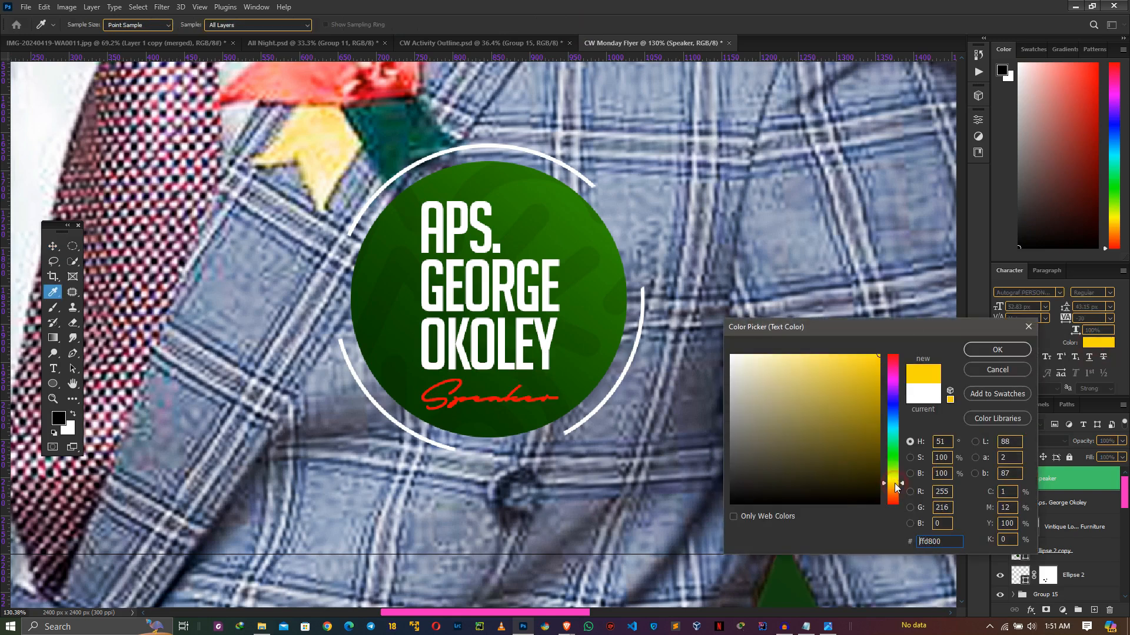
click(895, 482)
click(894, 485)
click(892, 482)
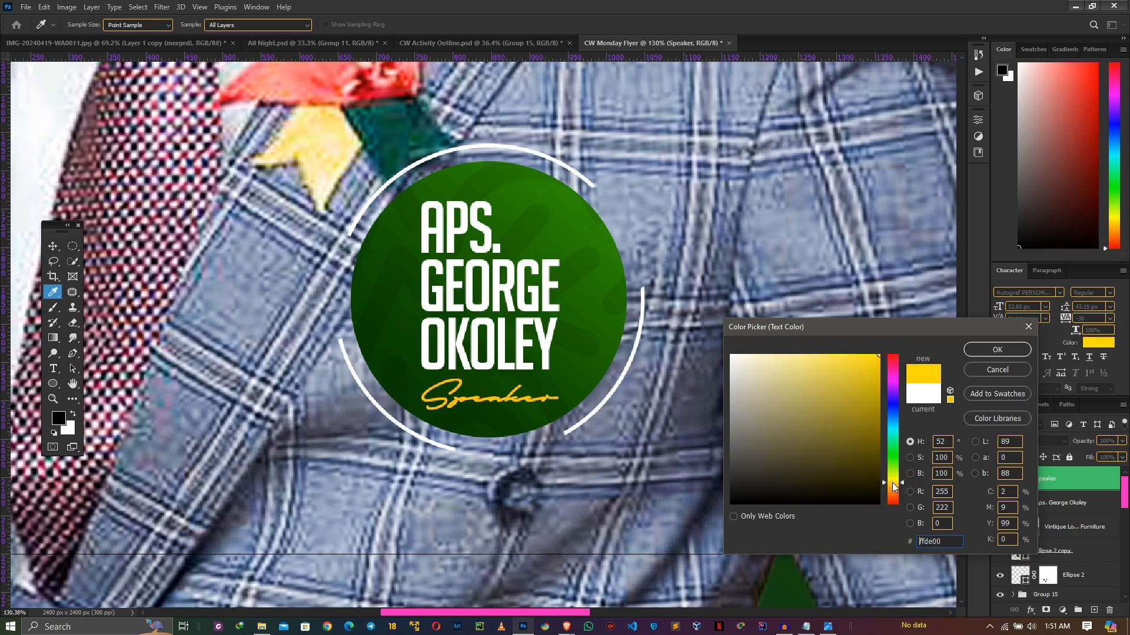
click(997, 350)
key(v)
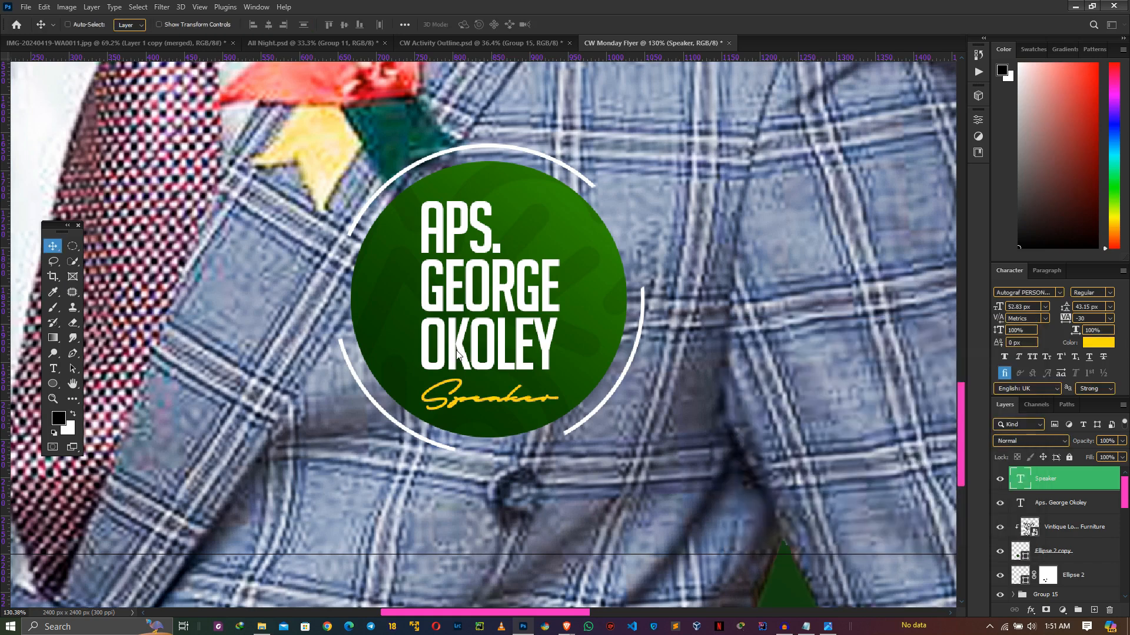
Step: Nudge the speaker's name and "Speaker" text together a few pixels up and to the right to centre them in the green circle
scroll(885, 432, down, 2)
shift+click(1031, 498)
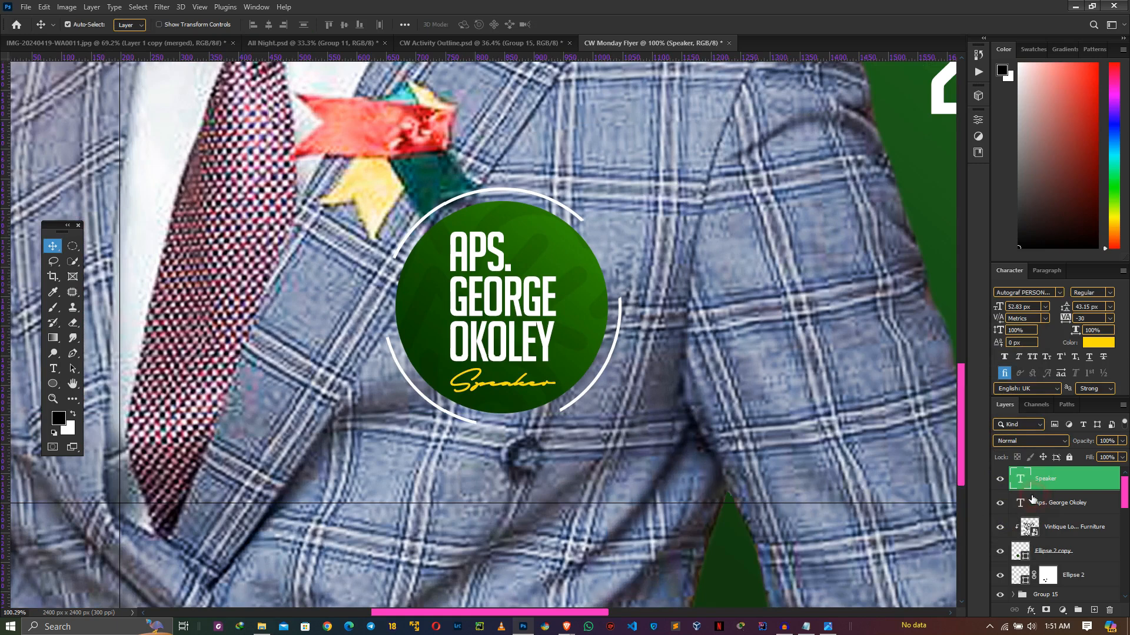
key(Up)
key(Up)
key(Up)
key(Up)
key(Up)
key(Up)
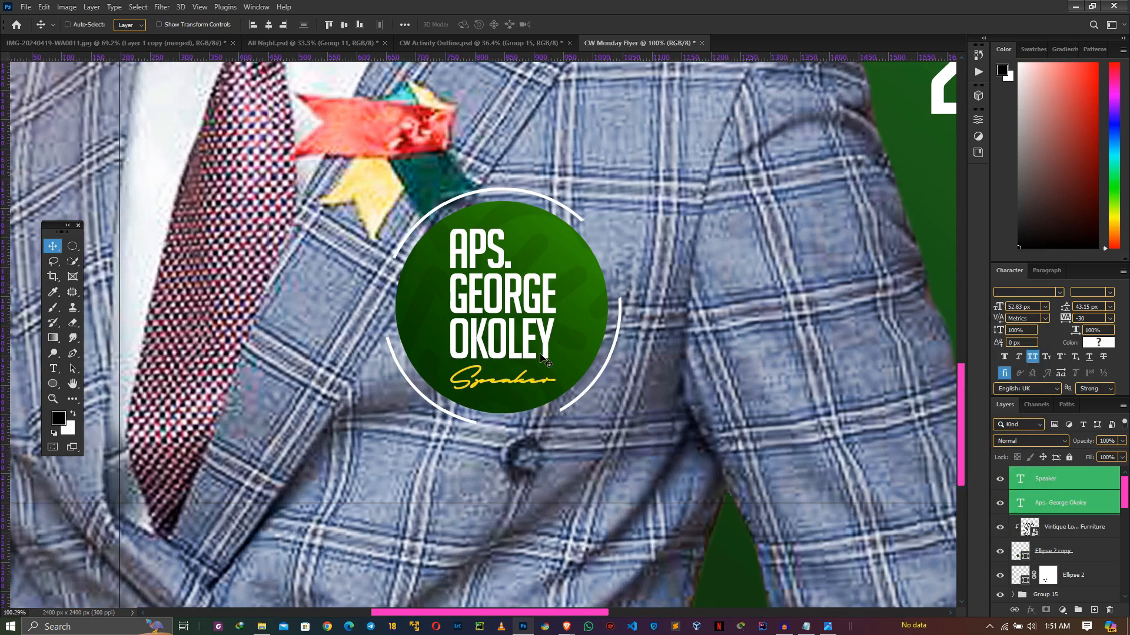
key(Right)
key(Right)
key(Right)
key(Right)
key(Right)
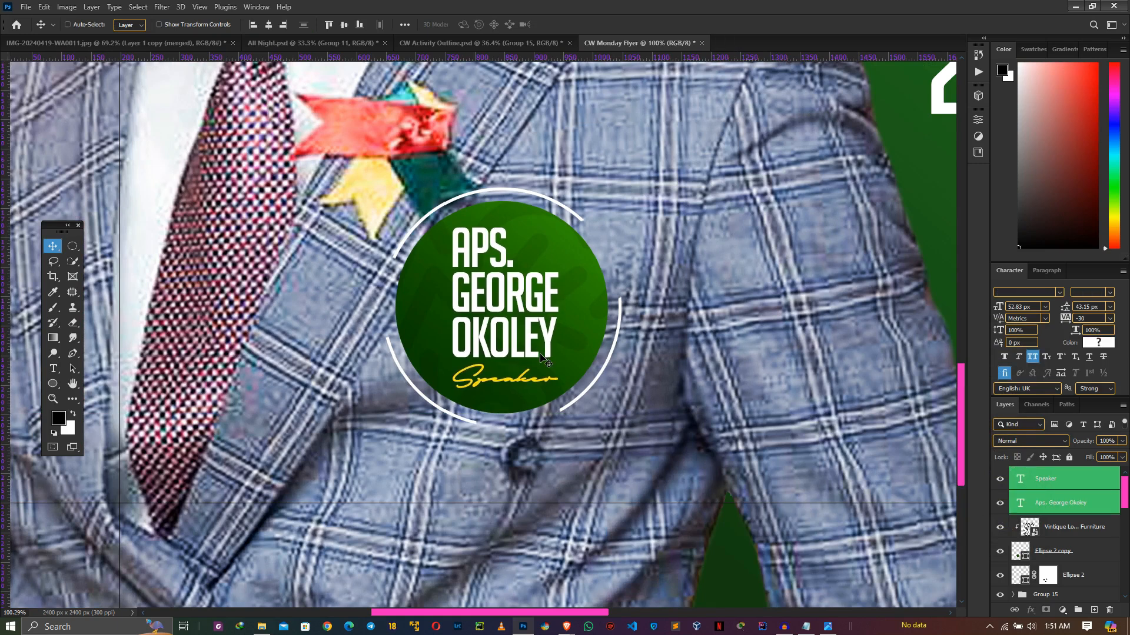
key(Left)
key(Left)
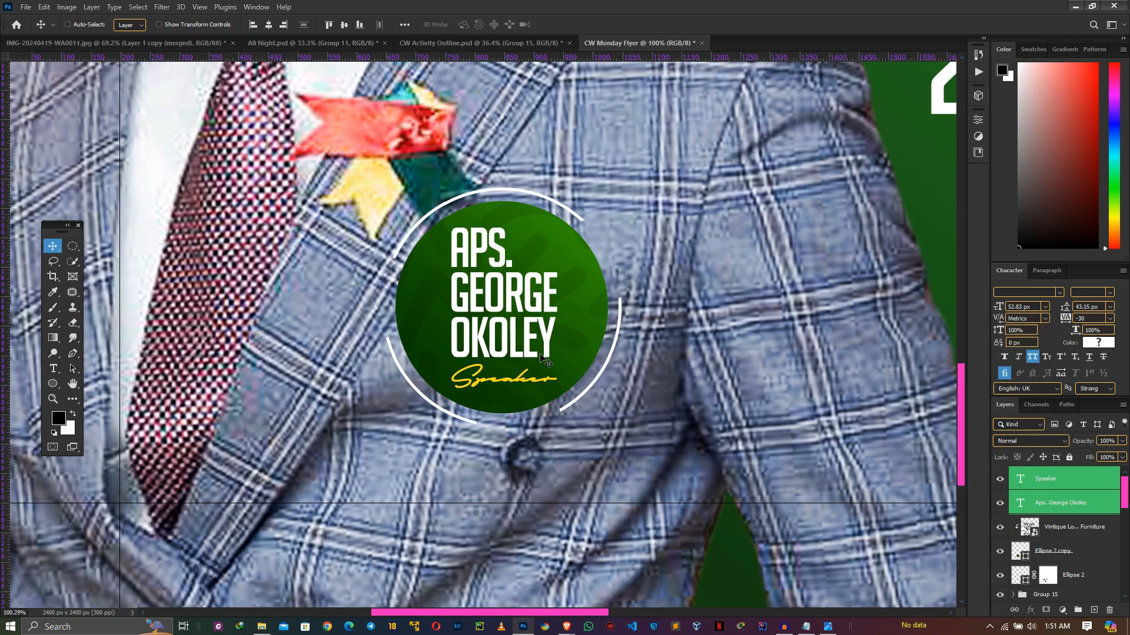
Step: Group the speaker's name, "Speaker" text, pattern and both ellipse layers of the badge into one layer group
key(ctrl+0)
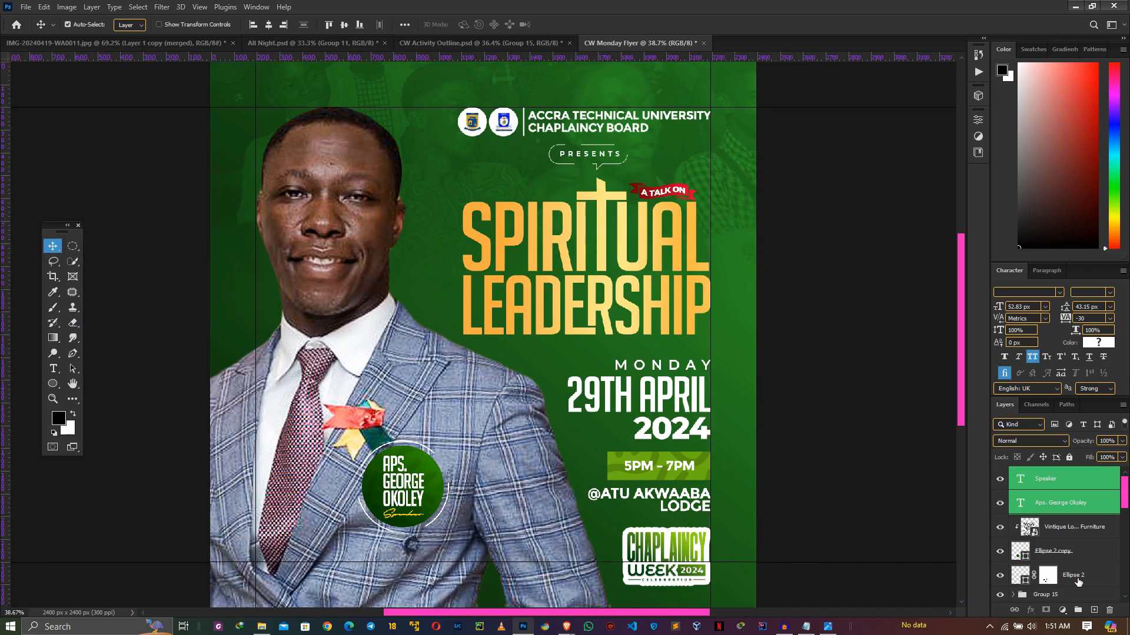
shift+click(1077, 584)
key(ctrl+g)
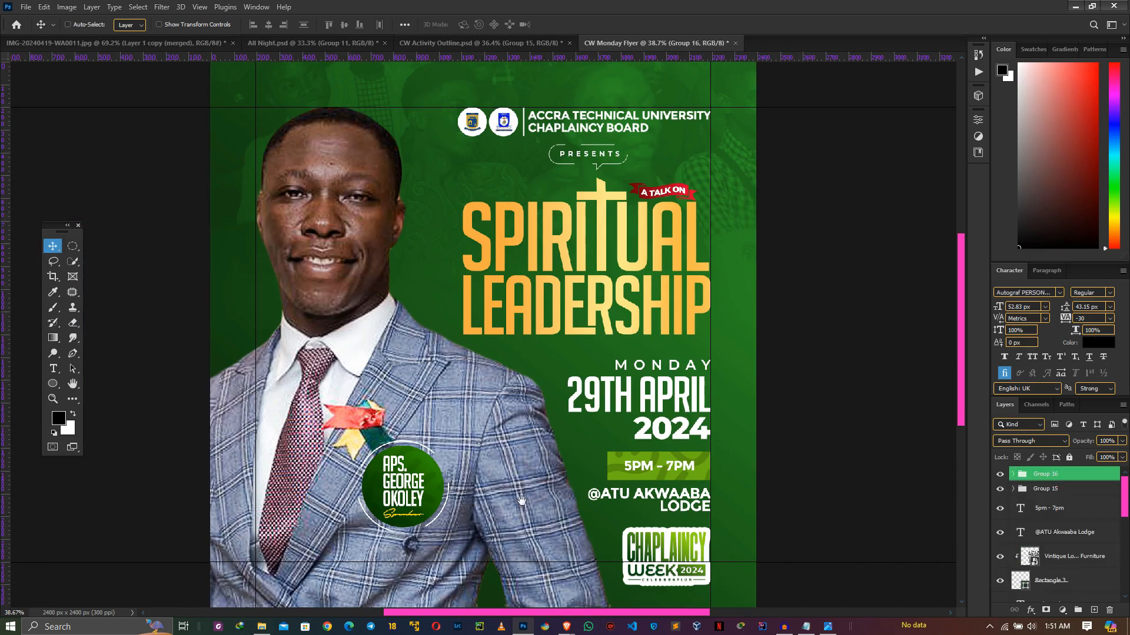
Step: Scale the badge group to about 104.5% and move it lower on the man's jacket, below the ribbon rosette
drag(515, 485, 503, 444)
key(ctrl+t)
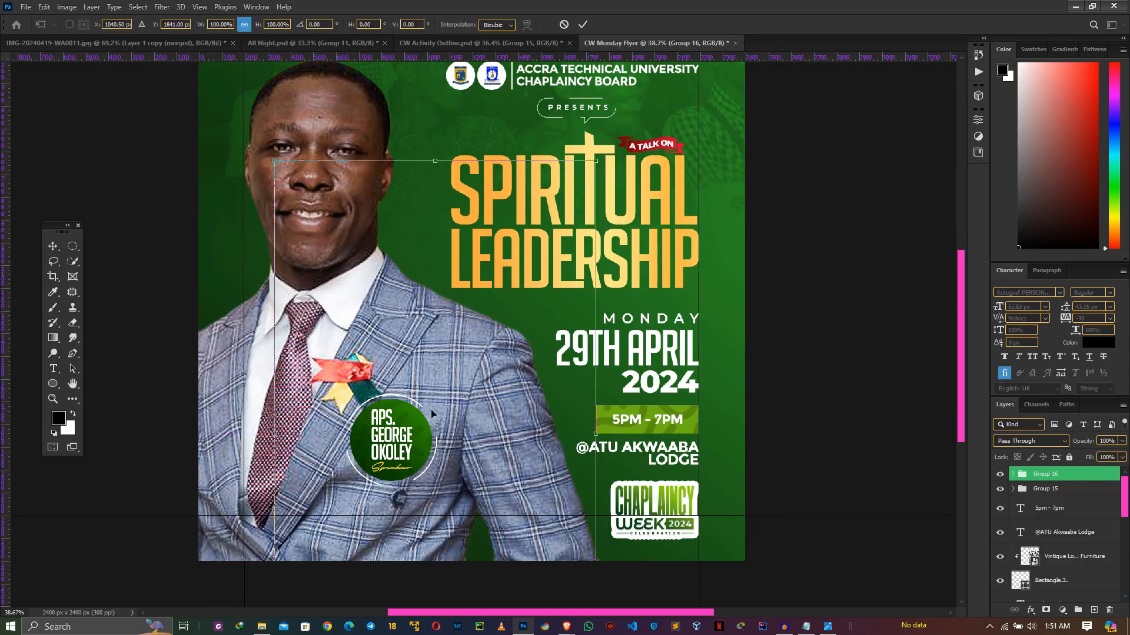
drag(598, 161, 610, 137)
drag(403, 377, 416, 420)
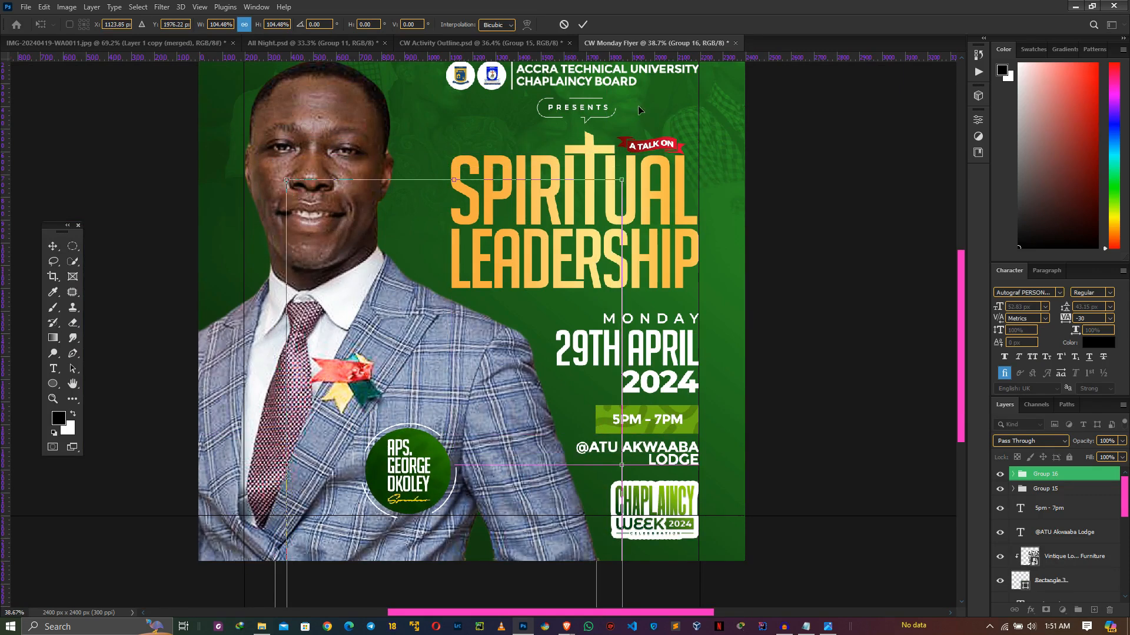
click(583, 24)
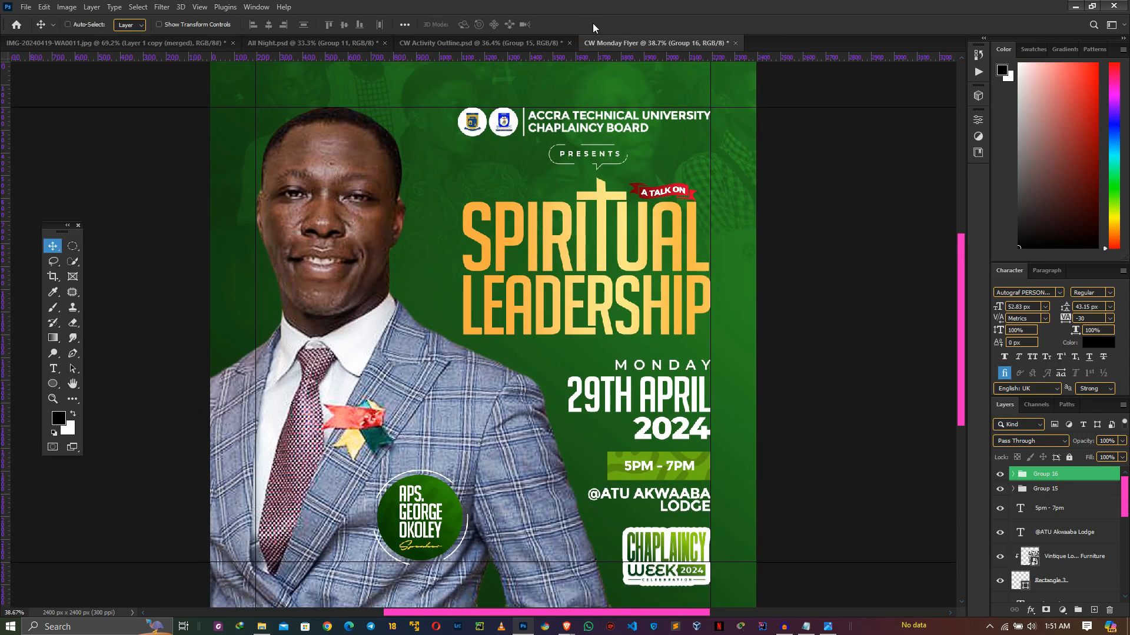